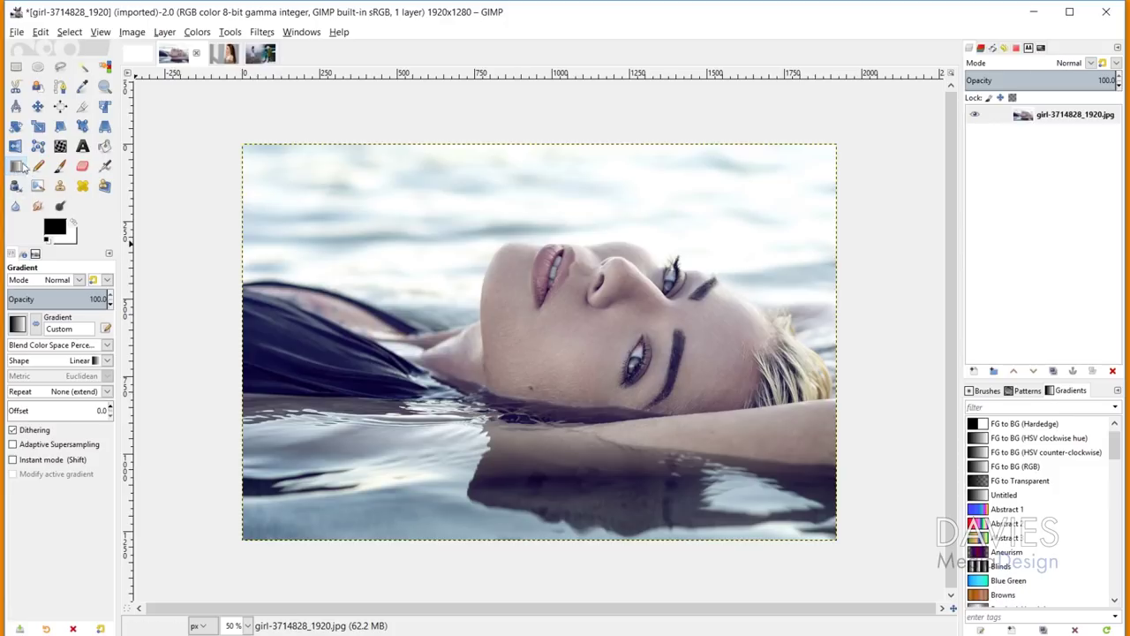
Review the blend modes offered for the Gradient tool and for the layer
{"action": "left_click", "coordinate": [49, 281]}
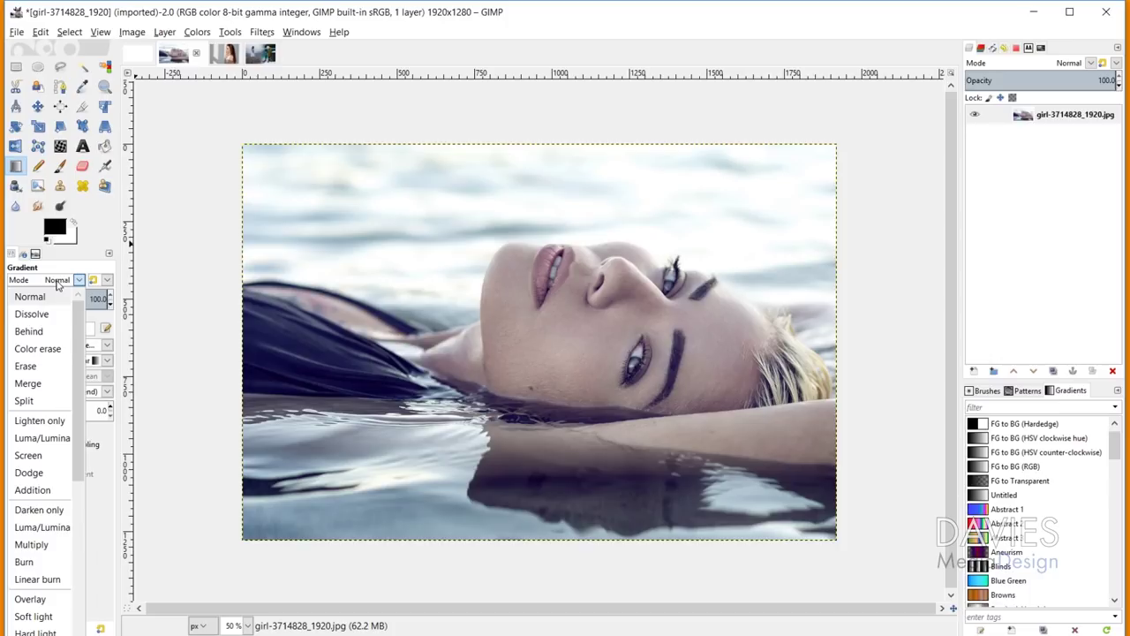
{"action": "left_click", "coordinate": [58, 282]}
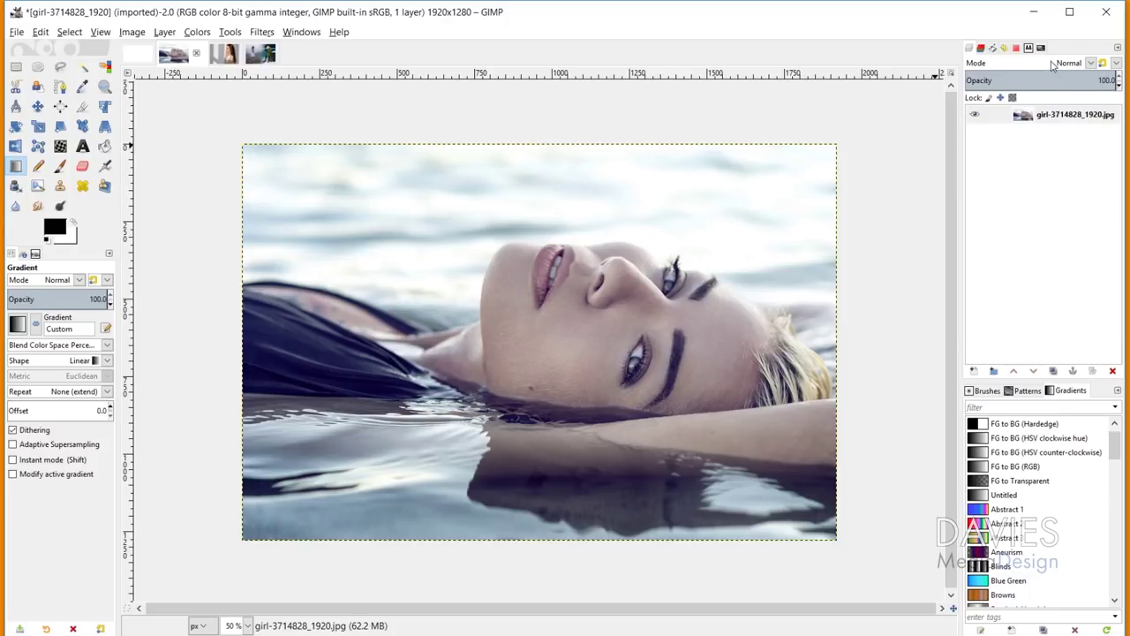
{"action": "left_click_drag", "start_coordinate": [1073, 78], "coordinate": [1100, 80]}
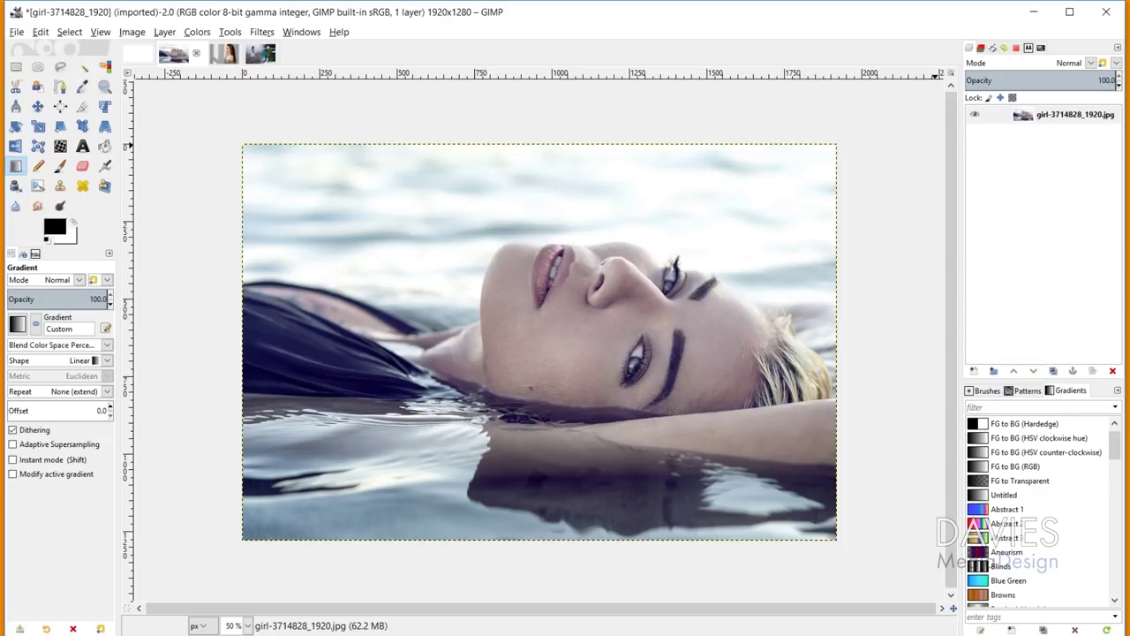
{"action": "left_click", "coordinate": [1090, 63]}
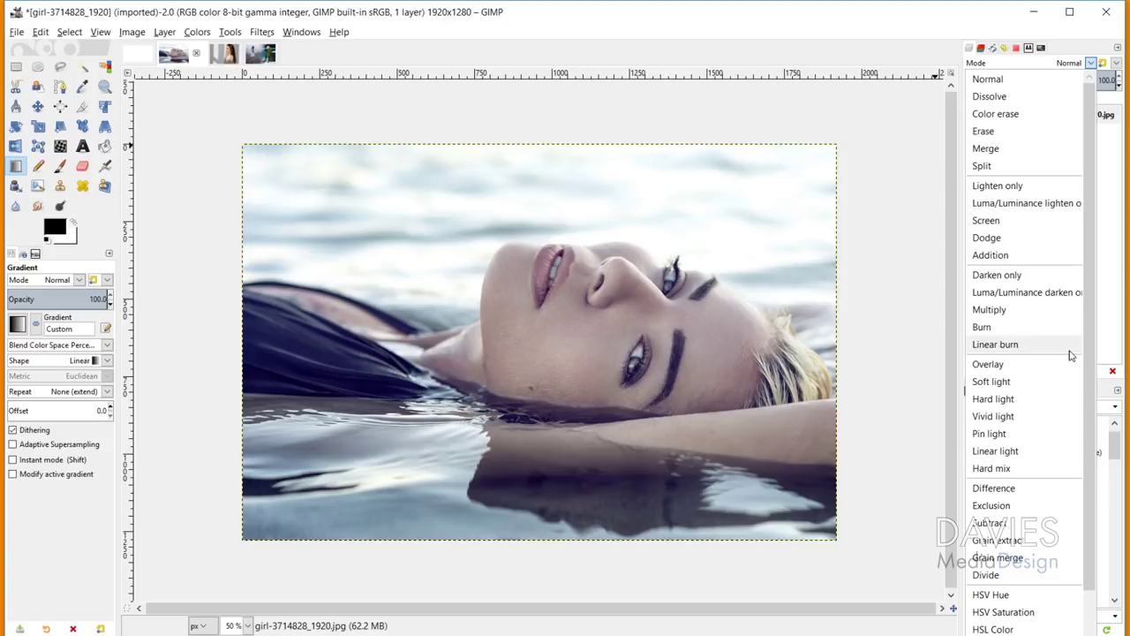
{"action": "left_click", "coordinate": [1092, 64]}
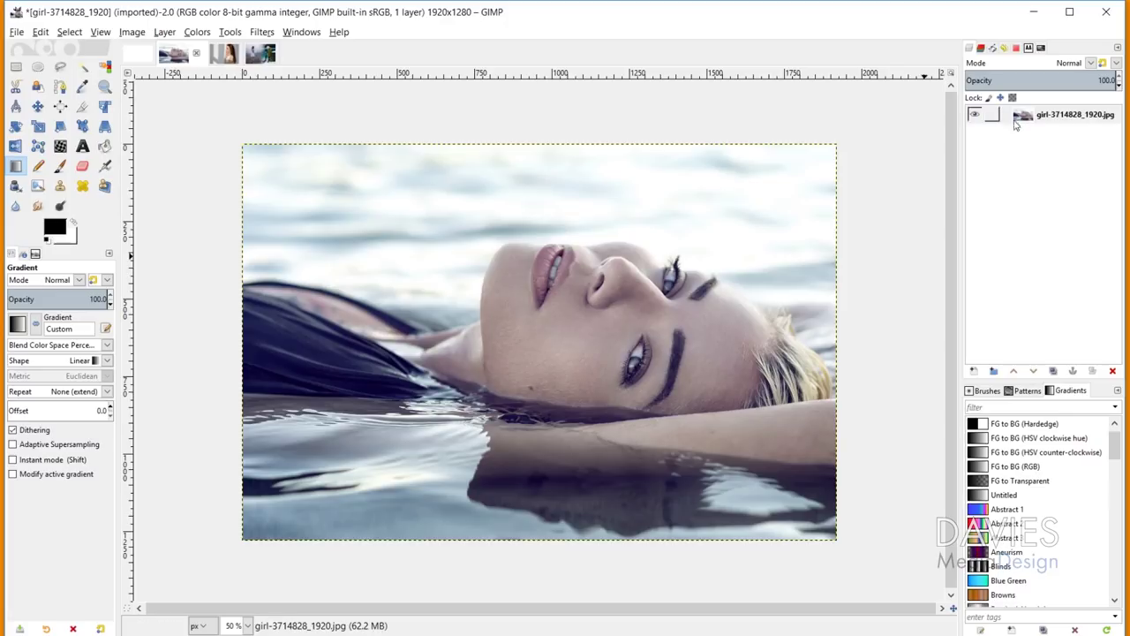
Add the girl-2204622_1920 photo as a new layer above the girl-3714828_1920 image
{"action": "left_click", "coordinate": [211, 54]}
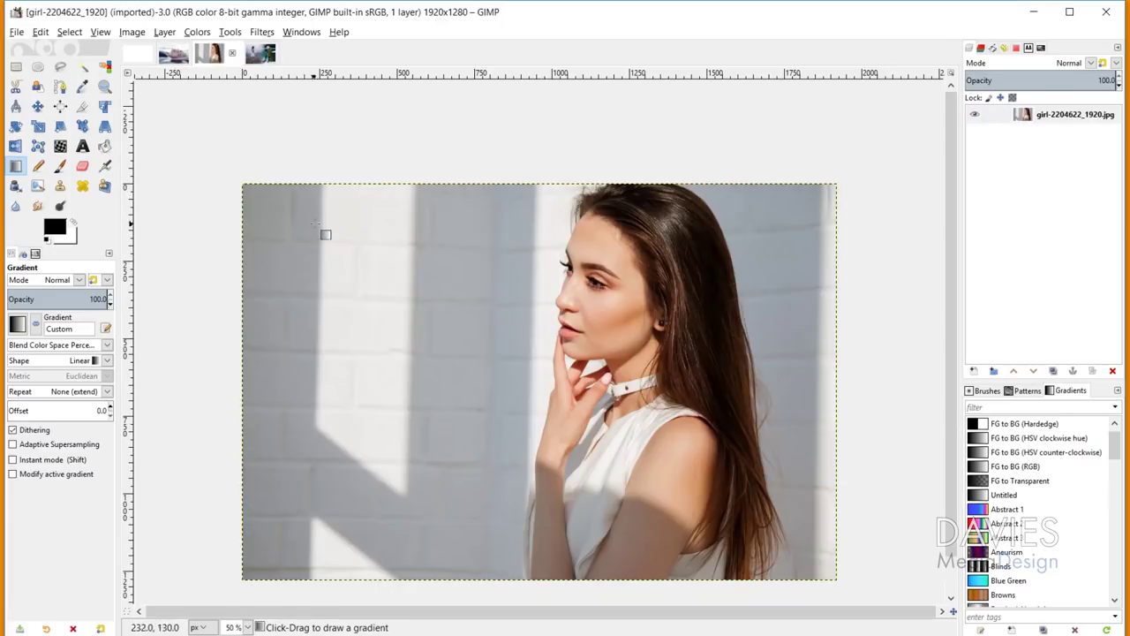
{"action": "left_click", "coordinate": [172, 55]}
{"action": "left_click_drag", "start_coordinate": [170, 57], "coordinate": [395, 226]}
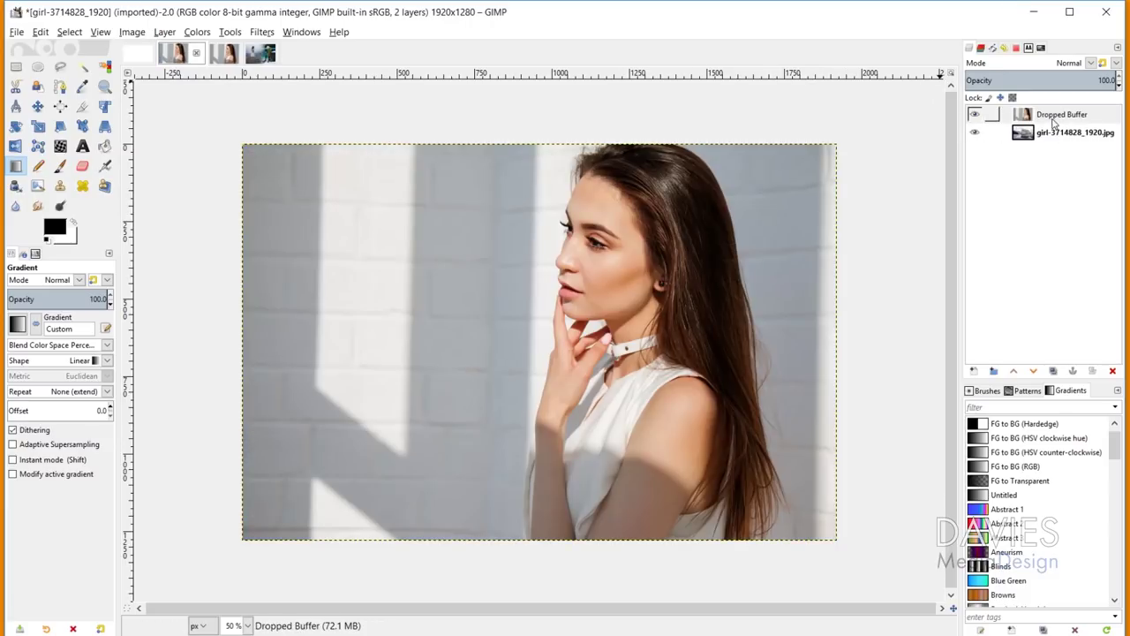
Rename the upper layer as Top Layer and the lower one as Bottom Layer
{"action": "double_click", "coordinate": [1055, 117]}
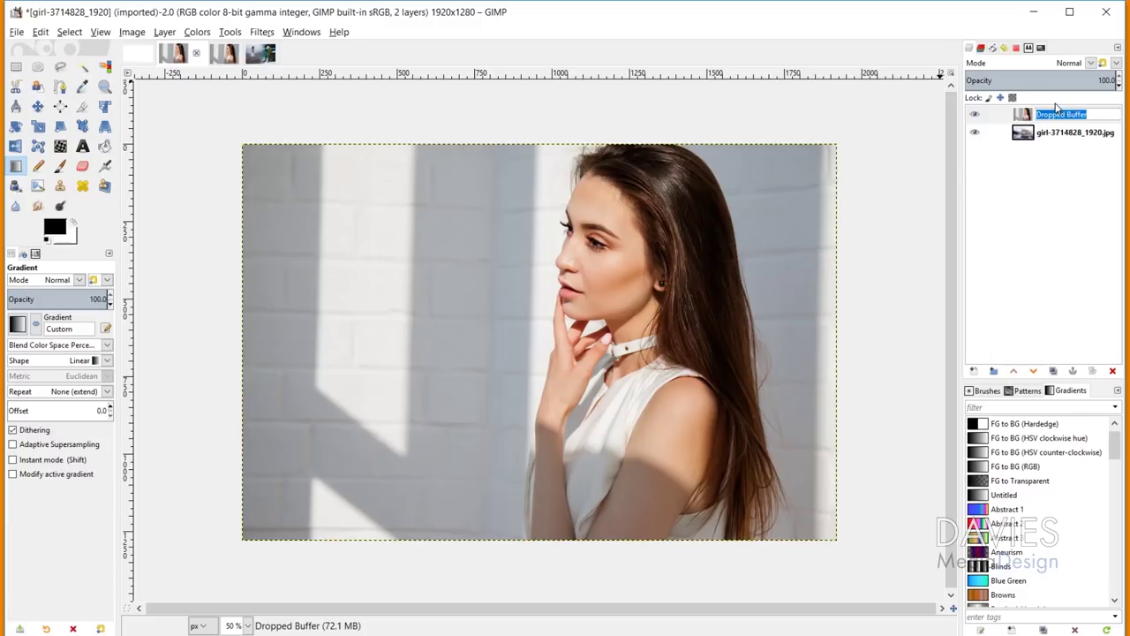
{"action": "type", "text": "Top Layer"}
{"action": "key", "text": "Return"}
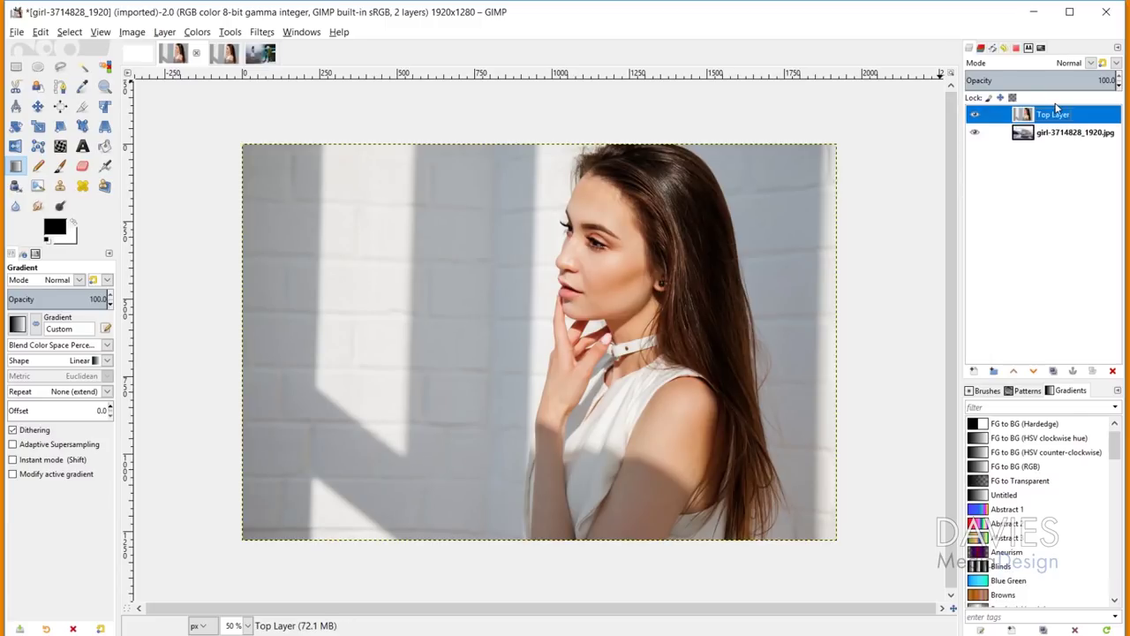
{"action": "double_click", "coordinate": [1071, 132]}
{"action": "type", "text": "Bottom"}
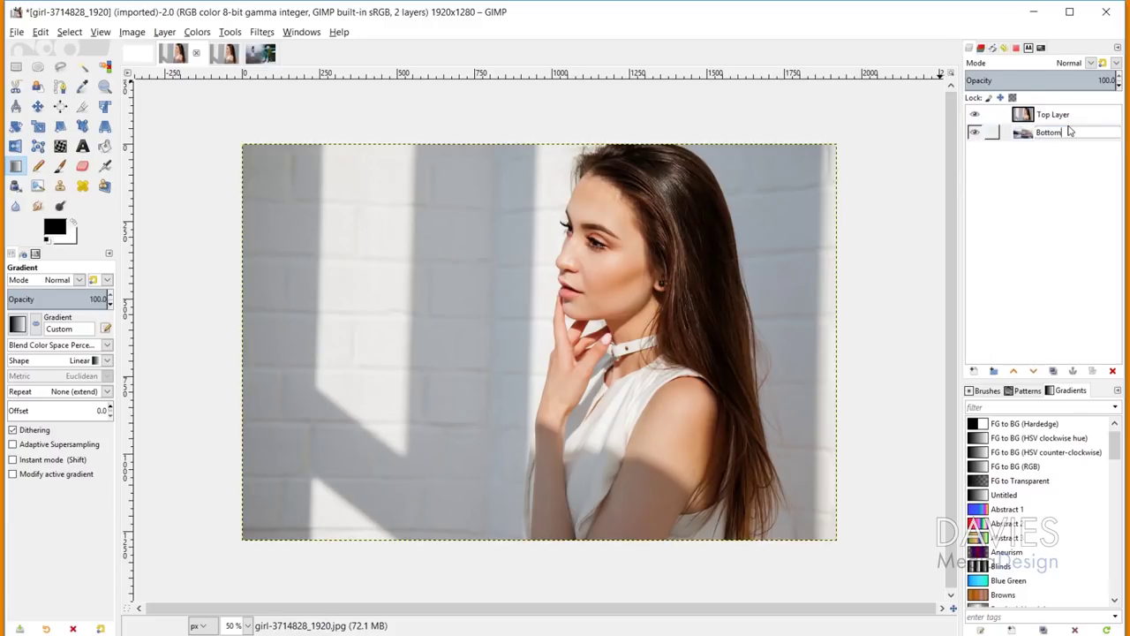
{"action": "type", "text": " Layer"}
{"action": "key", "text": "Return"}
Hide the Top Layer to view the Bottom Layer beneath it, and show it again
{"action": "left_click", "coordinate": [1015, 114]}
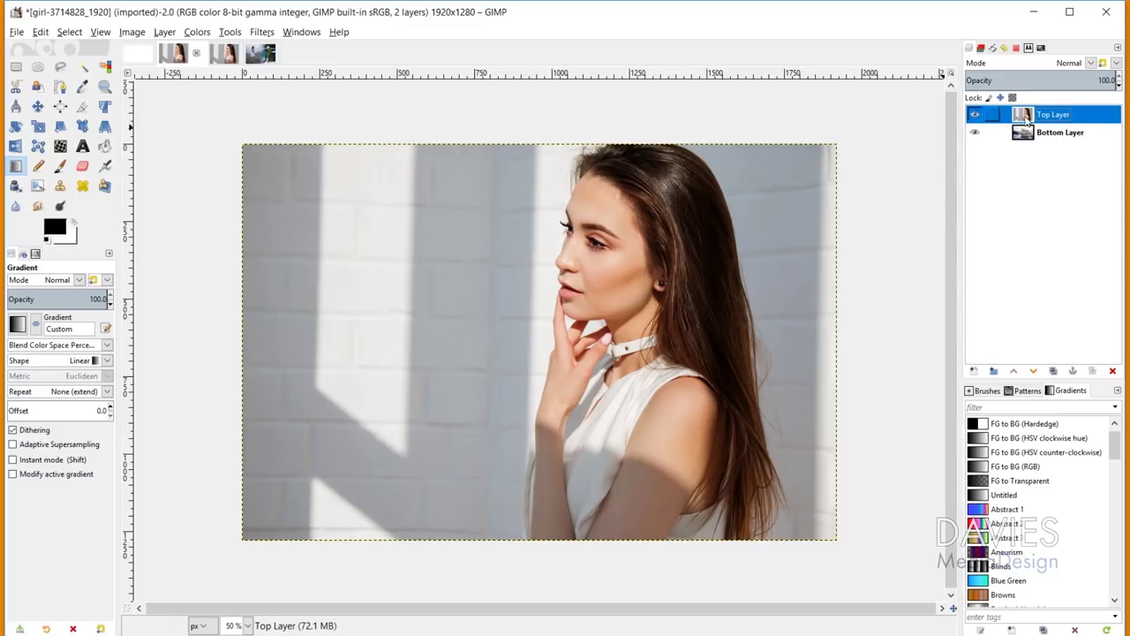
{"action": "left_click", "coordinate": [974, 115]}
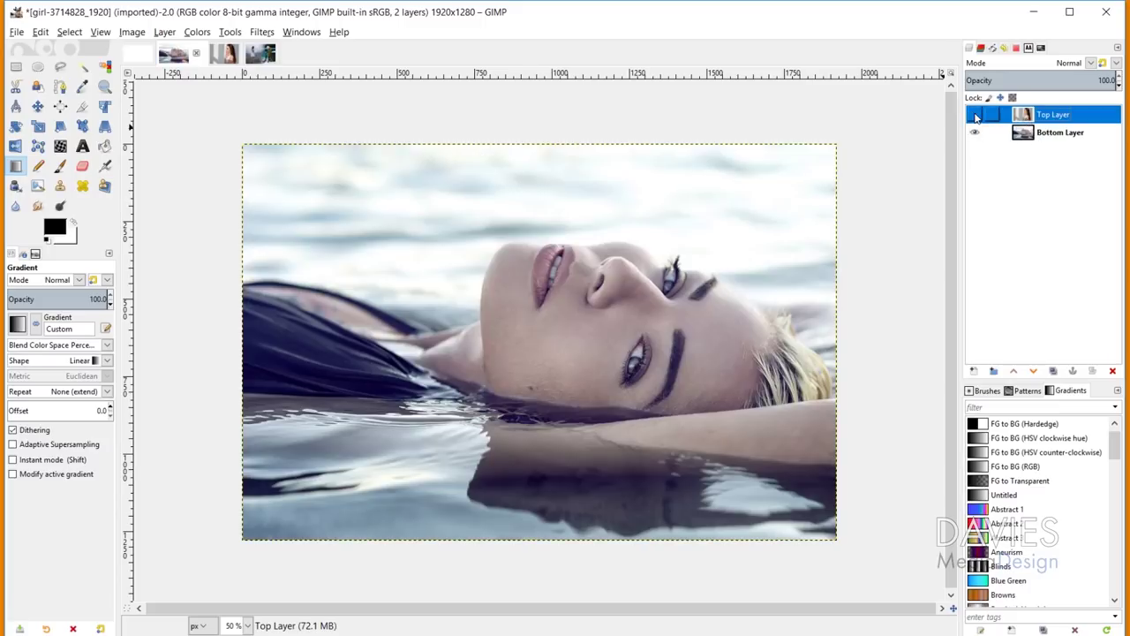
{"action": "left_click", "coordinate": [975, 115]}
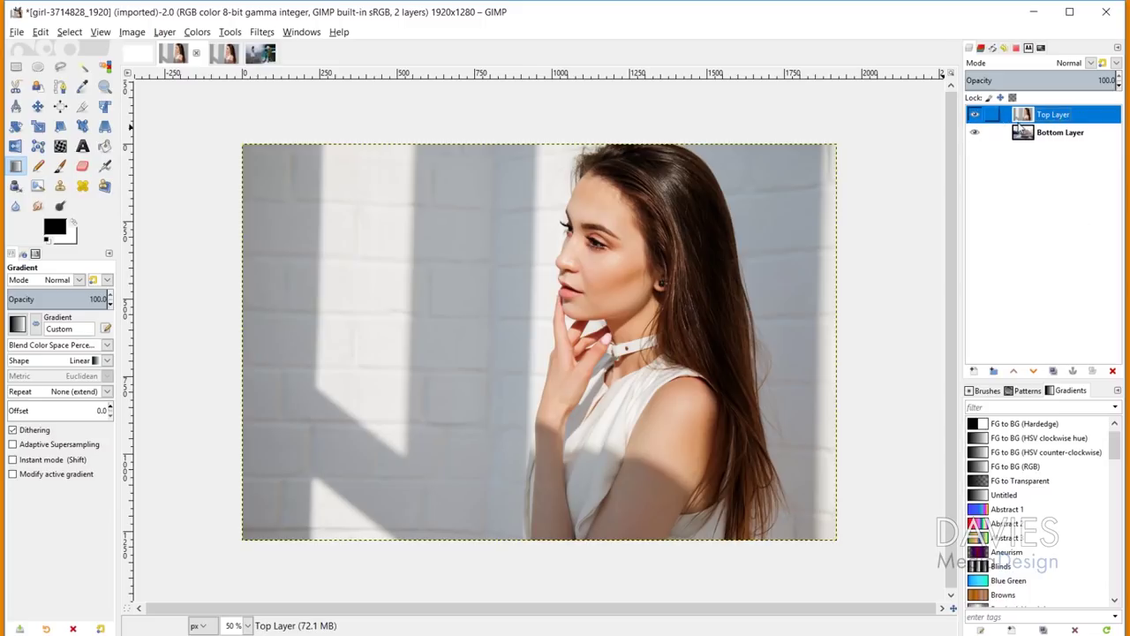
{"action": "left_click", "coordinate": [1025, 134]}
Try the Top Layer at a reduced opacity of about 35.7 and restore it to 100
{"action": "left_click", "coordinate": [1045, 119]}
{"action": "left_click_drag", "start_coordinate": [1017, 80], "coordinate": [1018, 80]}
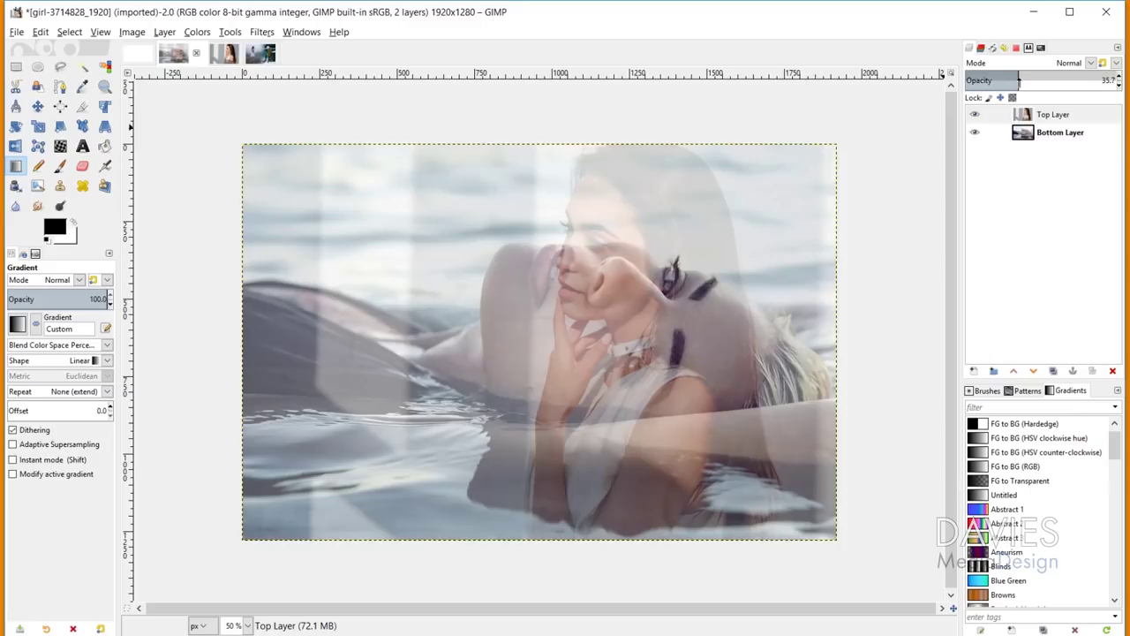
{"action": "left_click", "coordinate": [1107, 79]}
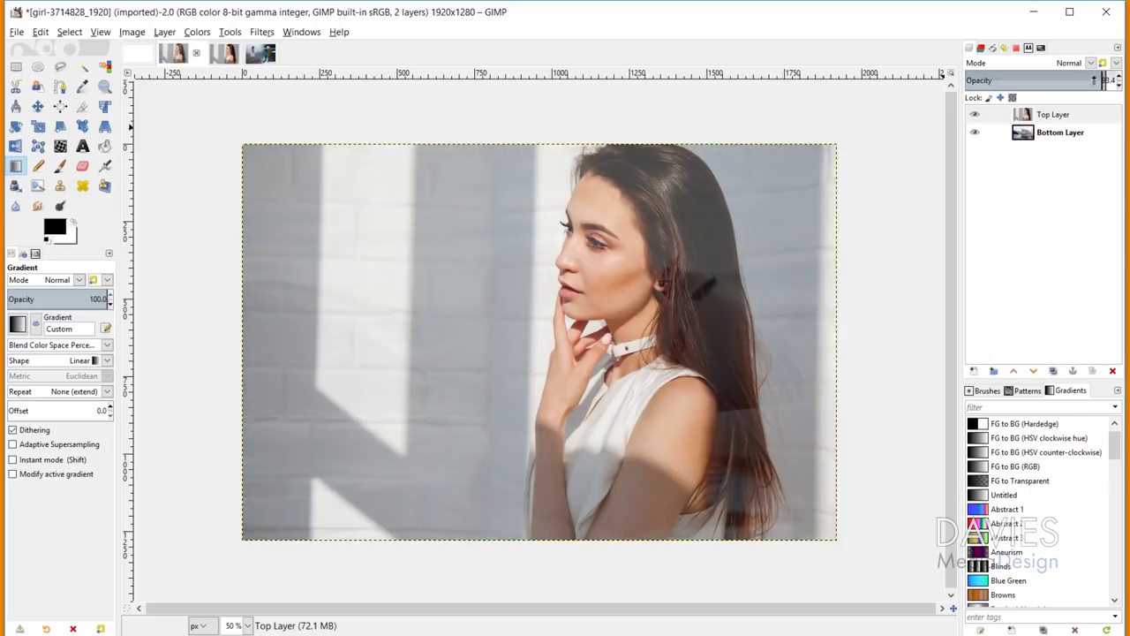
{"action": "left_click", "coordinate": [1095, 80]}
{"action": "left_click", "coordinate": [1038, 118]}
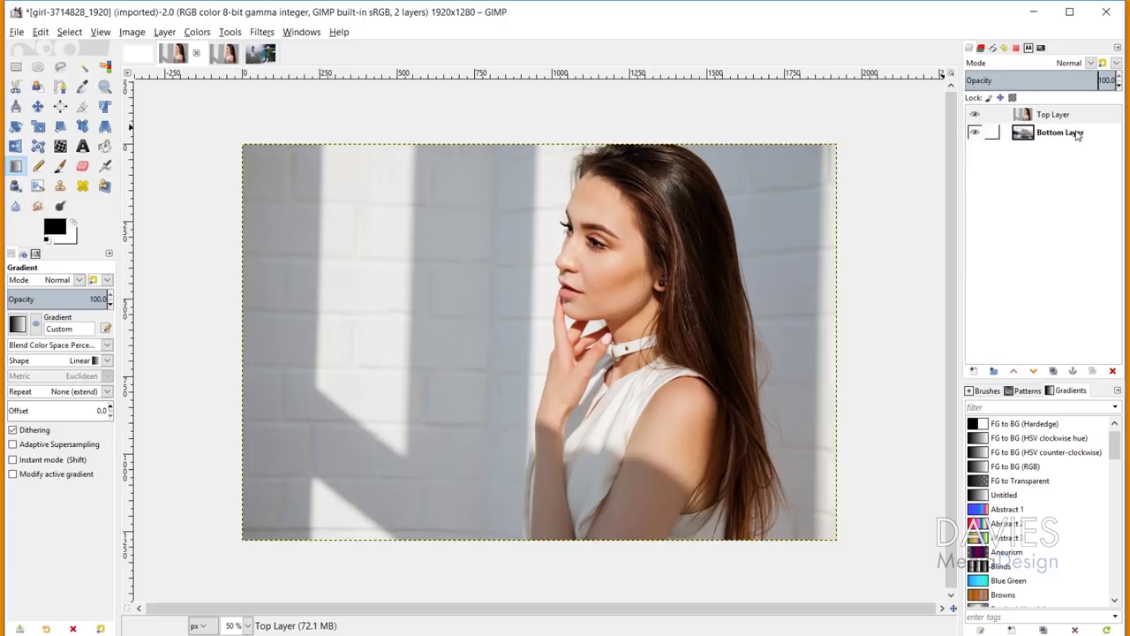
Set the Top Layer's blend mode to Dissolve
{"action": "left_click", "coordinate": [1029, 118]}
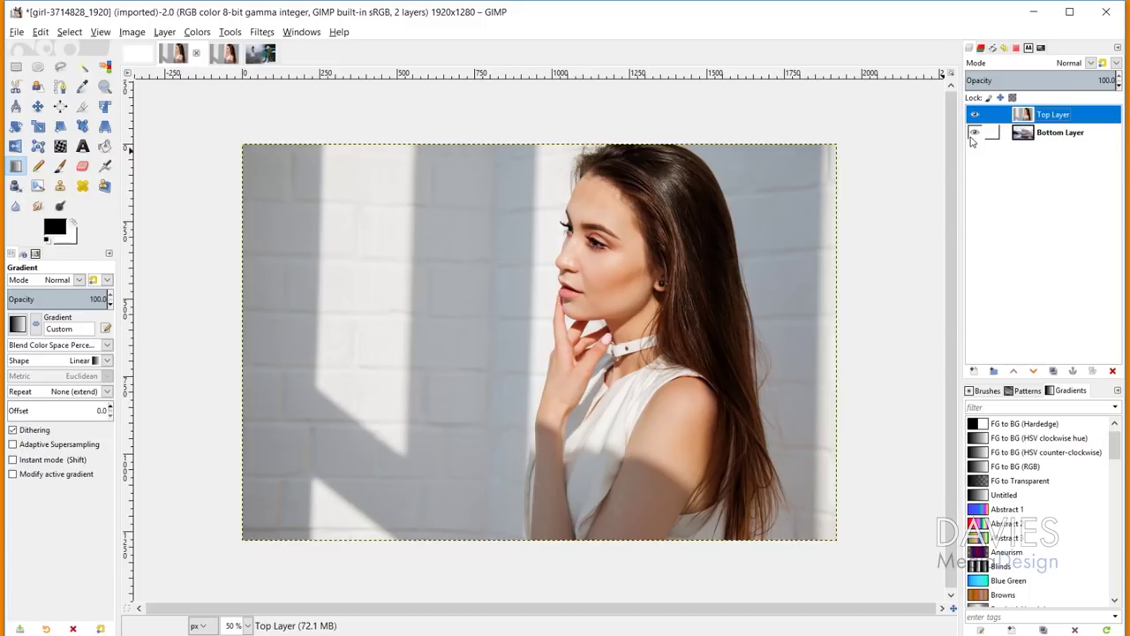
{"action": "left_click", "coordinate": [1020, 65]}
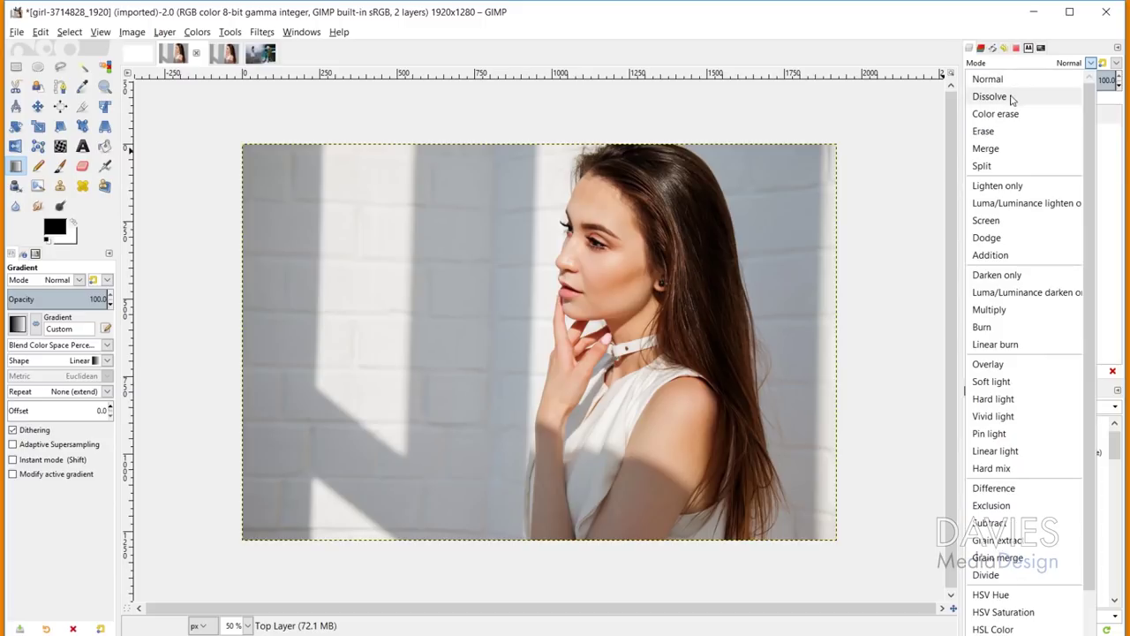
{"action": "left_click", "coordinate": [1008, 97]}
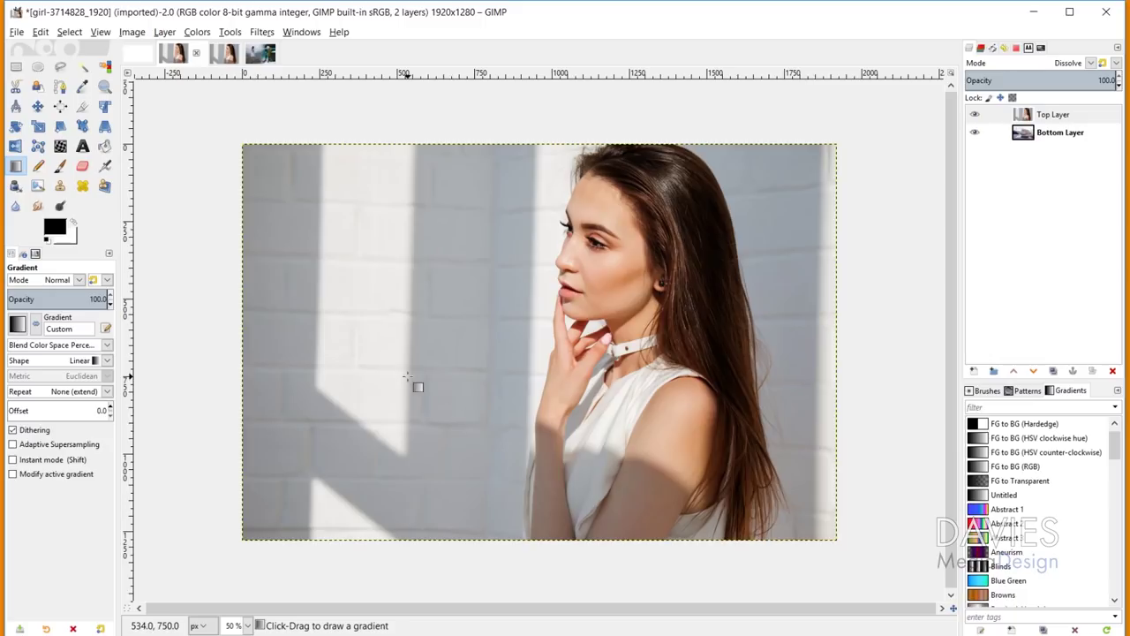
Erase a vertical band of the Top Layer along the sunlit wall stripe, using an eraser size of about 593.64
{"action": "left_click", "coordinate": [83, 167]}
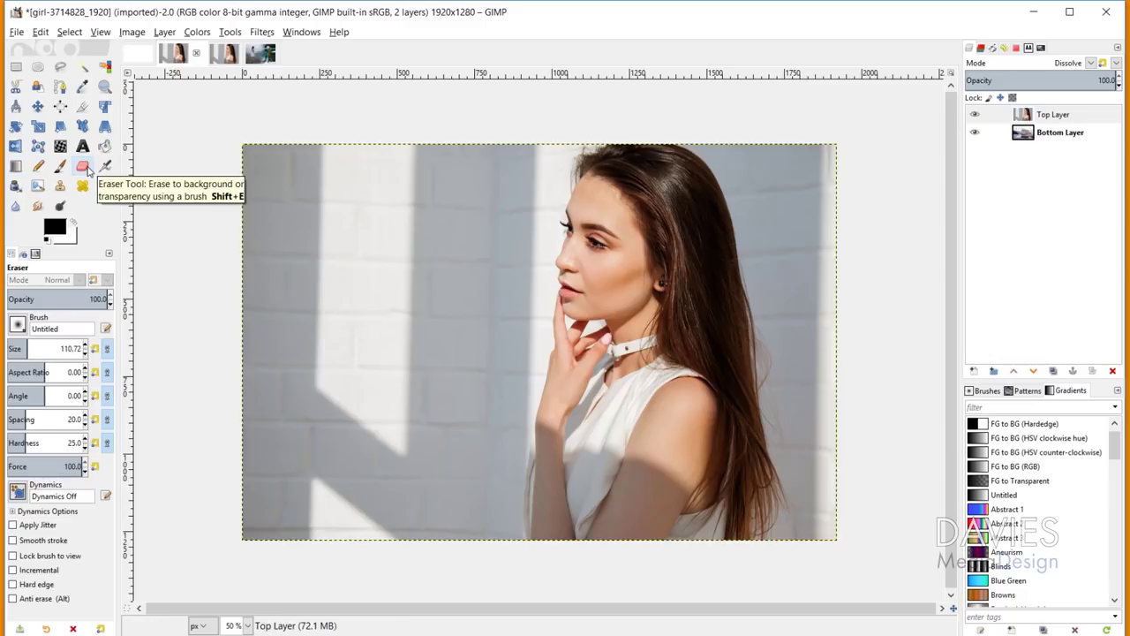
{"action": "left_click", "coordinate": [17, 325]}
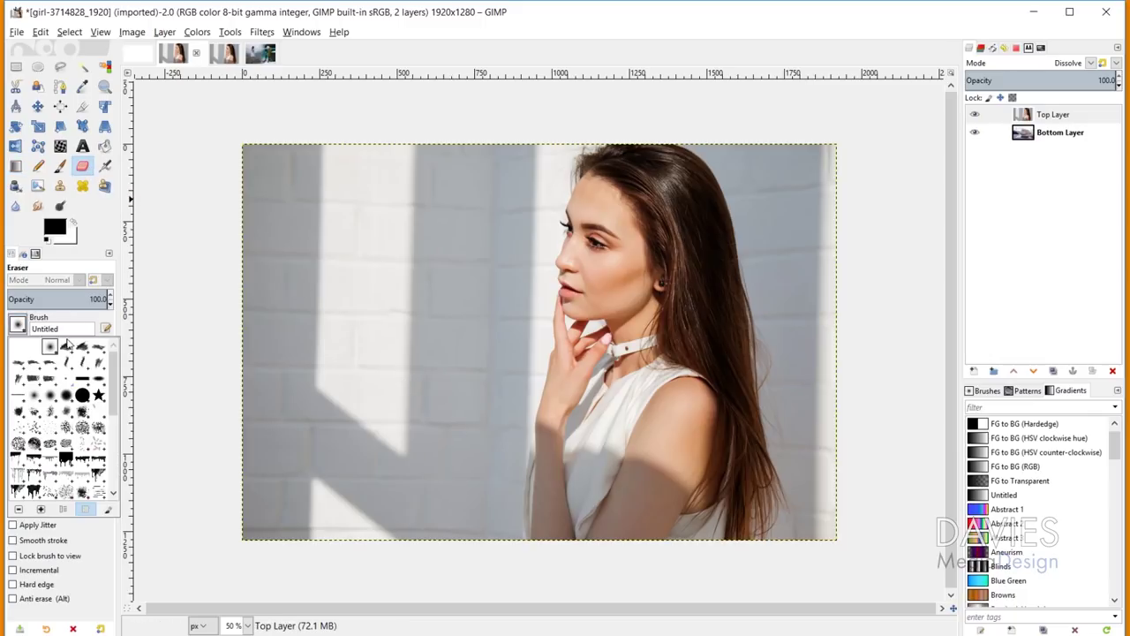
{"action": "left_click", "coordinate": [18, 325]}
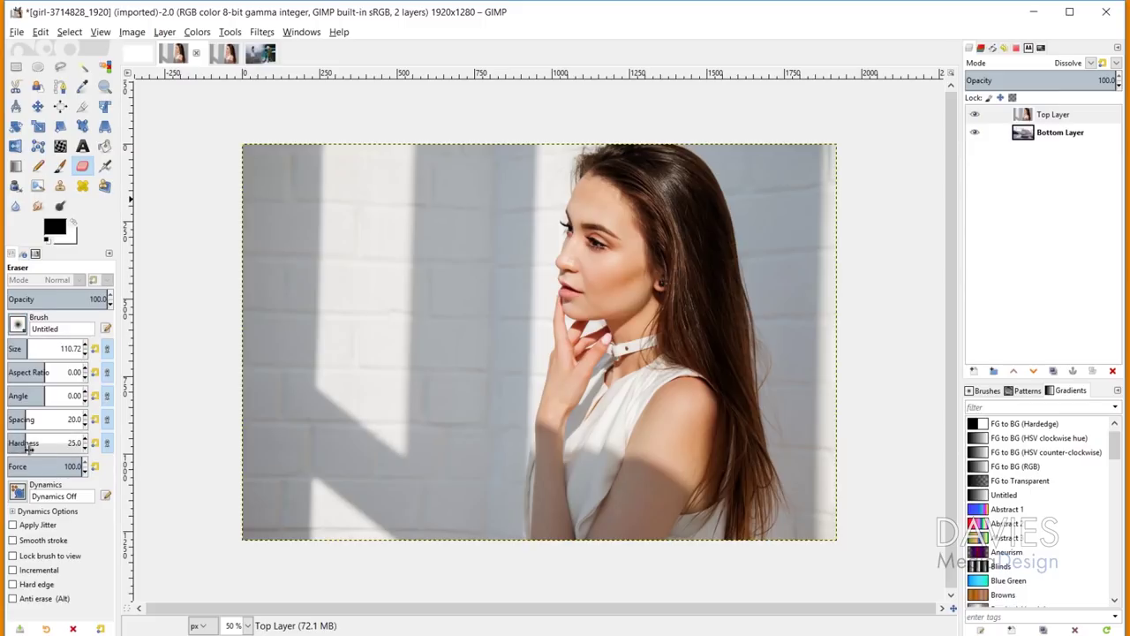
{"action": "left_click", "coordinate": [40, 342]}
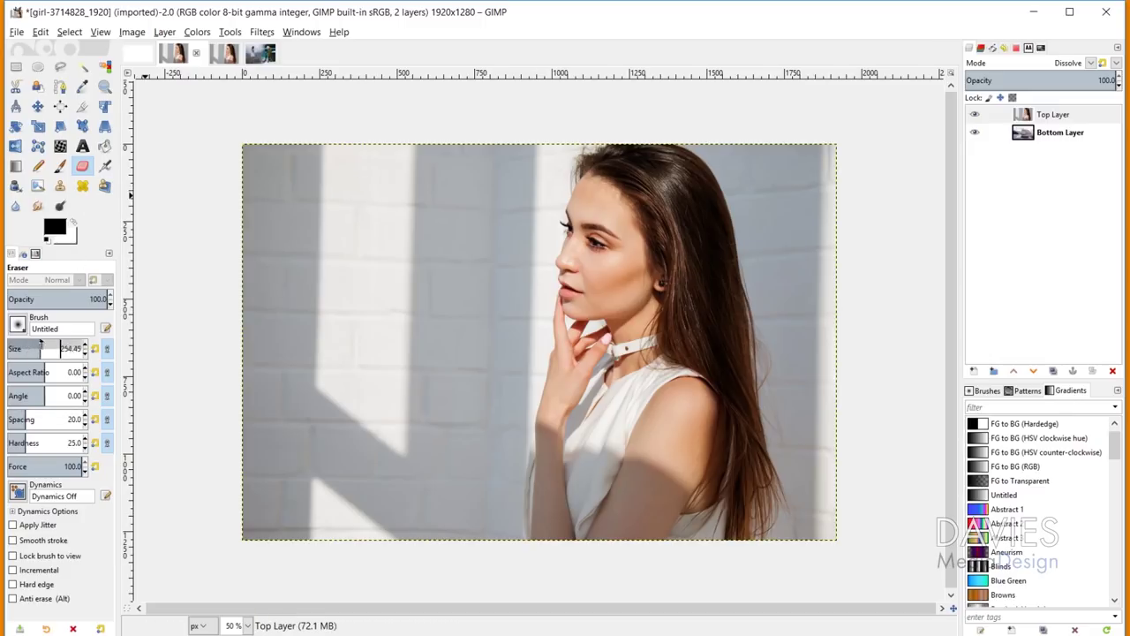
{"action": "left_click", "coordinate": [45, 346]}
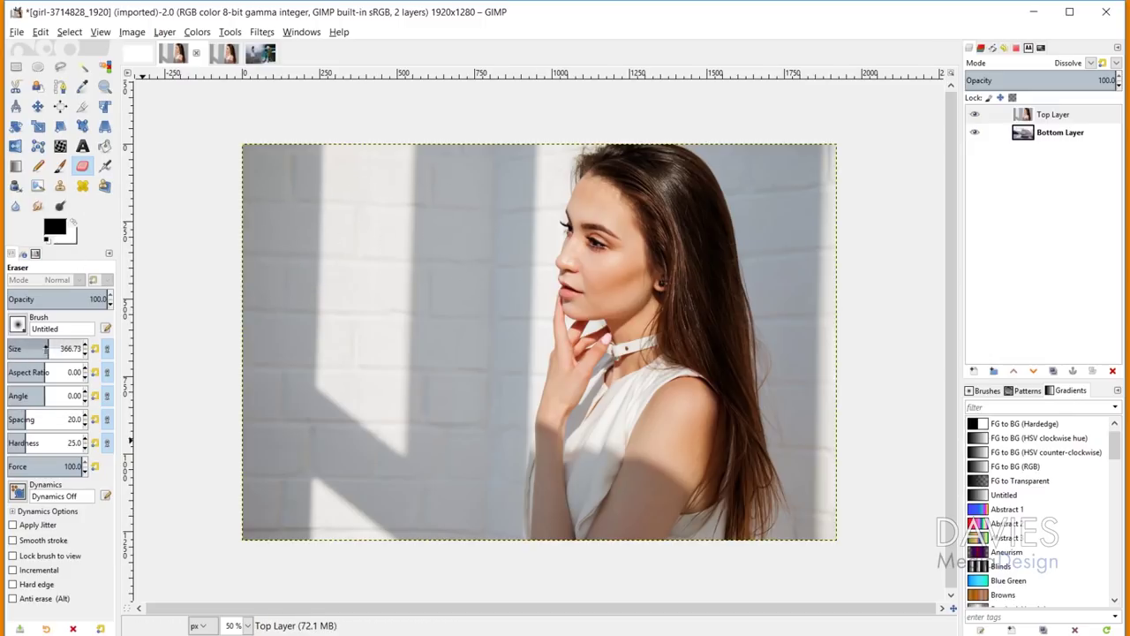
{"action": "left_click", "coordinate": [47, 348]}
{"action": "mouse_move", "coordinate": [392, 227]}
{"action": "left_mouse_down"}
{"action": "mouse_move", "coordinate": [380, 378]}
{"action": "mouse_move", "coordinate": [338, 270]}
{"action": "mouse_move", "coordinate": [341, 198]}
{"action": "mouse_move", "coordinate": [357, 183]}
{"action": "mouse_move", "coordinate": [381, 408]}
{"action": "mouse_move", "coordinate": [367, 439]}
{"action": "mouse_move", "coordinate": [377, 519]}
{"action": "left_mouse_up"}
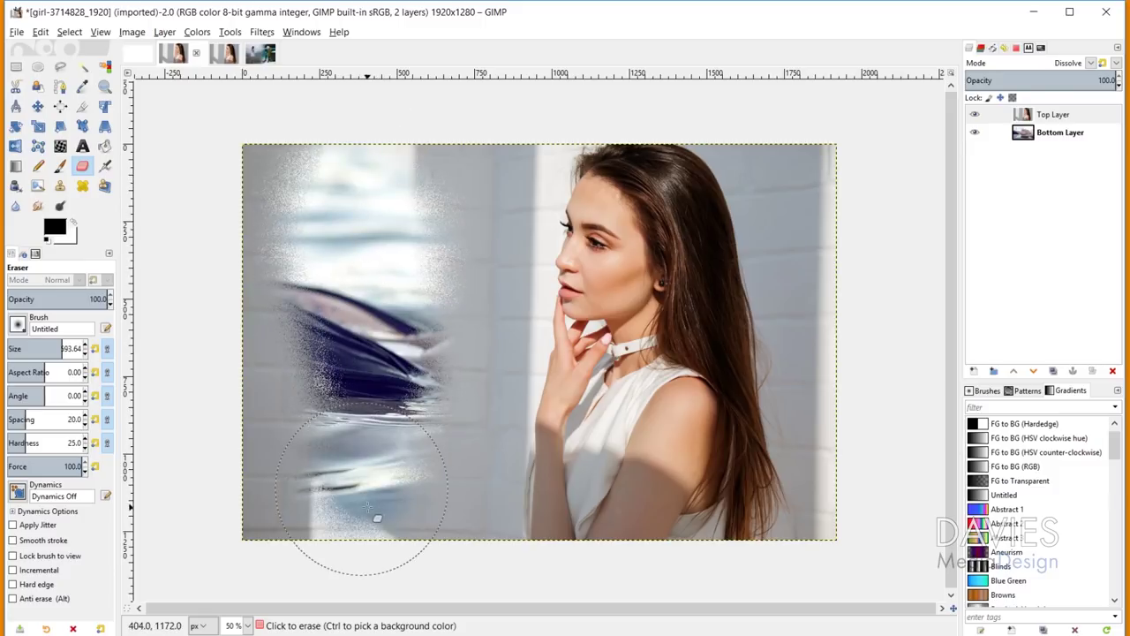
Switch the Top Layer's blend mode to Normal for comparison and set it back to Dissolve
{"action": "left_click", "coordinate": [1092, 62]}
{"action": "left_click", "coordinate": [975, 78]}
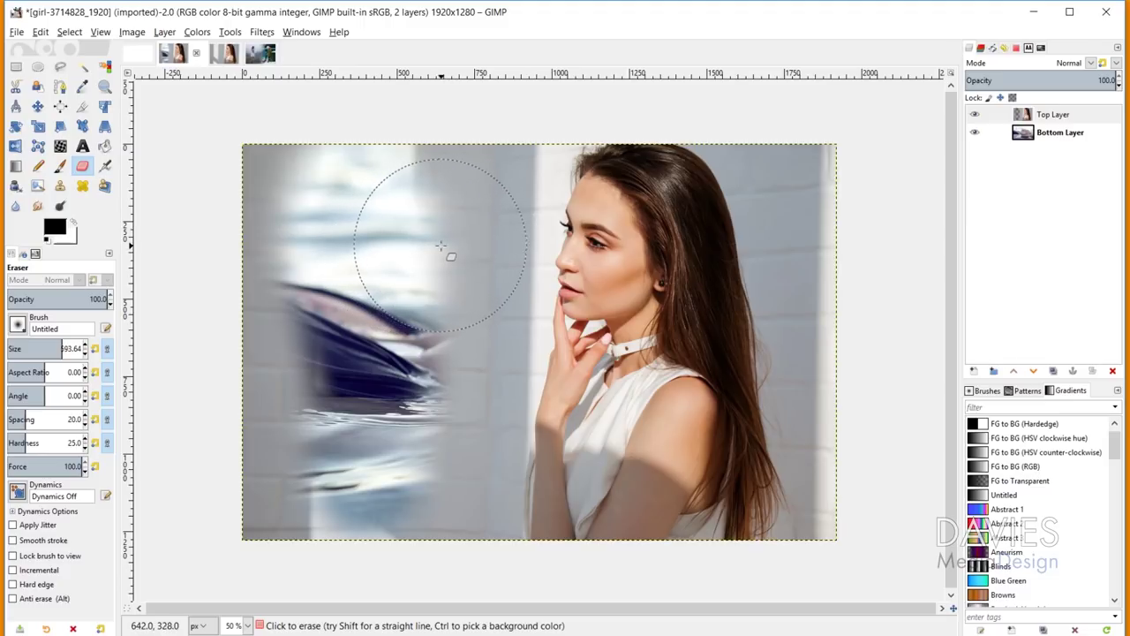
{"action": "left_click", "coordinate": [1091, 67]}
{"action": "left_click", "coordinate": [989, 96]}
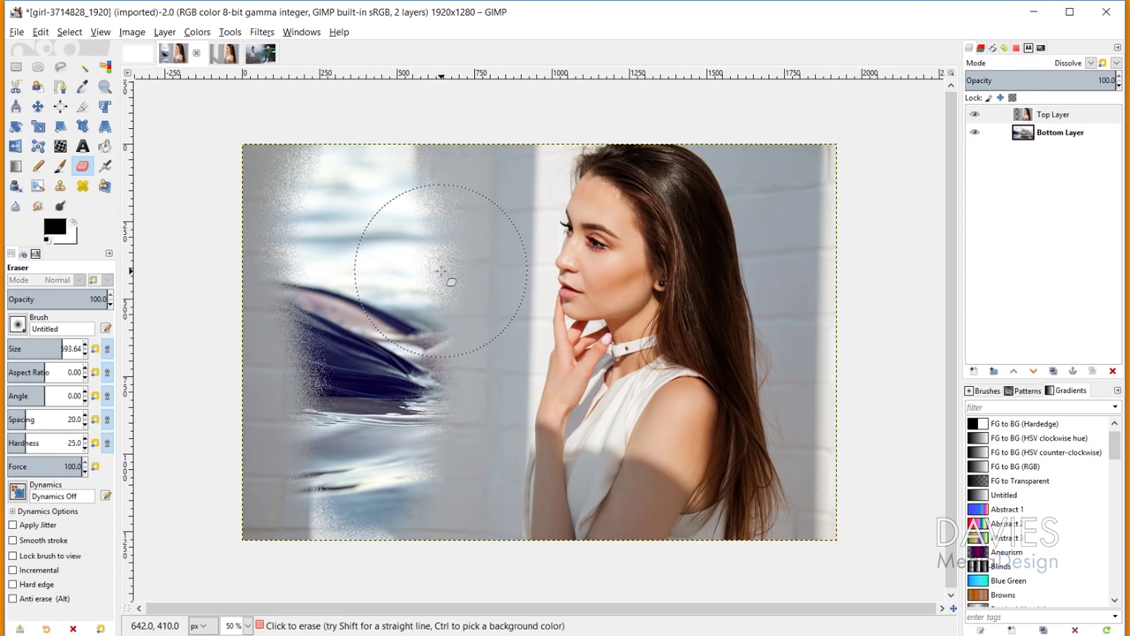
Examine the pixel pattern that Dissolve mode produces along the soft edge of the erased band
{"action": "scroll", "coordinate": [446, 276], "scroll_direction": "up", "scroll_amount": 8}
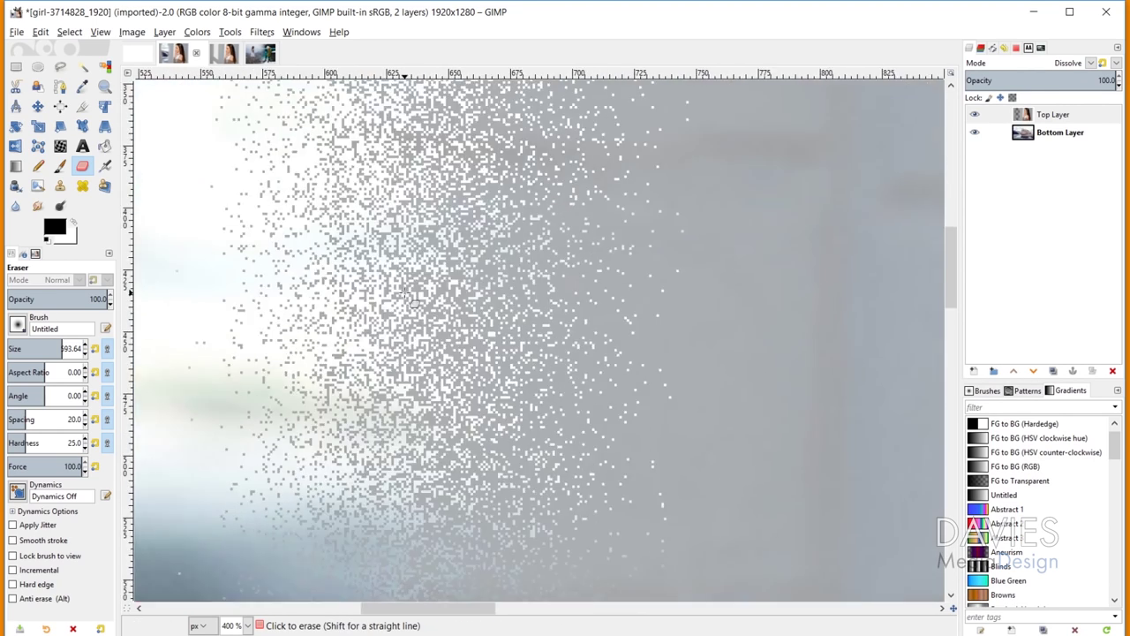
{"action": "scroll", "coordinate": [402, 291], "scroll_direction": "up", "scroll_amount": 5}
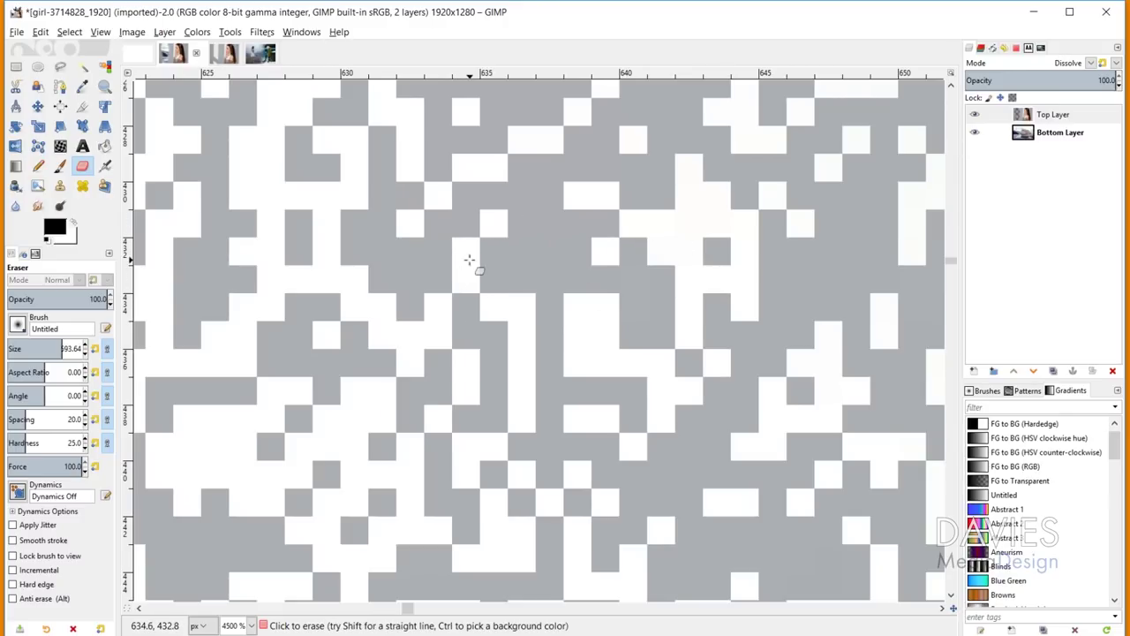
{"action": "scroll", "coordinate": [284, 350], "scroll_direction": "down", "scroll_amount": 3}
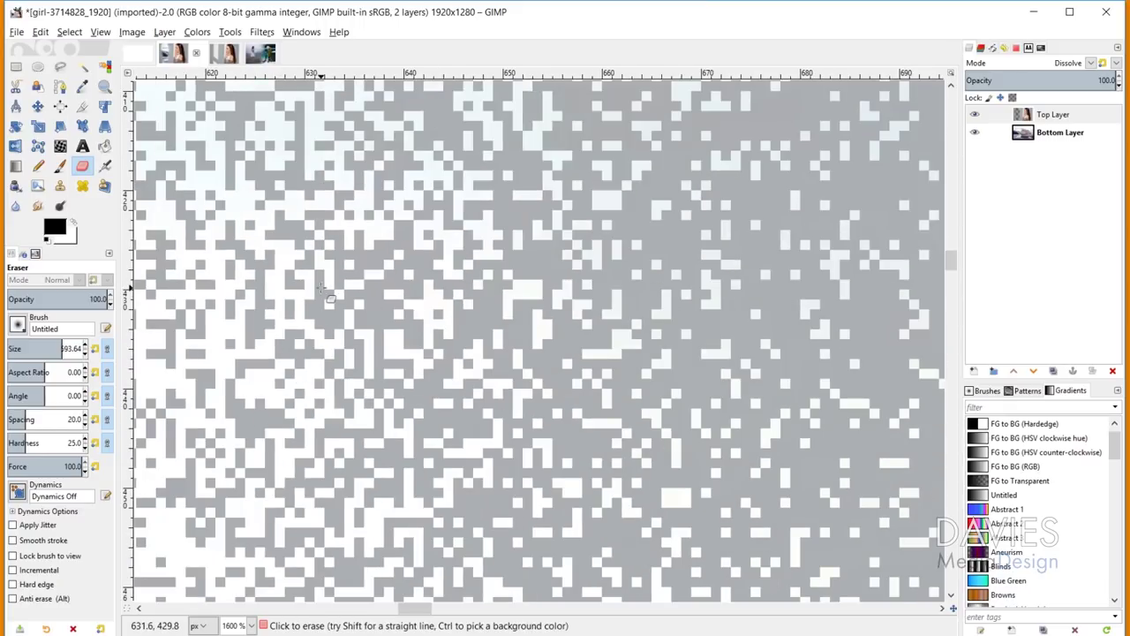
{"action": "scroll", "coordinate": [320, 288], "scroll_direction": "down", "scroll_amount": 2}
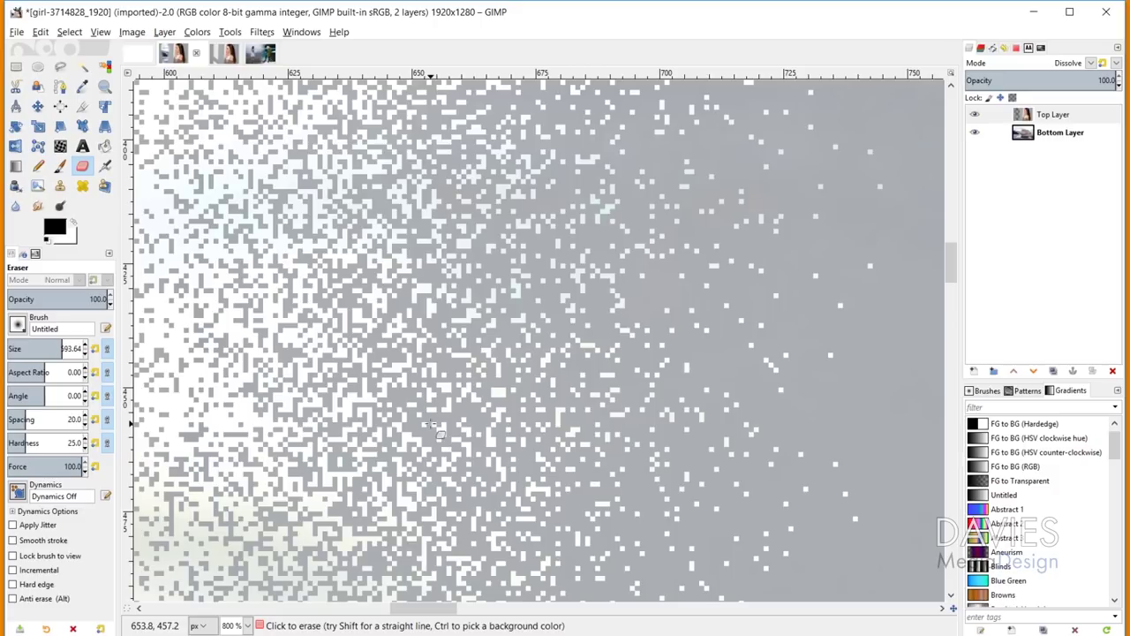
{"action": "scroll", "coordinate": [302, 299], "scroll_direction": "down", "scroll_amount": 3}
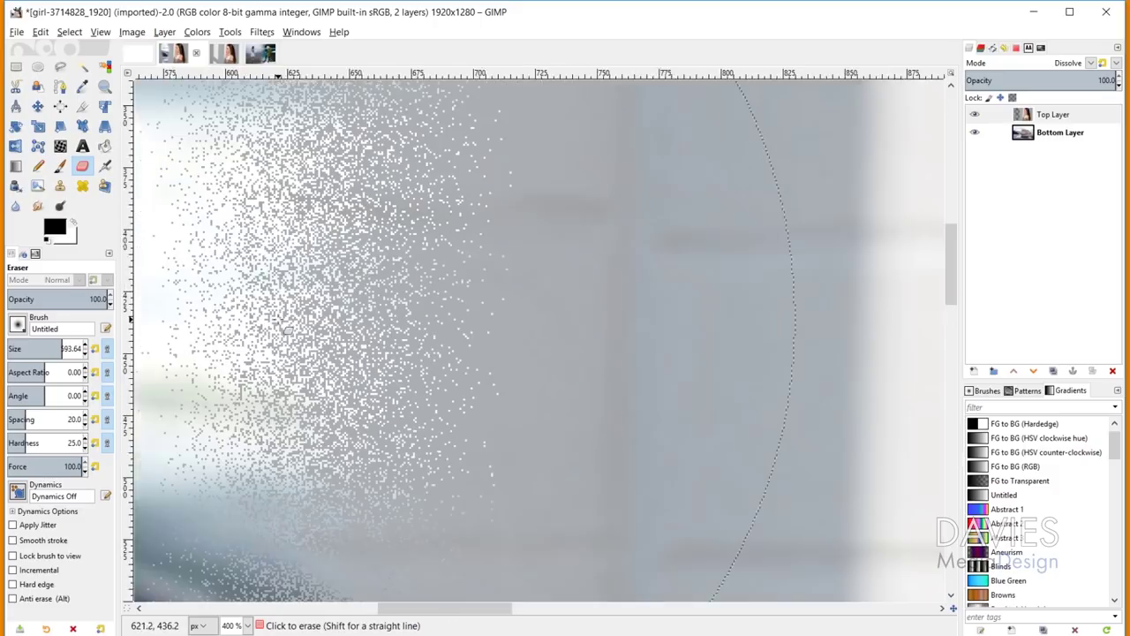
{"action": "scroll", "coordinate": [233, 329], "scroll_direction": "up", "scroll_amount": 3}
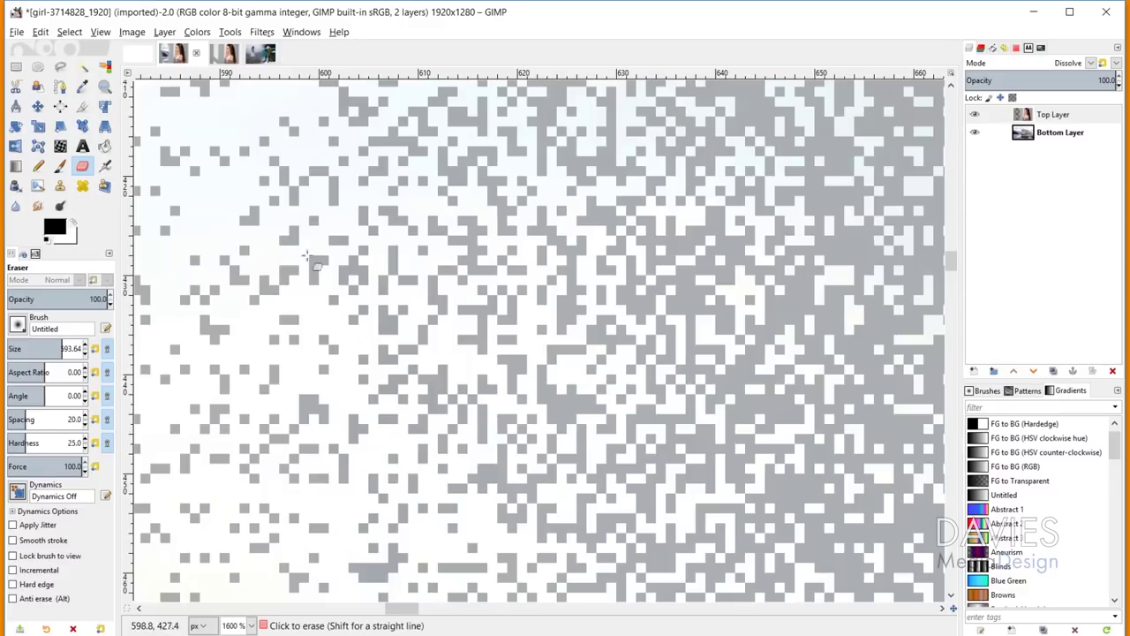
{"action": "scroll", "coordinate": [319, 265], "scroll_direction": "down", "scroll_amount": 3}
{"action": "scroll", "coordinate": [302, 291], "scroll_direction": "down", "scroll_amount": 4}
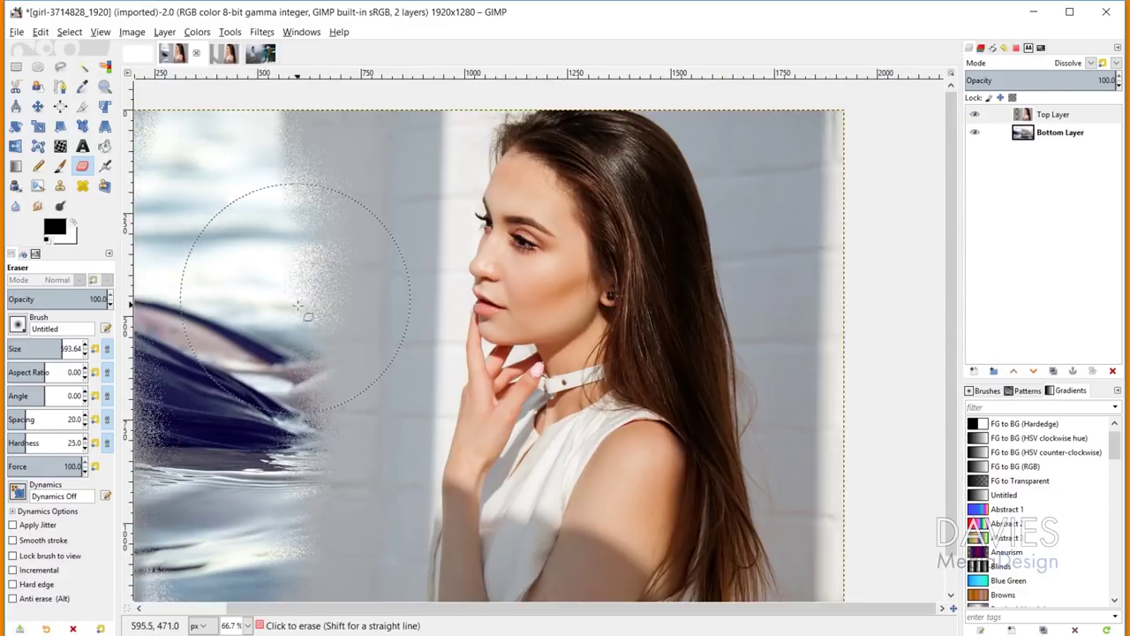
{"action": "scroll", "coordinate": [392, 260], "scroll_direction": "down", "scroll_amount": 2}
{"action": "scroll", "coordinate": [392, 259], "scroll_direction": "up", "scroll_amount": 2}
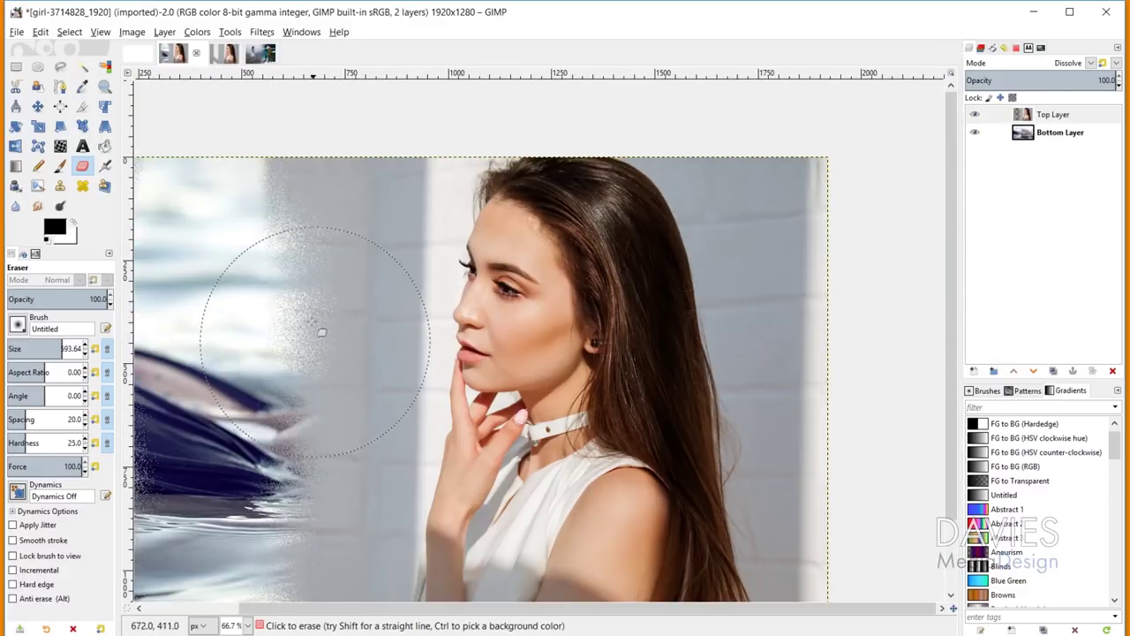
Undo the eraser strokes on the Top Layer to restore the erased wall area
{"action": "mouse_move", "coordinate": [304, 328]}
{"action": "left_mouse_down"}
{"action": "mouse_move", "coordinate": [338, 200]}
{"action": "mouse_move", "coordinate": [332, 186]}
{"action": "mouse_move", "coordinate": [283, 290]}
{"action": "mouse_move", "coordinate": [278, 168]}
{"action": "left_mouse_up"}
{"action": "scroll", "coordinate": [291, 265], "scroll_direction": "down", "scroll_amount": 2}
{"action": "left_click_drag", "start_coordinate": [303, 341], "coordinate": [296, 225]}
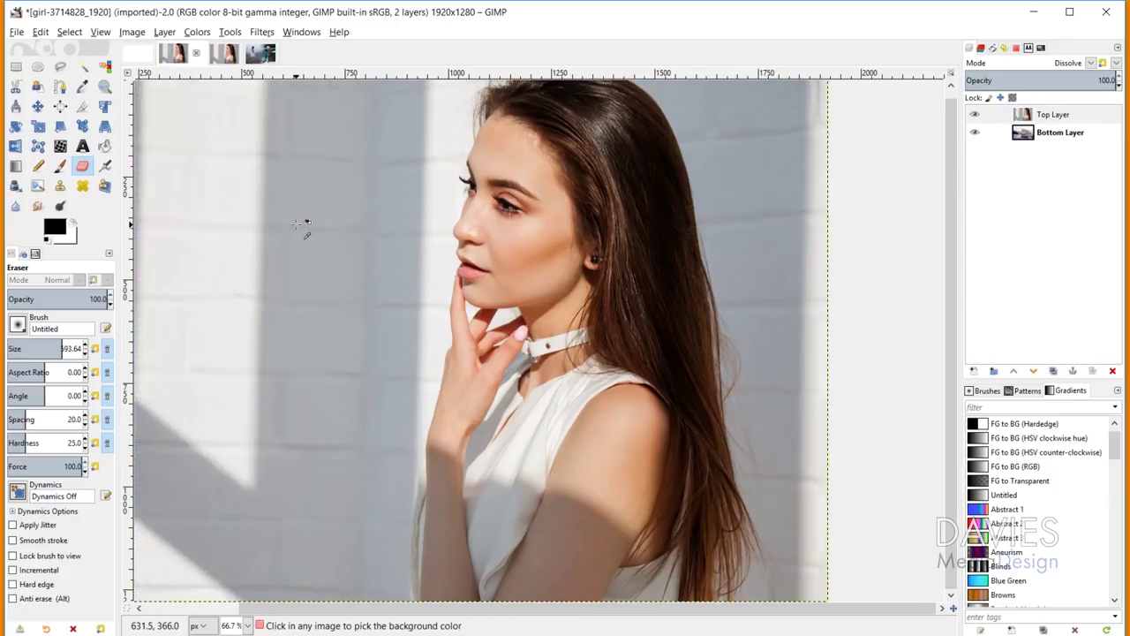
{"action": "scroll", "coordinate": [252, 270], "scroll_direction": "down", "scroll_amount": 1}
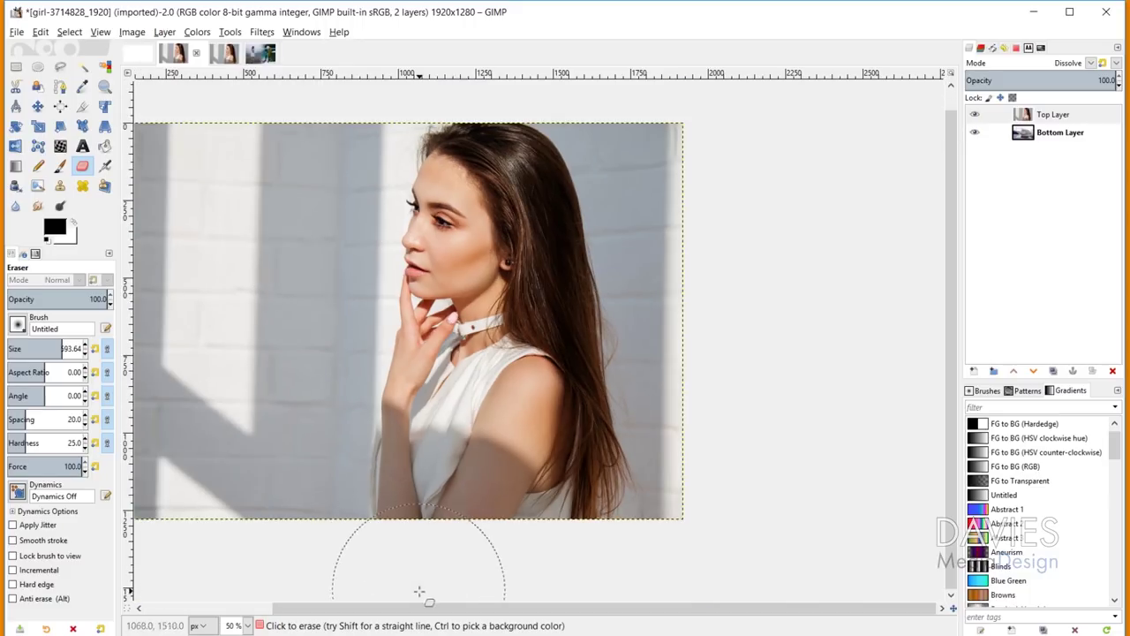
{"action": "left_click_drag", "start_coordinate": [424, 609], "coordinate": [336, 609]}
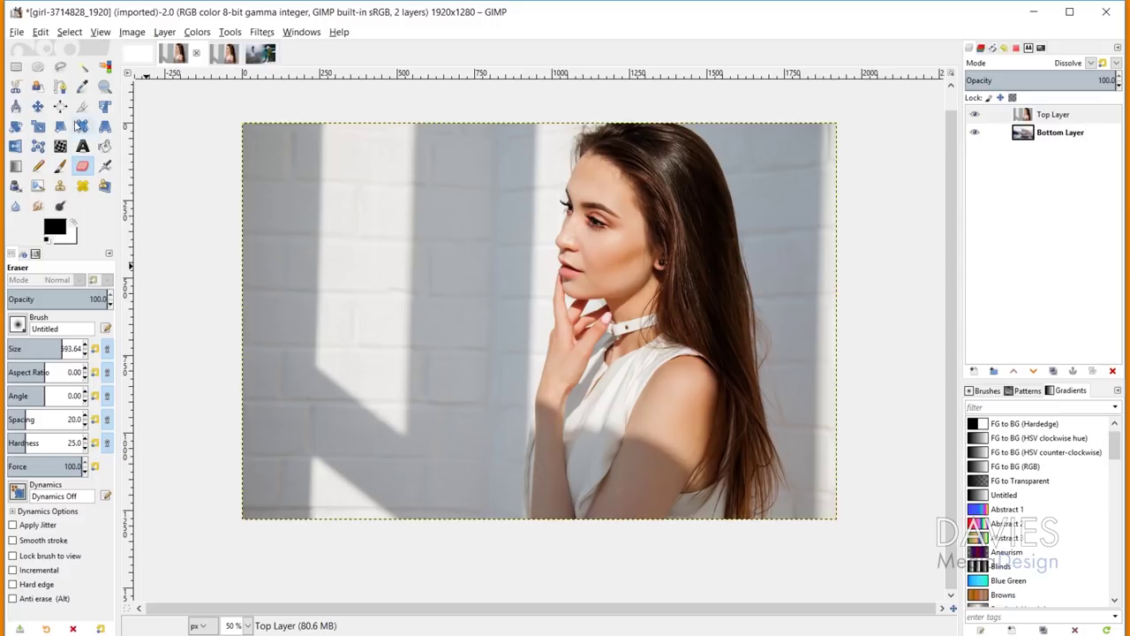
Switch the Top Layer's blend mode to Color erase to view its effect, and return it to Normal
{"action": "left_click", "coordinate": [38, 107]}
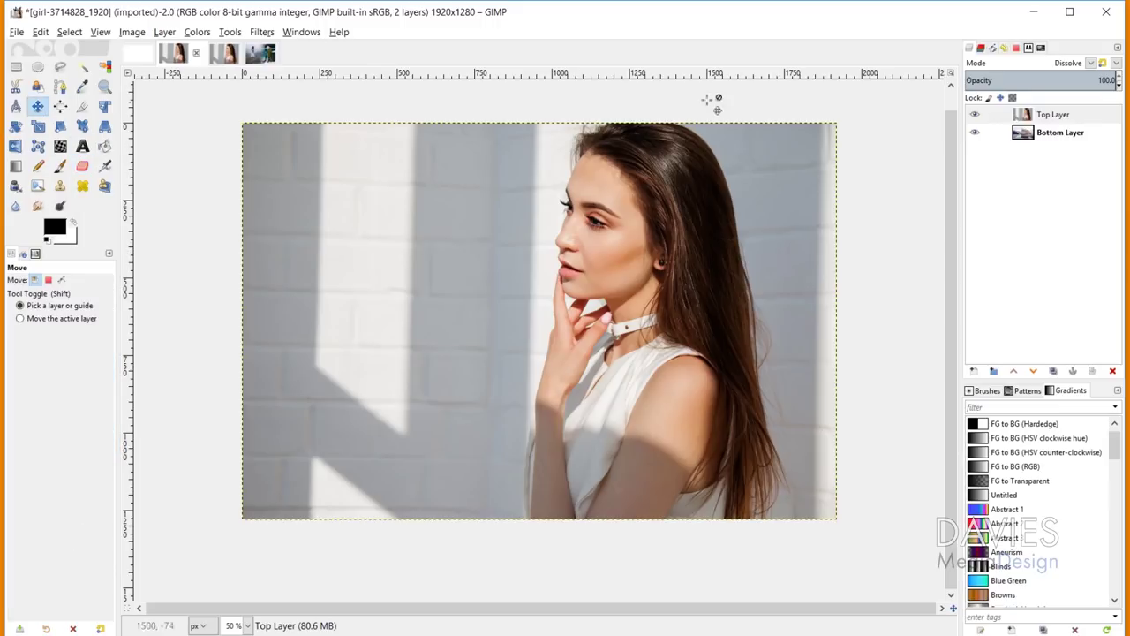
{"action": "left_click", "coordinate": [1067, 63]}
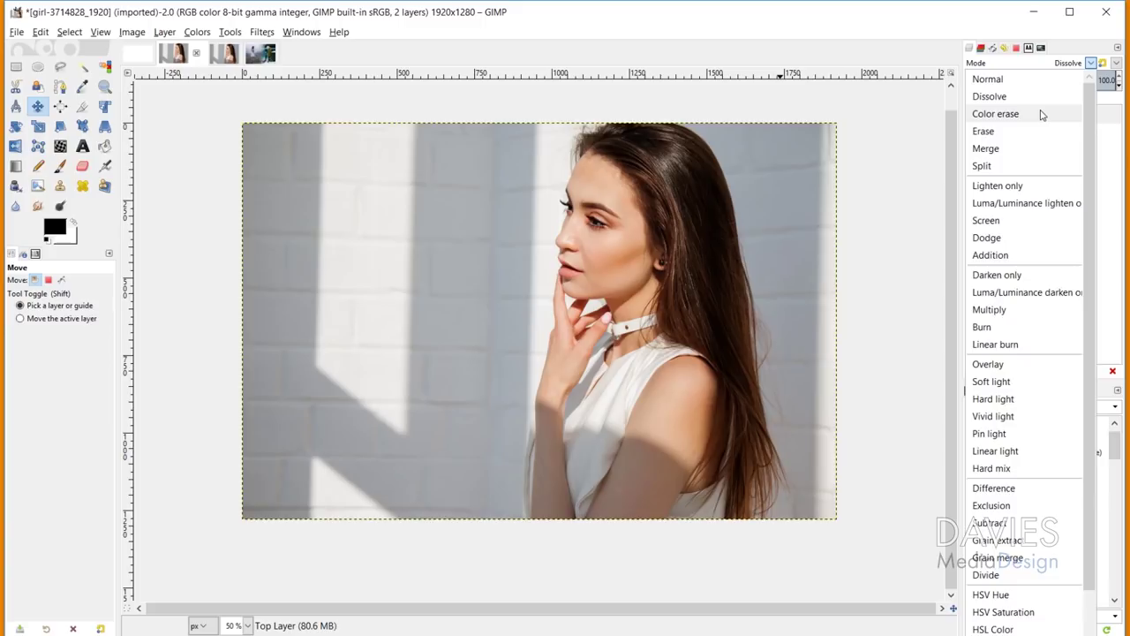
{"action": "left_click", "coordinate": [996, 114]}
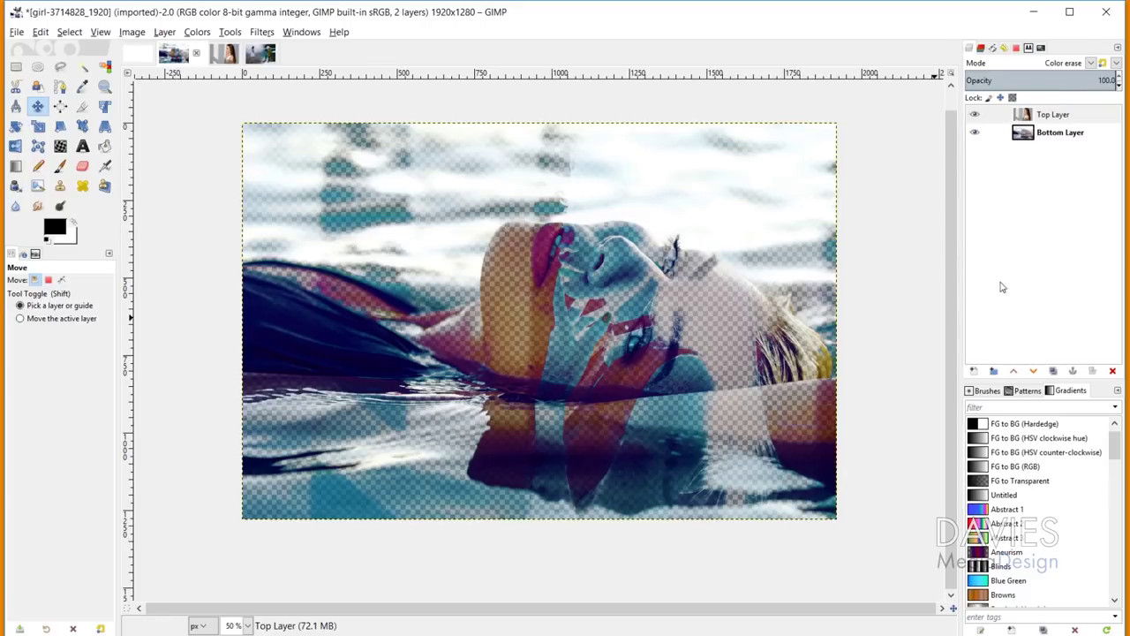
{"action": "left_click", "coordinate": [1092, 64]}
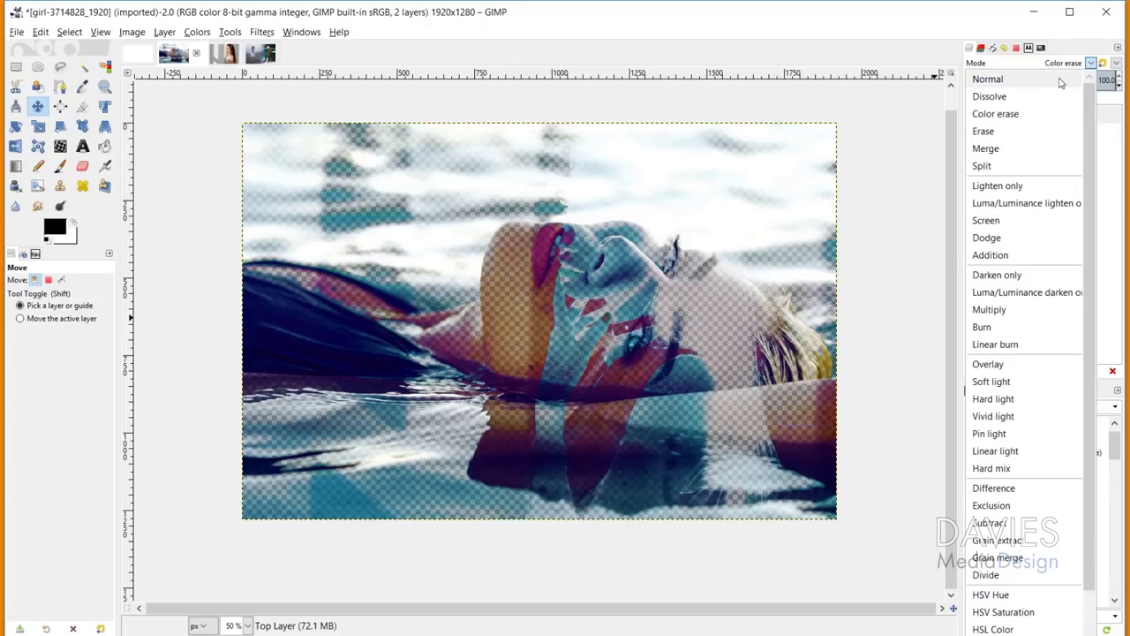
{"action": "left_click", "coordinate": [1061, 81]}
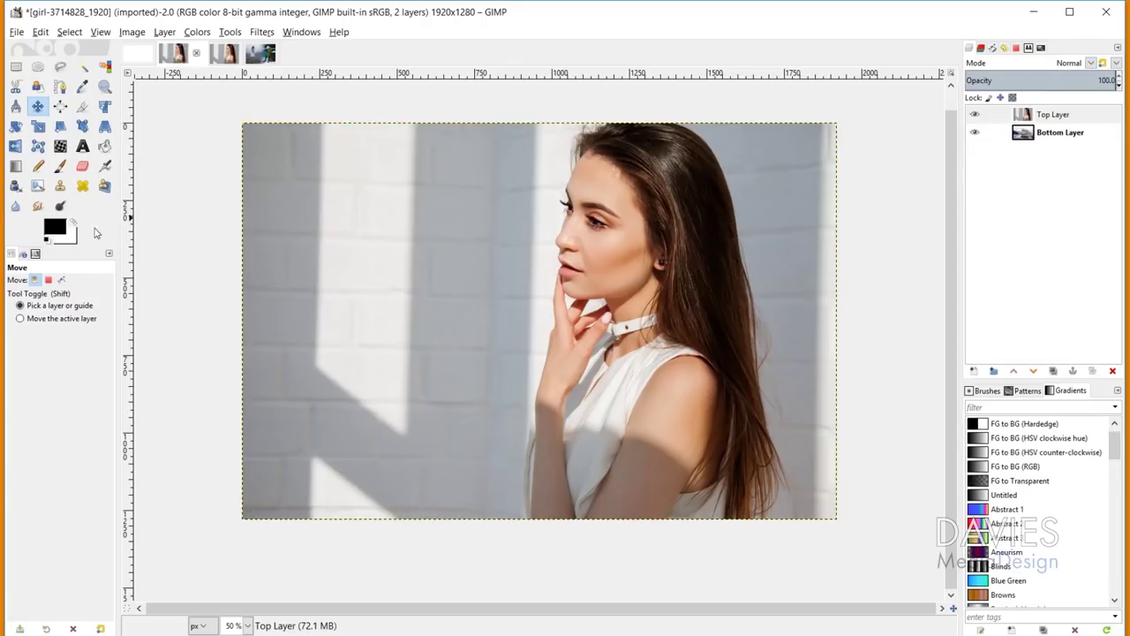
Set the foreground color to the woman's lip color, db7b6b, by sampling it from the photo
{"action": "left_click", "coordinate": [55, 230]}
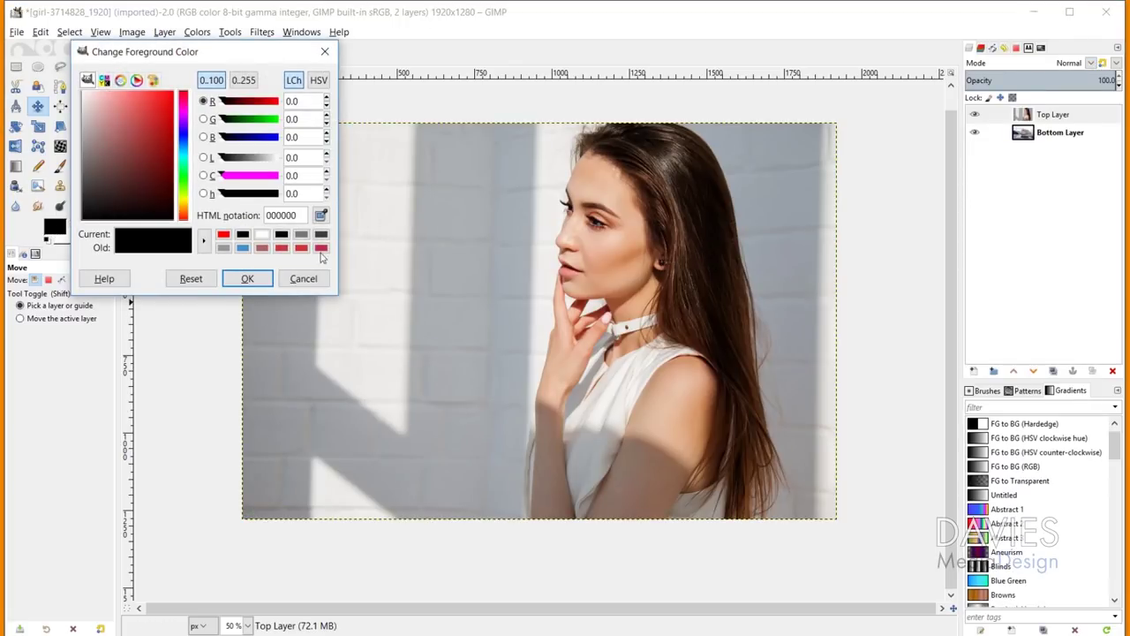
{"action": "left_click", "coordinate": [322, 215]}
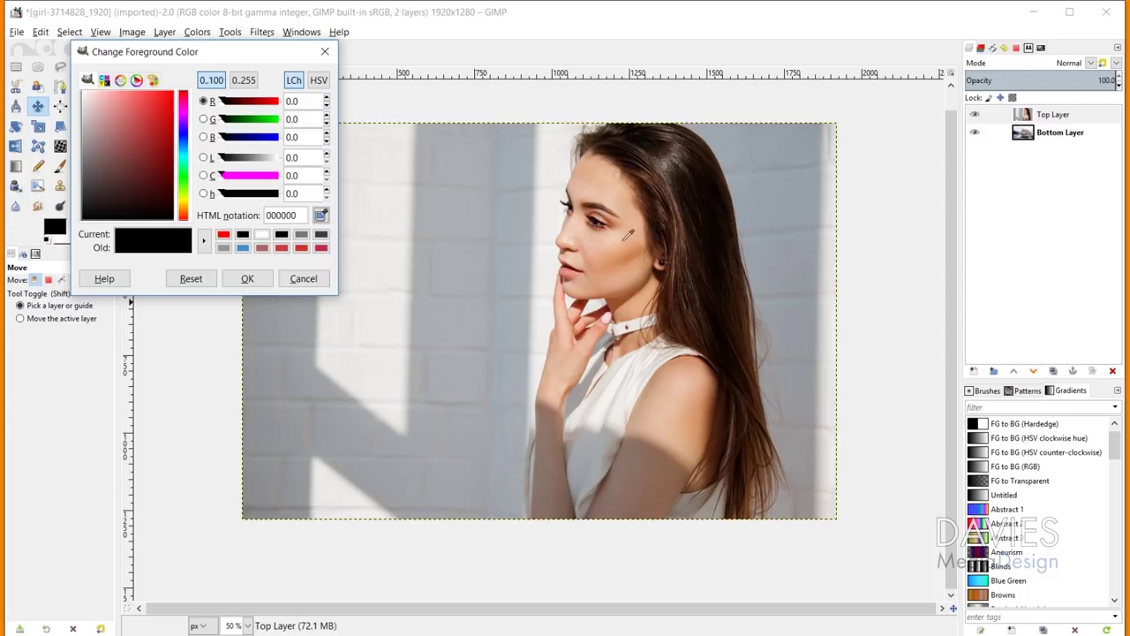
{"action": "left_click", "coordinate": [572, 265]}
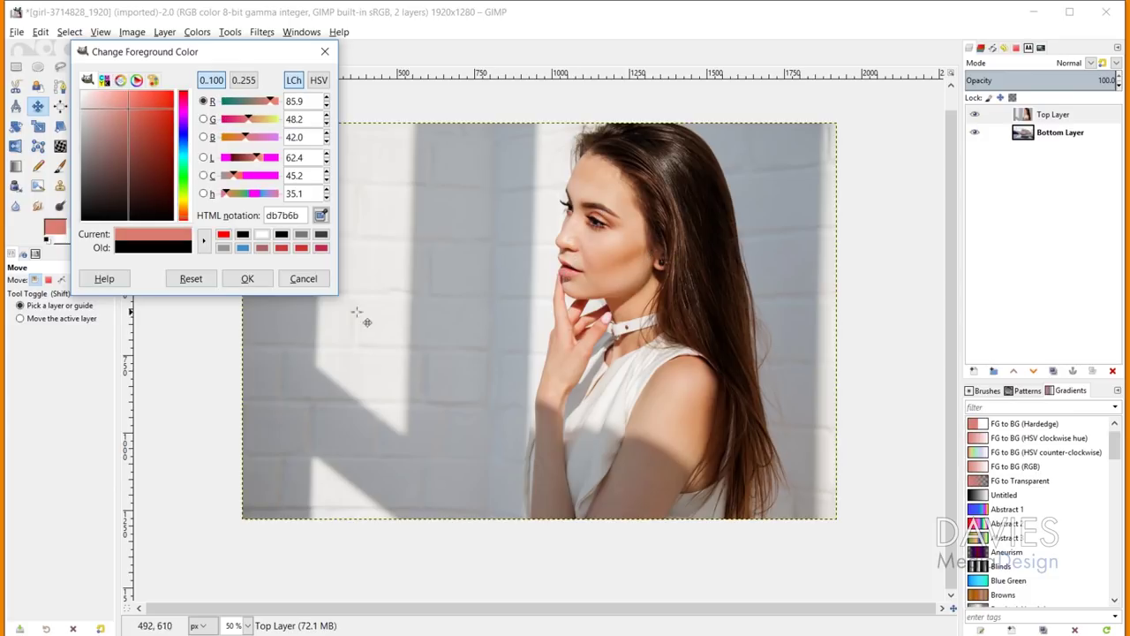
{"action": "left_click", "coordinate": [248, 279]}
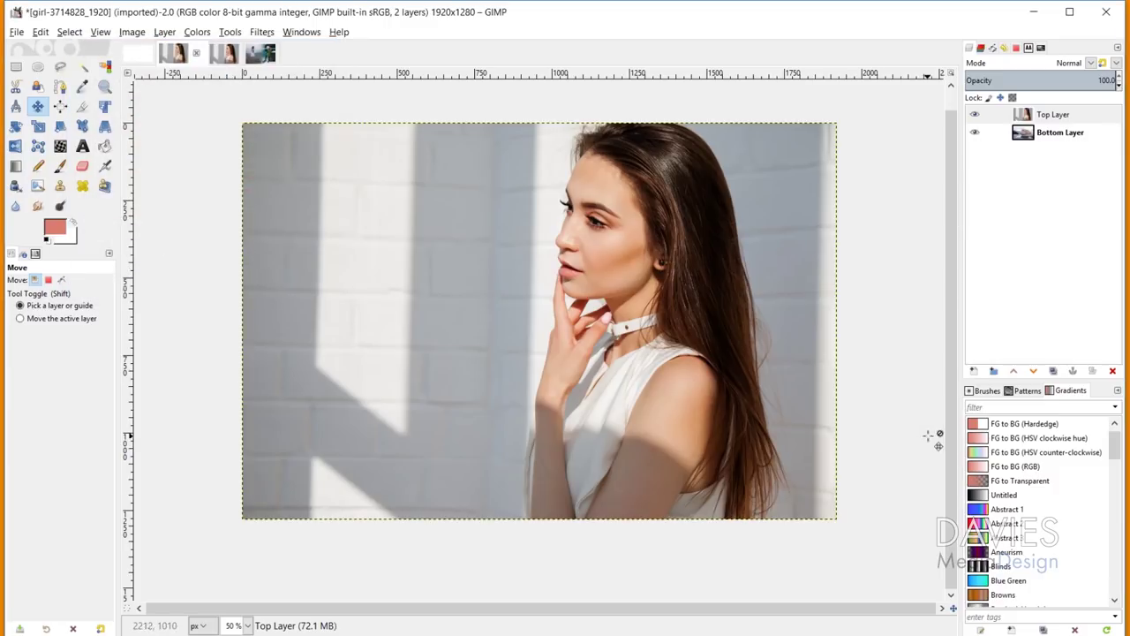
Create a new transparent layer named Color with the Color erase blend mode above the Top Layer
{"action": "left_click", "coordinate": [974, 371]}
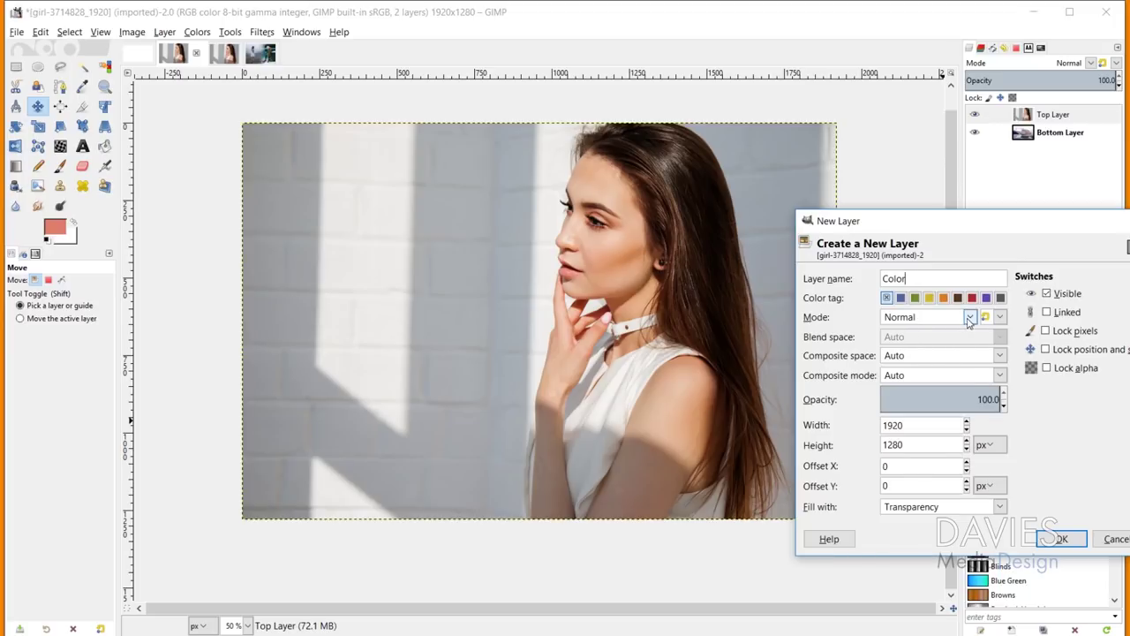
{"action": "left_click", "coordinate": [968, 318]}
{"action": "left_click", "coordinate": [918, 372]}
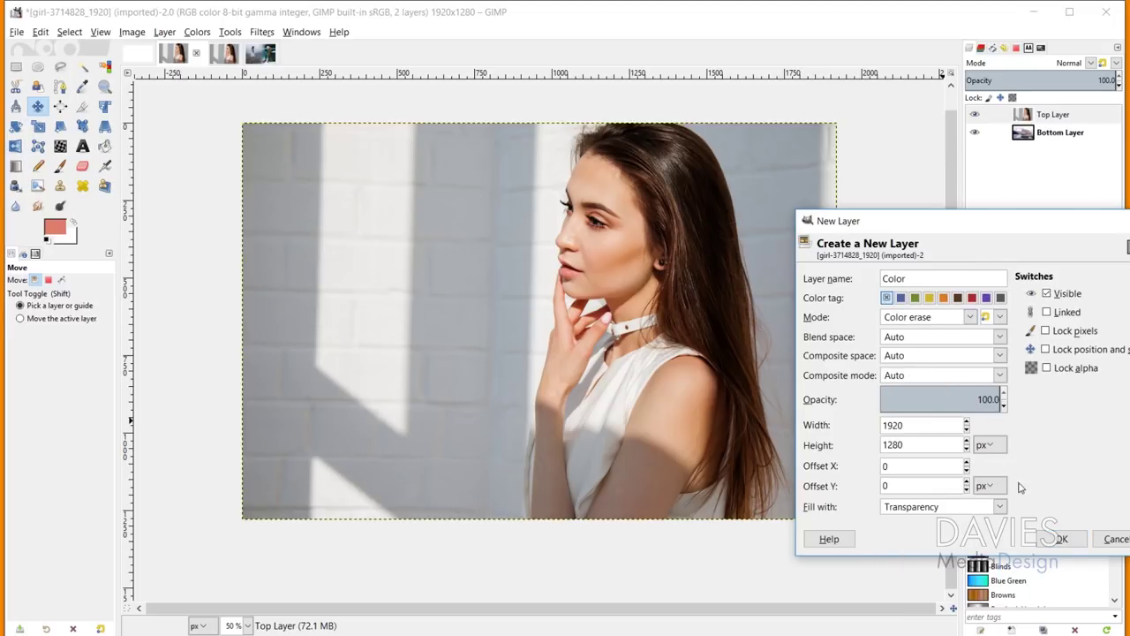
{"action": "left_click", "coordinate": [1063, 539]}
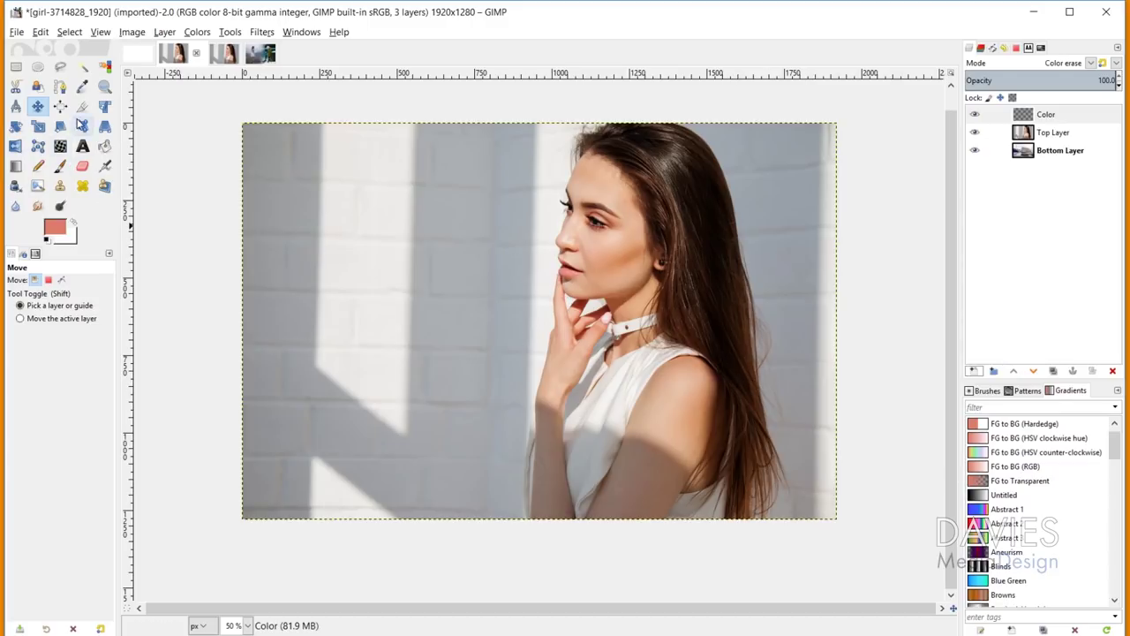
Bucket-fill the Color layer with the sampled foreground color and undo the fill
{"action": "left_click", "coordinate": [104, 146]}
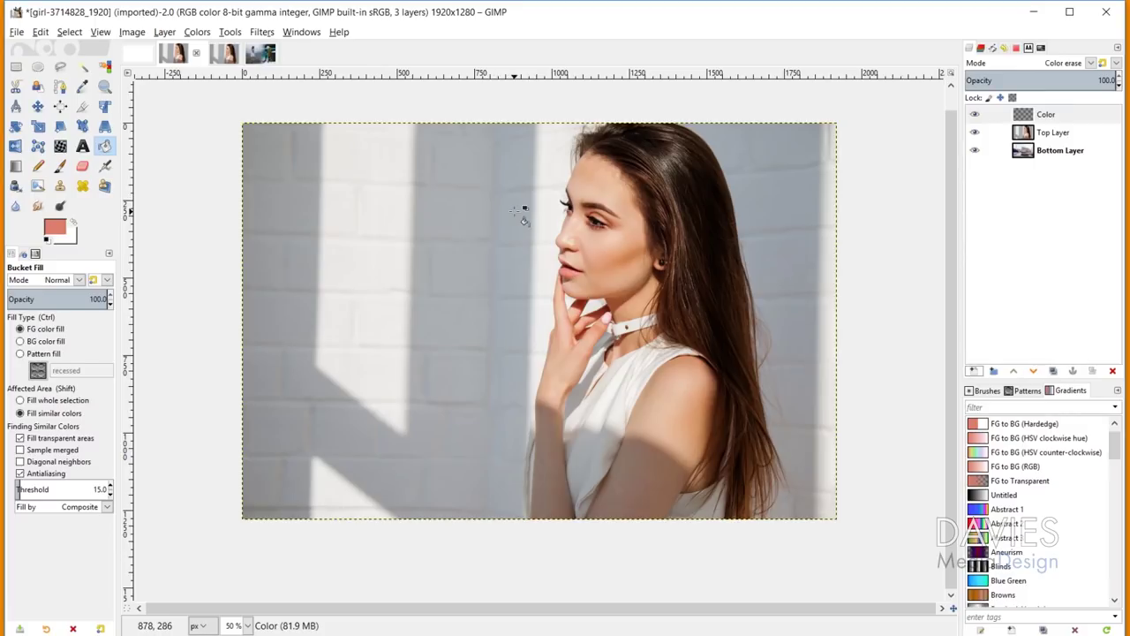
{"action": "left_click", "coordinate": [515, 211]}
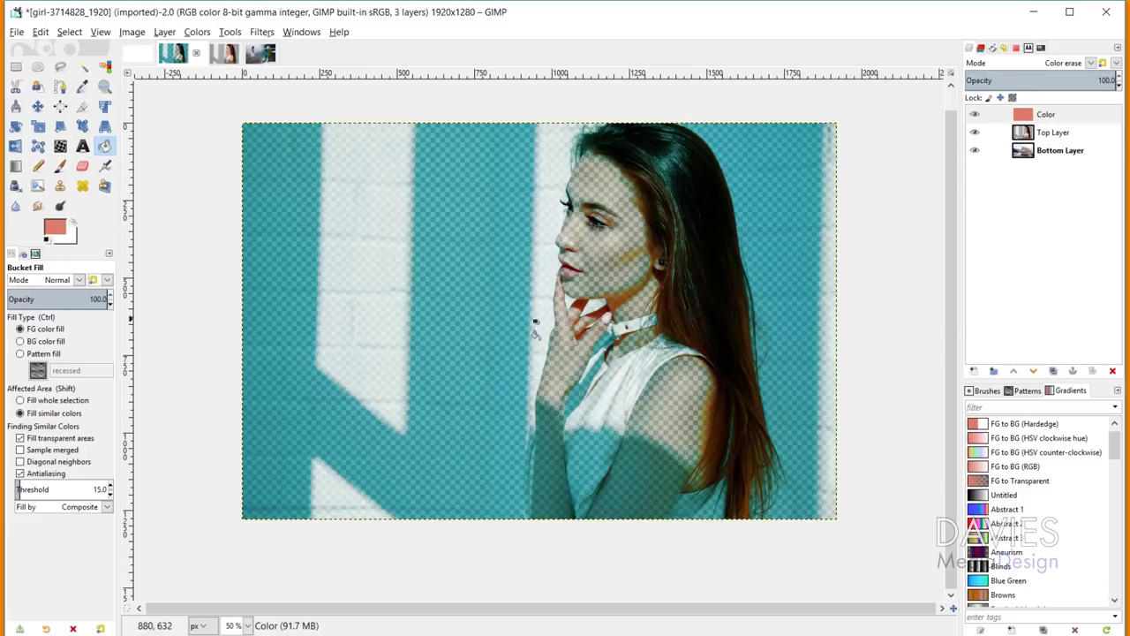
{"action": "key", "text": "ctrl+z"}
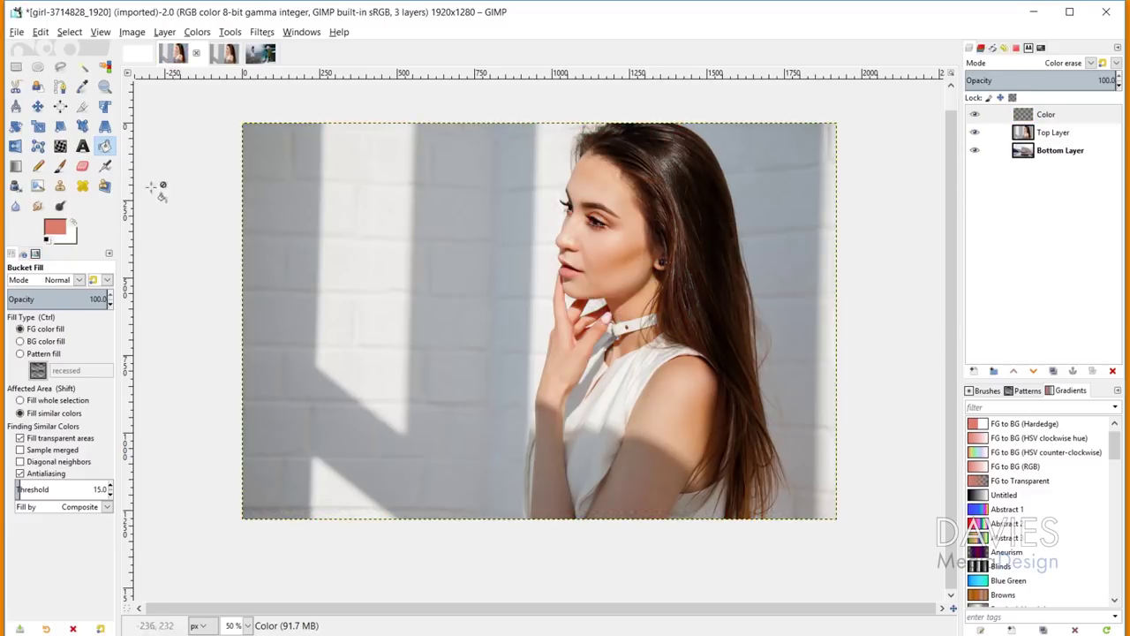
Paint over the woman's lips on the Color layer with the Paintbrush at size 140.46
{"action": "left_click", "coordinate": [60, 165]}
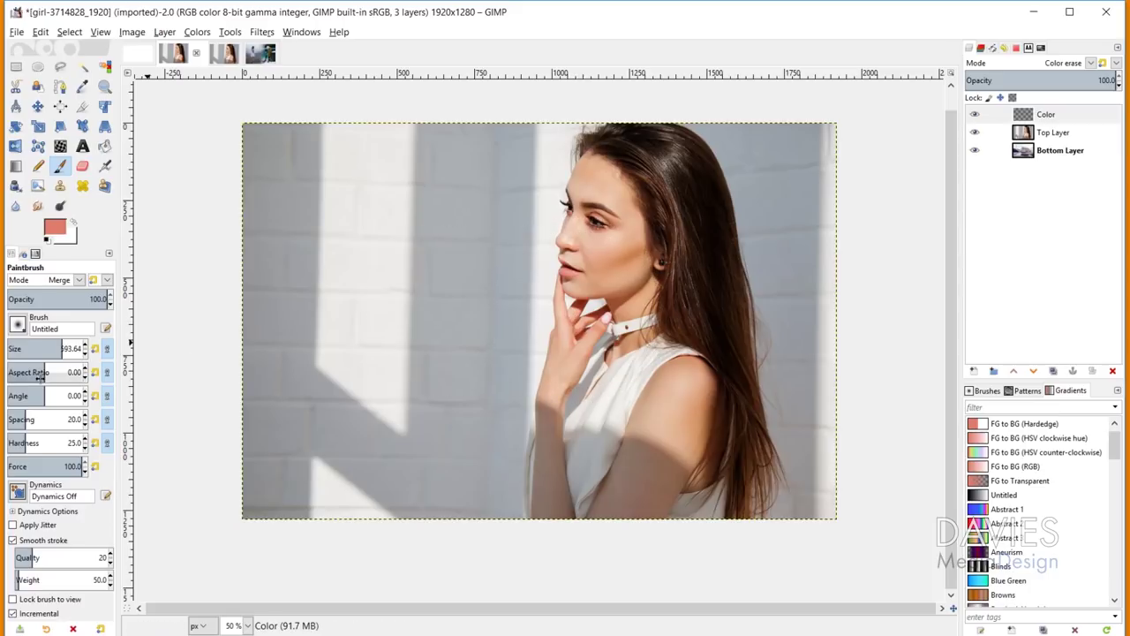
{"action": "left_click_drag", "start_coordinate": [57, 347], "coordinate": [31, 348]}
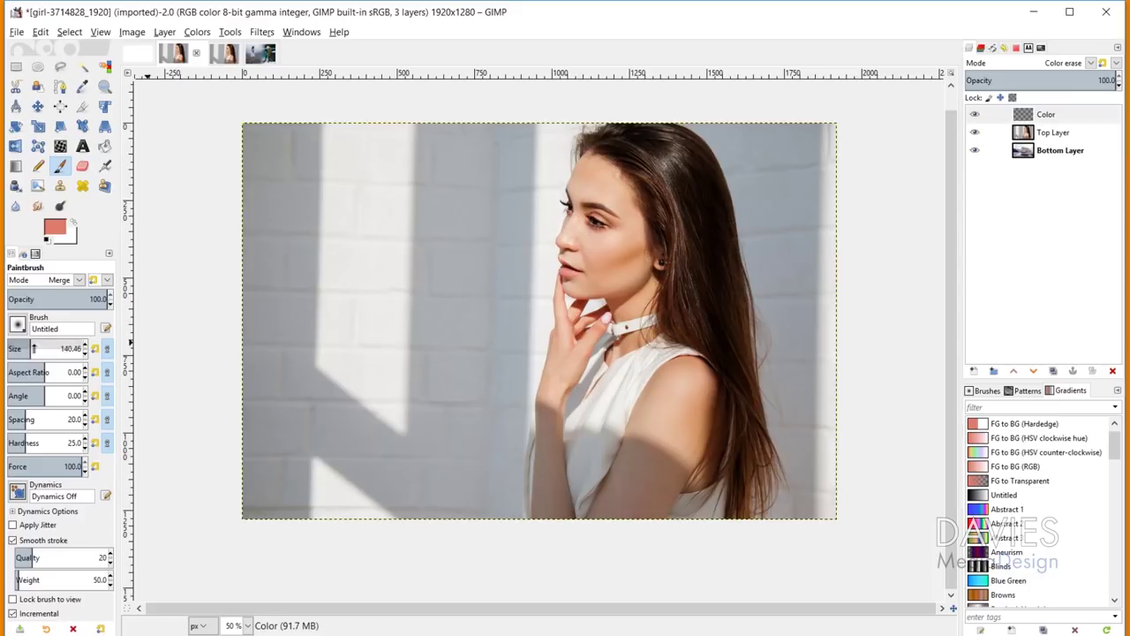
{"action": "mouse_move", "coordinate": [565, 275]}
{"action": "left_mouse_down"}
{"action": "mouse_move", "coordinate": [552, 273]}
{"action": "mouse_move", "coordinate": [566, 265]}
{"action": "mouse_move", "coordinate": [578, 279]}
{"action": "left_mouse_up"}
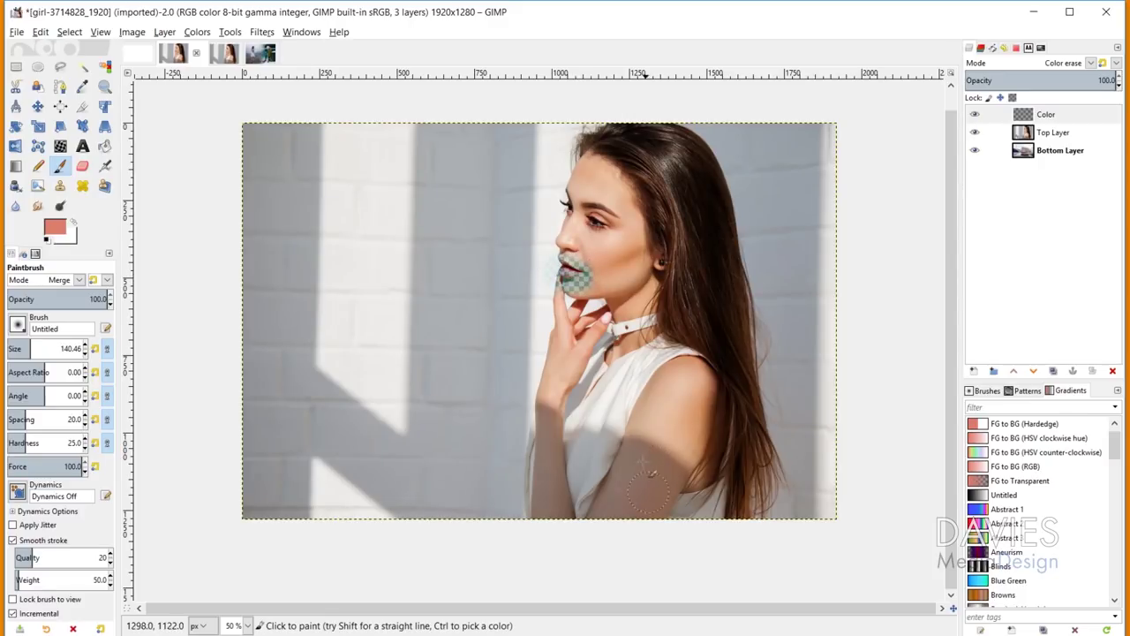
Undo the brush stroke over the lips after a close look and delete the Color layer
{"action": "scroll", "coordinate": [584, 312], "scroll_direction": "up", "scroll_amount": 6, "text": "ctrl"}
{"action": "scroll", "coordinate": [369, 249], "scroll_direction": "up", "scroll_amount": 5}
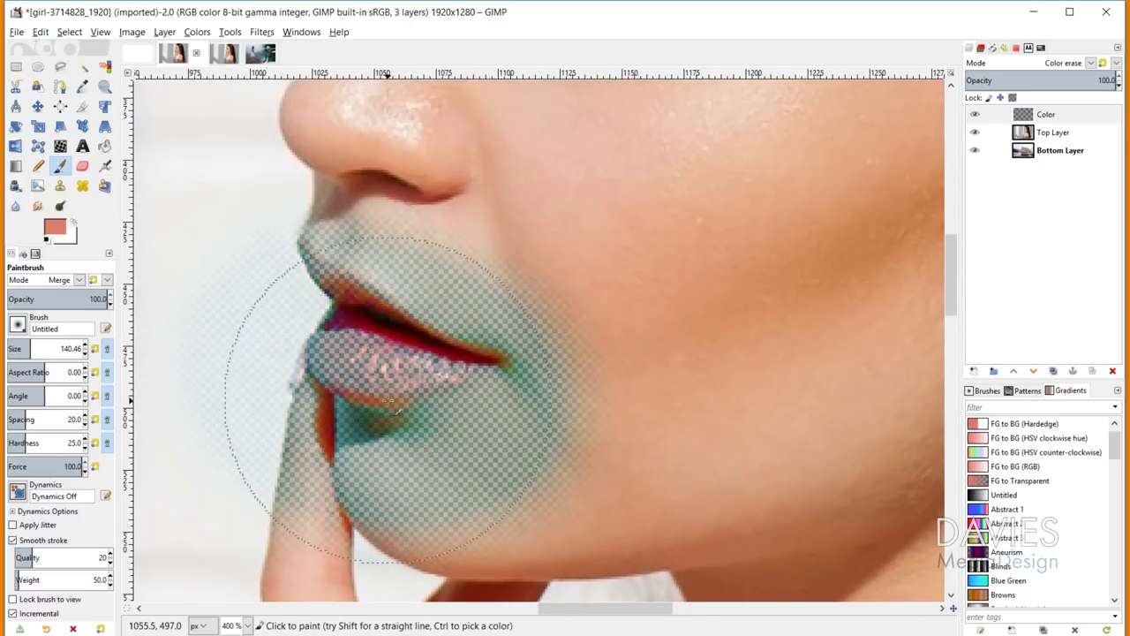
{"action": "scroll", "coordinate": [353, 331], "scroll_direction": "down", "scroll_amount": 1, "text": "ctrl"}
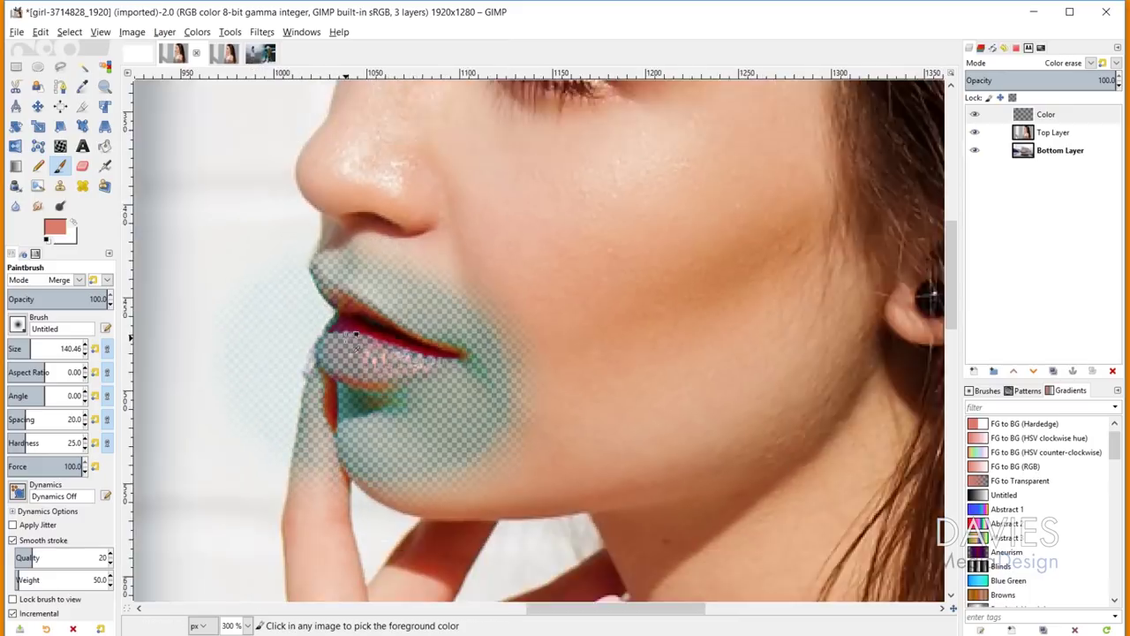
{"action": "scroll", "coordinate": [356, 336], "scroll_direction": "down", "scroll_amount": 3, "text": "ctrl"}
{"action": "scroll", "coordinate": [284, 348], "scroll_direction": "down", "scroll_amount": 3, "text": "ctrl"}
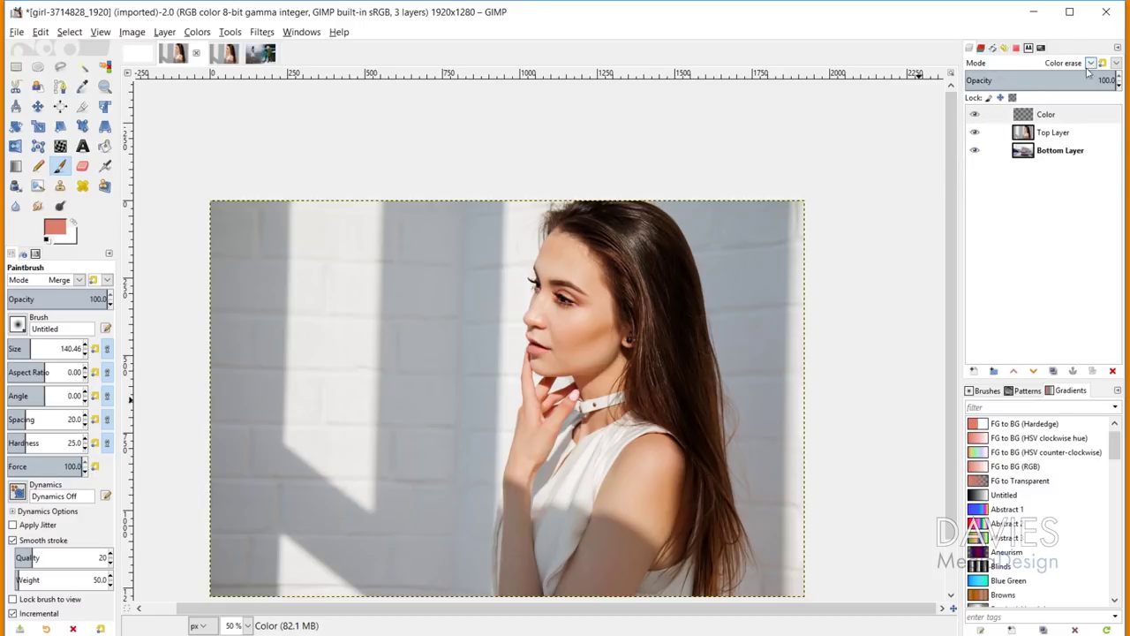
{"action": "left_click", "coordinate": [1112, 371]}
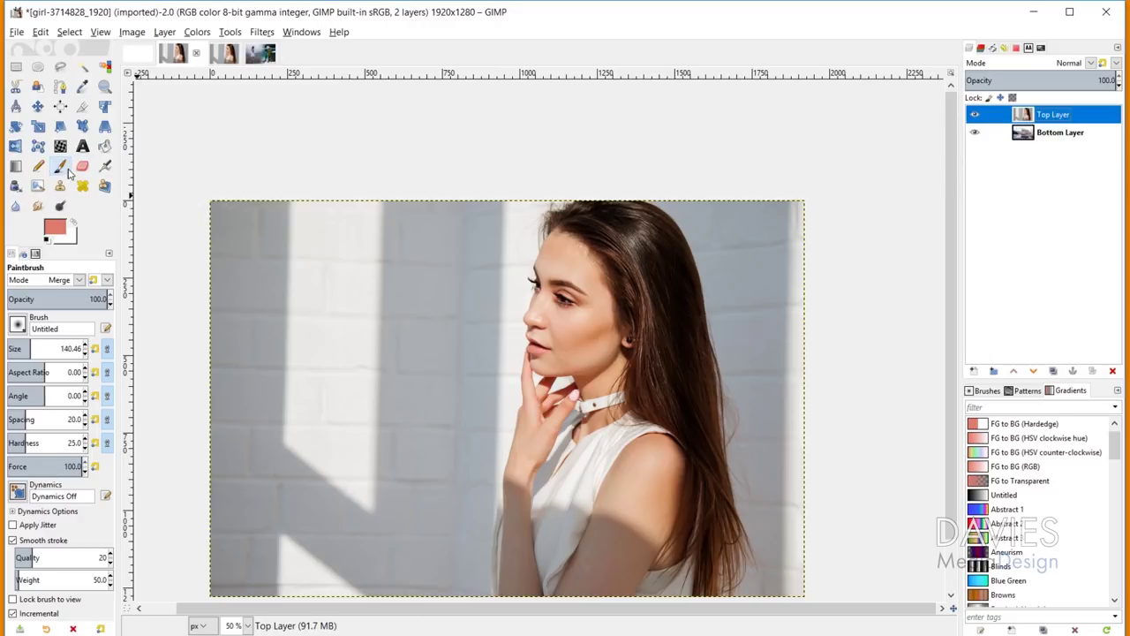
Set the Paintbrush mode to Color erase, paint over the lips on the Top Layer, and undo the strokes
{"action": "left_click", "coordinate": [78, 280]}
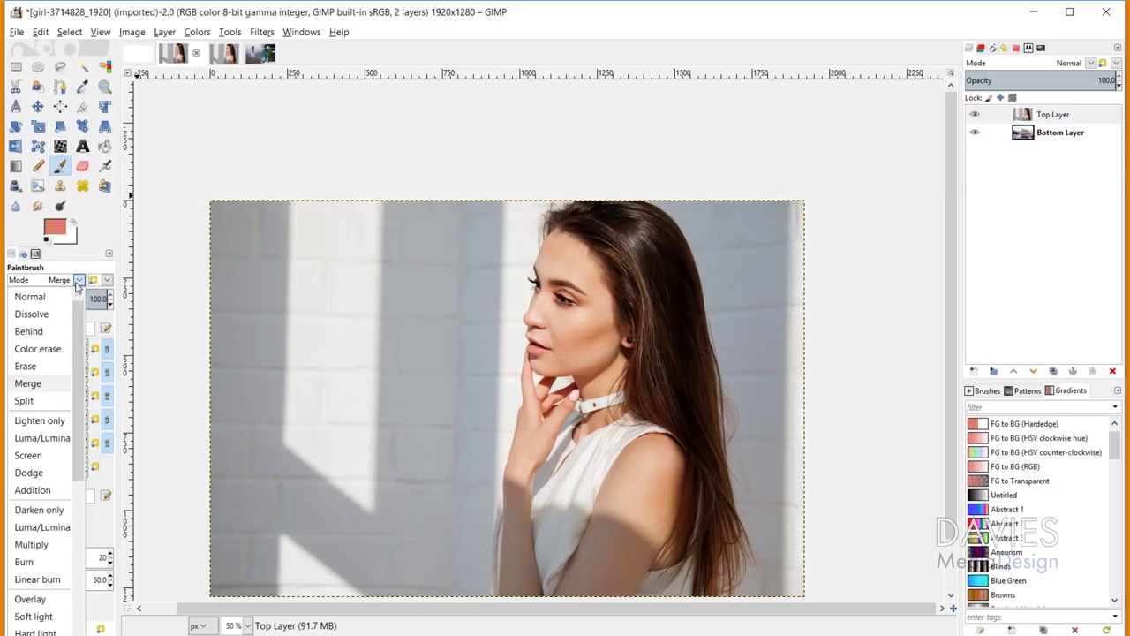
{"action": "left_click", "coordinate": [35, 348]}
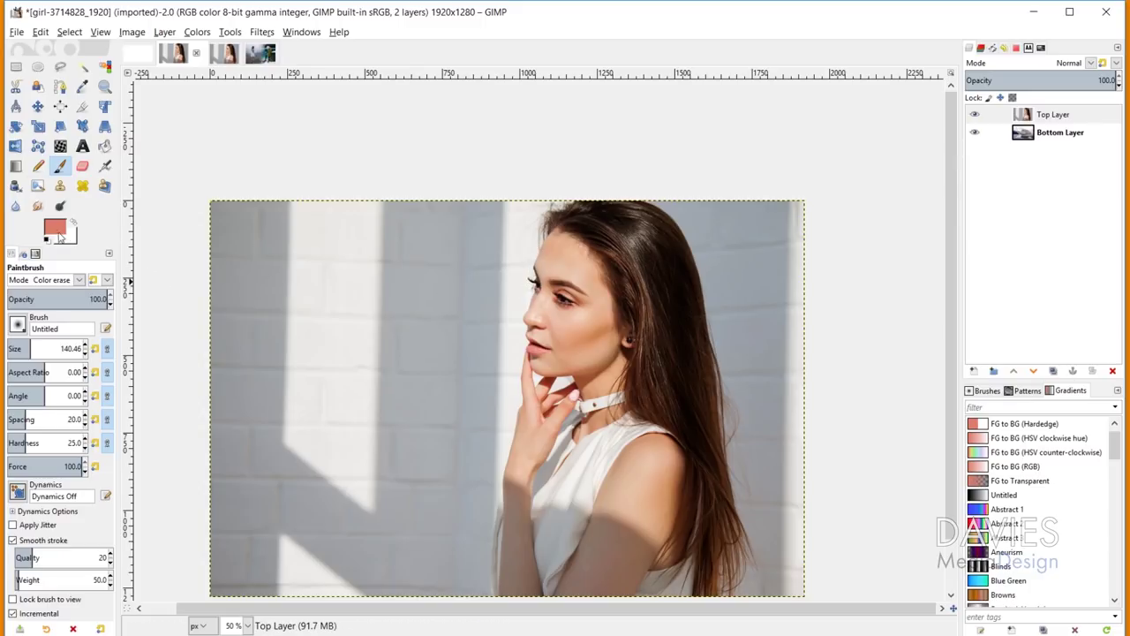
{"action": "left_click", "coordinate": [541, 349]}
{"action": "left_click_drag", "start_coordinate": [534, 351], "coordinate": [538, 359]}
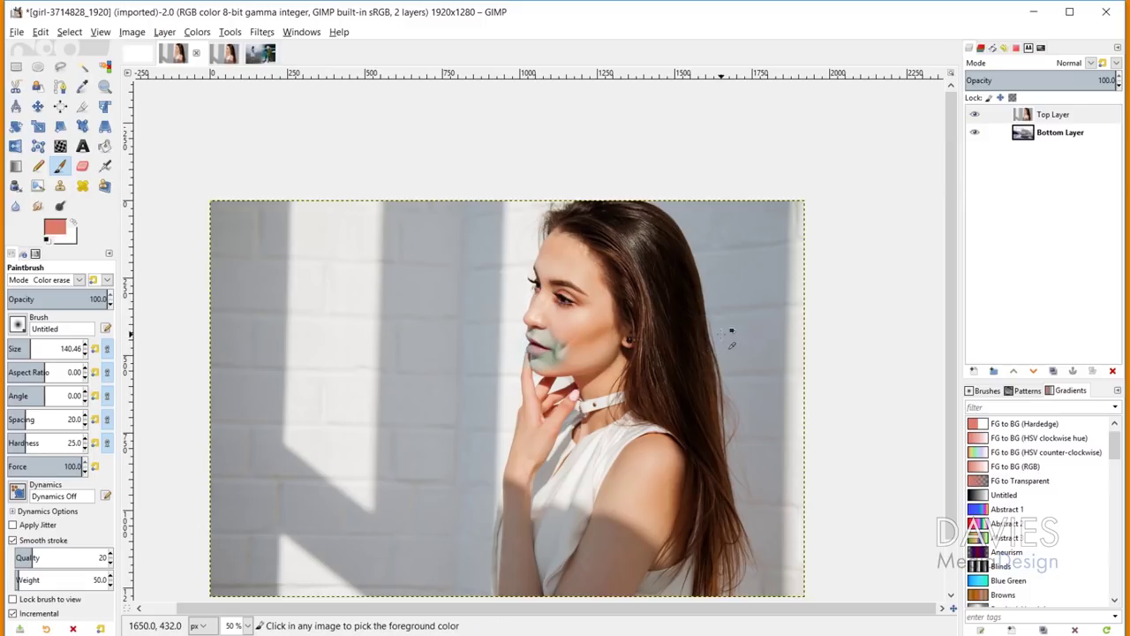
{"action": "key", "text": "ctrl+z"}
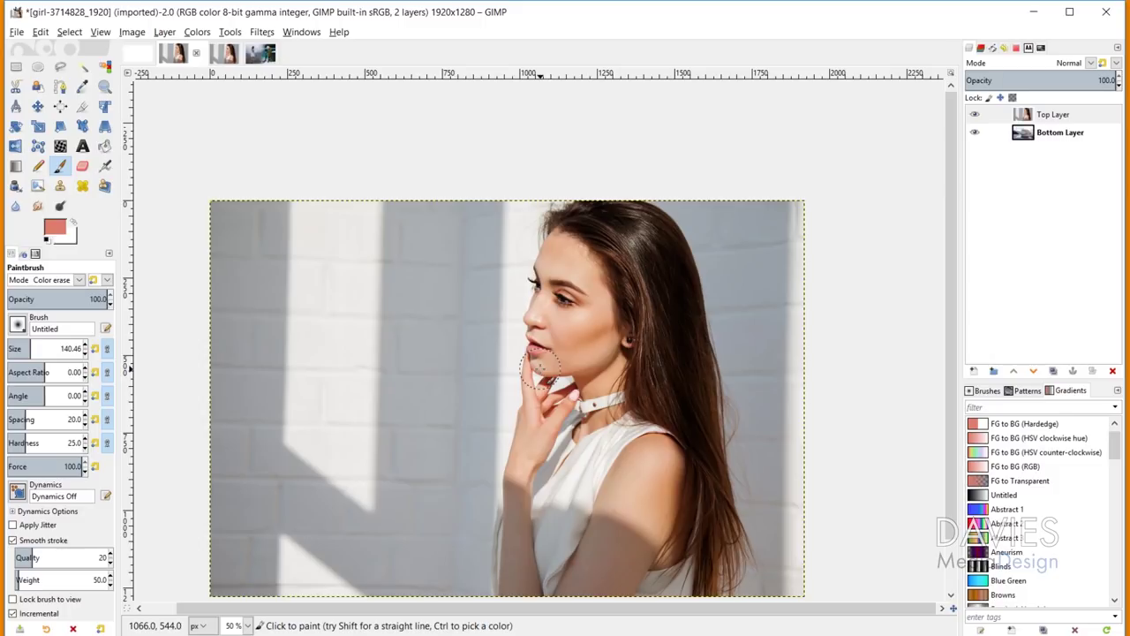
Set the Top Layer's blend mode to Erase and undo that mode change
{"action": "left_click", "coordinate": [1092, 64]}
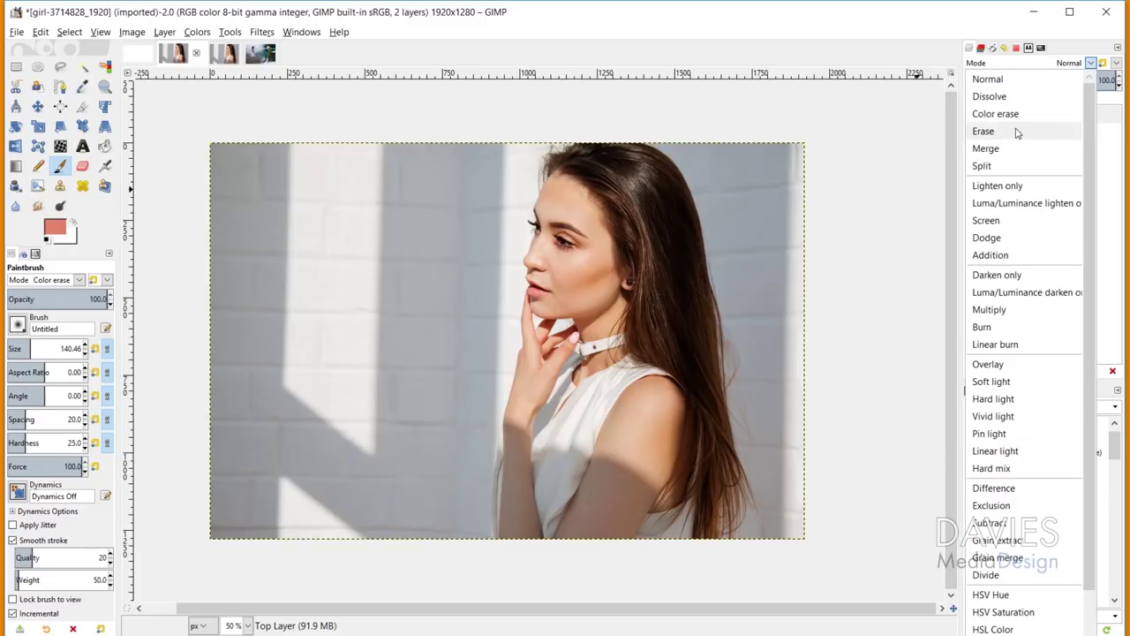
{"action": "left_click", "coordinate": [987, 79]}
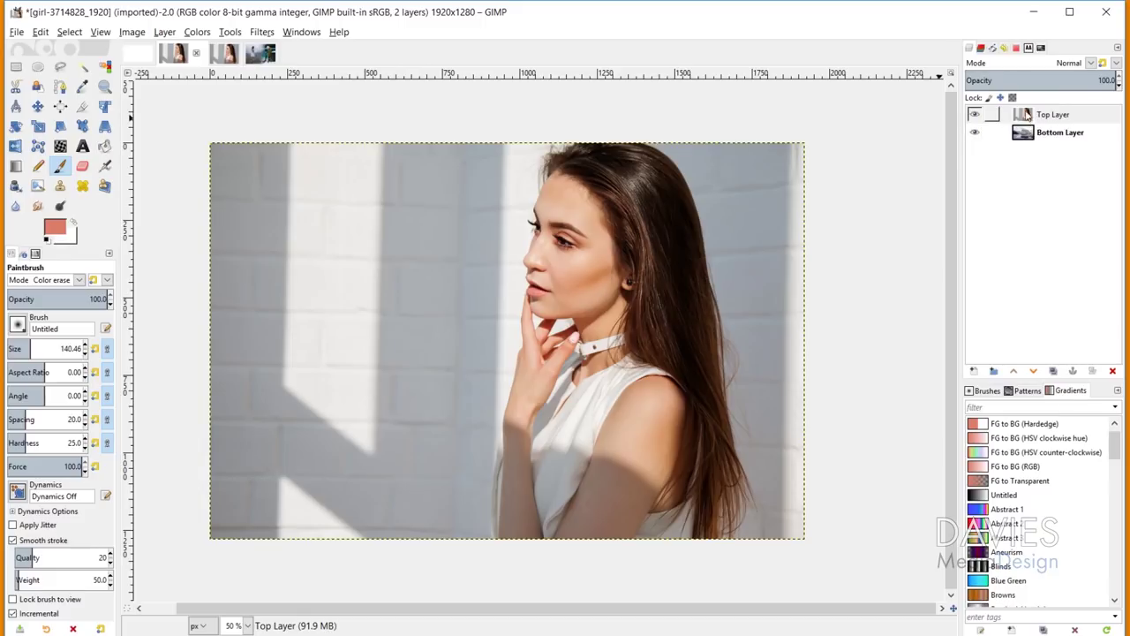
{"action": "left_click", "coordinate": [1091, 62]}
{"action": "left_click", "coordinate": [1020, 131]}
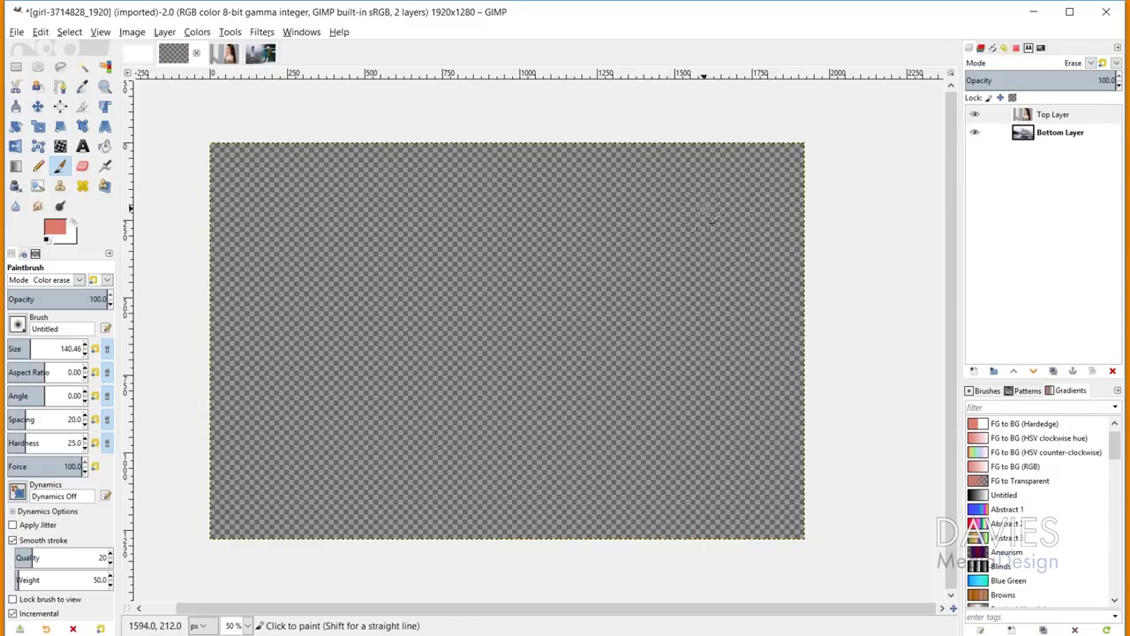
{"action": "key", "text": "ctrl+z"}
Hide the Top Layer and create a transparent layer named Color above it with its mode set to Erase
{"action": "left_click", "coordinate": [975, 116]}
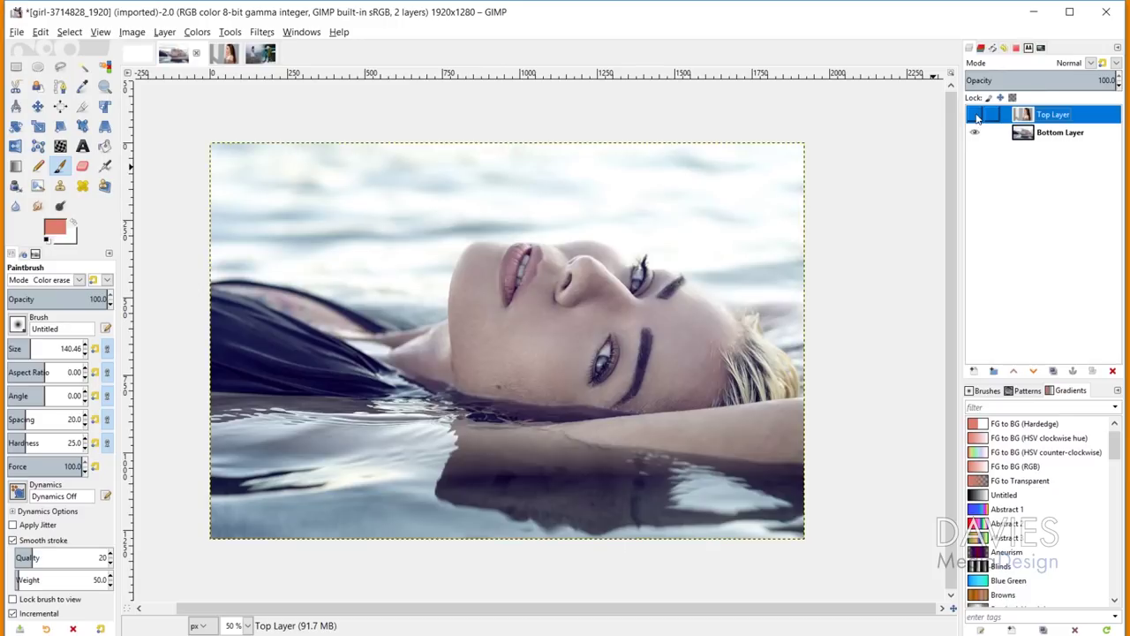
{"action": "left_click", "coordinate": [969, 370]}
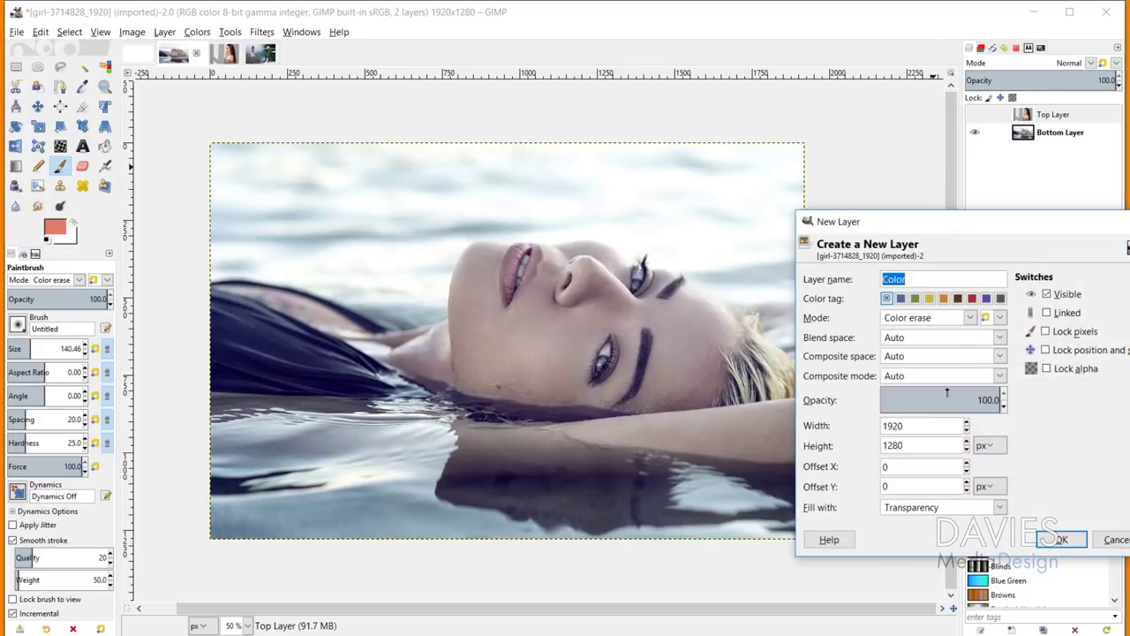
{"action": "left_click", "coordinate": [948, 317]}
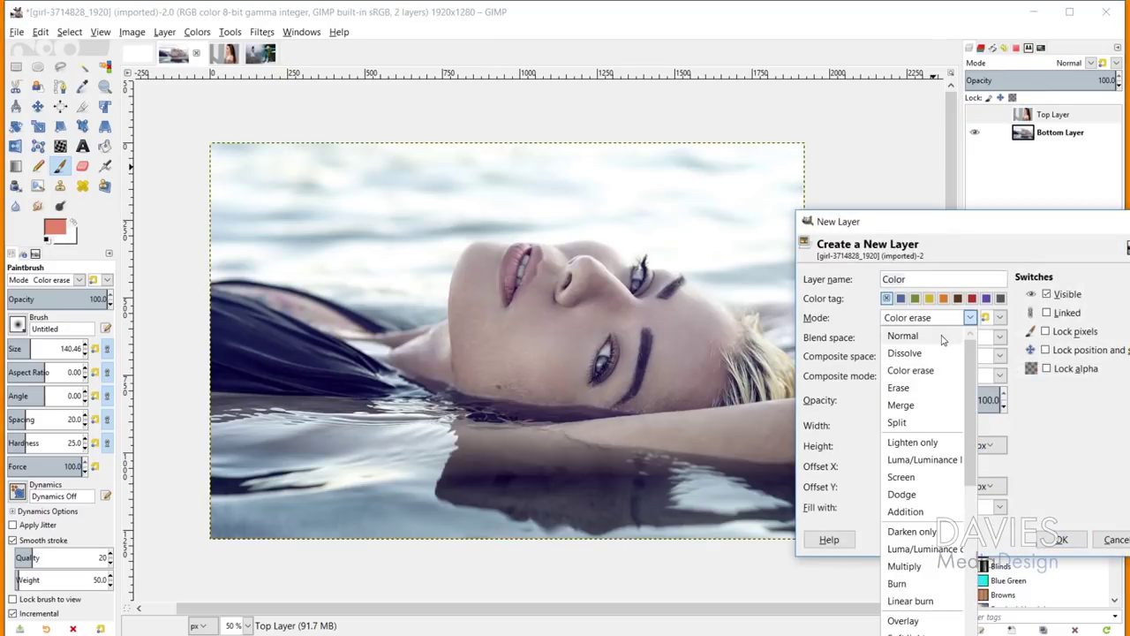
{"action": "left_click", "coordinate": [941, 389]}
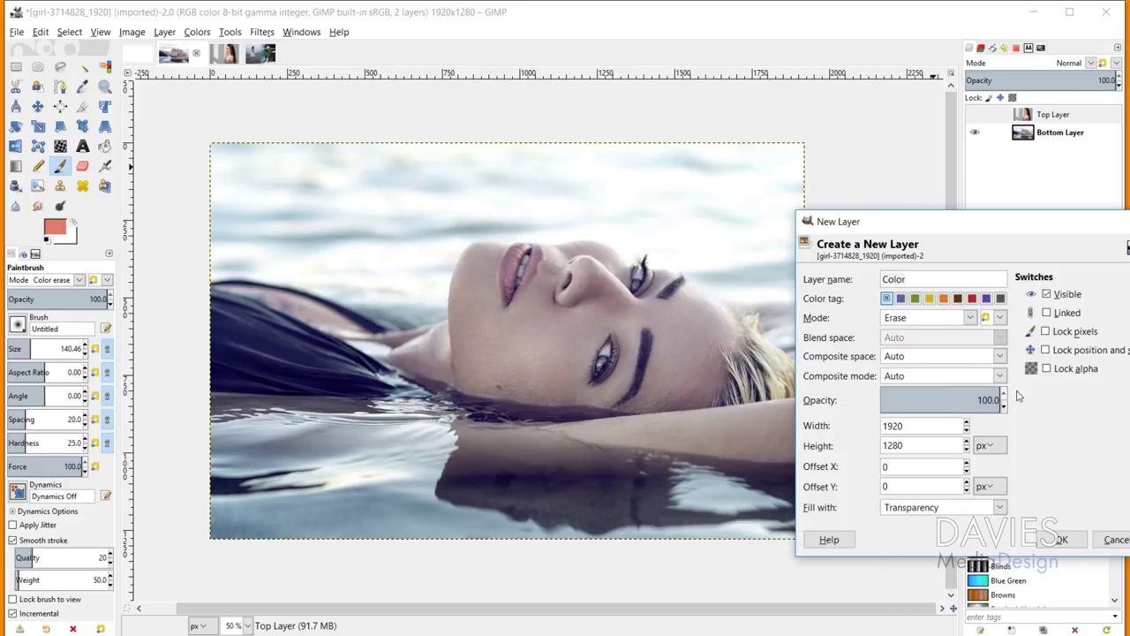
{"action": "left_click", "coordinate": [1059, 539]}
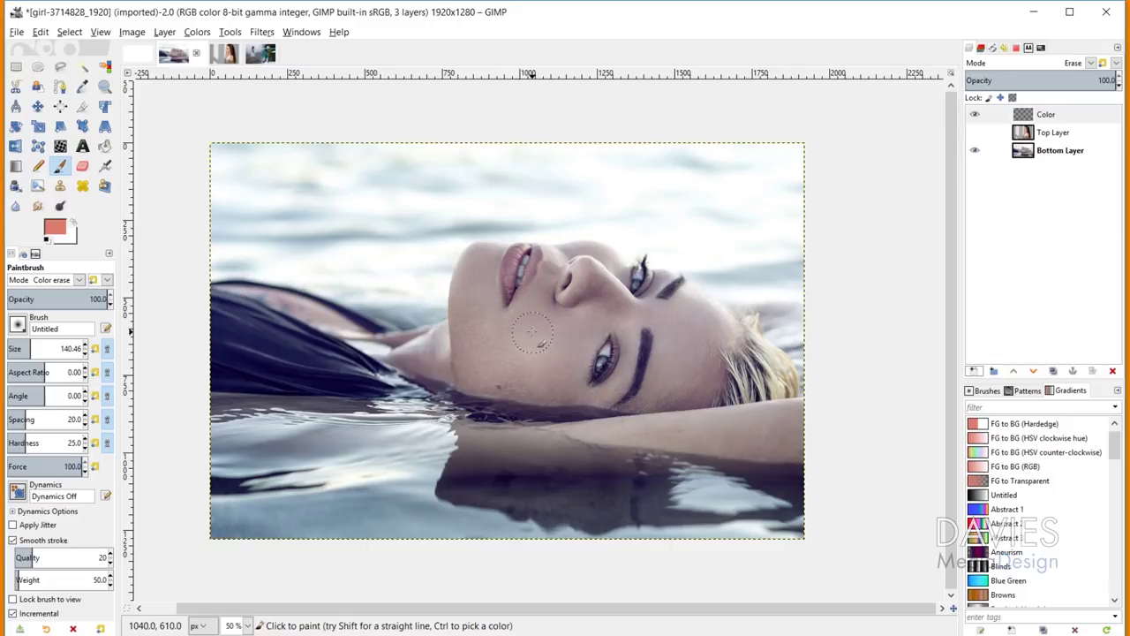
Set the Paintbrush mode to Normal and paint a winding freehand stroke across the water, face and neck on the Color layer
{"action": "left_click", "coordinate": [78, 280]}
{"action": "left_click", "coordinate": [30, 297]}
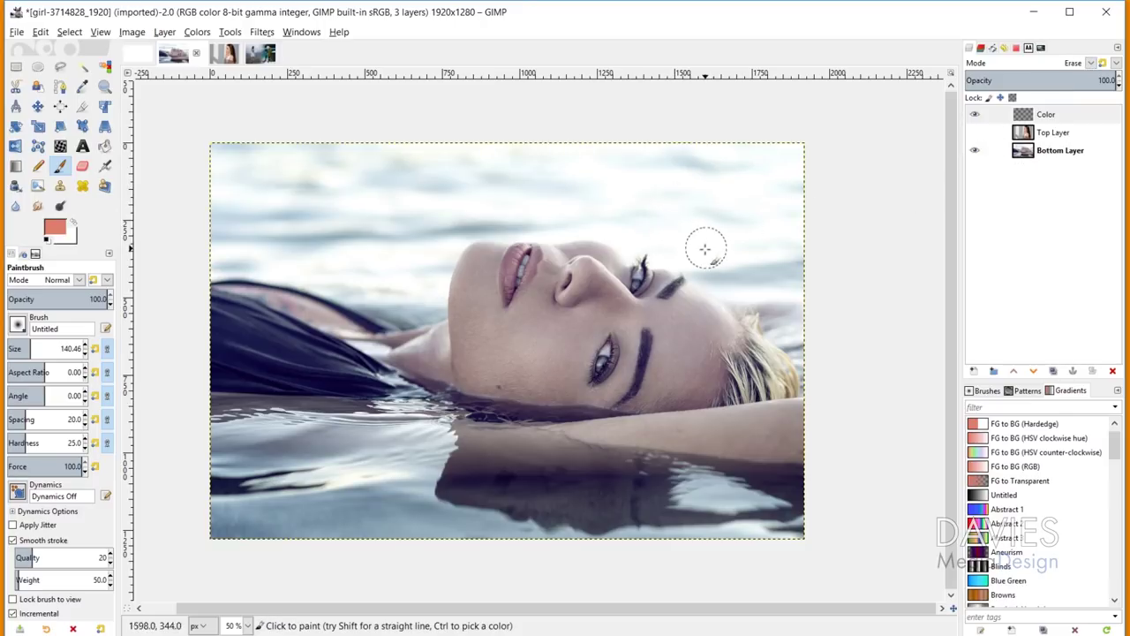
{"action": "mouse_move", "coordinate": [697, 187]}
{"action": "left_mouse_down"}
{"action": "mouse_move", "coordinate": [636, 198]}
{"action": "mouse_move", "coordinate": [615, 228]}
{"action": "mouse_move", "coordinate": [671, 220]}
{"action": "mouse_move", "coordinate": [707, 254]}
{"action": "mouse_move", "coordinate": [673, 267]}
{"action": "mouse_move", "coordinate": [590, 258]}
{"action": "mouse_move", "coordinate": [657, 258]}
{"action": "mouse_move", "coordinate": [605, 338]}
{"action": "mouse_move", "coordinate": [600, 373]}
{"action": "mouse_move", "coordinate": [621, 358]}
{"action": "mouse_move", "coordinate": [609, 405]}
{"action": "mouse_move", "coordinate": [640, 302]}
{"action": "mouse_move", "coordinate": [583, 402]}
{"action": "mouse_move", "coordinate": [597, 372]}
{"action": "mouse_move", "coordinate": [422, 388]}
{"action": "mouse_move", "coordinate": [475, 402]}
{"action": "mouse_move", "coordinate": [427, 419]}
{"action": "mouse_move", "coordinate": [562, 411]}
{"action": "mouse_move", "coordinate": [527, 422]}
{"action": "mouse_move", "coordinate": [588, 384]}
{"action": "mouse_move", "coordinate": [605, 442]}
{"action": "left_mouse_up"}
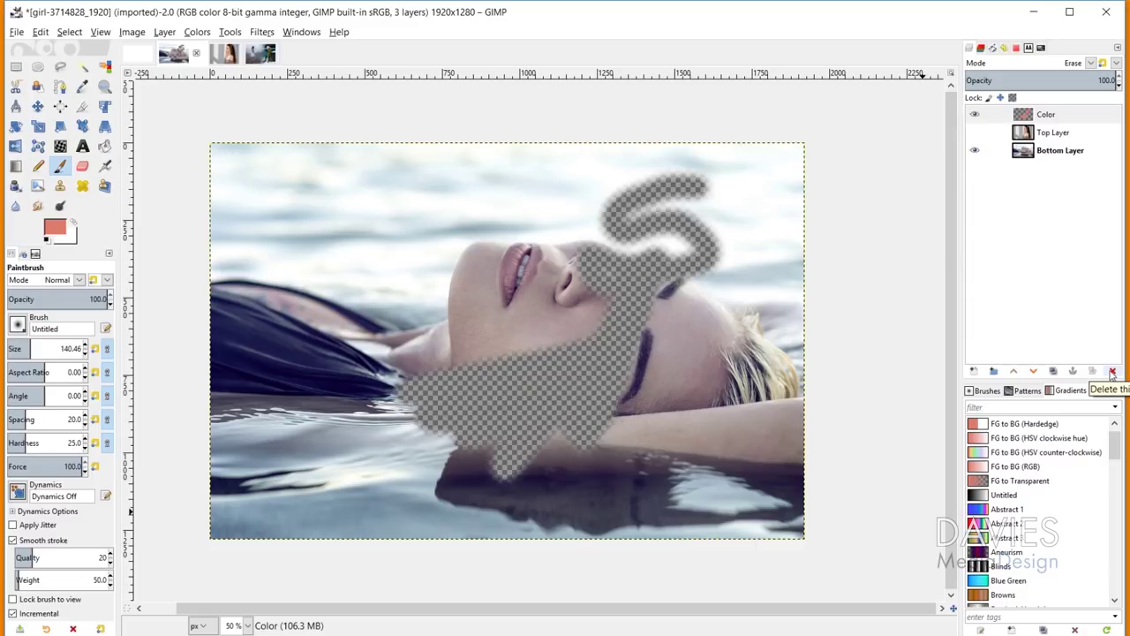
Delete the Color layer and make the Top Layer visible again
{"action": "left_click", "coordinate": [1111, 372]}
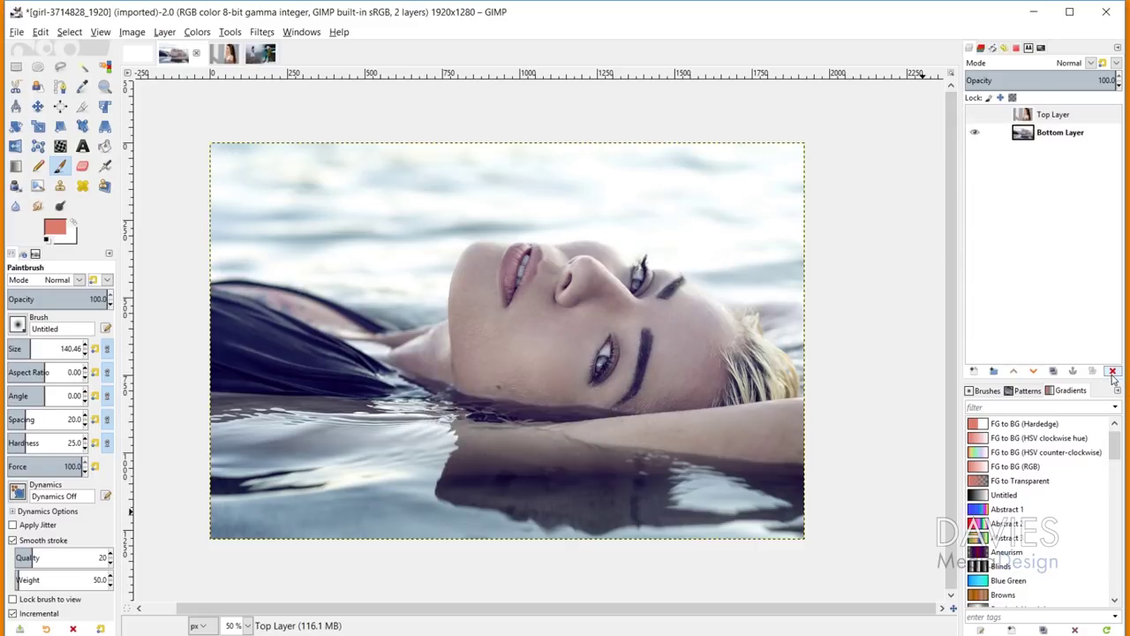
{"action": "left_click", "coordinate": [975, 115]}
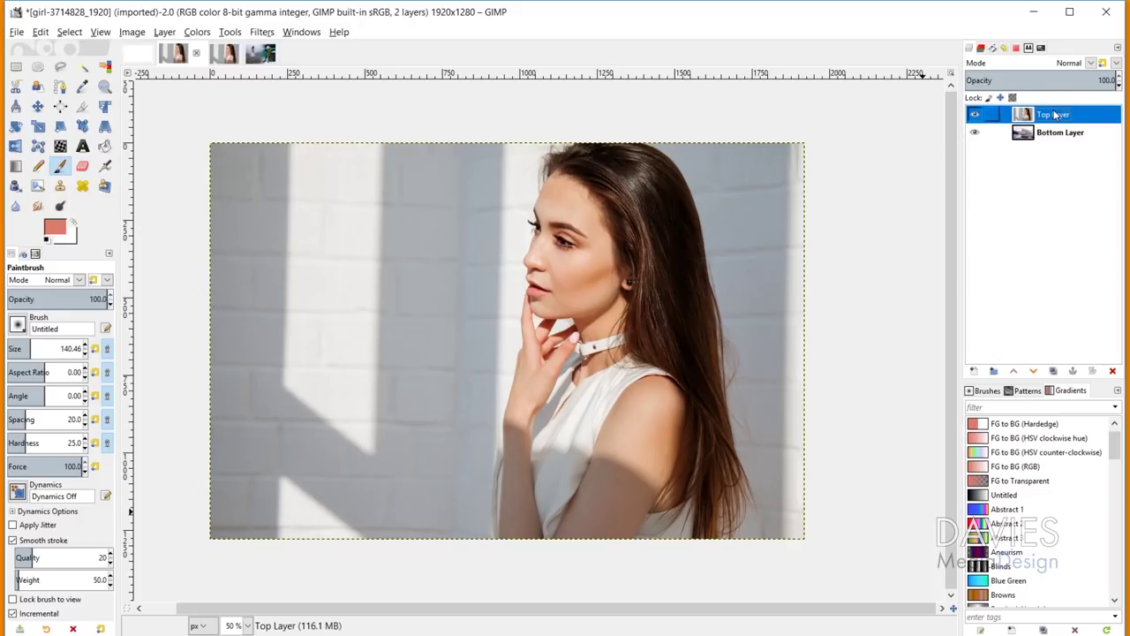
Set the Top Layer's blend mode to Erase and add a non-inverted White (full opacity) layer mask to it
{"action": "left_click", "coordinate": [1091, 63]}
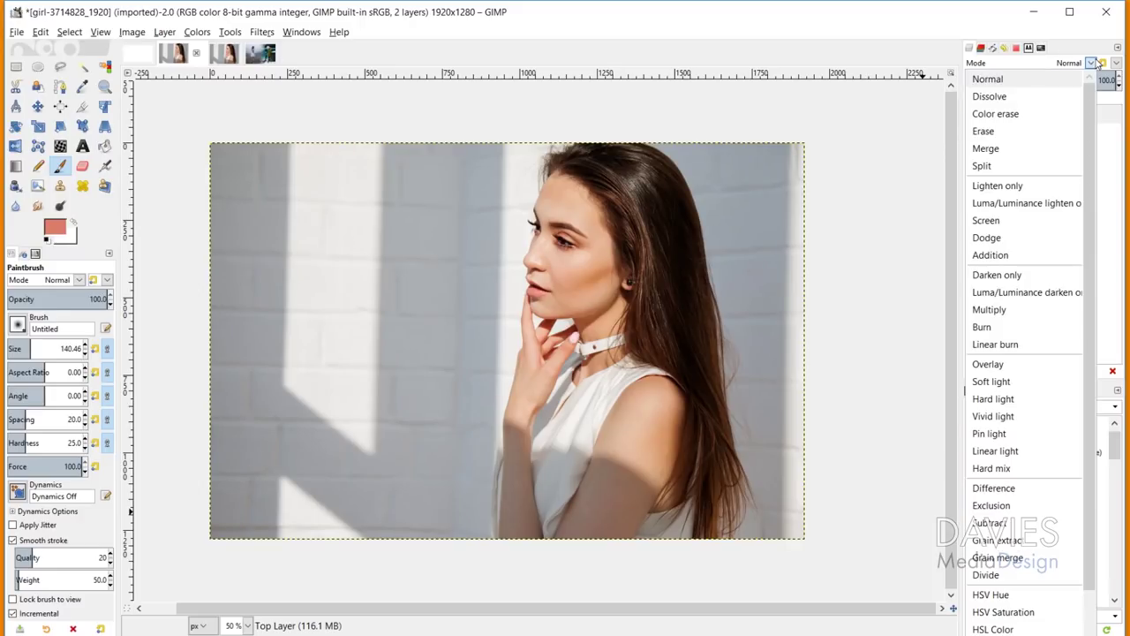
{"action": "left_click", "coordinate": [994, 131]}
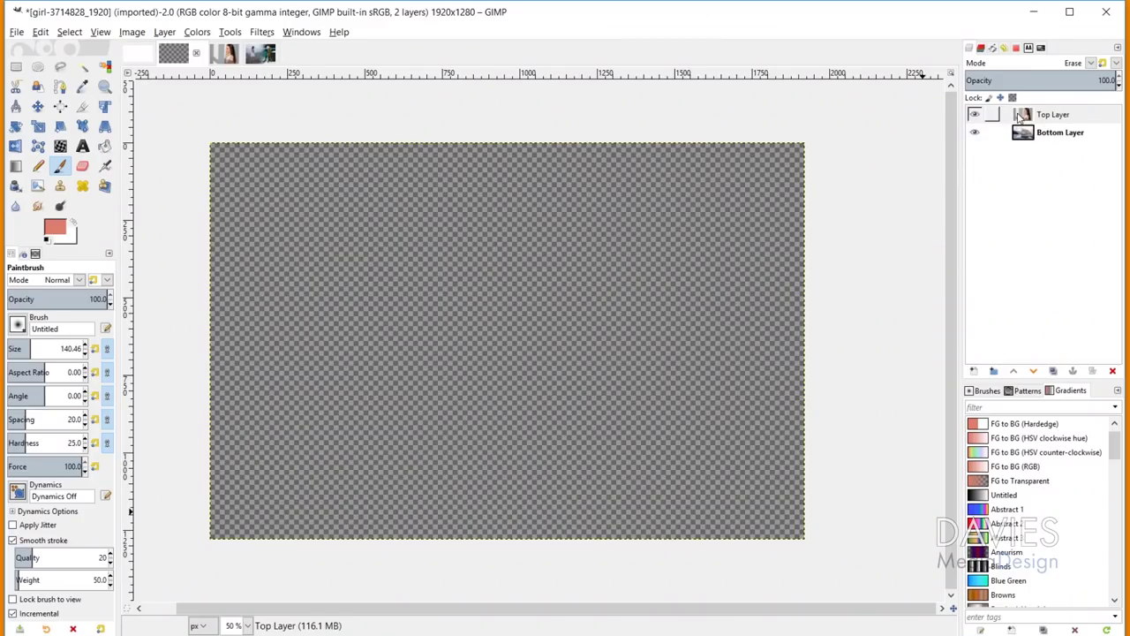
{"action": "right_click", "coordinate": [1021, 118]}
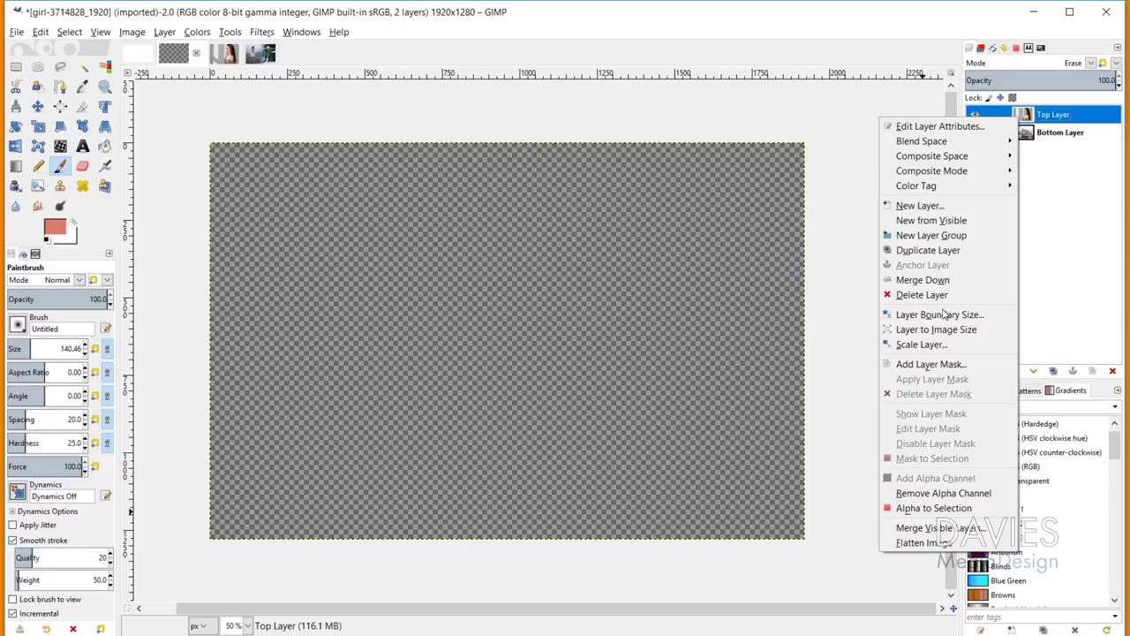
{"action": "left_click", "coordinate": [934, 363]}
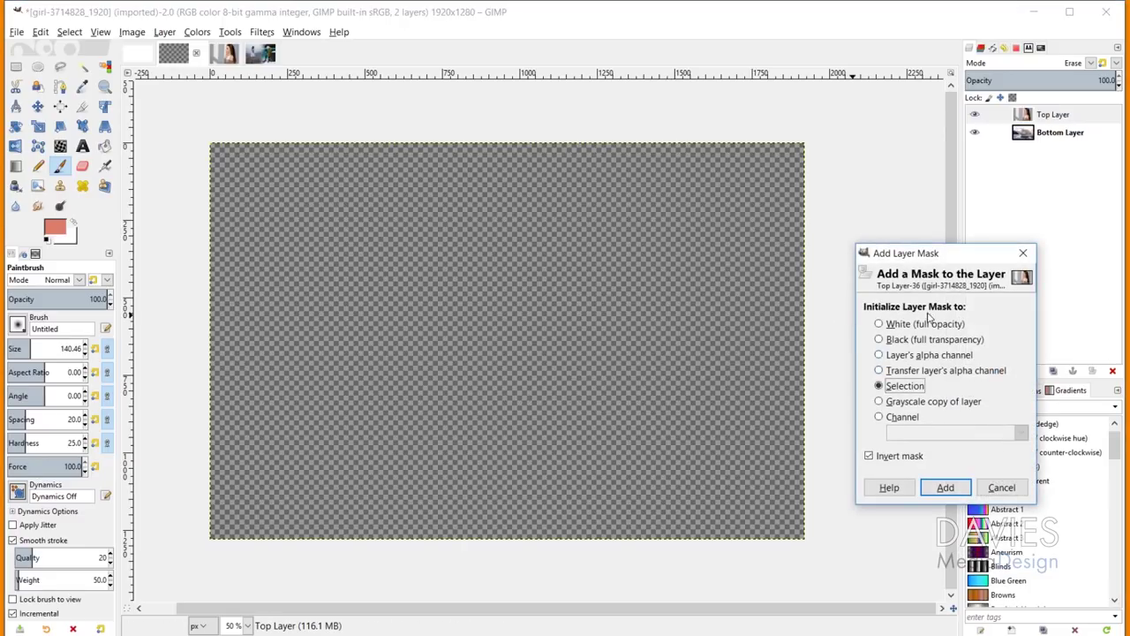
{"action": "left_click", "coordinate": [879, 325]}
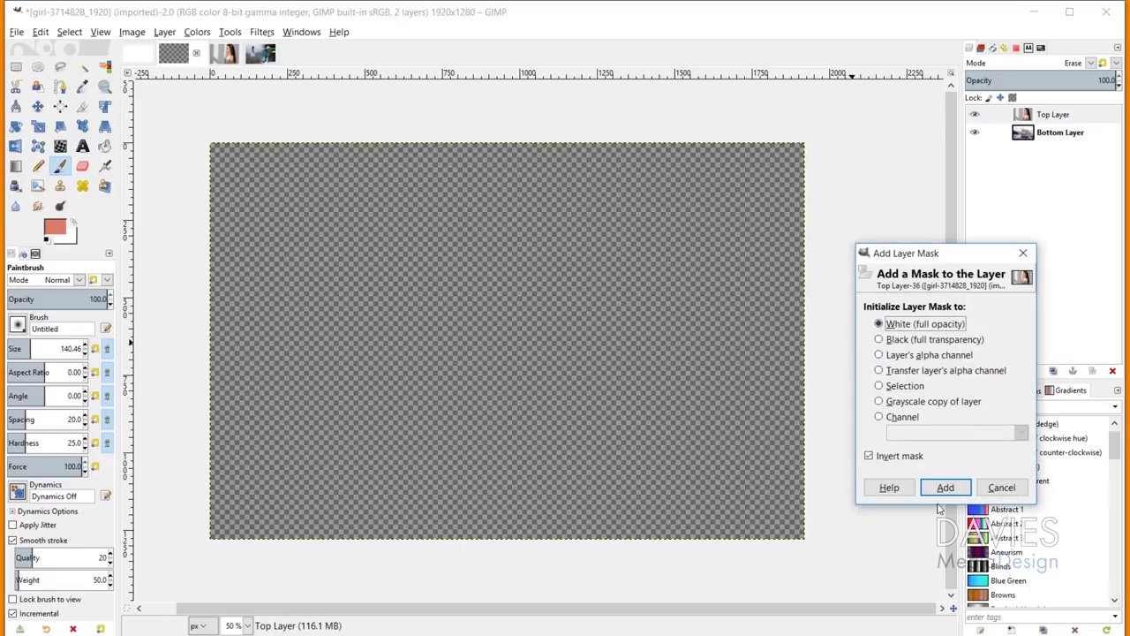
{"action": "left_click", "coordinate": [873, 452]}
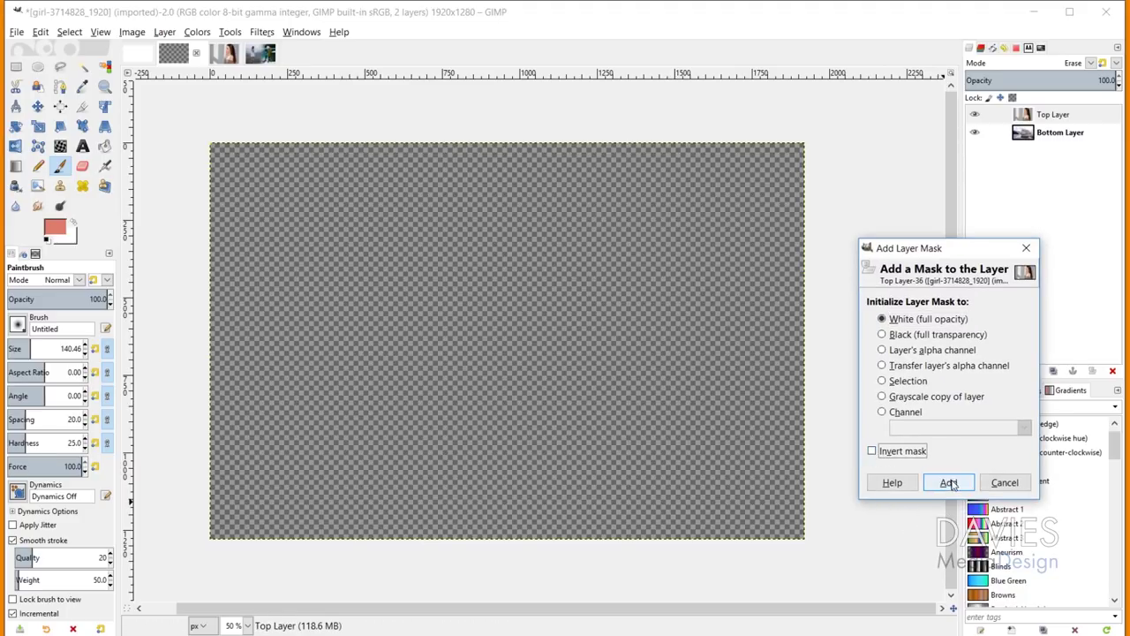
{"action": "left_click", "coordinate": [949, 483]}
Paint in black on the Top Layer's mask with the Paintbrush, covering the reclining woman's face, neck and arm
{"action": "key", "text": "m"}
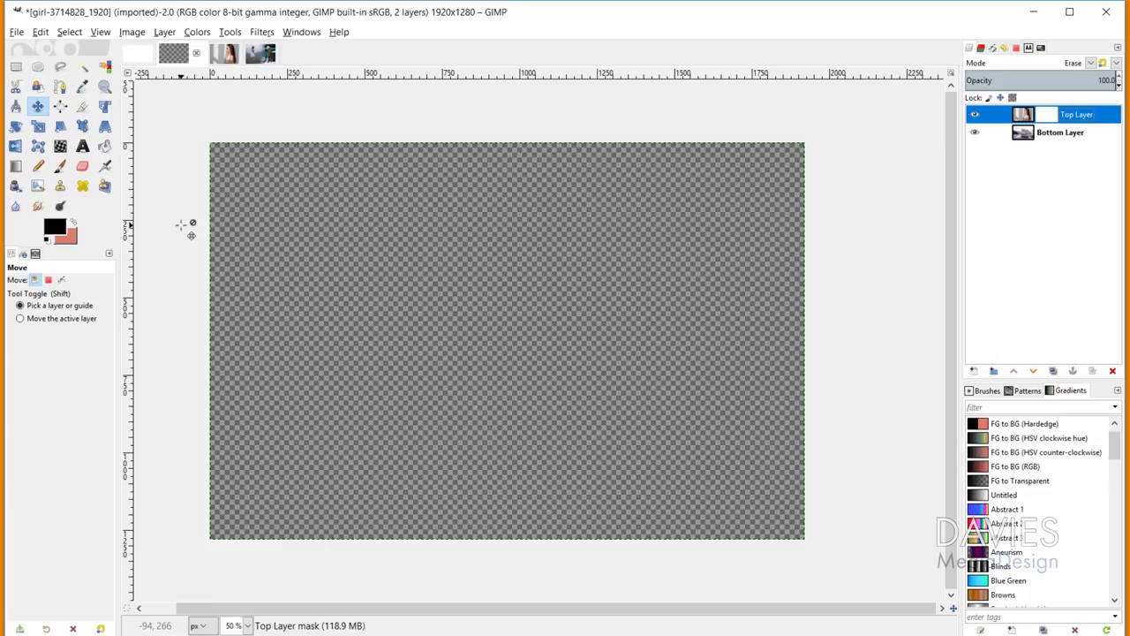
{"action": "left_click", "coordinate": [60, 166]}
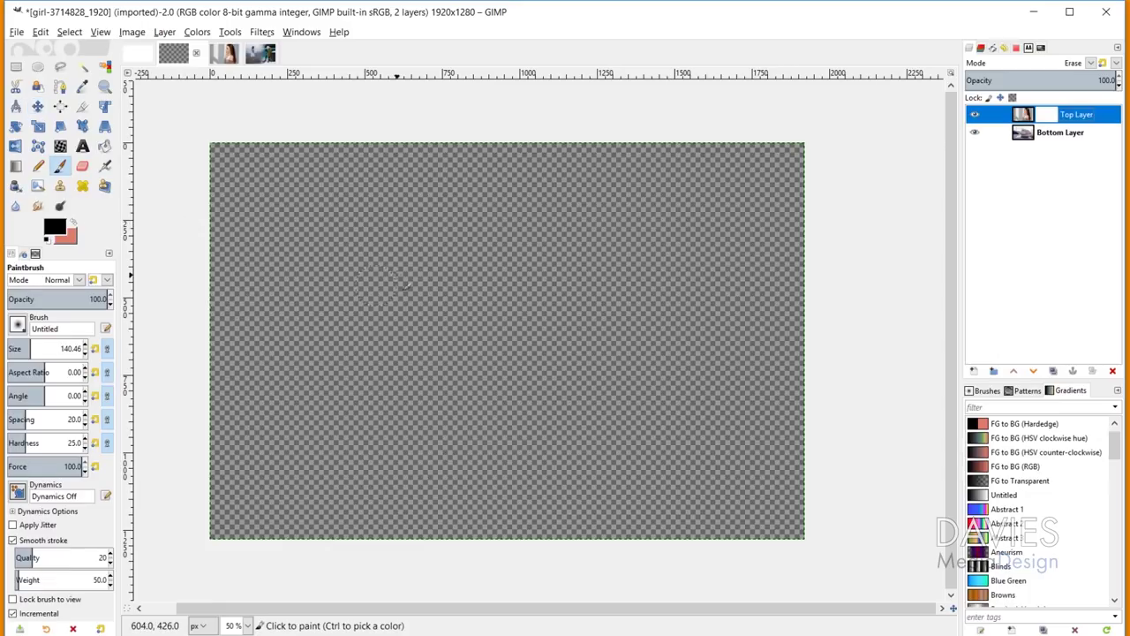
{"action": "mouse_move", "coordinate": [530, 285]}
{"action": "left_mouse_down"}
{"action": "mouse_move", "coordinate": [346, 356]}
{"action": "mouse_move", "coordinate": [549, 227]}
{"action": "mouse_move", "coordinate": [530, 282]}
{"action": "mouse_move", "coordinate": [388, 397]}
{"action": "mouse_move", "coordinate": [305, 395]}
{"action": "mouse_move", "coordinate": [777, 194]}
{"action": "mouse_move", "coordinate": [627, 354]}
{"action": "mouse_move", "coordinate": [689, 265]}
{"action": "mouse_move", "coordinate": [500, 451]}
{"action": "mouse_move", "coordinate": [733, 370]}
{"action": "mouse_move", "coordinate": [706, 441]}
{"action": "mouse_move", "coordinate": [777, 380]}
{"action": "mouse_move", "coordinate": [760, 389]}
{"action": "left_mouse_up"}
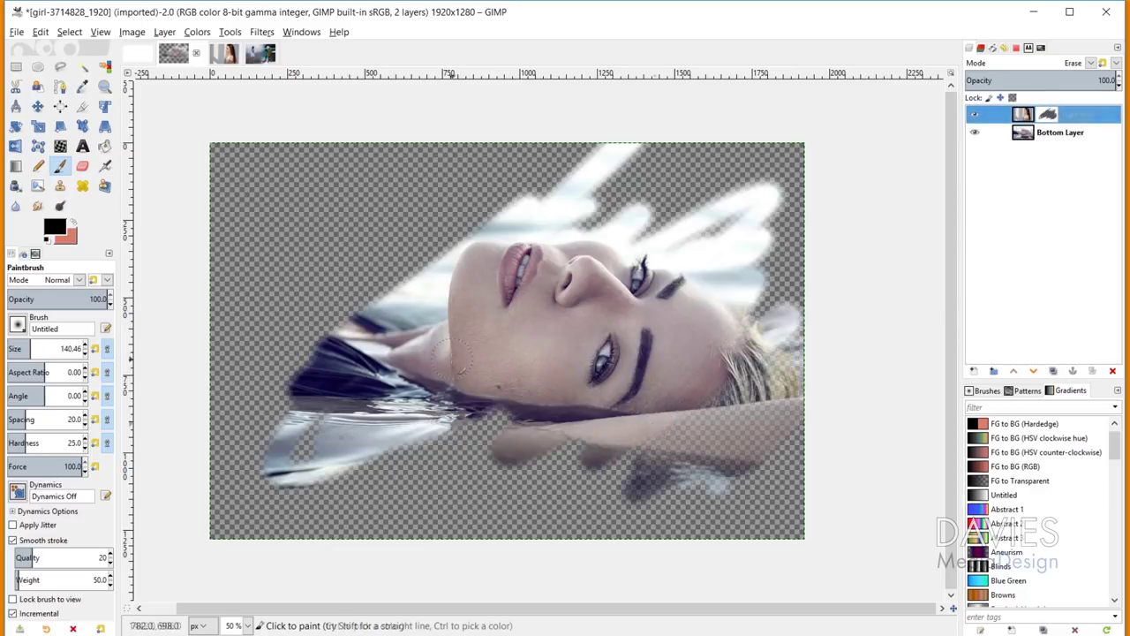
Delete the Top Layer's mask and set the layer's blend mode back to Normal
{"action": "left_click", "coordinate": [1046, 115]}
{"action": "right_click", "coordinate": [1047, 117]}
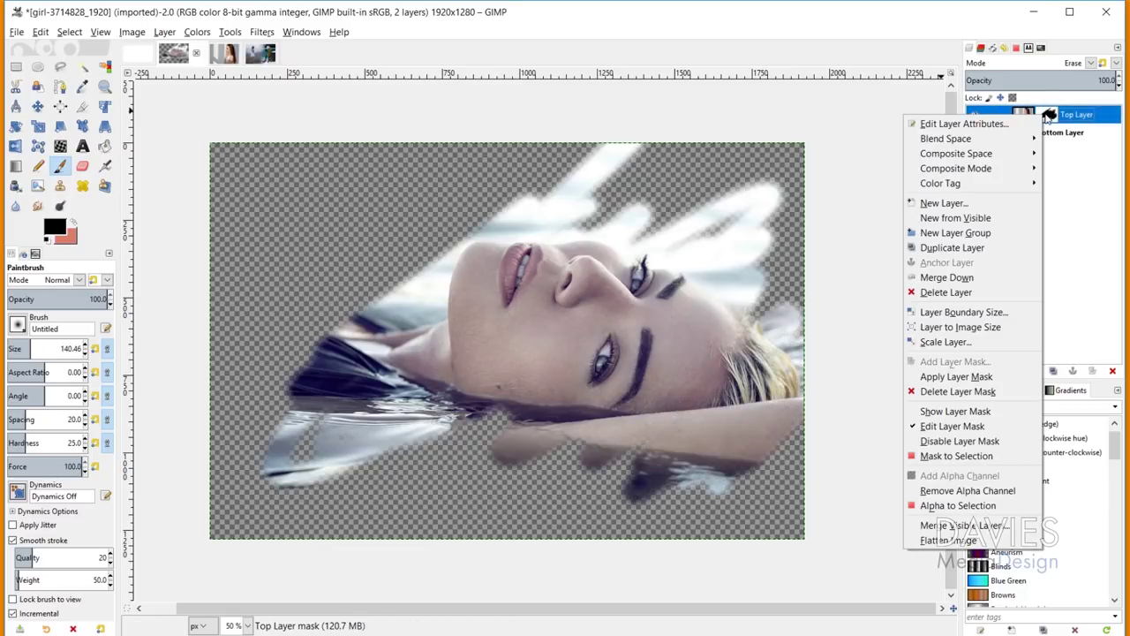
{"action": "left_click", "coordinate": [958, 391]}
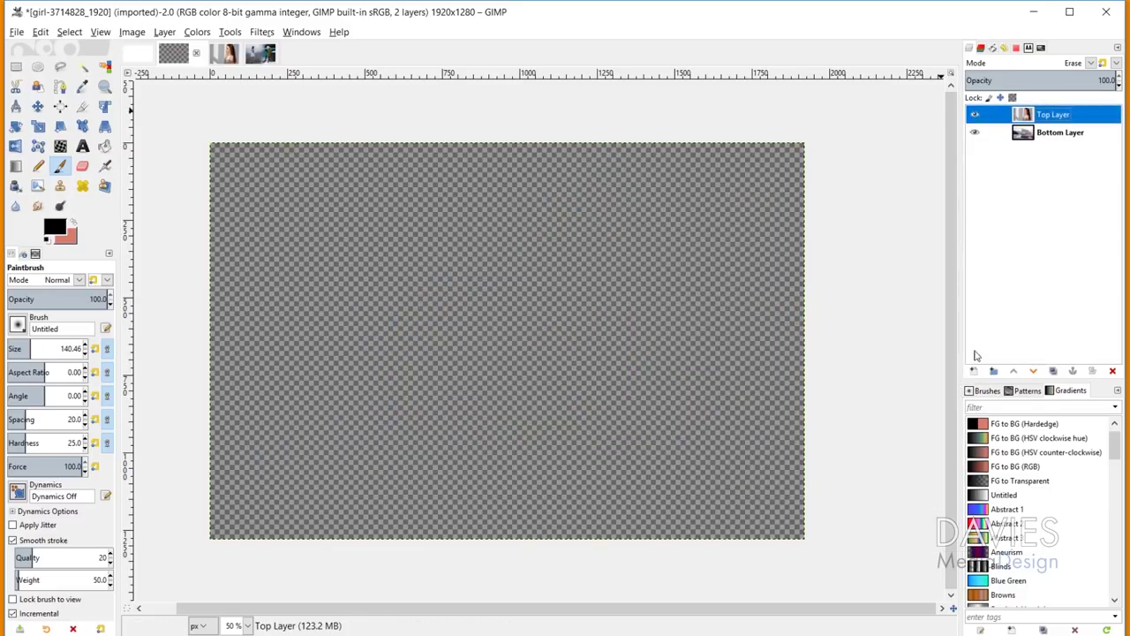
{"action": "left_click", "coordinate": [1091, 64]}
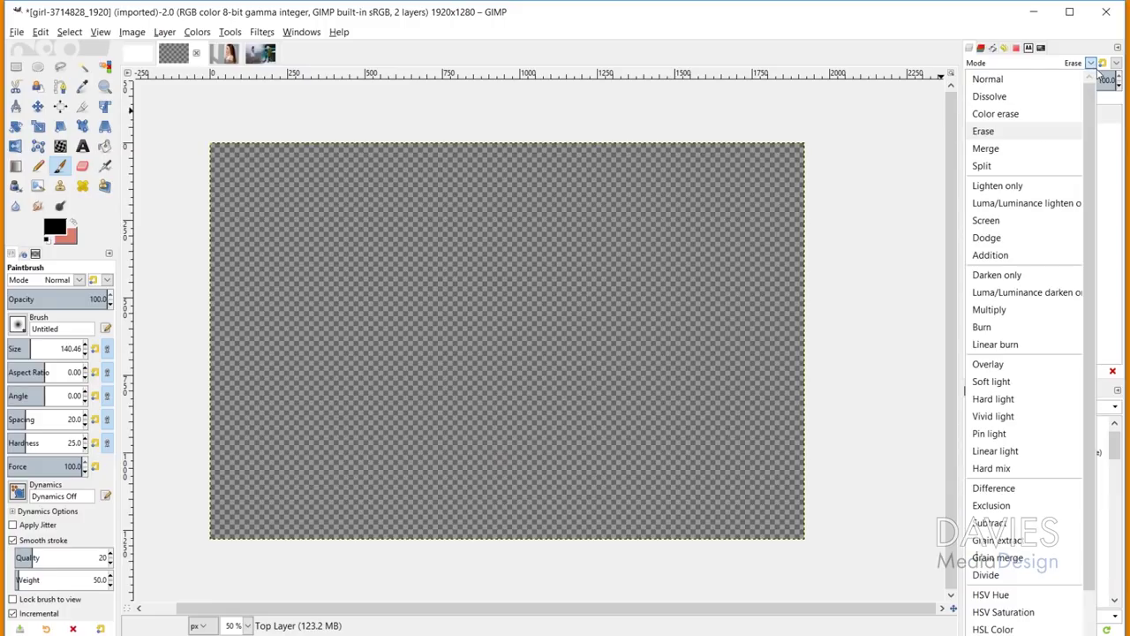
{"action": "left_click", "coordinate": [1049, 78]}
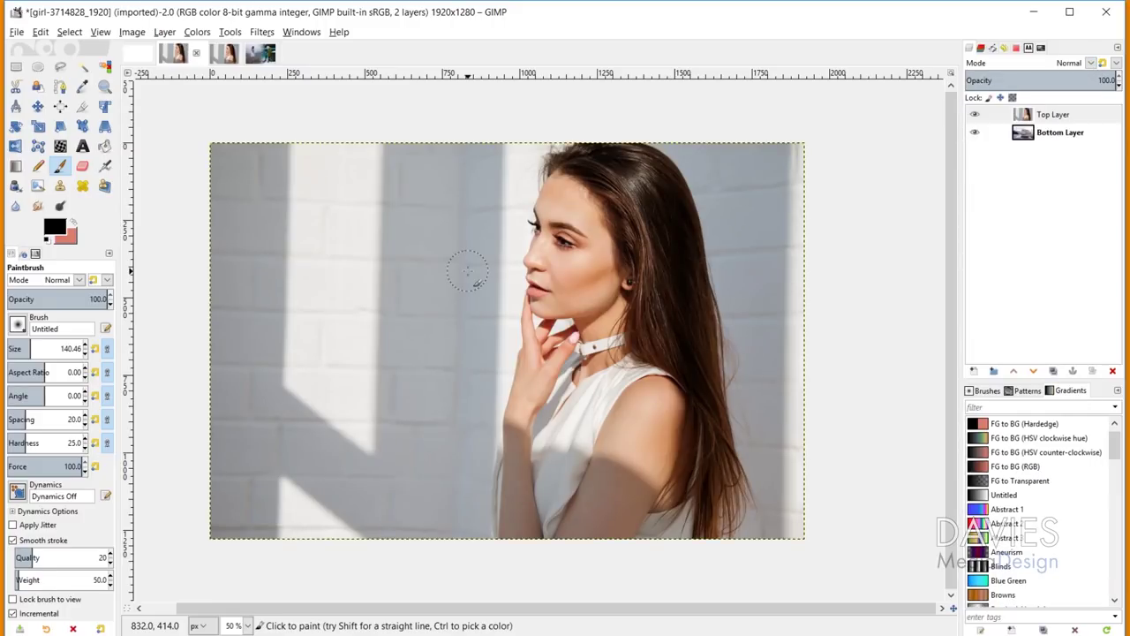
Switch to the Blended Images Final image and toggle the Winter and Mountains layers' visibility to examine their faded edges
{"action": "left_click", "coordinate": [261, 53]}
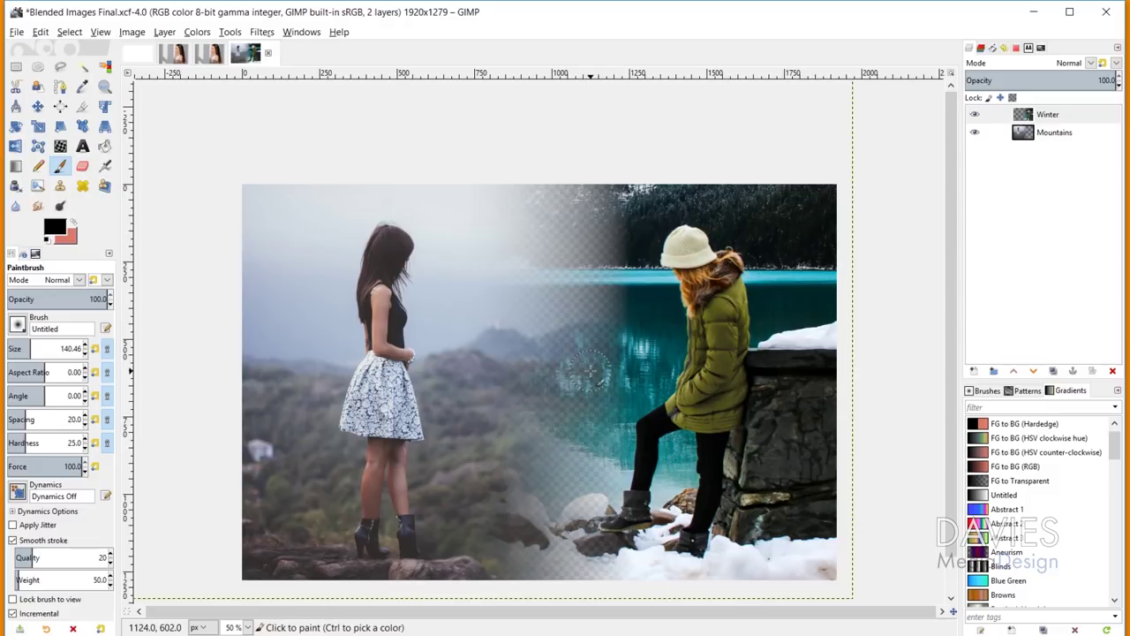
{"action": "left_click", "coordinate": [977, 115]}
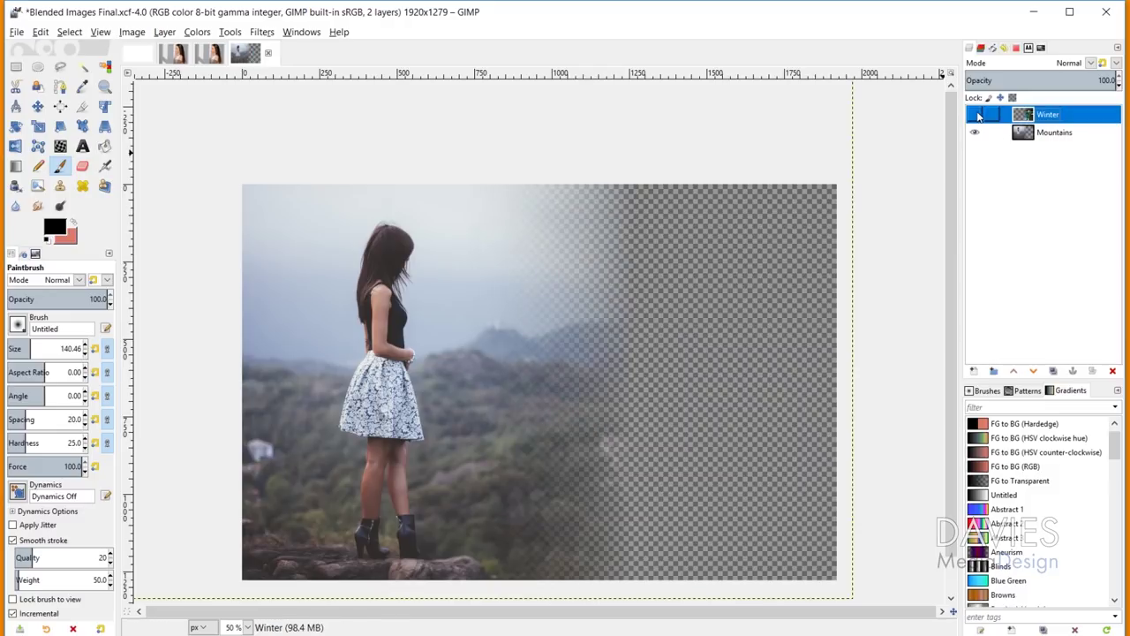
{"action": "left_click", "coordinate": [976, 115]}
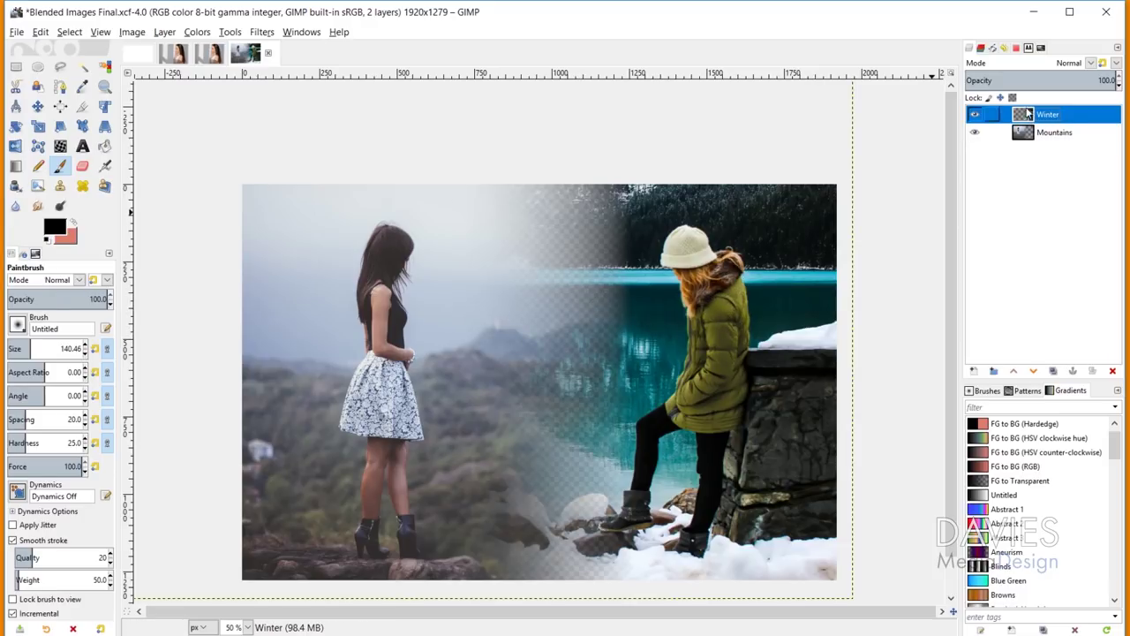
{"action": "left_click", "coordinate": [975, 115]}
{"action": "left_click", "coordinate": [975, 115]}
{"action": "left_click", "coordinate": [1016, 136]}
{"action": "left_click", "coordinate": [975, 132]}
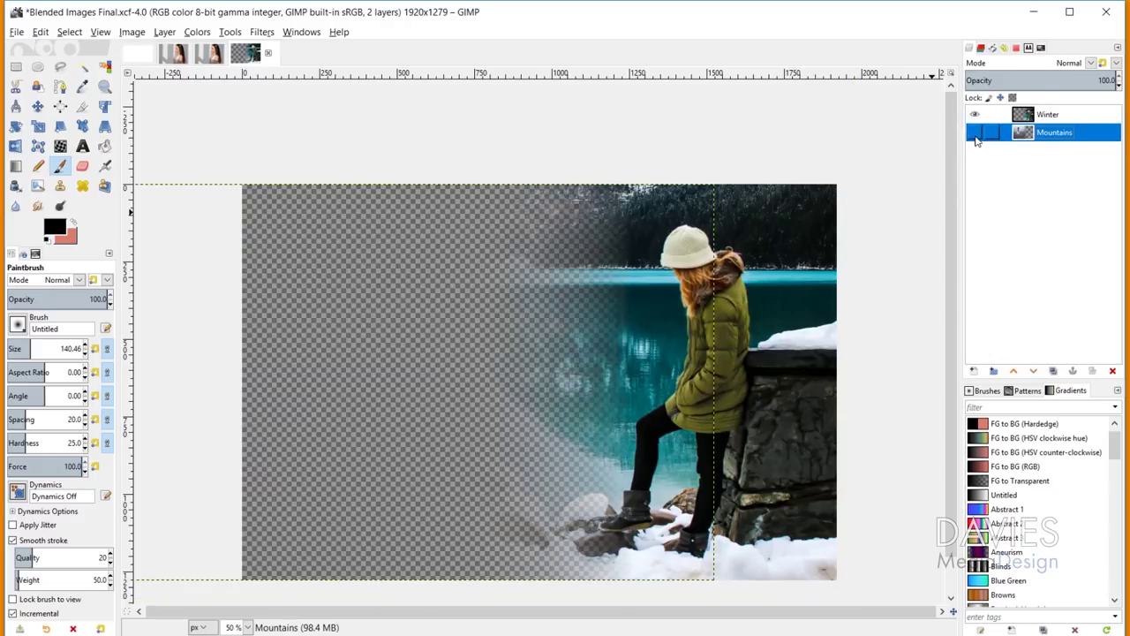
{"action": "left_click", "coordinate": [975, 132]}
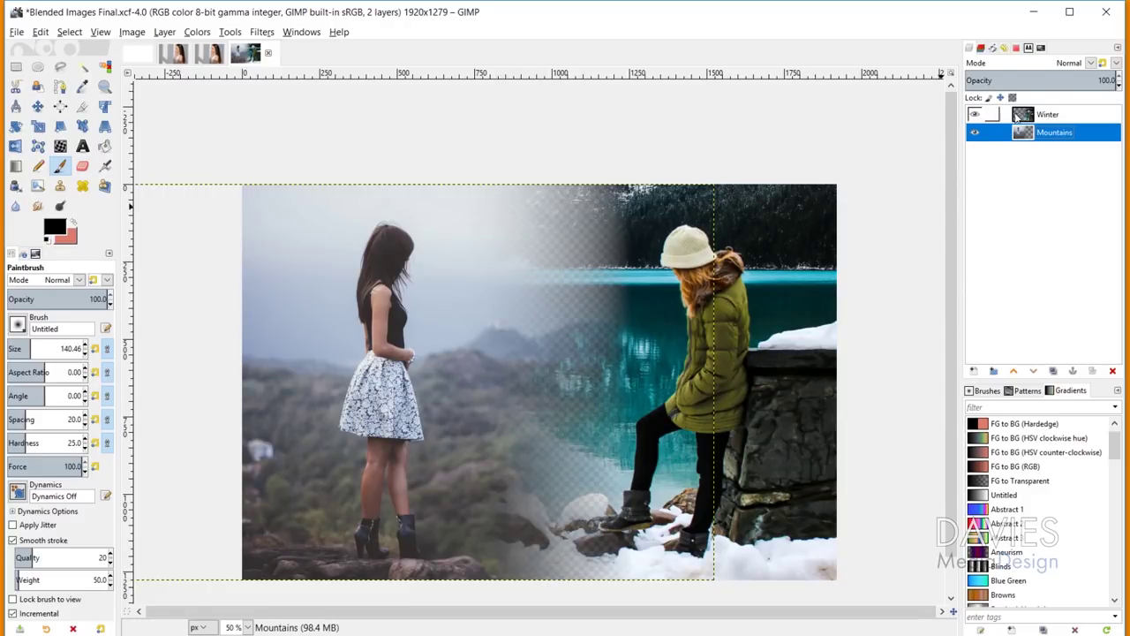
Set the Winter layer's blend mode to Merge
{"action": "left_click", "coordinate": [1051, 114]}
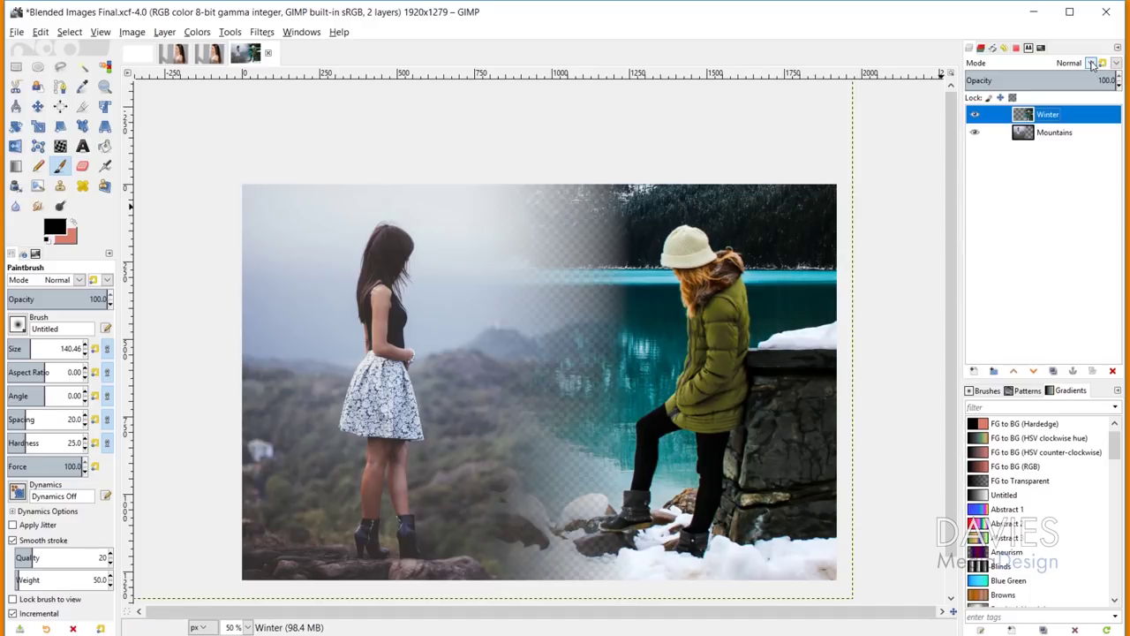
{"action": "left_click", "coordinate": [1091, 64]}
{"action": "left_click", "coordinate": [1011, 150]}
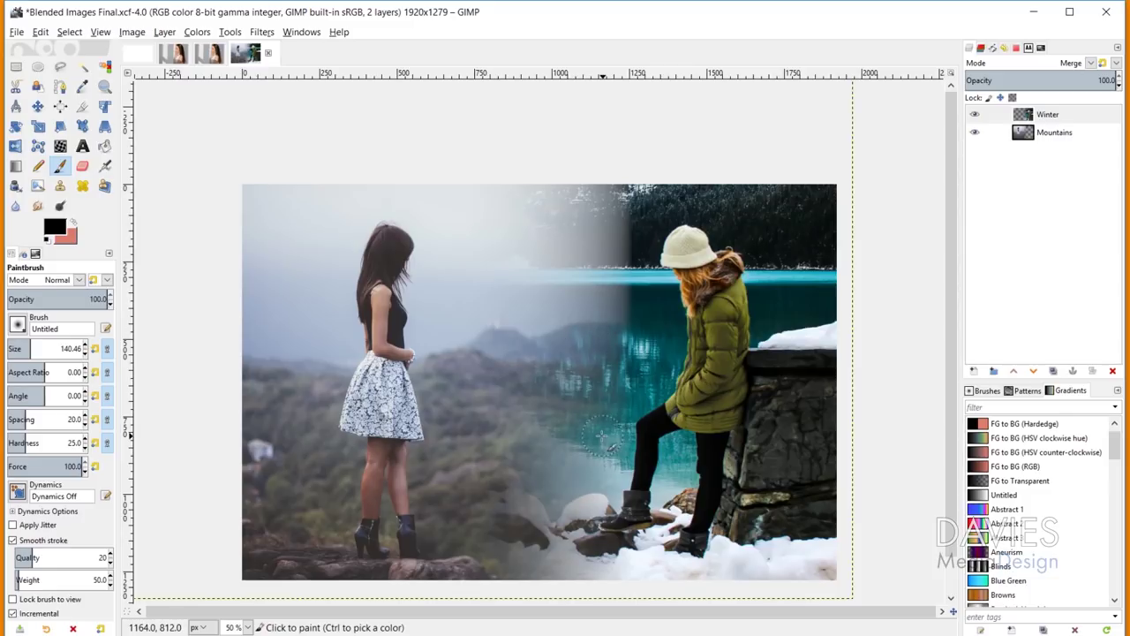
Merge the Winter layer down into the Mountains layer, then undo the merge
{"action": "right_click", "coordinate": [1022, 115]}
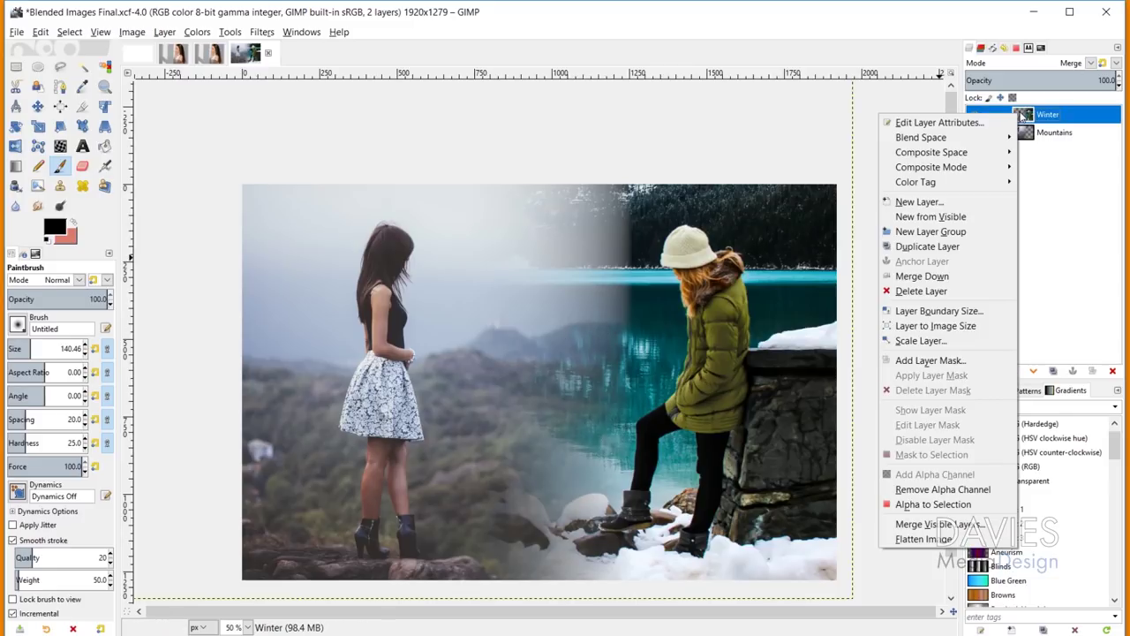
{"action": "left_click", "coordinate": [936, 276]}
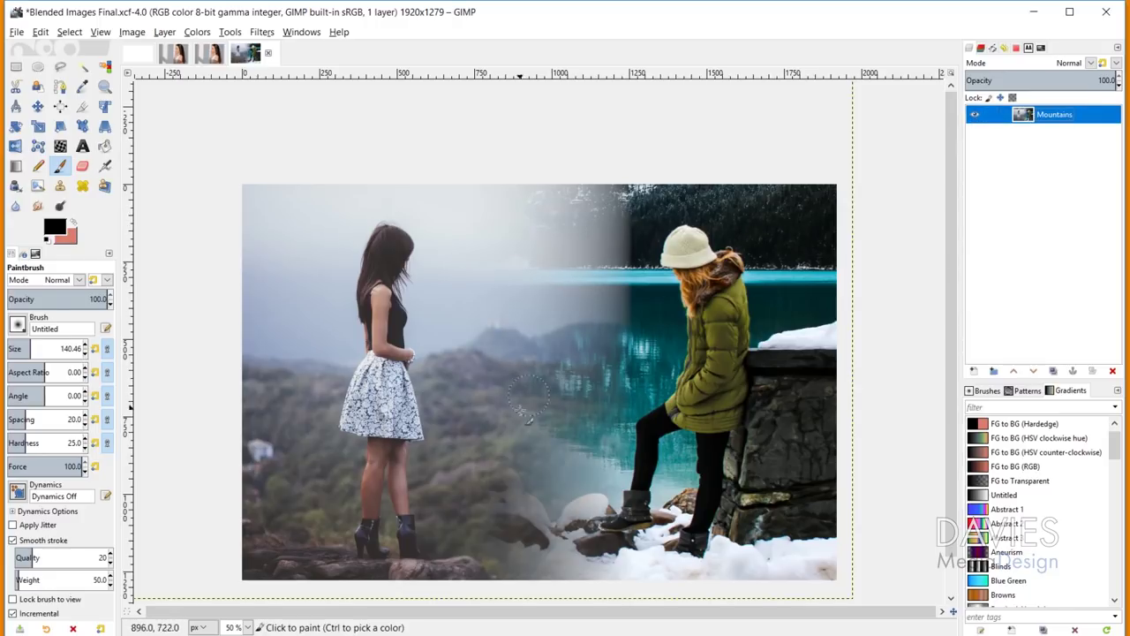
{"action": "key", "text": "ctrl+z"}
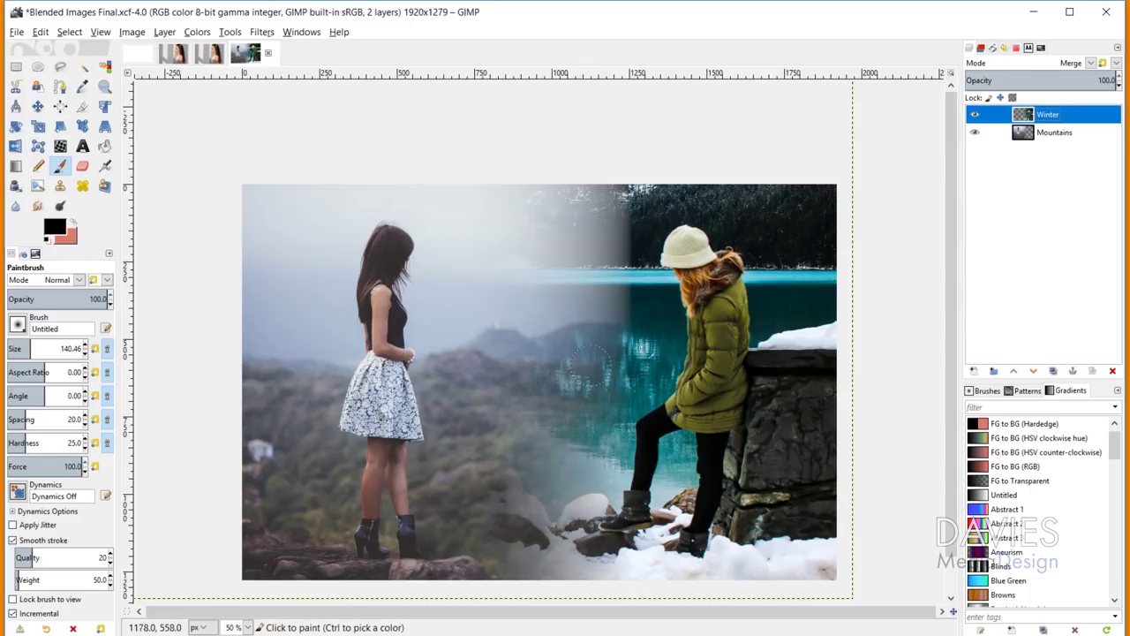
Try the Split blend mode on the Winter layer, then set its mode back to Normal
{"action": "left_click", "coordinate": [1089, 63]}
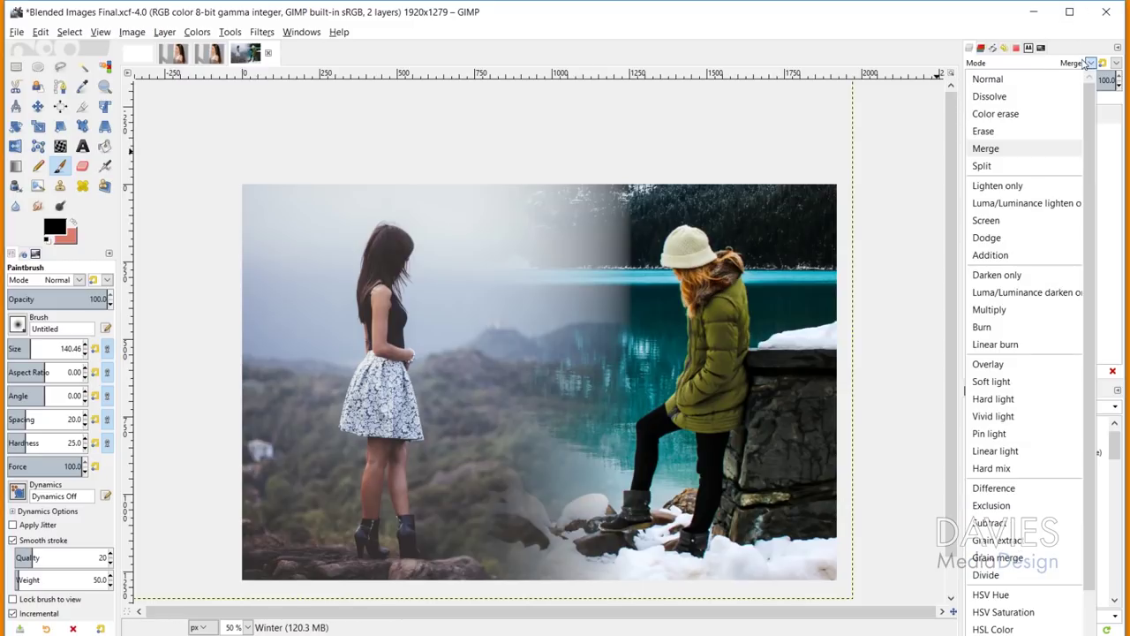
{"action": "left_click", "coordinate": [1007, 166]}
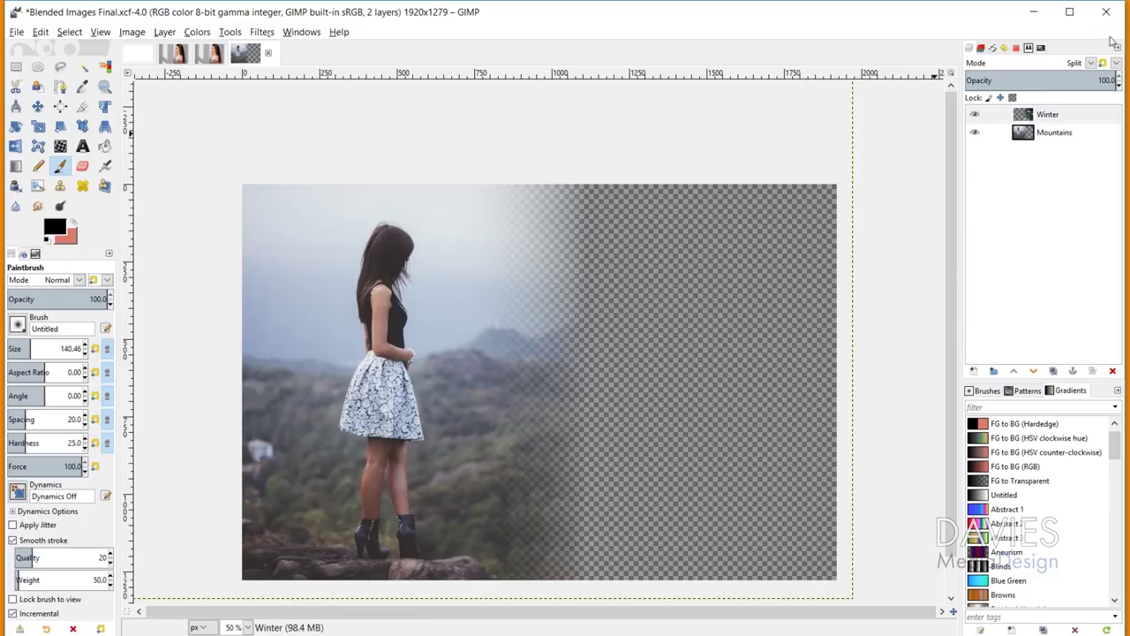
{"action": "left_click", "coordinate": [1075, 63]}
{"action": "left_click", "coordinate": [1060, 79]}
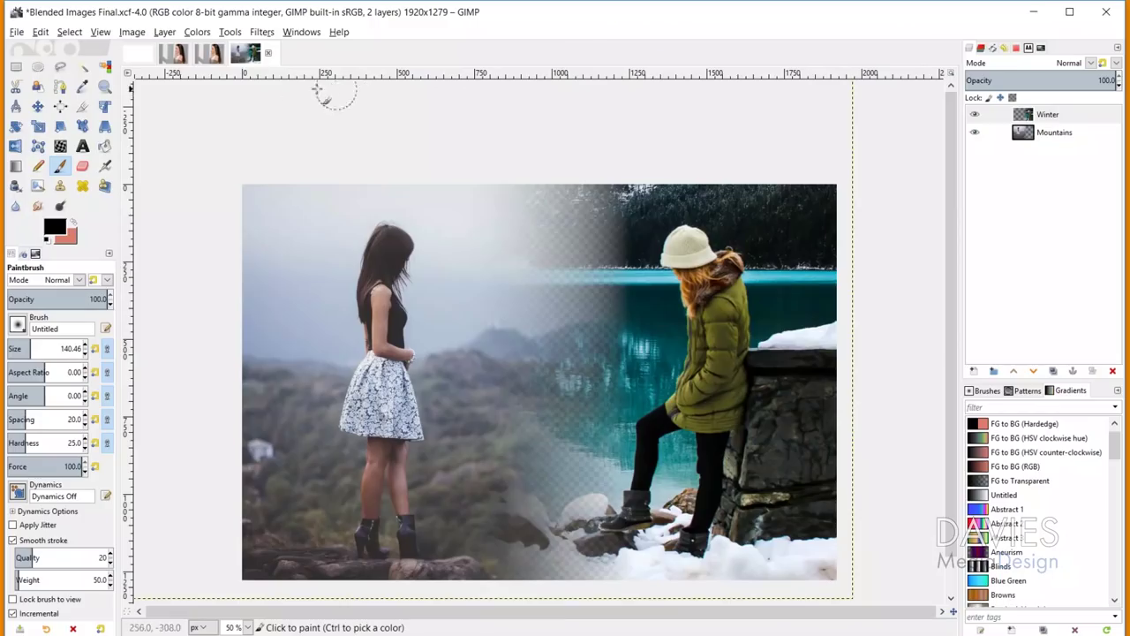
Switch to the first portrait image with the Top and Bottom layers and set the Top Layer's blend mode to Lighten only
{"action": "left_click", "coordinate": [173, 54]}
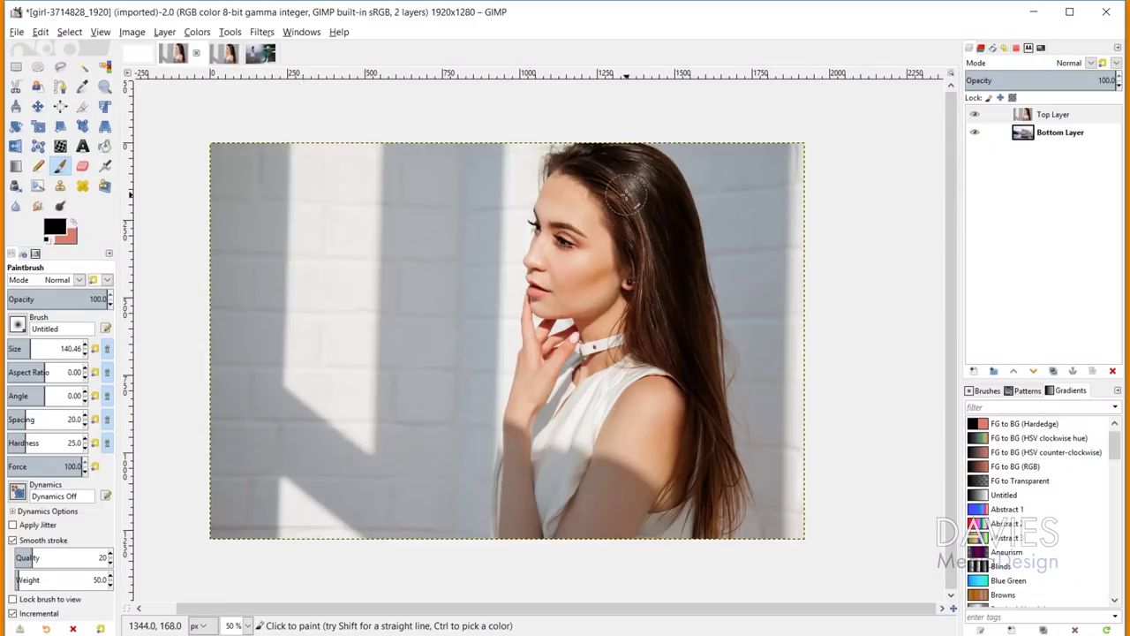
{"action": "left_click", "coordinate": [1093, 63]}
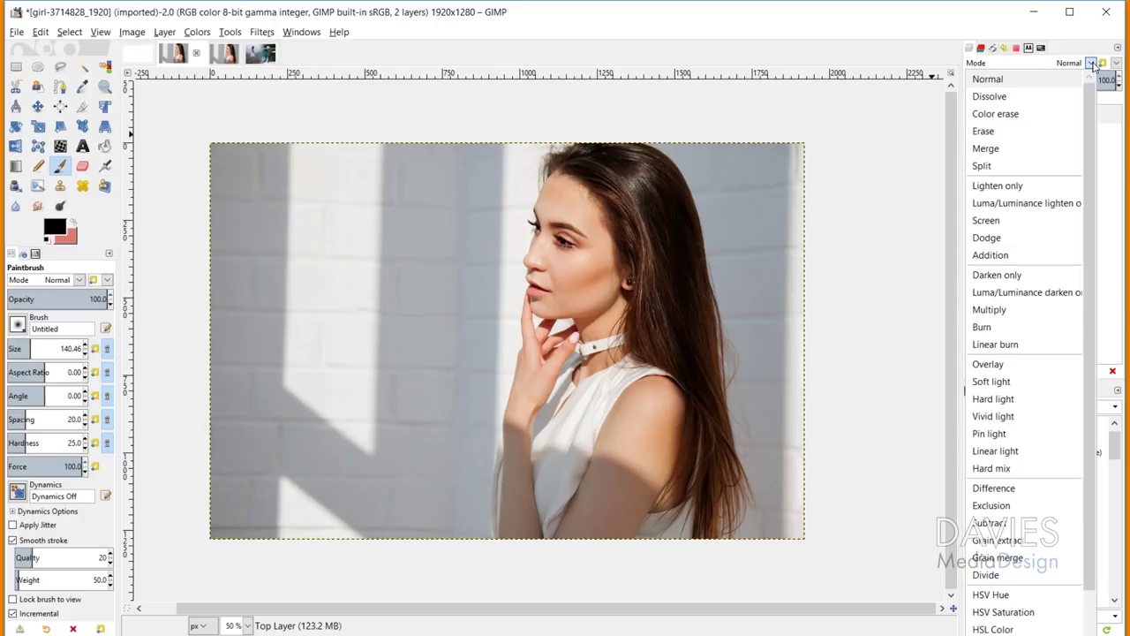
{"action": "left_click", "coordinate": [1022, 186]}
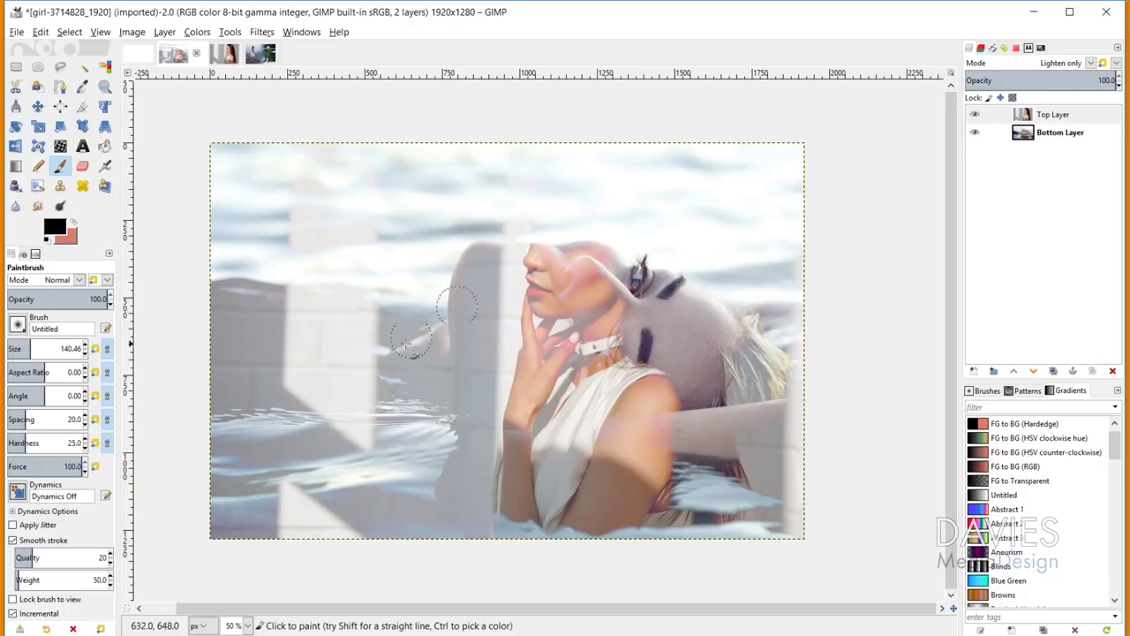
Examine the blended pixels of the image's upper-left area up close, toggling the Top Layer's visibility to compare
{"action": "key", "text": "1"}
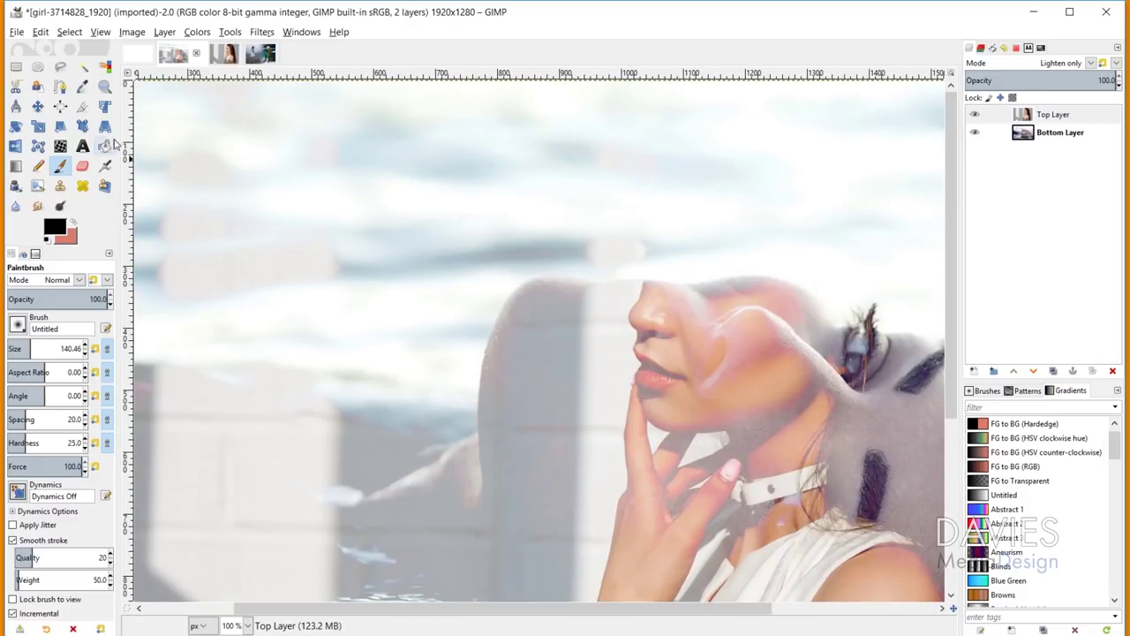
{"action": "left_click", "coordinate": [37, 106]}
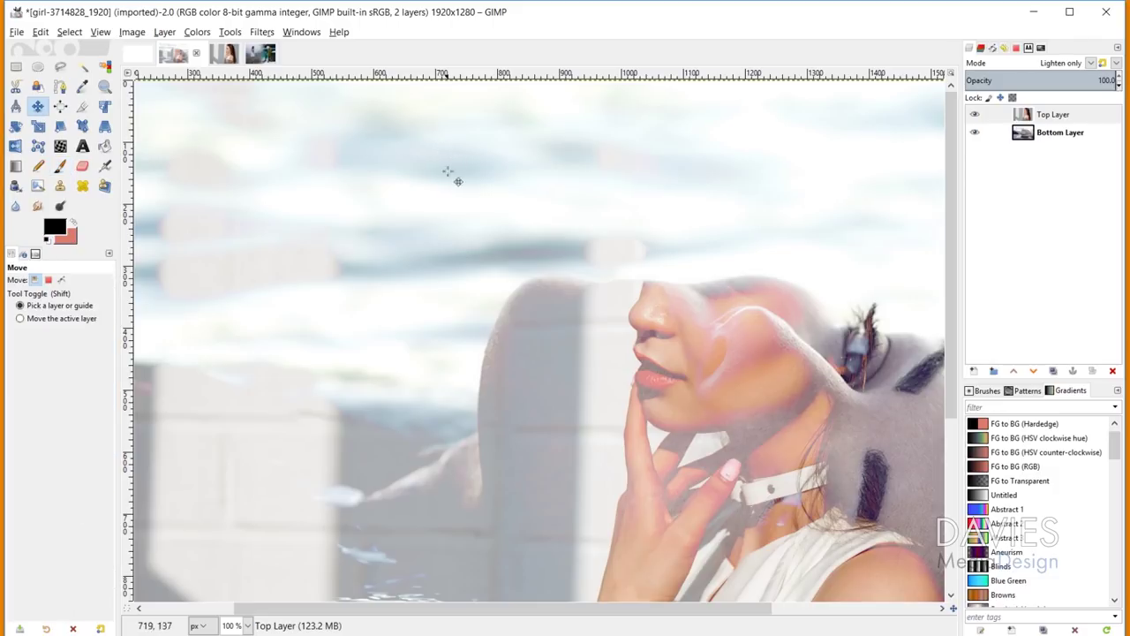
{"action": "scroll", "coordinate": [456, 179], "scroll_direction": "left", "scroll_amount": 5}
{"action": "scroll", "coordinate": [456, 179], "scroll_direction": "down", "scroll_amount": 1}
{"action": "scroll", "coordinate": [708, 241], "scroll_direction": "up", "scroll_amount": 3}
{"action": "scroll", "coordinate": [654, 424], "scroll_direction": "right", "scroll_amount": 1}
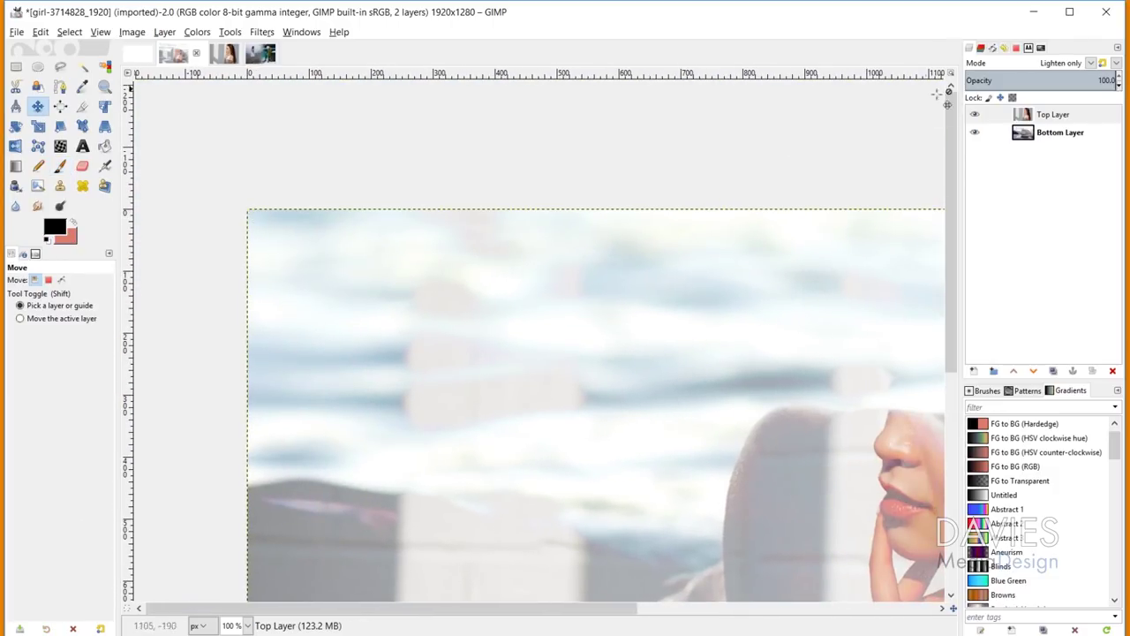
{"action": "left_click", "coordinate": [975, 115]}
{"action": "left_click", "coordinate": [974, 115]}
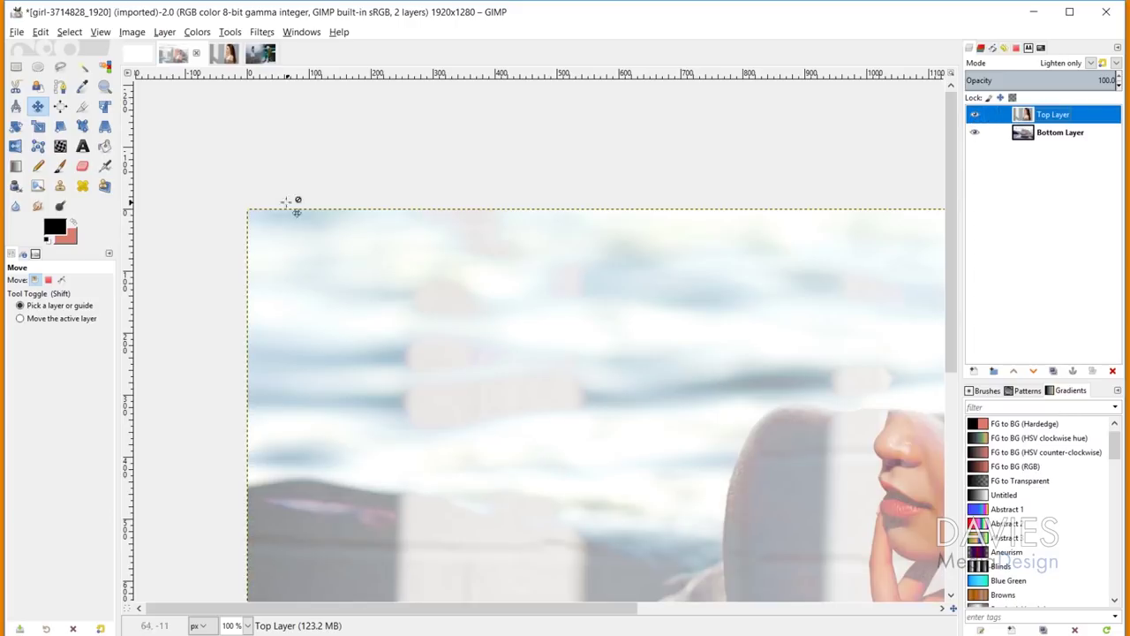
{"action": "scroll", "coordinate": [250, 212], "scroll_direction": "up", "scroll_amount": 5}
{"action": "scroll", "coordinate": [304, 206], "scroll_direction": "up", "scroll_amount": 5}
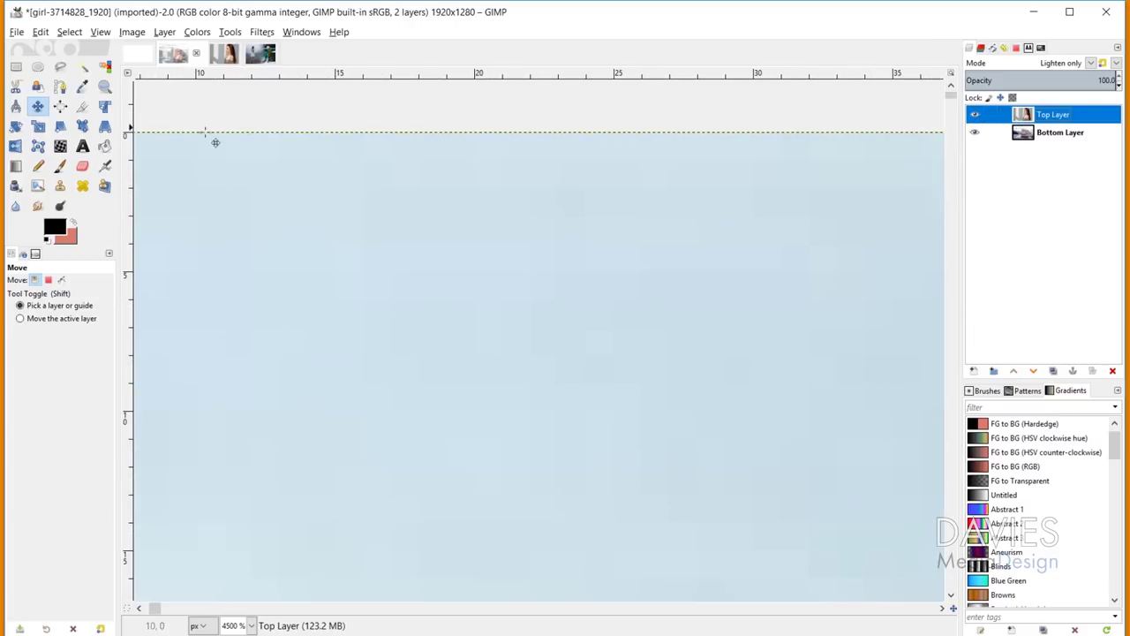
{"action": "double_click", "coordinate": [1051, 115]}
{"action": "scroll", "coordinate": [374, 332], "scroll_direction": "down", "scroll_amount": 5}
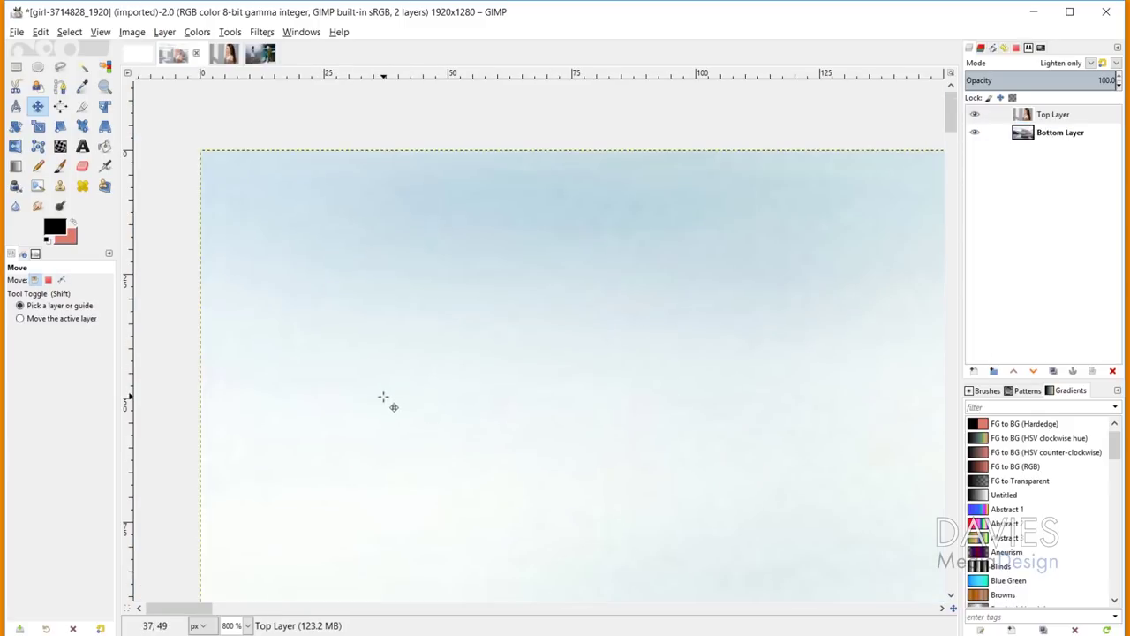
{"action": "scroll", "coordinate": [406, 393], "scroll_direction": "down", "scroll_amount": 3}
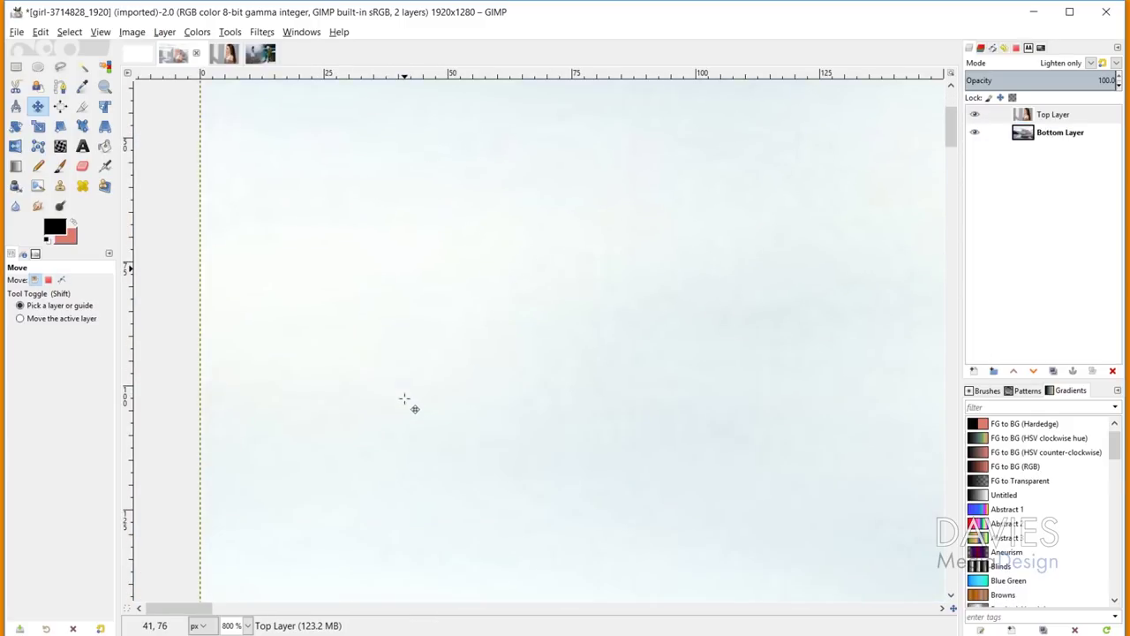
{"action": "scroll", "coordinate": [328, 427], "scroll_direction": "down", "scroll_amount": 3}
{"action": "scroll", "coordinate": [407, 450], "scroll_direction": "down", "scroll_amount": 8}
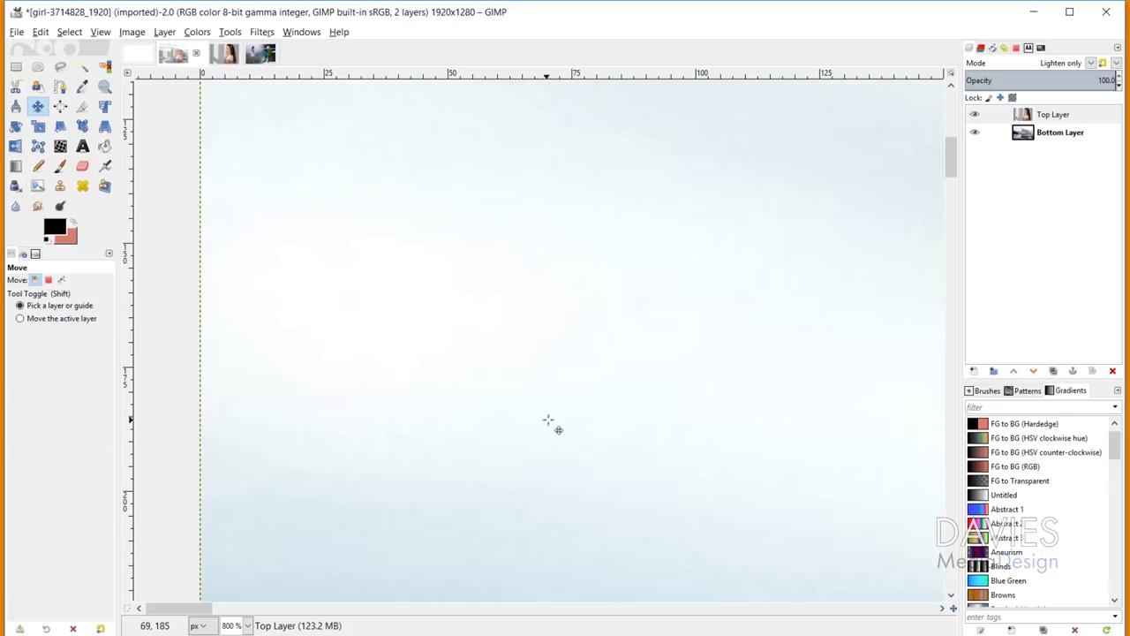
{"action": "scroll", "coordinate": [348, 583], "scroll_direction": "down", "scroll_amount": 7}
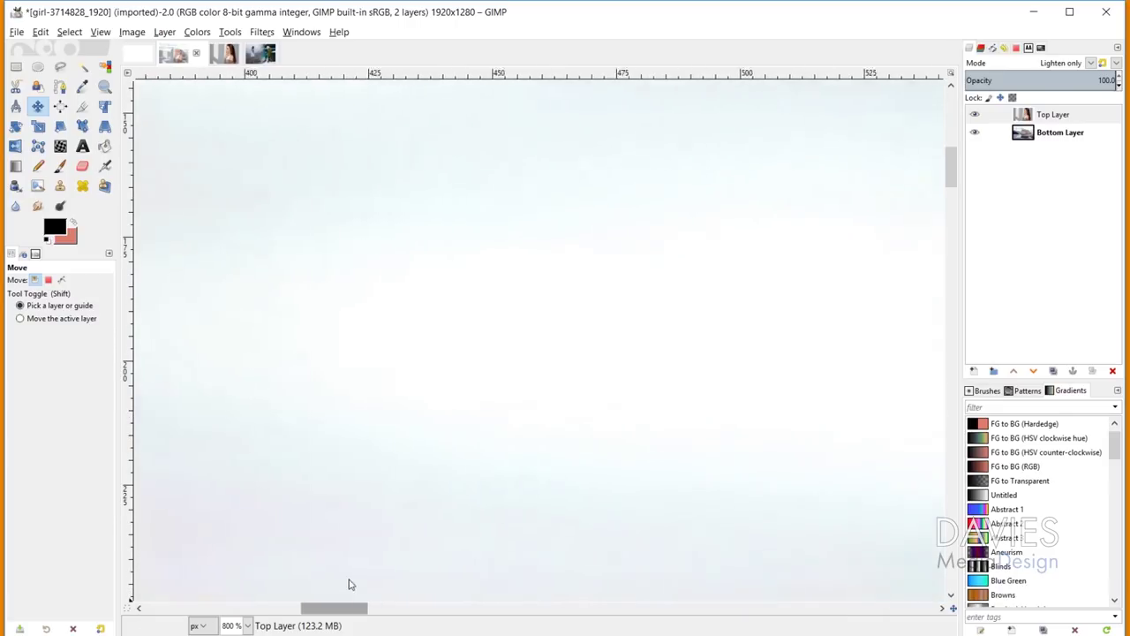
{"action": "scroll", "coordinate": [529, 482], "scroll_direction": "down", "scroll_amount": 6}
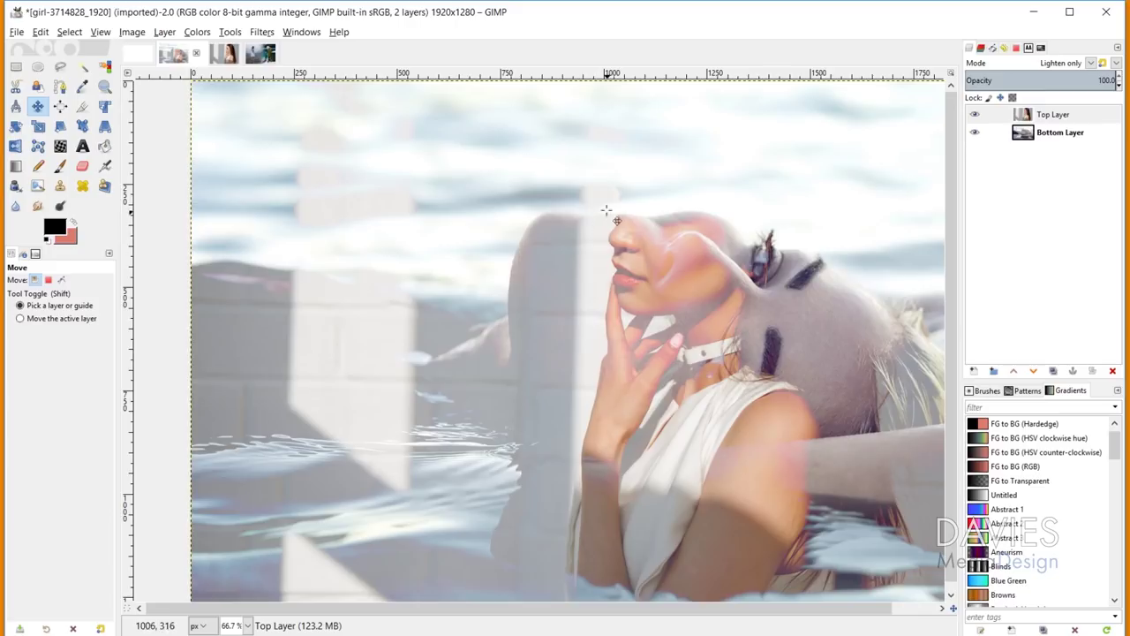
Hide and show the Top Layer, and likewise the Bottom Layer, to compare each photo with the blended result
{"action": "left_click", "coordinate": [976, 115]}
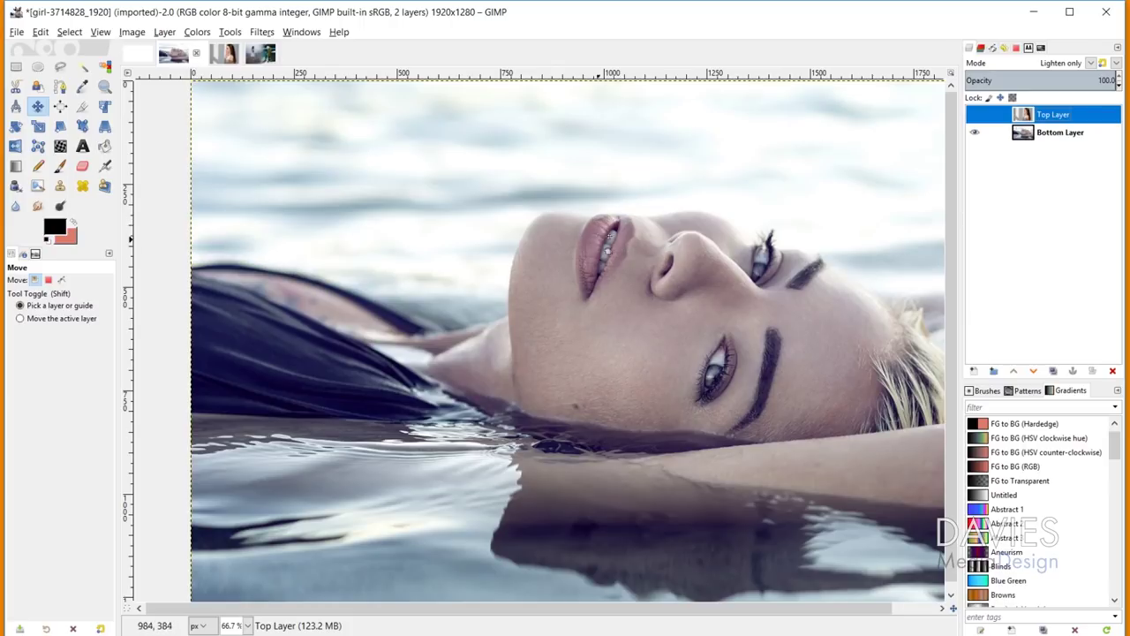
{"action": "left_click", "coordinate": [975, 115]}
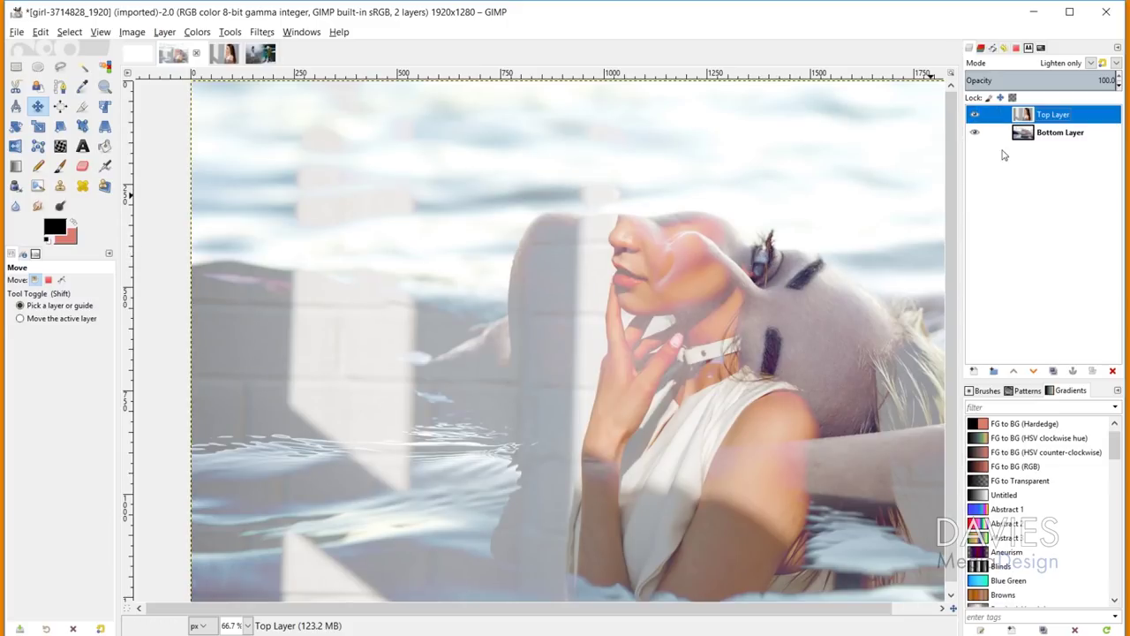
{"action": "left_click", "coordinate": [974, 132]}
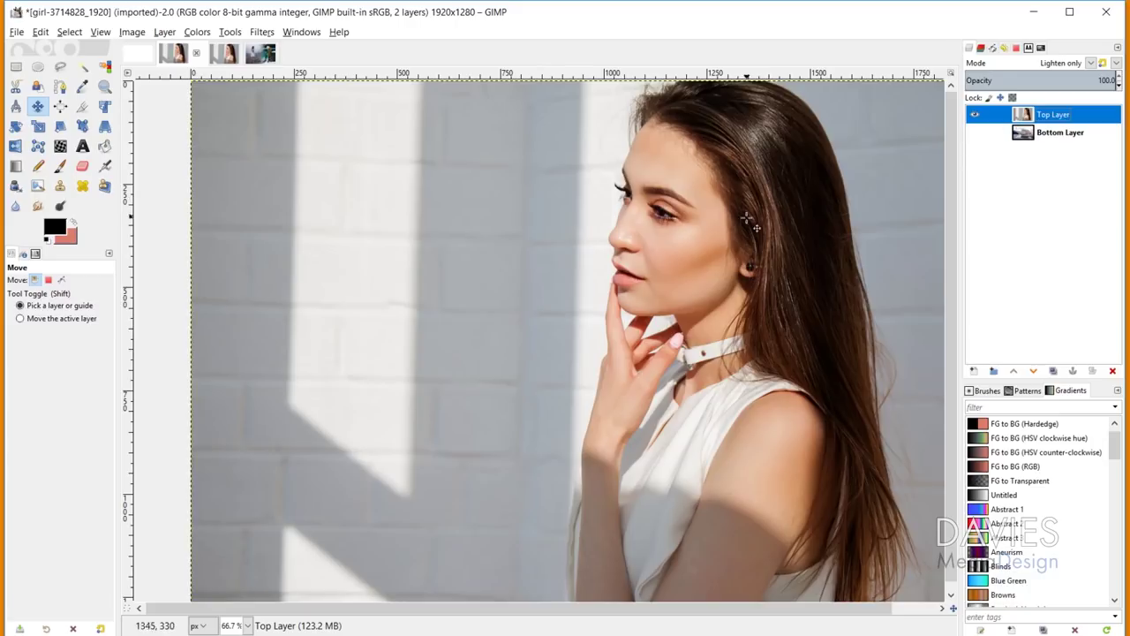
{"action": "left_click", "coordinate": [974, 133]}
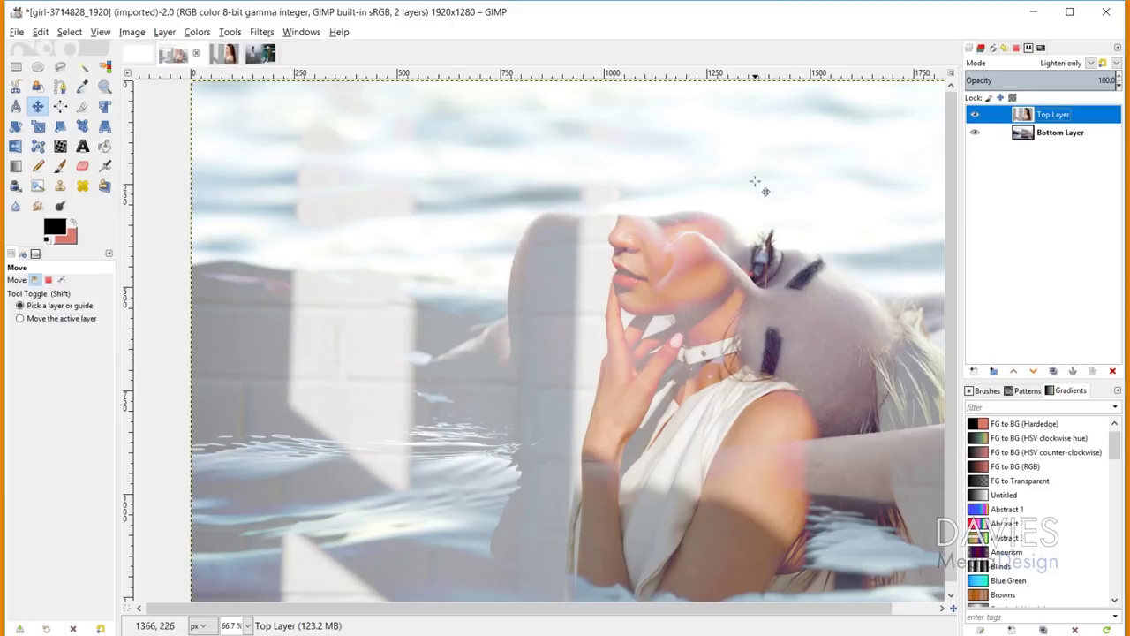
Create a new layer named Color in Lighten only mode, filled with the black foreground color
{"action": "scroll", "coordinate": [724, 412], "scroll_direction": "down", "scroll_amount": 1}
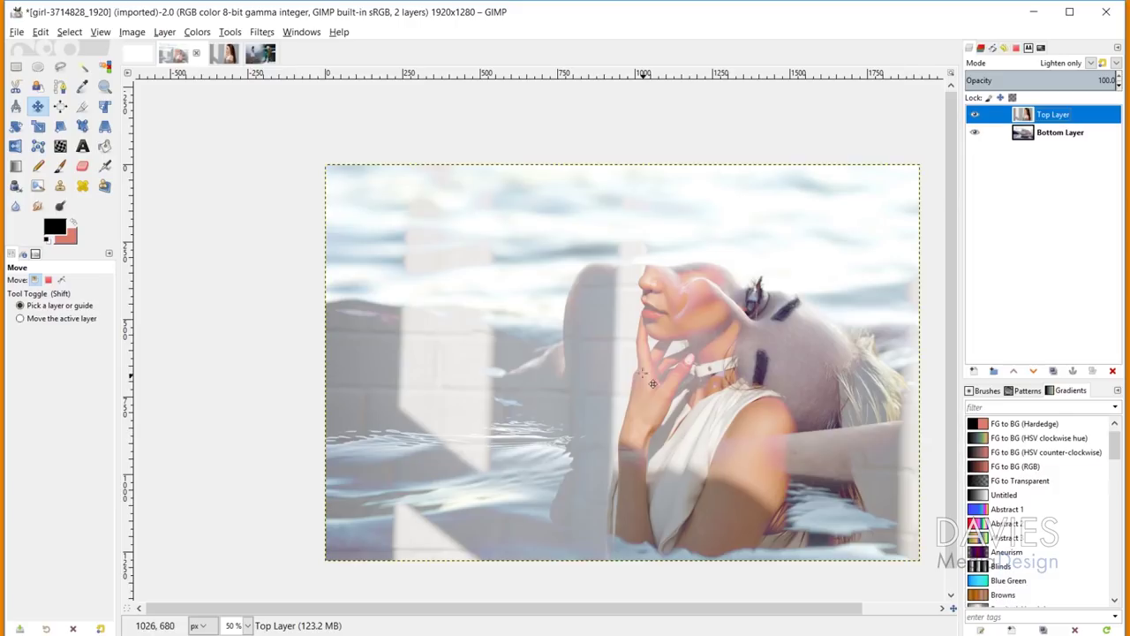
{"action": "left_click", "coordinate": [974, 372]}
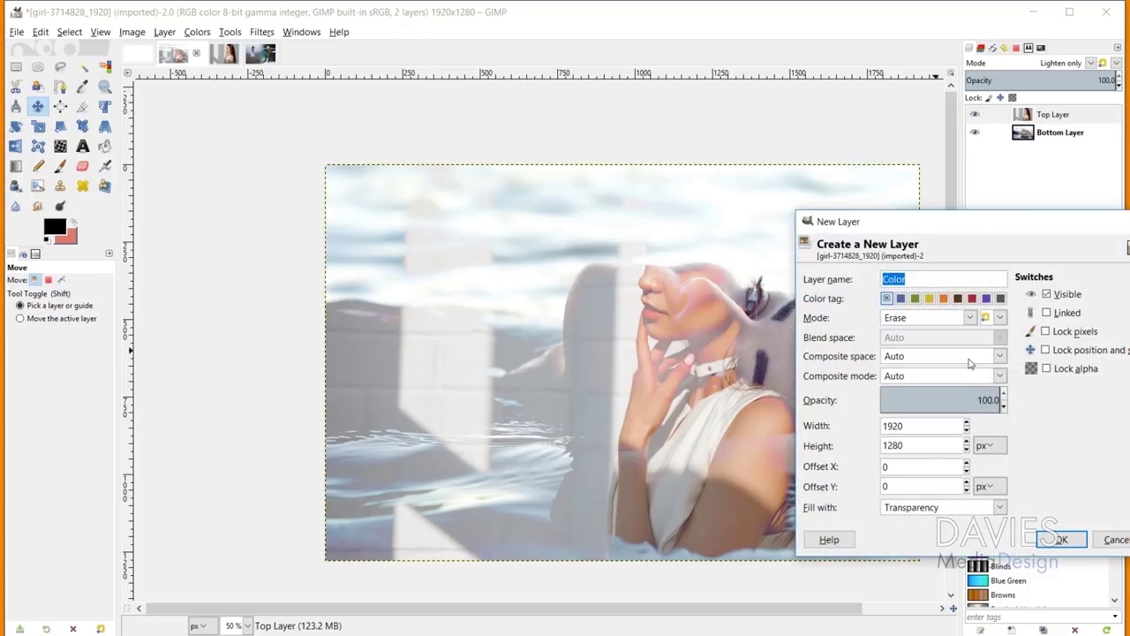
{"action": "left_click", "coordinate": [971, 318]}
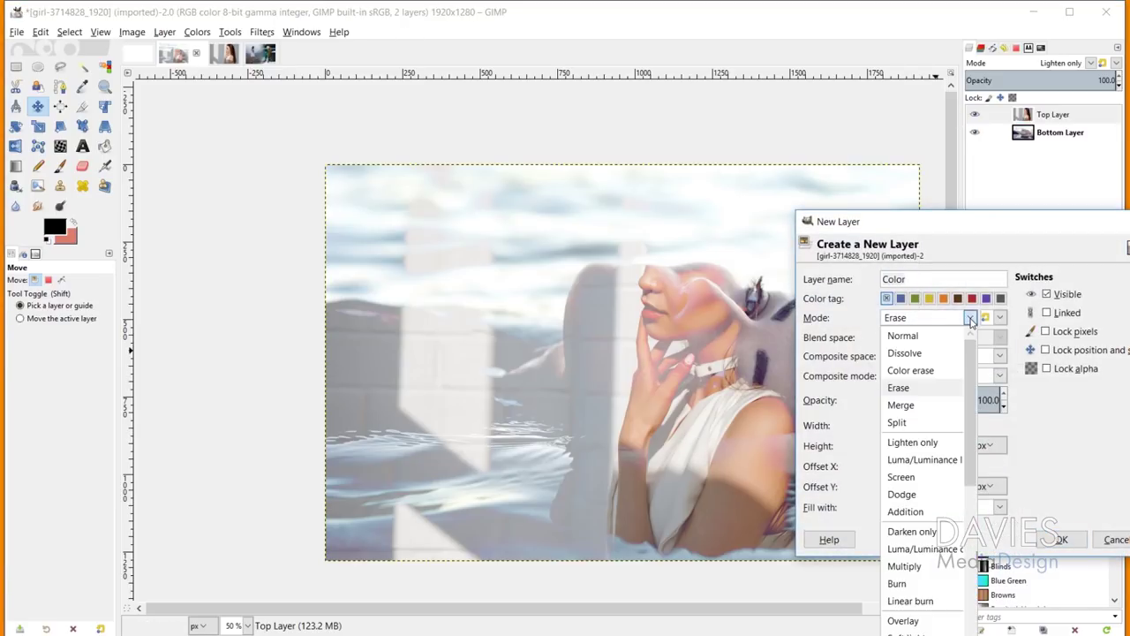
{"action": "left_click", "coordinate": [918, 441]}
{"action": "left_click", "coordinate": [923, 511]}
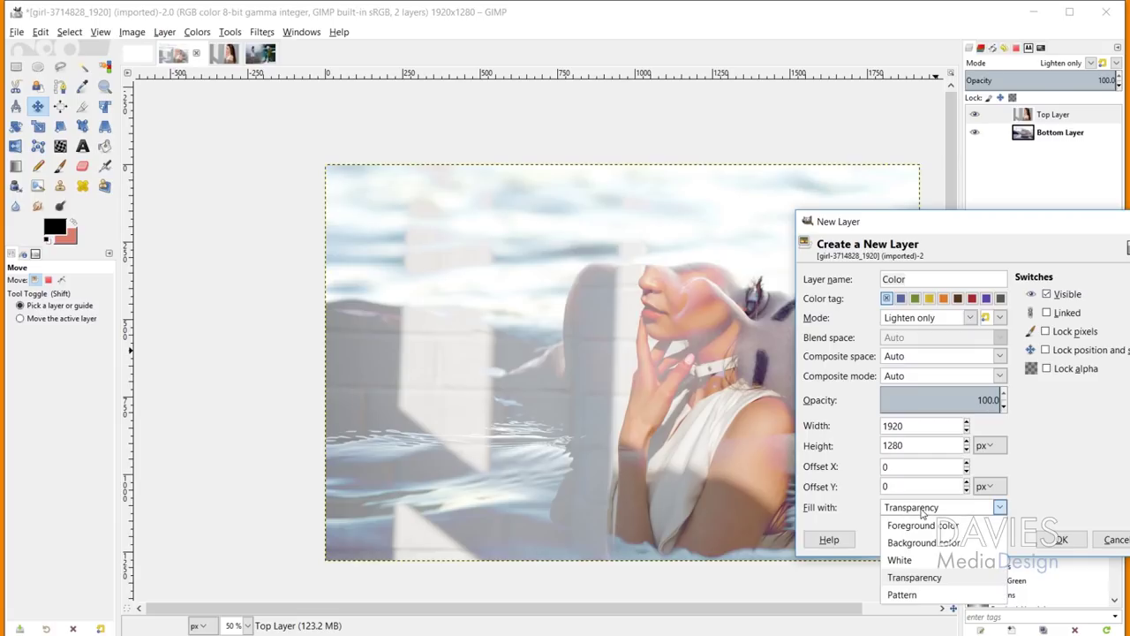
{"action": "left_click", "coordinate": [911, 526]}
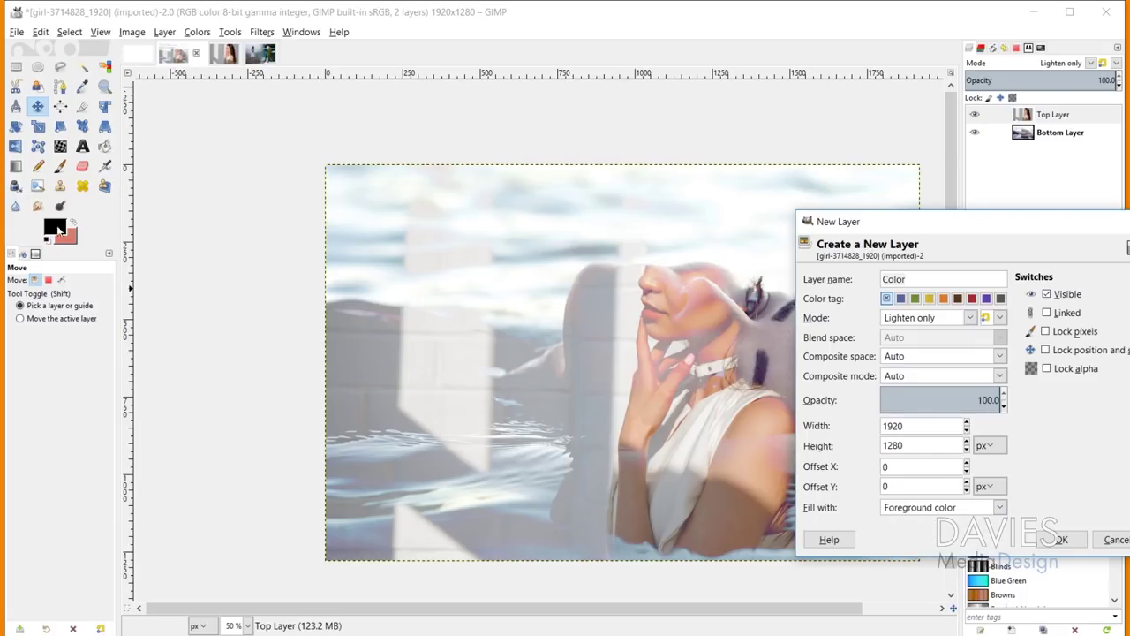
{"action": "left_click", "coordinate": [1059, 540]}
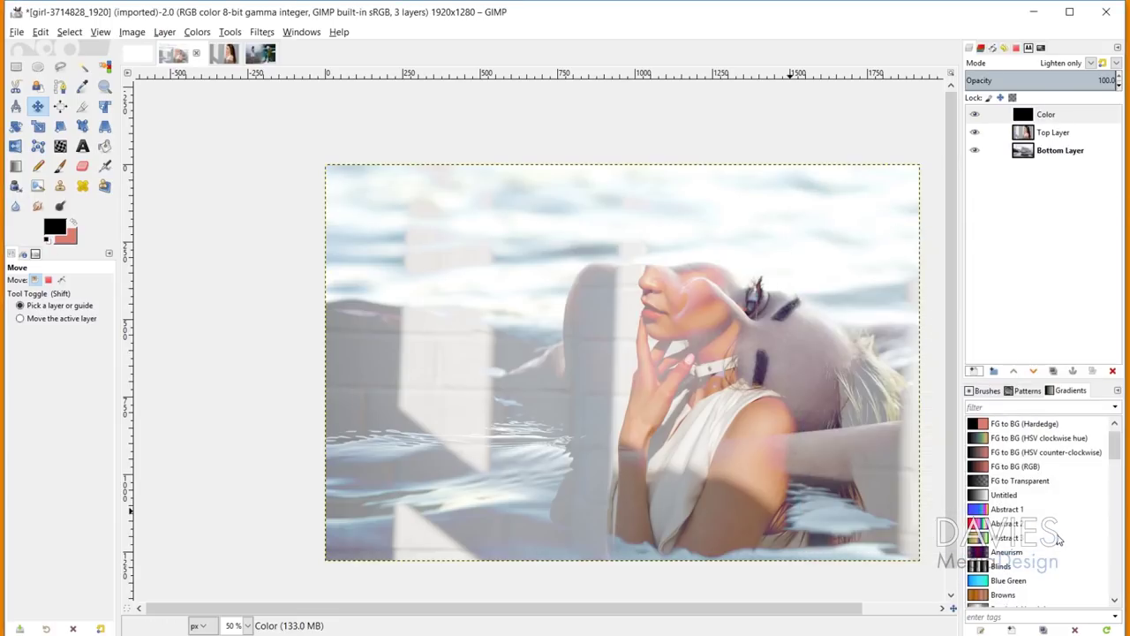
Set the Top Layer's blend mode to Normal
{"action": "left_click", "coordinate": [1024, 134]}
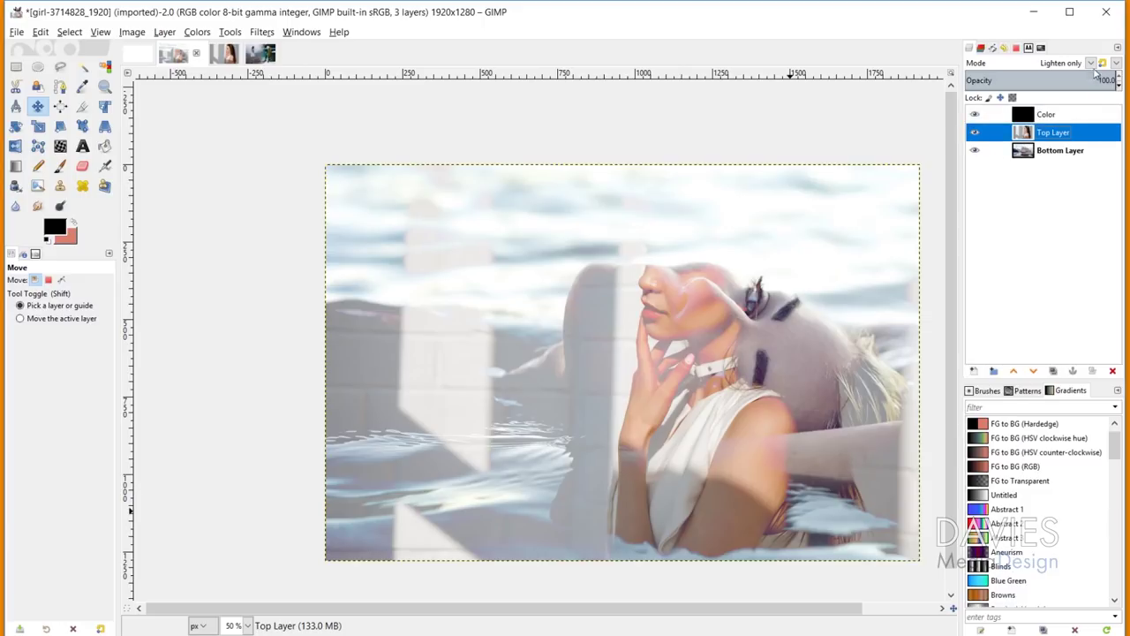
{"action": "left_click", "coordinate": [1091, 64]}
{"action": "left_click", "coordinate": [1044, 80]}
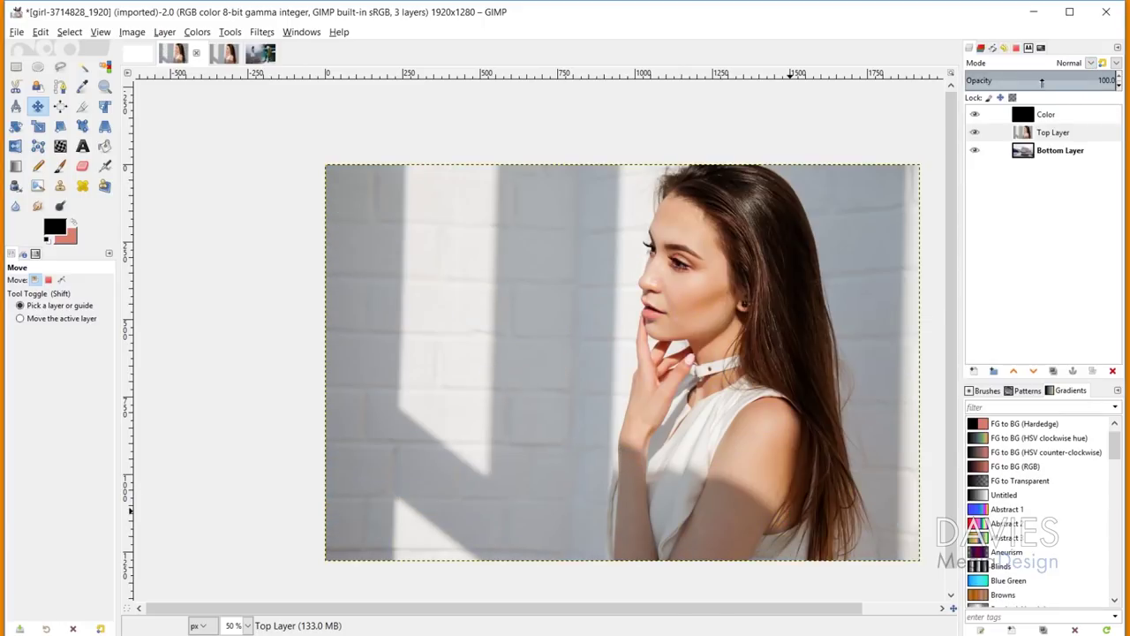
Change the foreground color to white (ffffff) and fill the Color layer with it using Bucket Fill
{"action": "left_click", "coordinate": [1031, 116]}
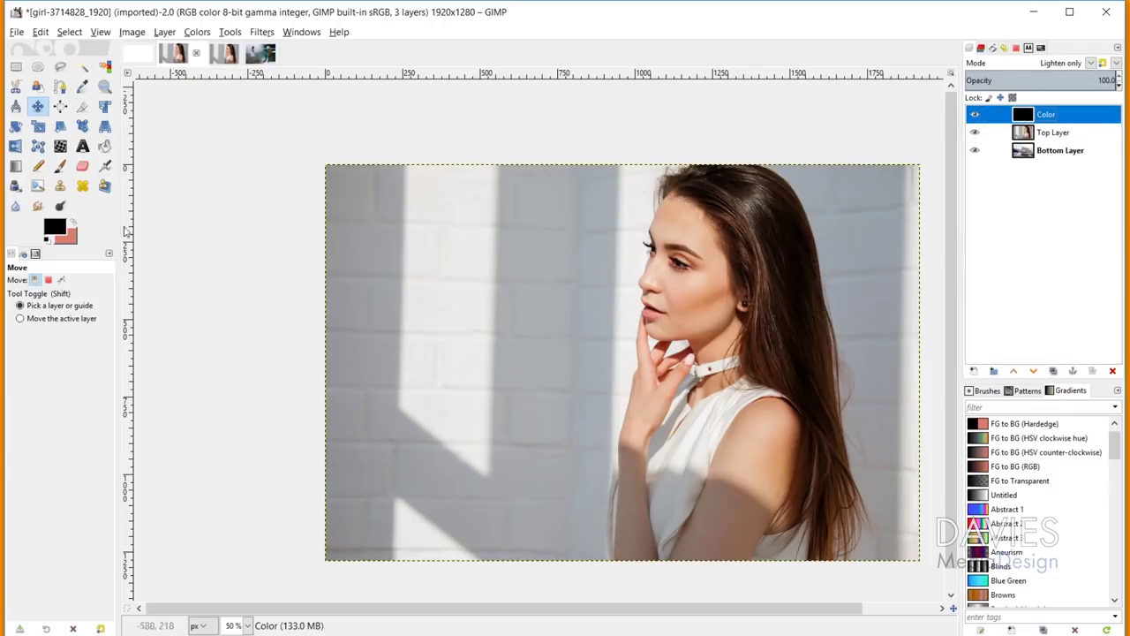
{"action": "left_click", "coordinate": [54, 227]}
{"action": "left_click_drag", "start_coordinate": [124, 216], "coordinate": [82, 91]}
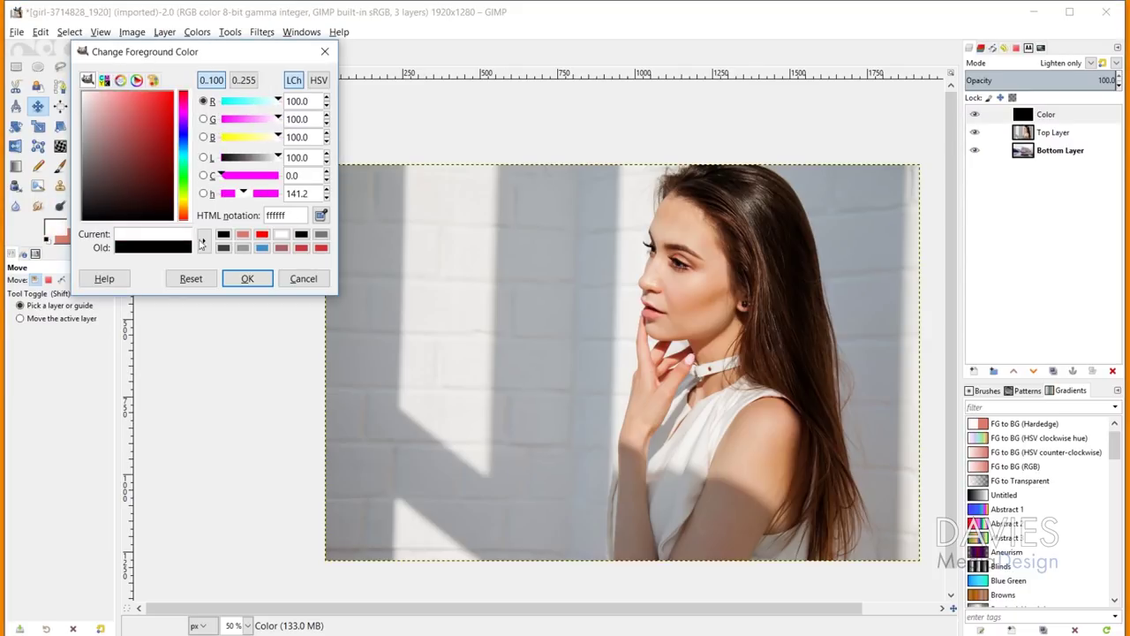
{"action": "left_click", "coordinate": [247, 278]}
{"action": "left_click", "coordinate": [104, 146]}
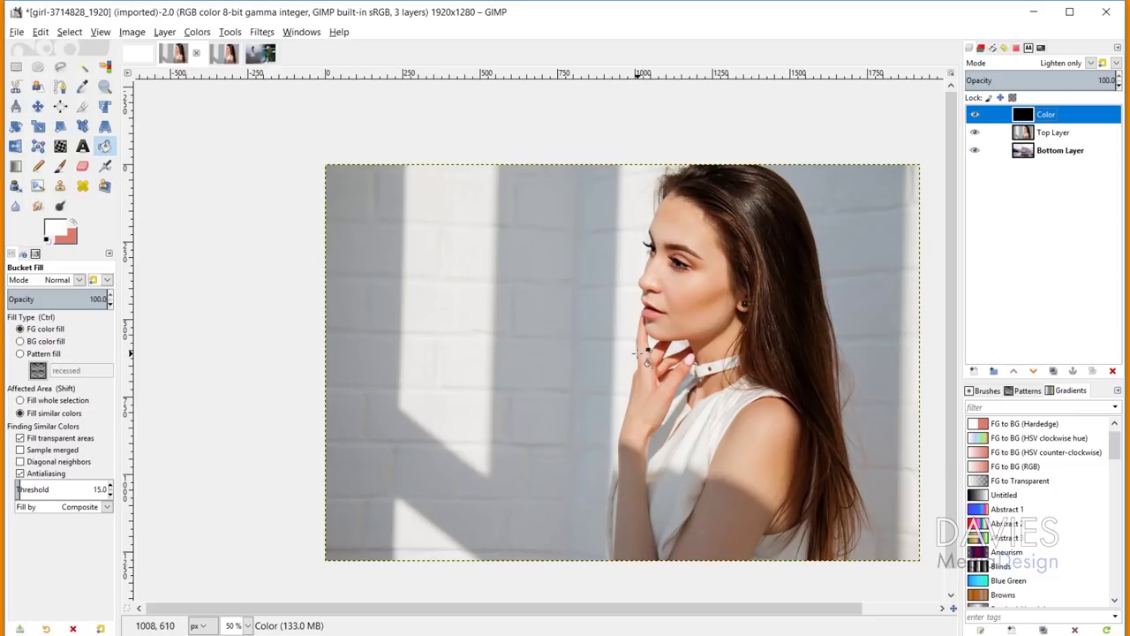
{"action": "left_click", "coordinate": [586, 287]}
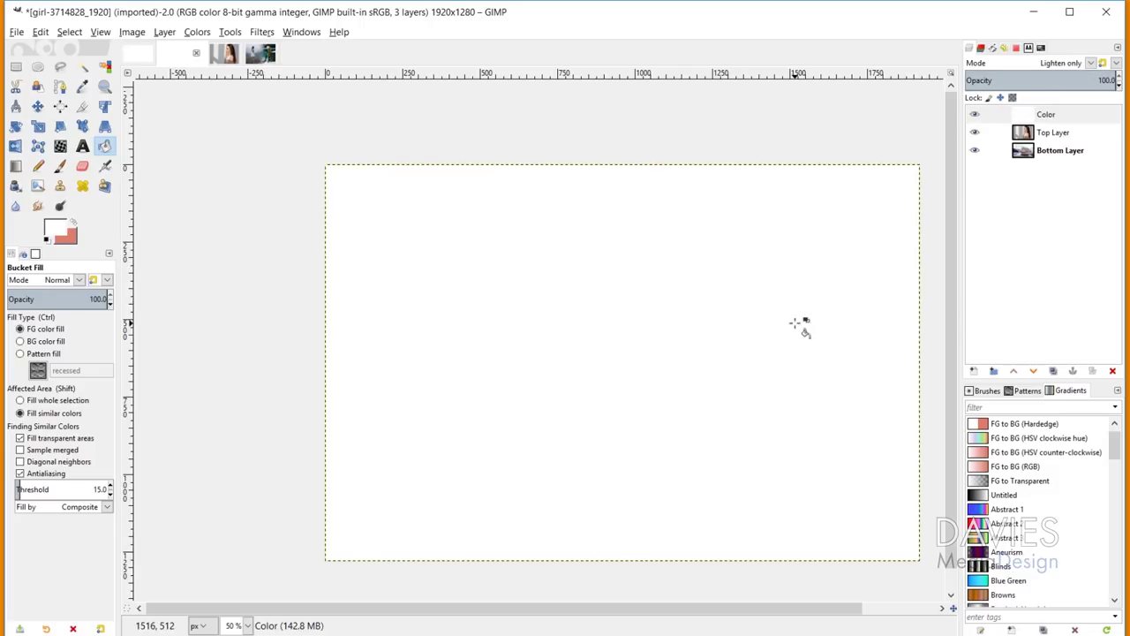
Delete the Color layer and set the Top Layer's blend mode back to Lighten only
{"action": "left_click", "coordinate": [1112, 371]}
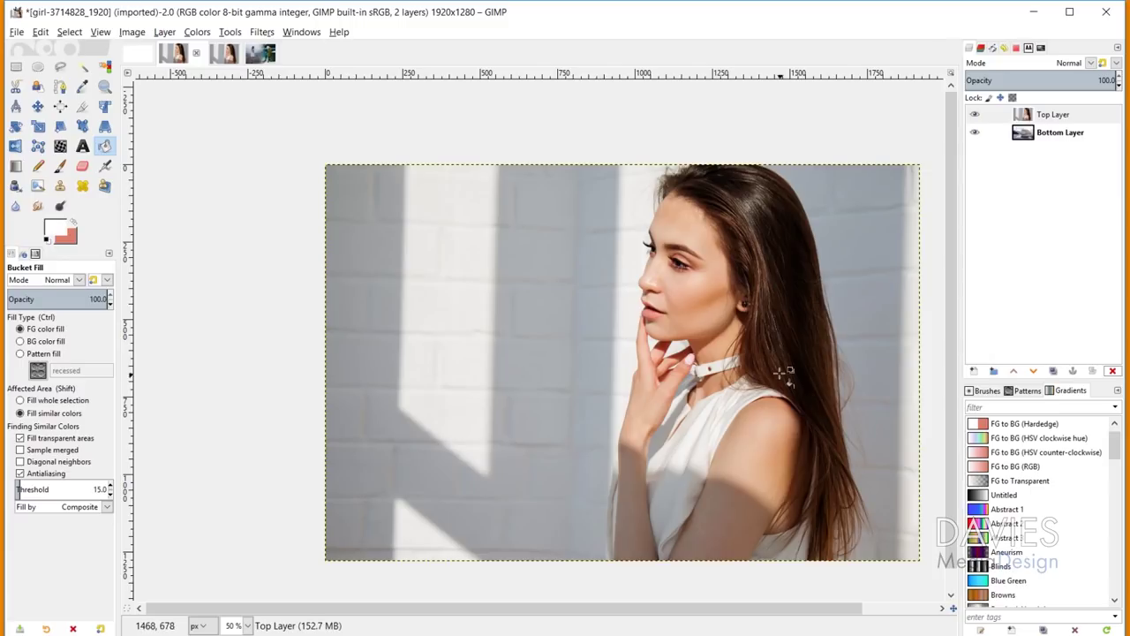
{"action": "left_click", "coordinate": [1076, 69]}
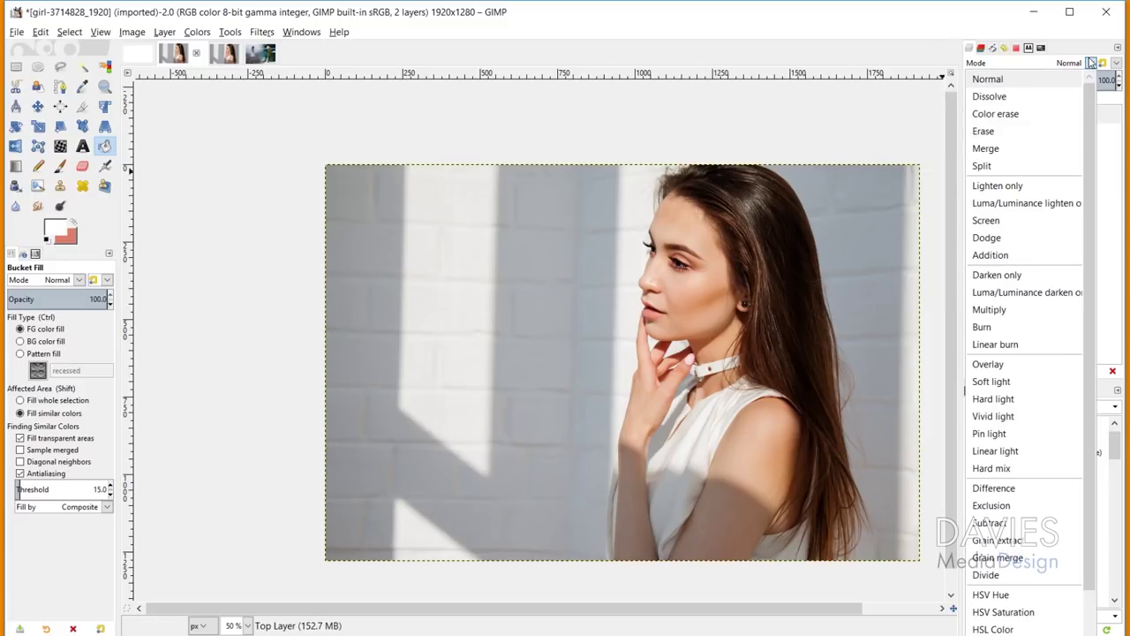
{"action": "left_click", "coordinate": [1007, 184]}
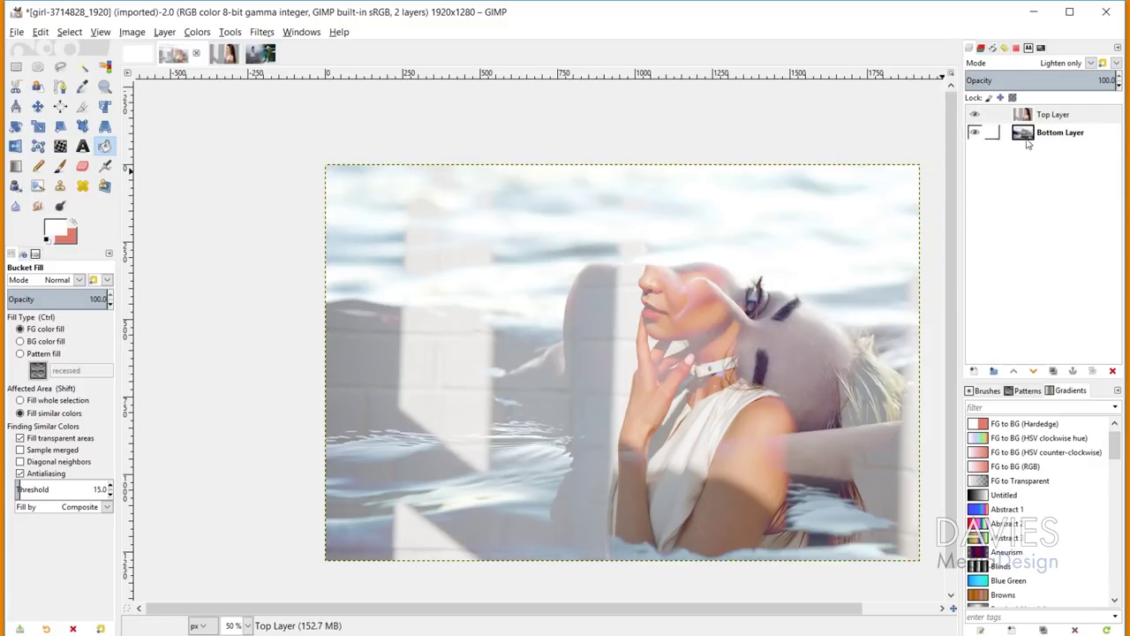
Set the Bottom Layer's blend mode to Lighten only and move it above the Top Layer
{"action": "left_click", "coordinate": [993, 132]}
{"action": "left_click", "coordinate": [1091, 64]}
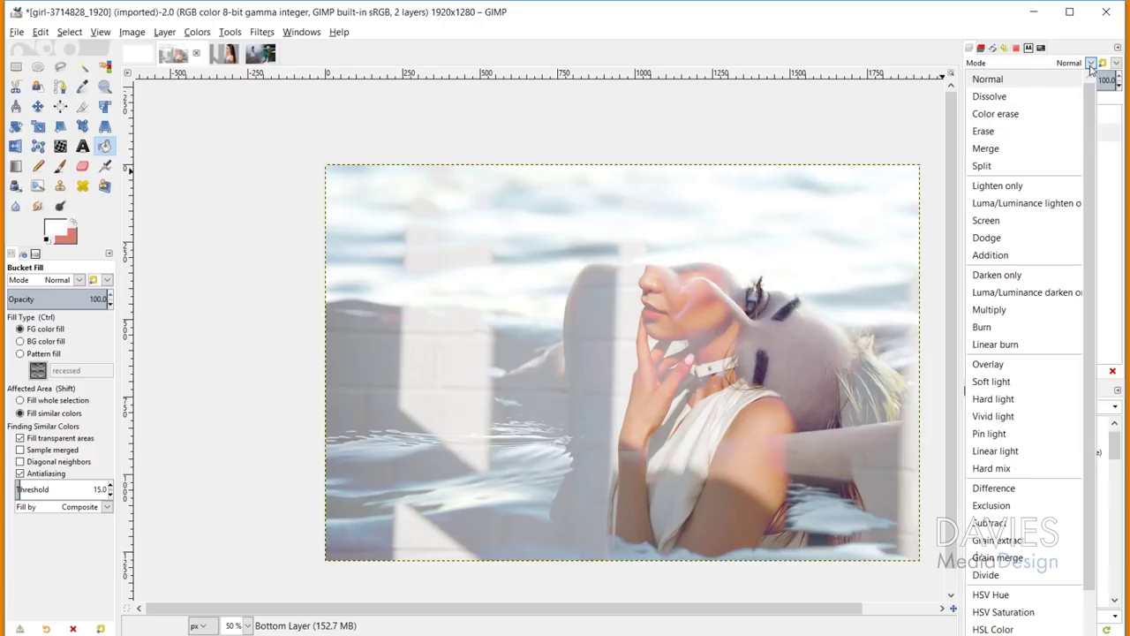
{"action": "left_click", "coordinate": [1017, 185]}
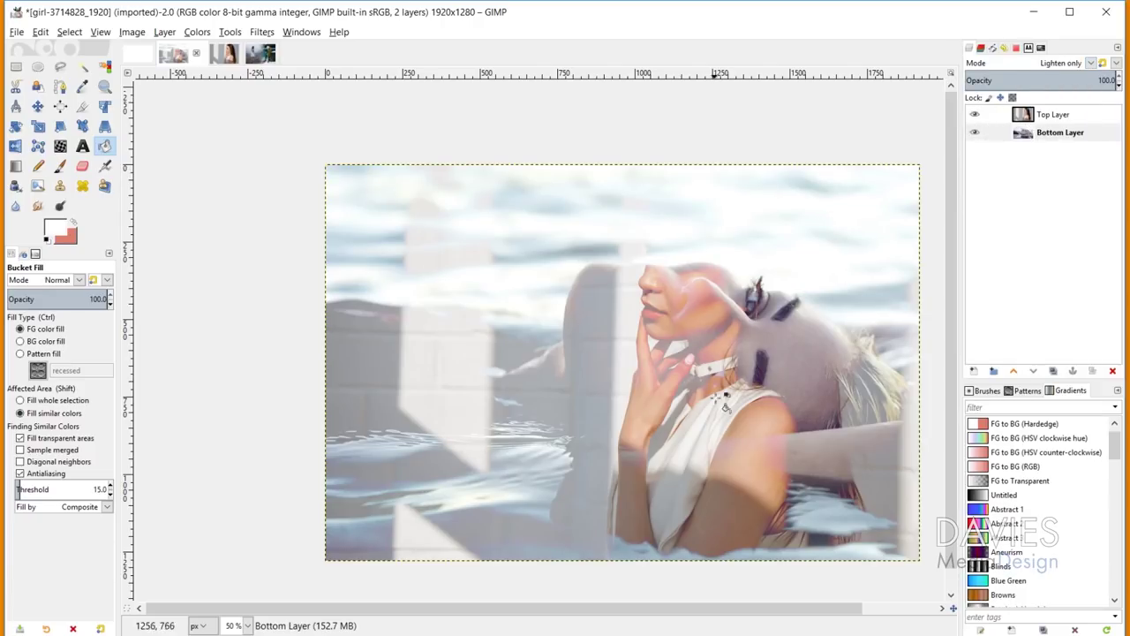
{"action": "left_click_drag", "start_coordinate": [1024, 132], "coordinate": [1029, 113]}
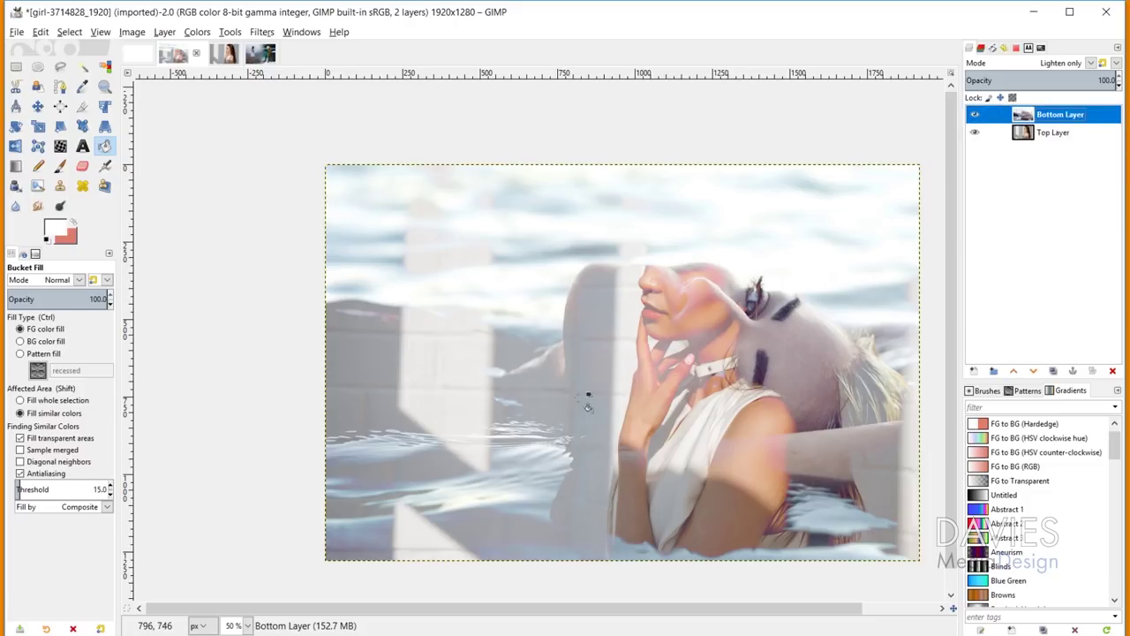
Move the Top Layer back above the Bottom Layer and set the Bottom Layer's blend mode to Normal
{"action": "left_click_drag", "start_coordinate": [1020, 134], "coordinate": [1033, 114]}
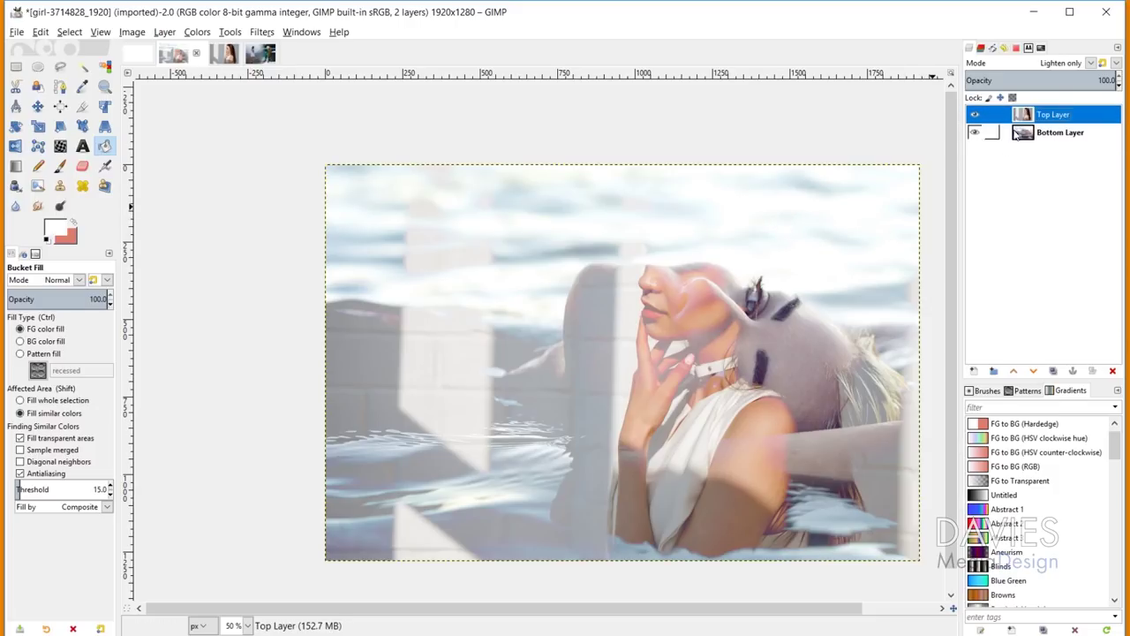
{"action": "left_click", "coordinate": [1031, 138]}
{"action": "left_click", "coordinate": [1056, 80]}
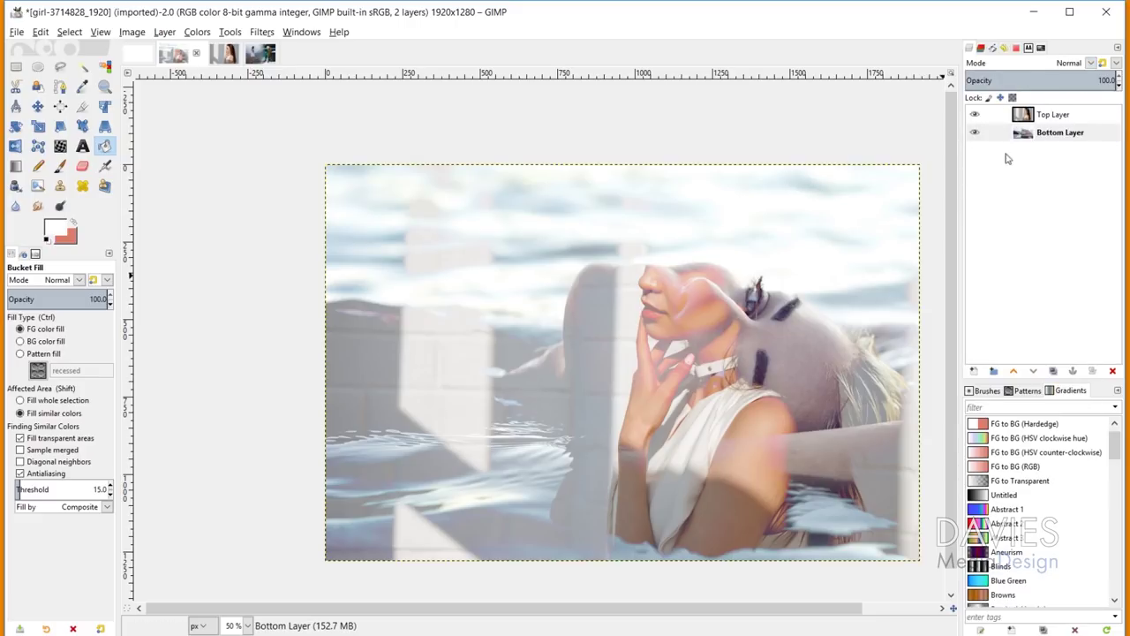
Move the Bottom Layer above the Top Layer and set its blend mode to Lighten only to compare stacking orders
{"action": "left_click_drag", "start_coordinate": [1022, 133], "coordinate": [1030, 119]}
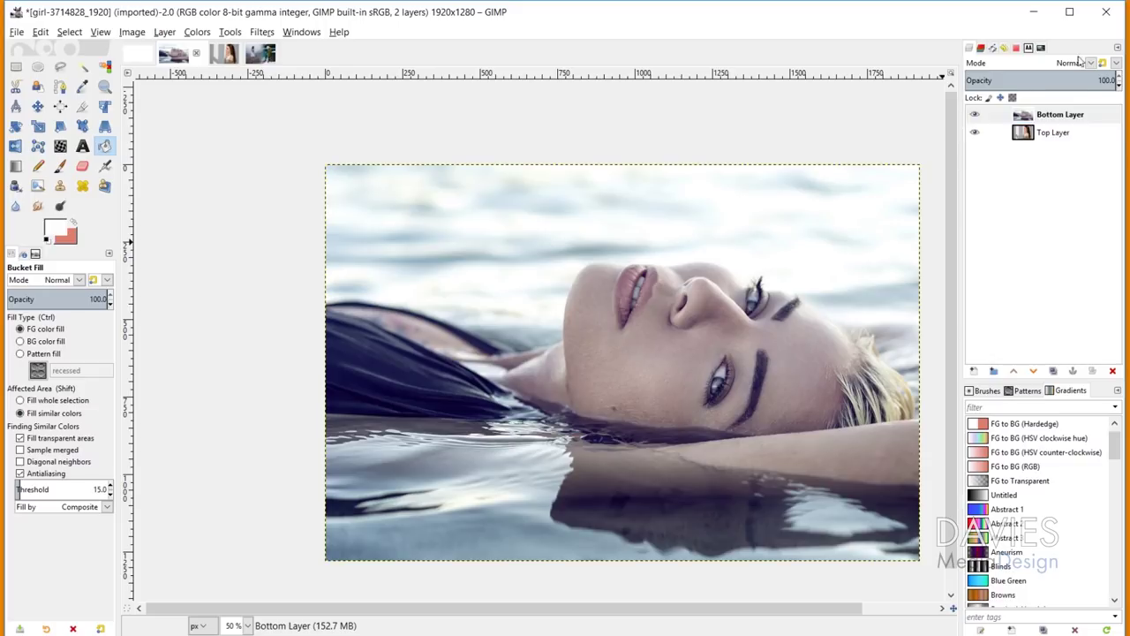
{"action": "left_click", "coordinate": [1070, 62]}
{"action": "left_click", "coordinate": [1011, 186]}
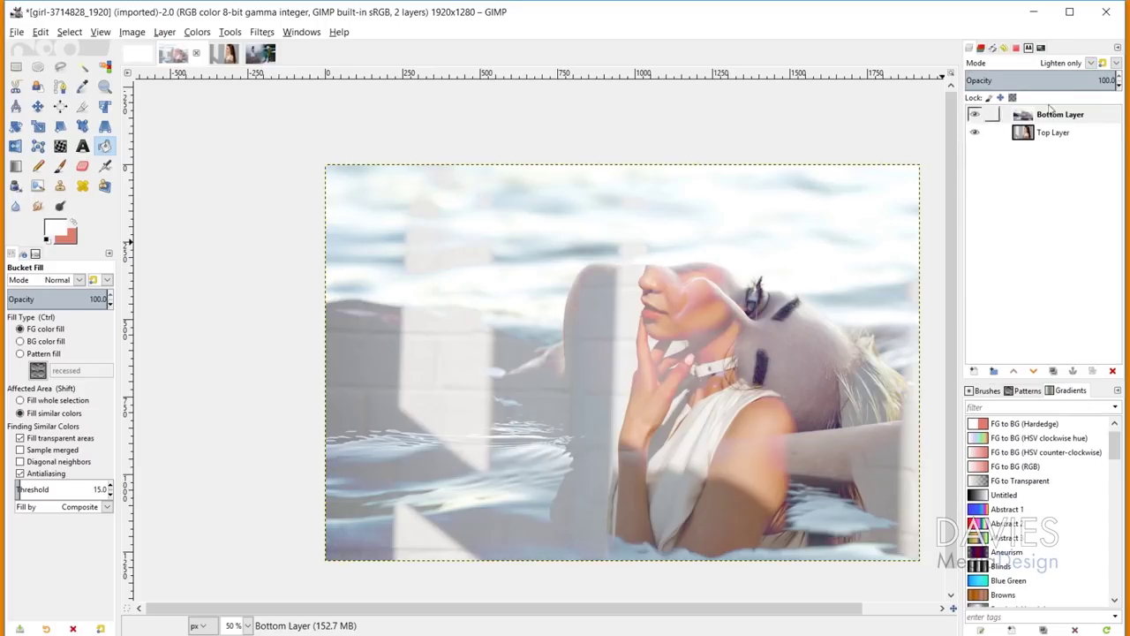
{"action": "left_click_drag", "start_coordinate": [1029, 138], "coordinate": [1030, 115]}
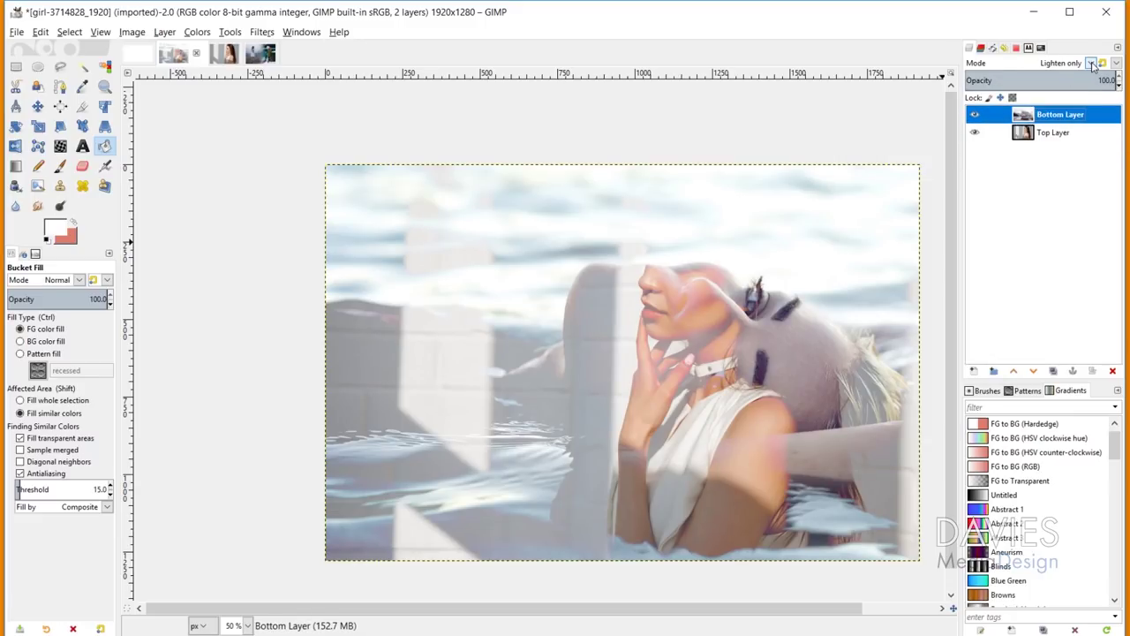
Set both layers' blend mode to Dodge and move the Top Layer above the Bottom Layer
{"action": "left_click", "coordinate": [1092, 67]}
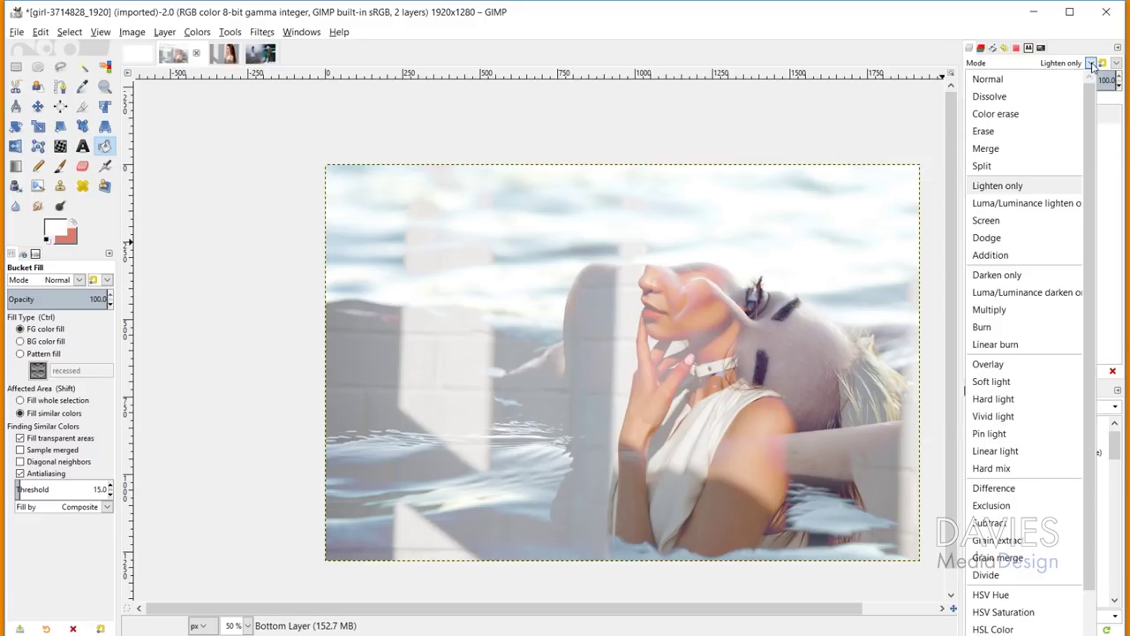
{"action": "left_click", "coordinate": [1020, 239]}
{"action": "left_click", "coordinate": [1026, 137]}
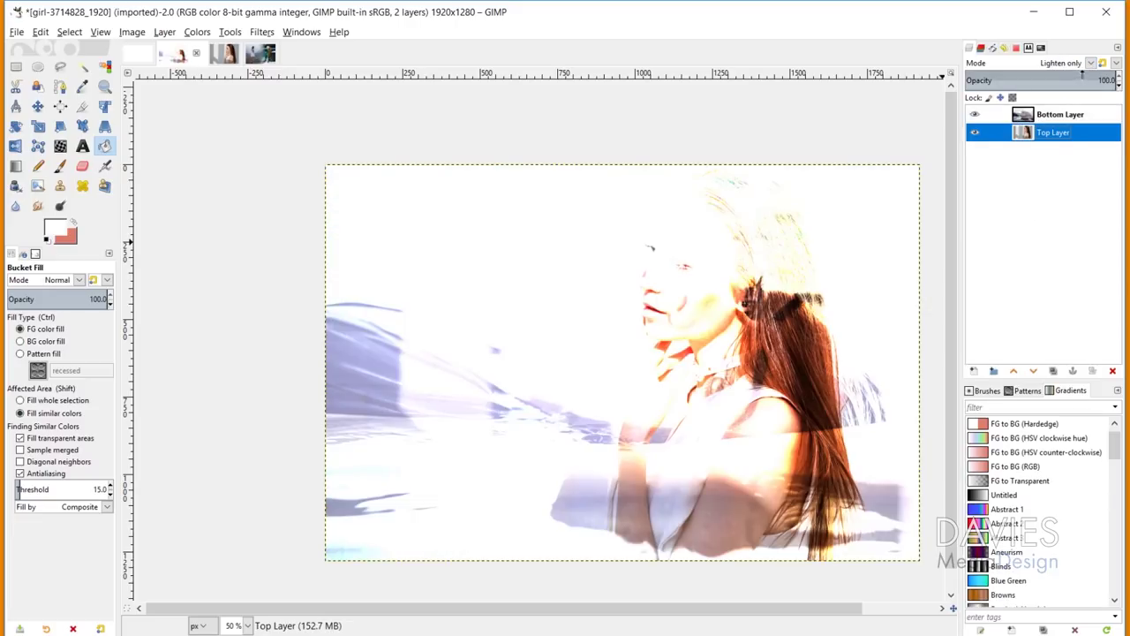
{"action": "left_click", "coordinate": [1092, 62]}
{"action": "left_click", "coordinate": [1037, 238]}
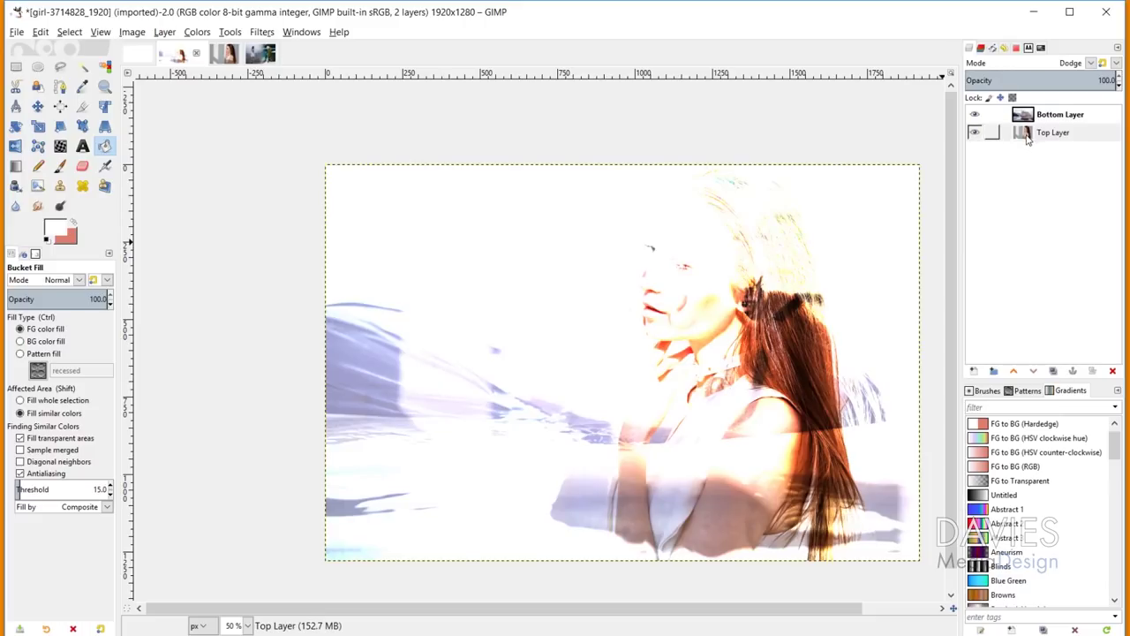
{"action": "left_click_drag", "start_coordinate": [1026, 137], "coordinate": [1029, 113]}
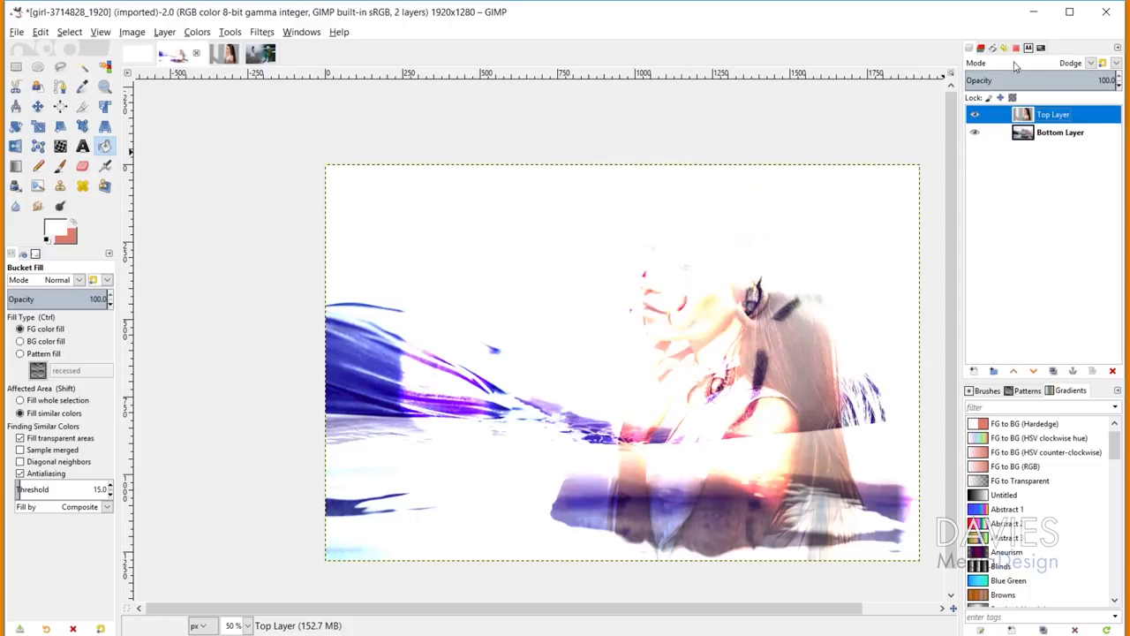
Set the Top Layer's blend mode to Luma lighten only and the Bottom Layer's to Normal
{"action": "left_click", "coordinate": [1093, 63]}
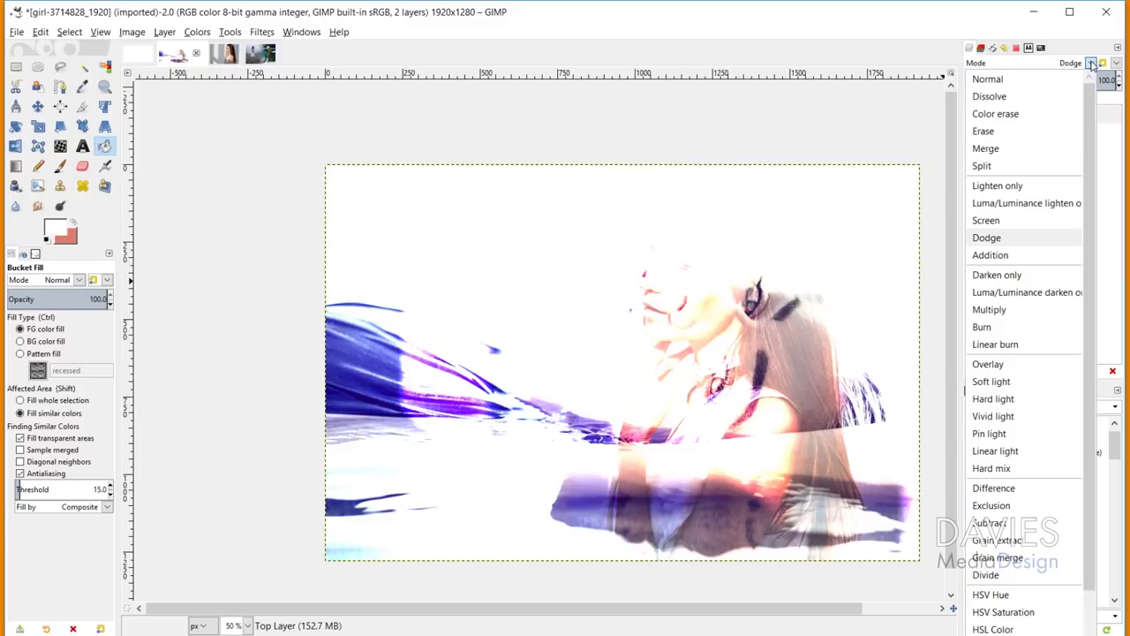
{"action": "left_click", "coordinate": [1009, 207]}
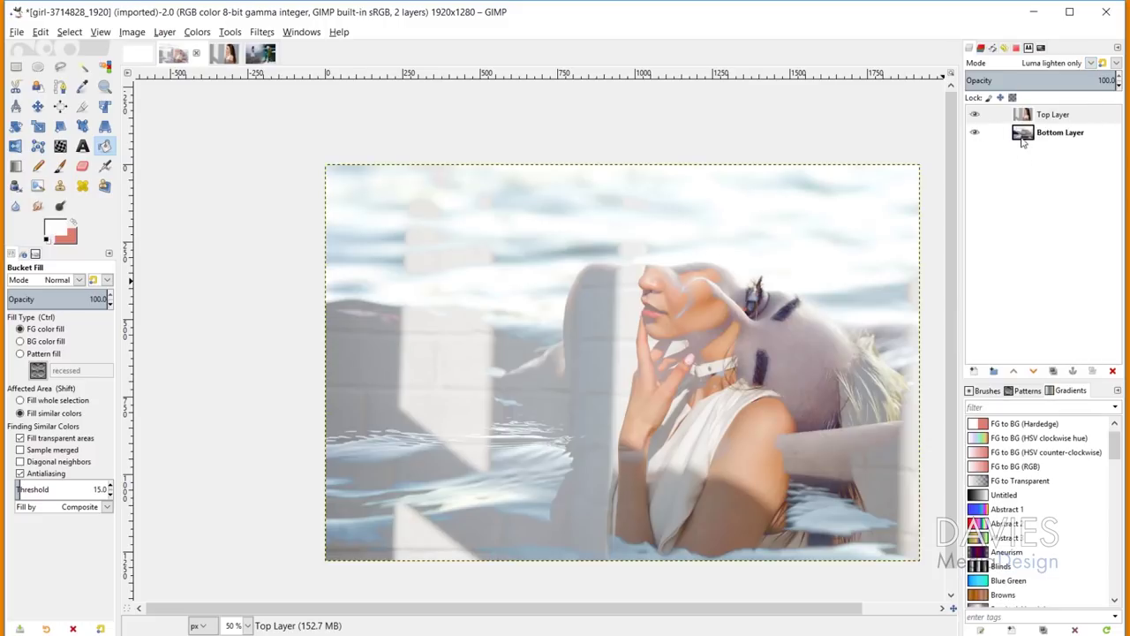
{"action": "left_click", "coordinate": [1024, 133]}
{"action": "left_click", "coordinate": [1092, 63]}
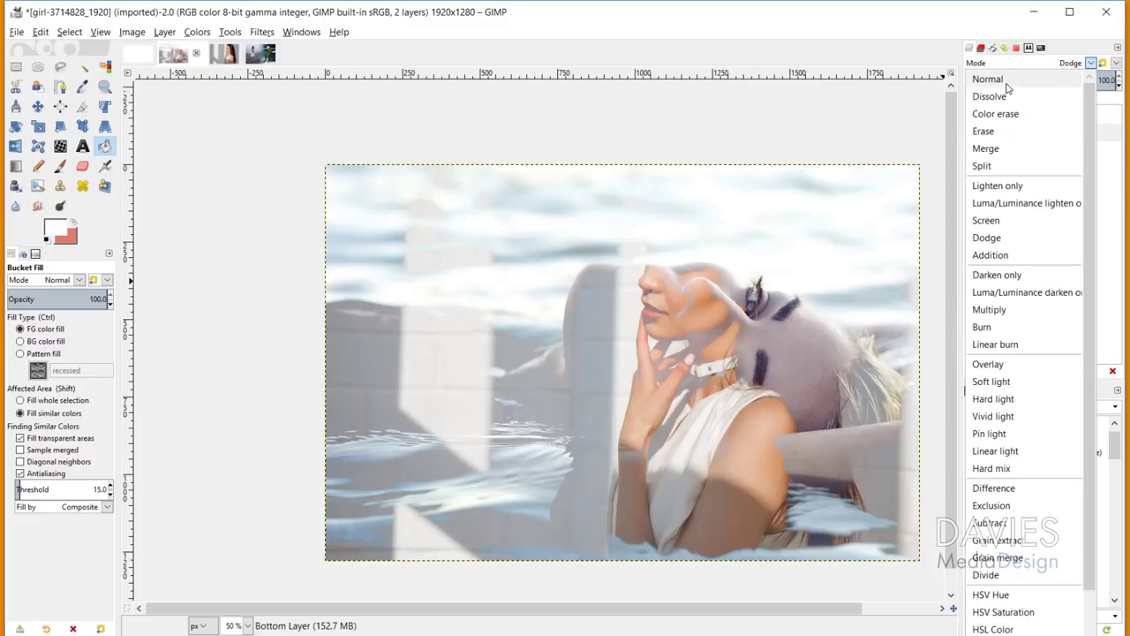
{"action": "left_click", "coordinate": [1012, 85]}
Set the Top Layer's blend mode to Screen and check the mode of each layer
{"action": "left_click", "coordinate": [1028, 115]}
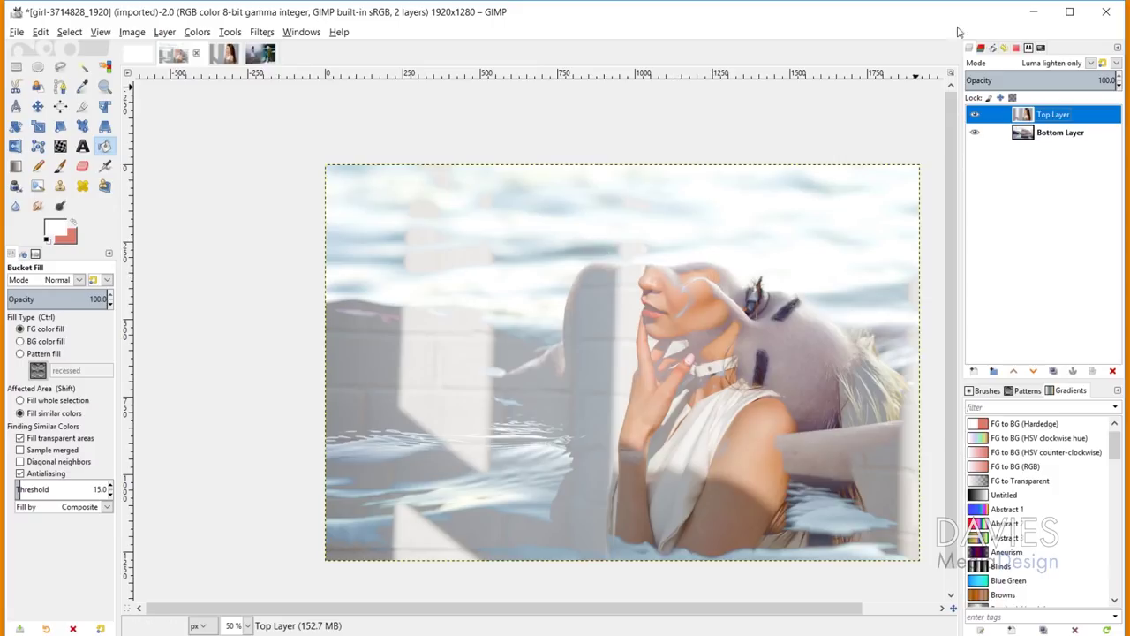
{"action": "left_click", "coordinate": [1045, 64]}
{"action": "left_click", "coordinate": [1045, 65]}
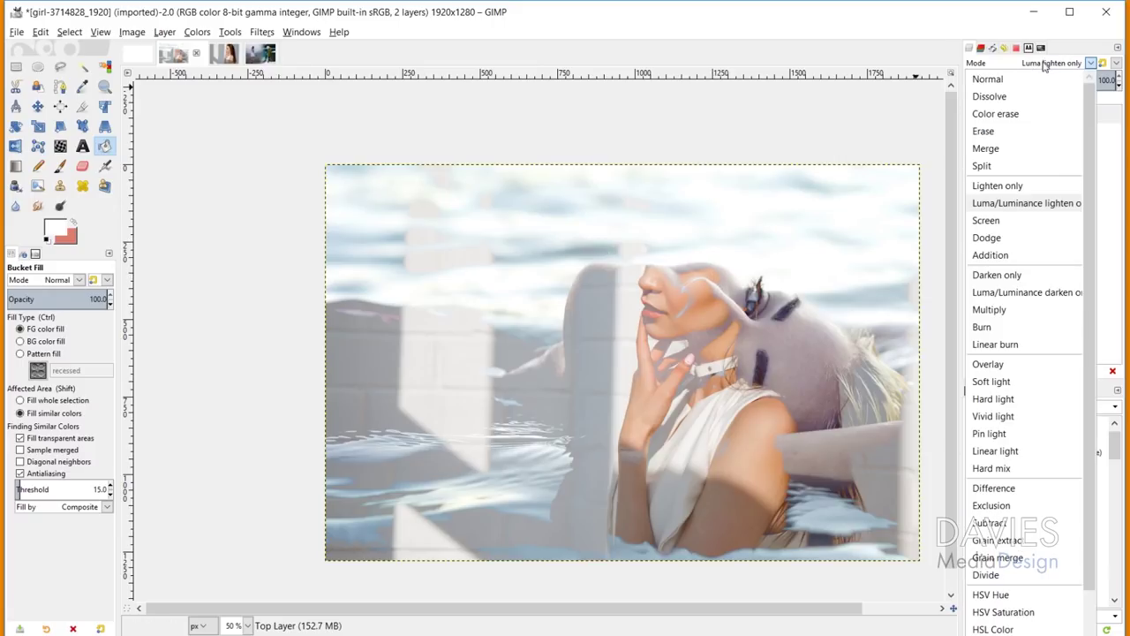
{"action": "left_click", "coordinate": [1007, 220]}
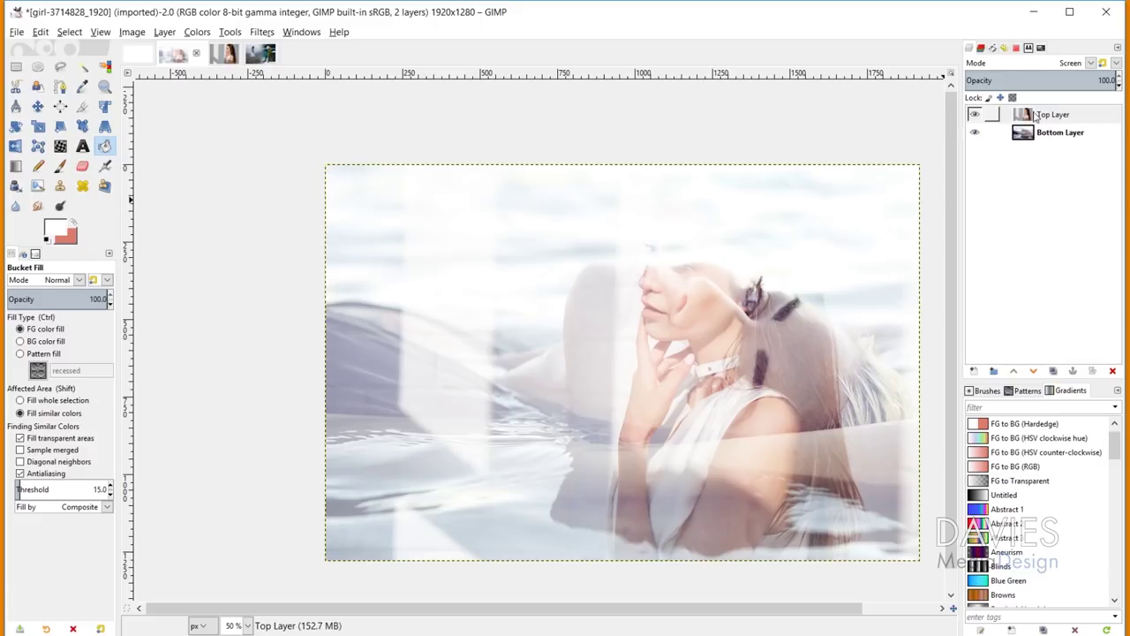
{"action": "left_click", "coordinate": [1071, 135]}
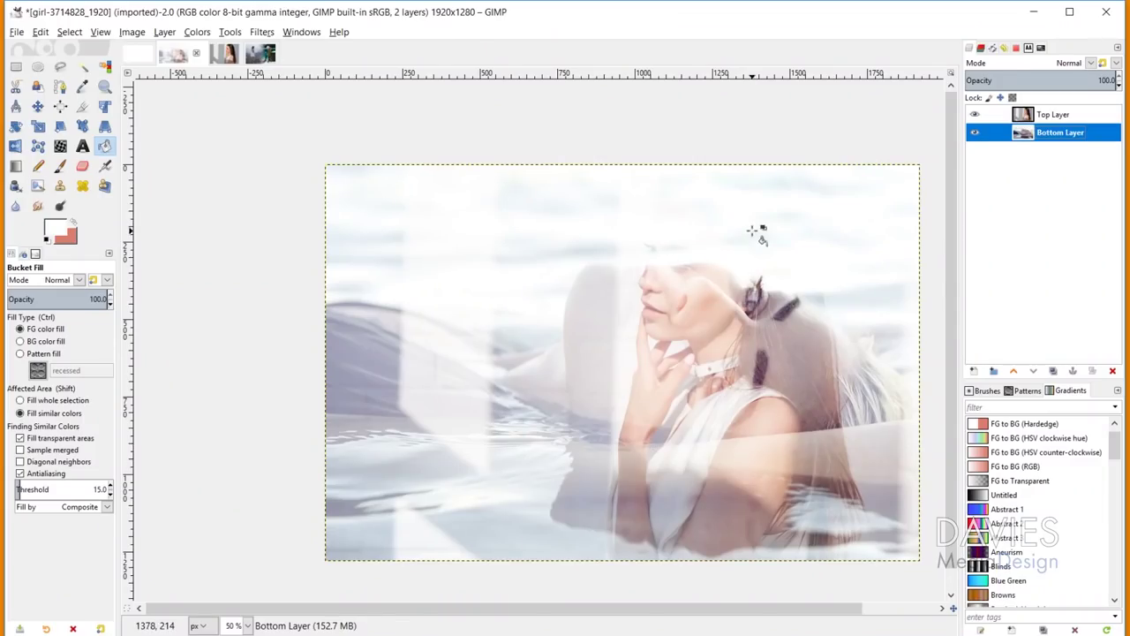
{"action": "left_click", "coordinate": [1040, 114]}
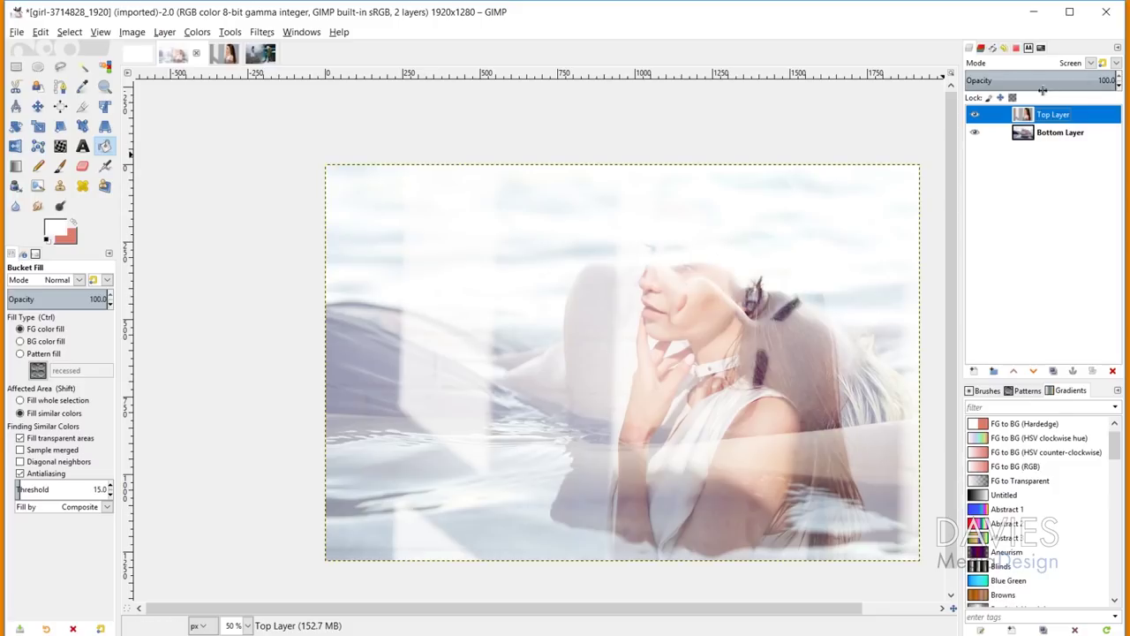
Switch the Top Layer's blend mode to Normal for comparison and back to Screen
{"action": "left_click", "coordinate": [1090, 63]}
{"action": "left_click", "coordinate": [1015, 78]}
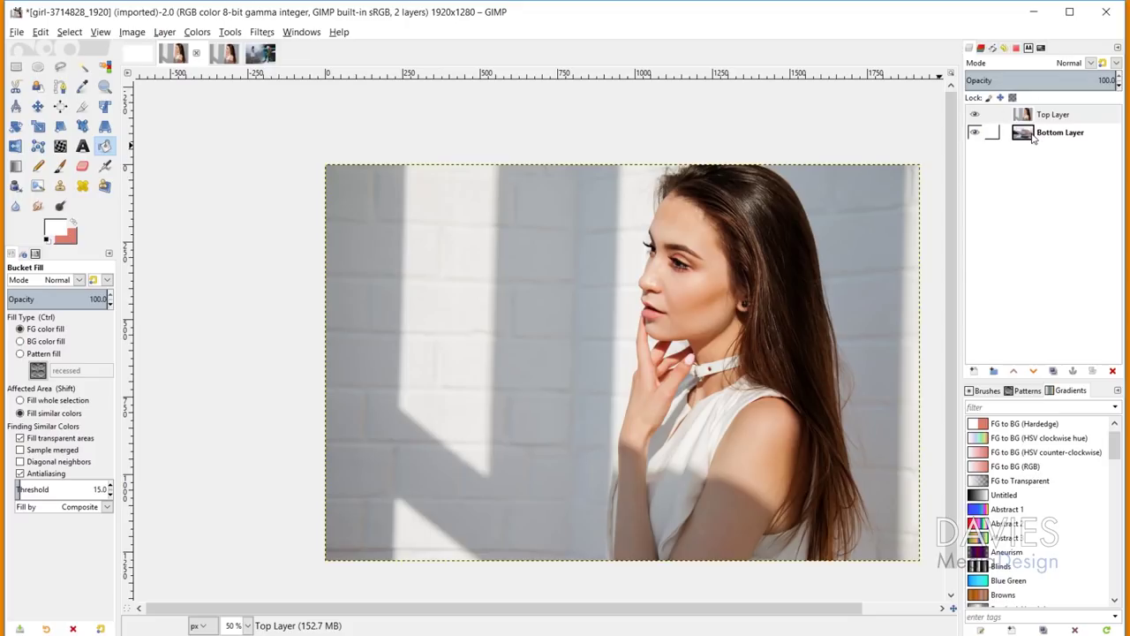
{"action": "left_click", "coordinate": [1090, 64]}
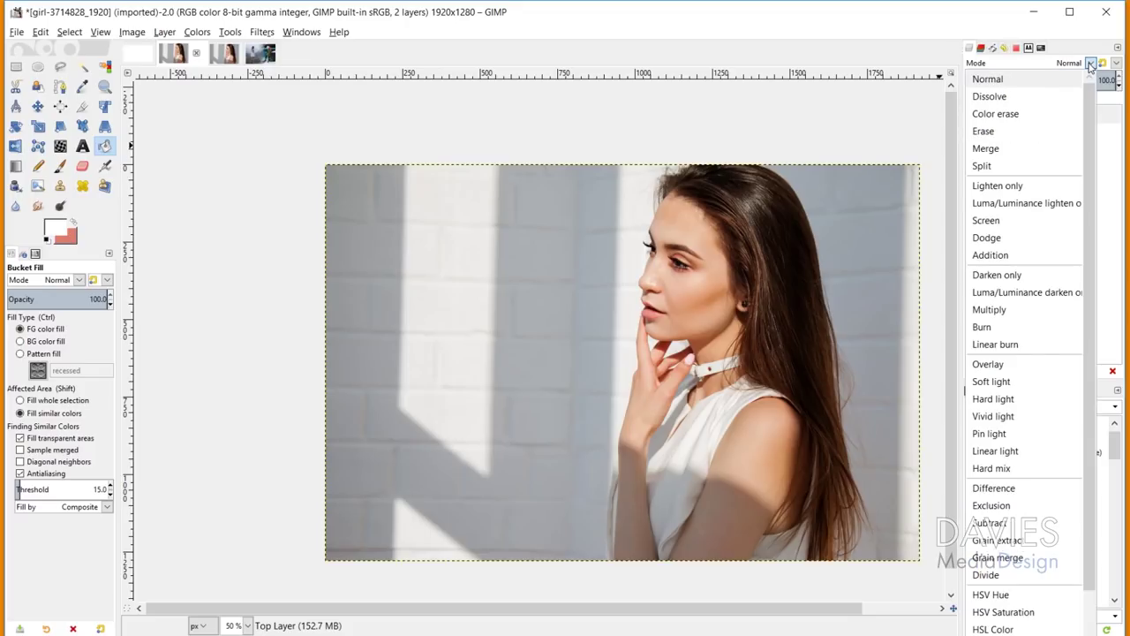
{"action": "left_click", "coordinate": [1042, 221]}
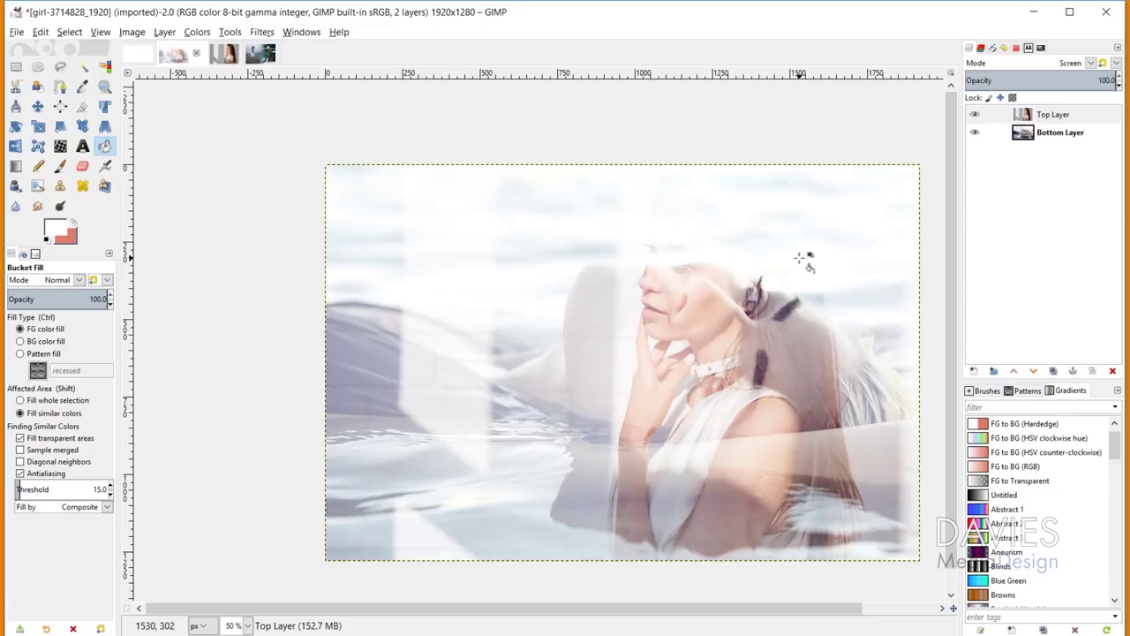
Set the Bottom Layer's blend mode to Screen and swap the layer order, returning the Top Layer above it
{"action": "left_click", "coordinate": [1026, 135]}
{"action": "left_click", "coordinate": [1090, 63]}
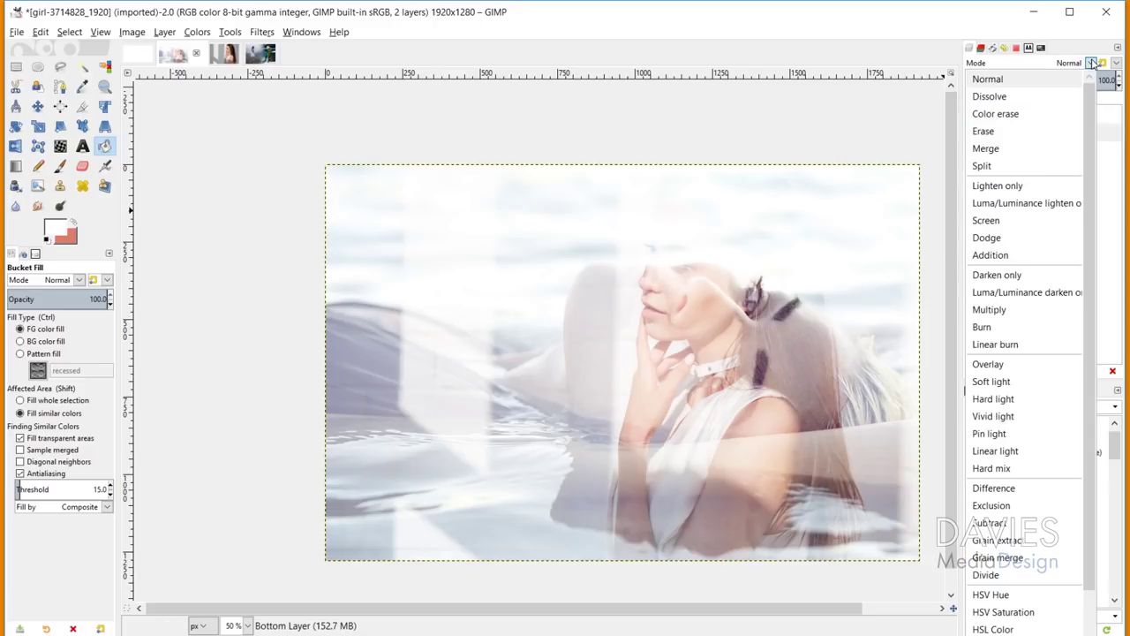
{"action": "left_click", "coordinate": [1006, 227]}
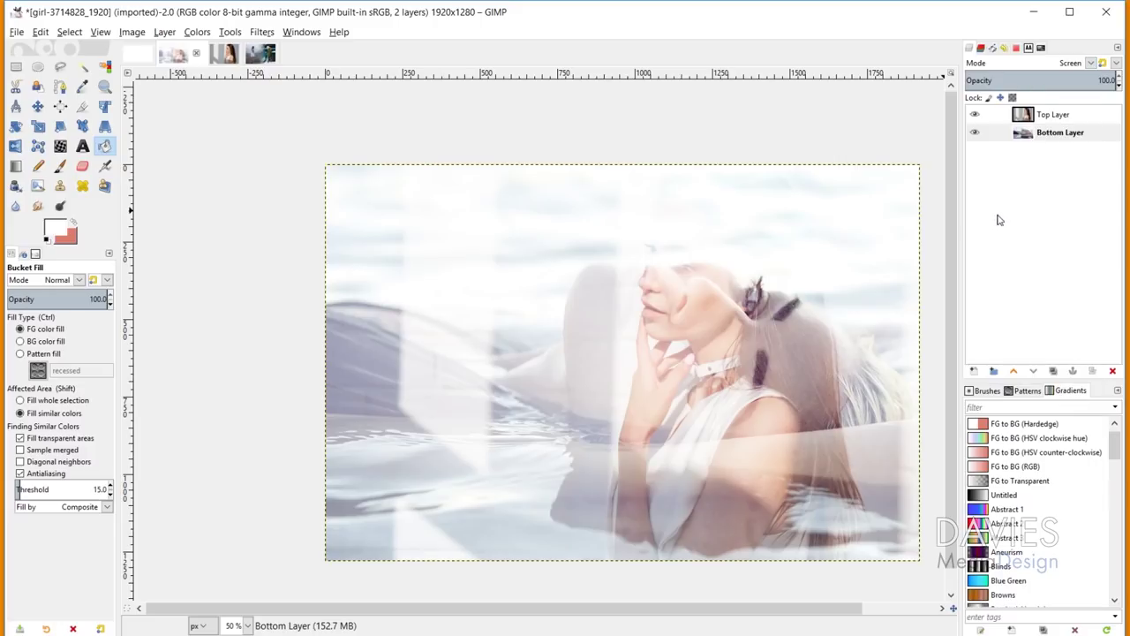
{"action": "mouse_move", "coordinate": [1024, 133]}
{"action": "left_mouse_down"}
{"action": "mouse_move", "coordinate": [1027, 110]}
{"action": "mouse_move", "coordinate": [1029, 132]}
{"action": "mouse_move", "coordinate": [1027, 113]}
{"action": "mouse_move", "coordinate": [1036, 116]}
{"action": "left_mouse_up"}
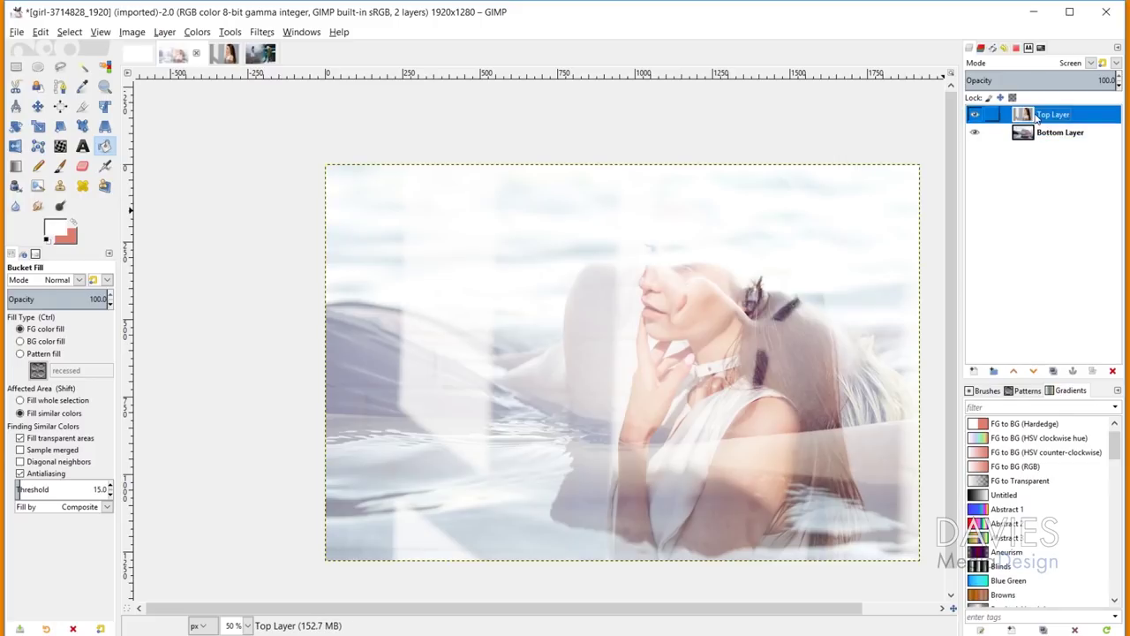
Reset the blend mode of both the Top Layer and the Bottom Layer to Normal
{"action": "left_click", "coordinate": [1081, 63]}
{"action": "left_click", "coordinate": [1002, 78]}
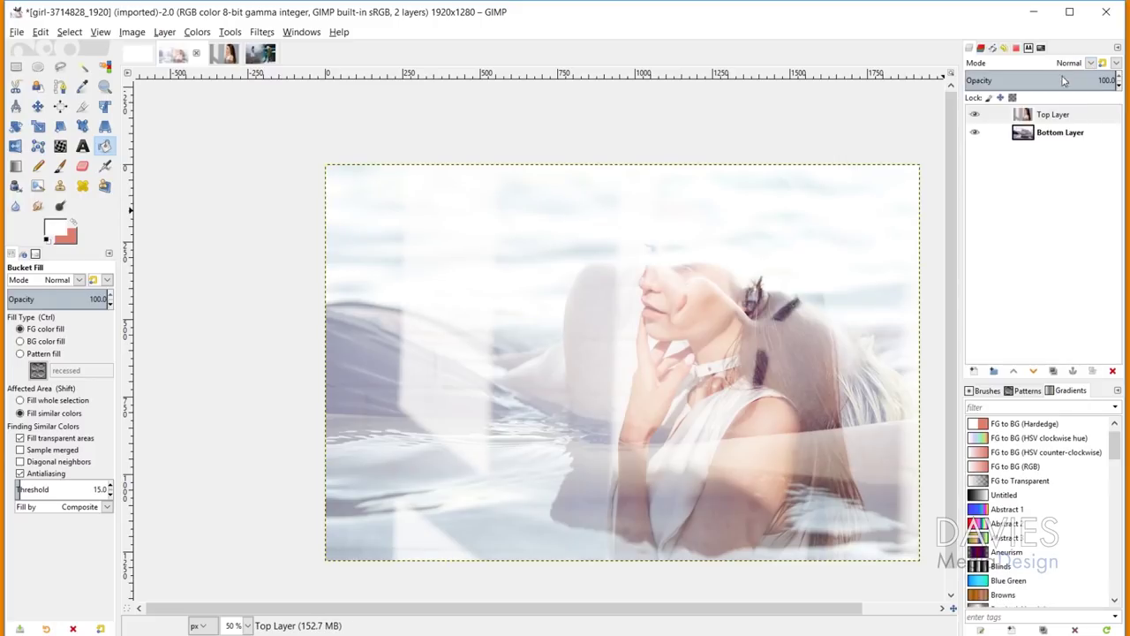
{"action": "left_click", "coordinate": [1031, 132]}
{"action": "left_click", "coordinate": [1082, 63]}
{"action": "left_click", "coordinate": [1002, 79]}
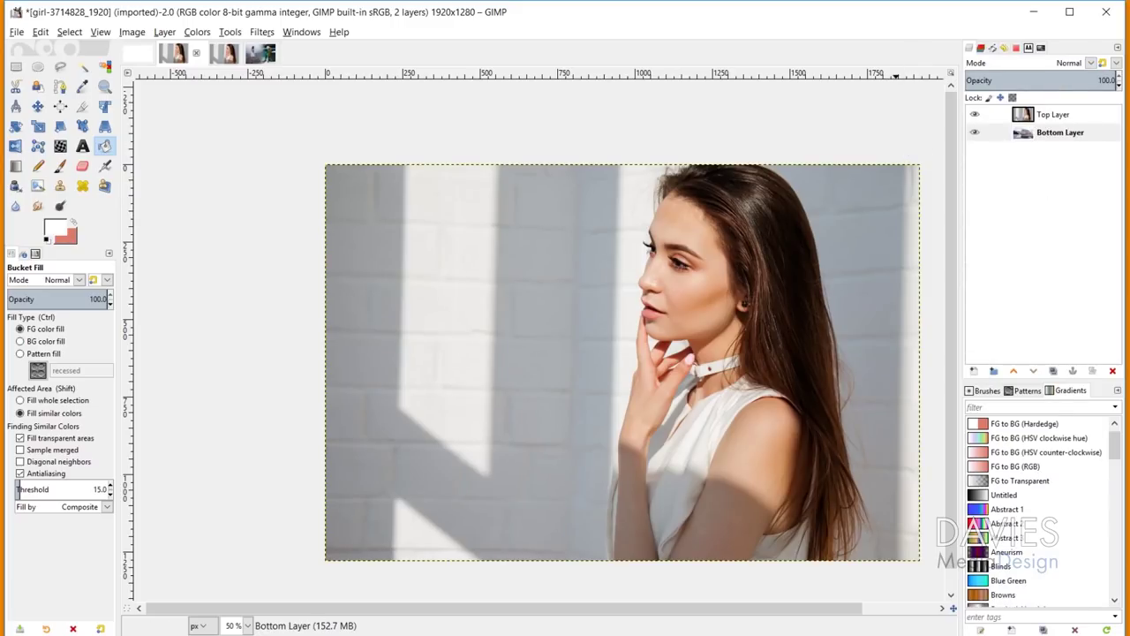
Set the Top Layer's blend mode to Dodge
{"action": "left_click", "coordinate": [991, 118]}
{"action": "left_click", "coordinate": [1092, 63]}
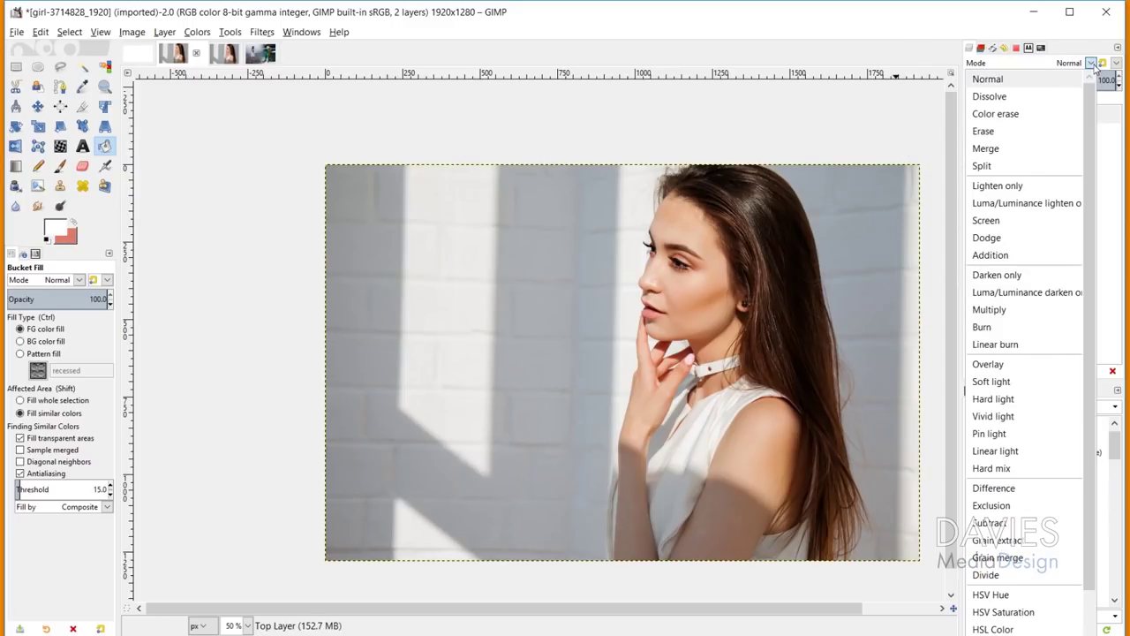
{"action": "left_click", "coordinate": [989, 238]}
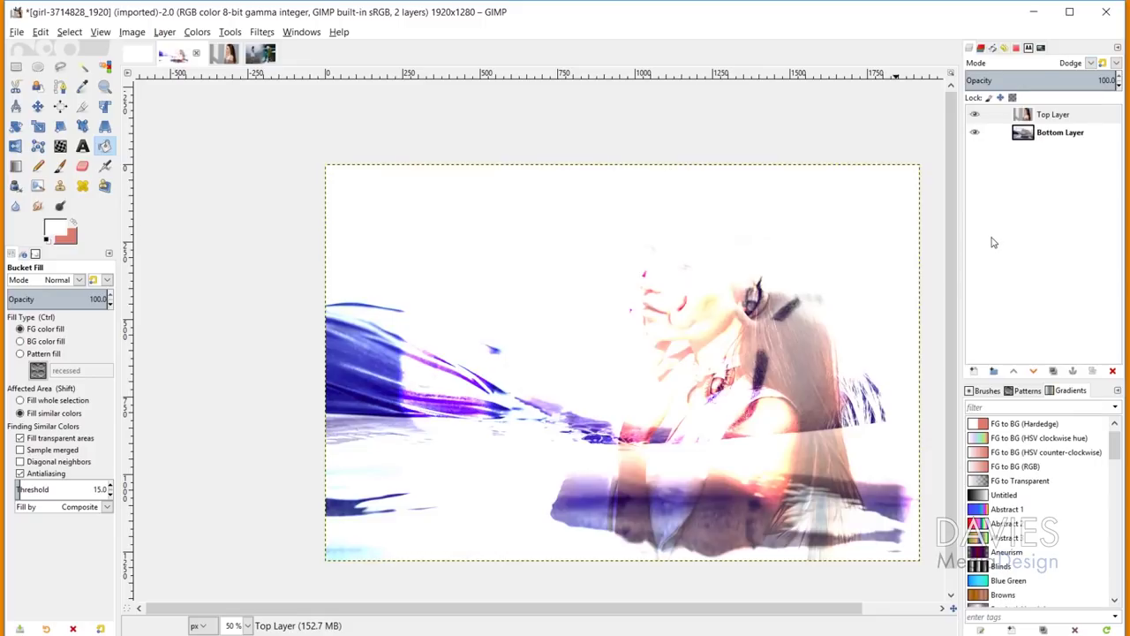
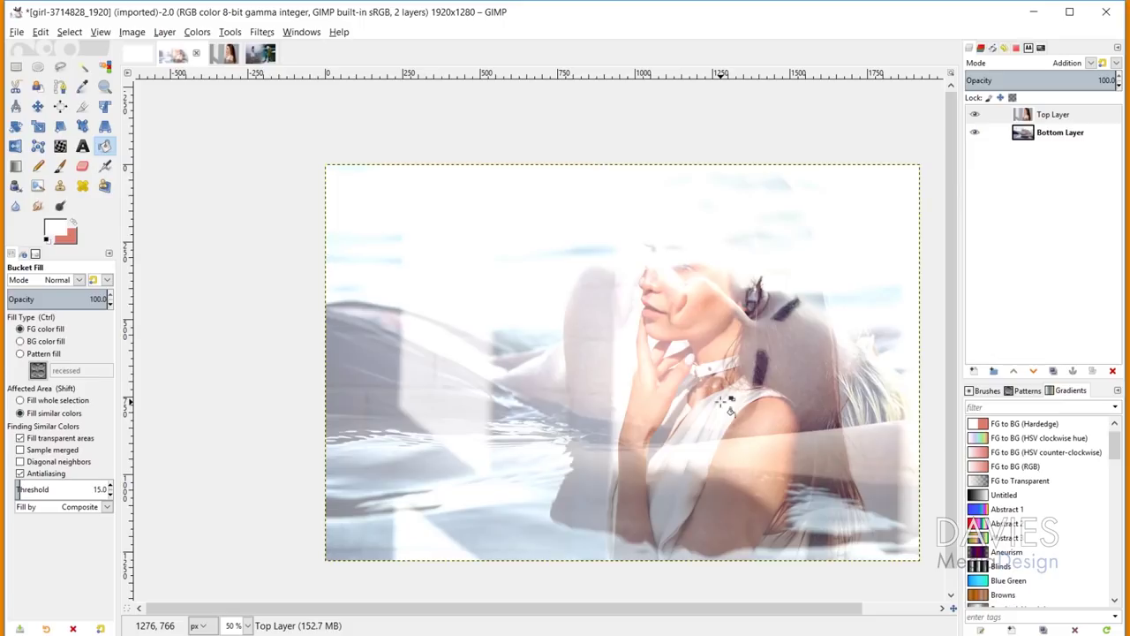
Set the Bottom Layer's blend mode to Addition and swap the layer order, returning the Top Layer above it
{"action": "left_click", "coordinate": [996, 134]}
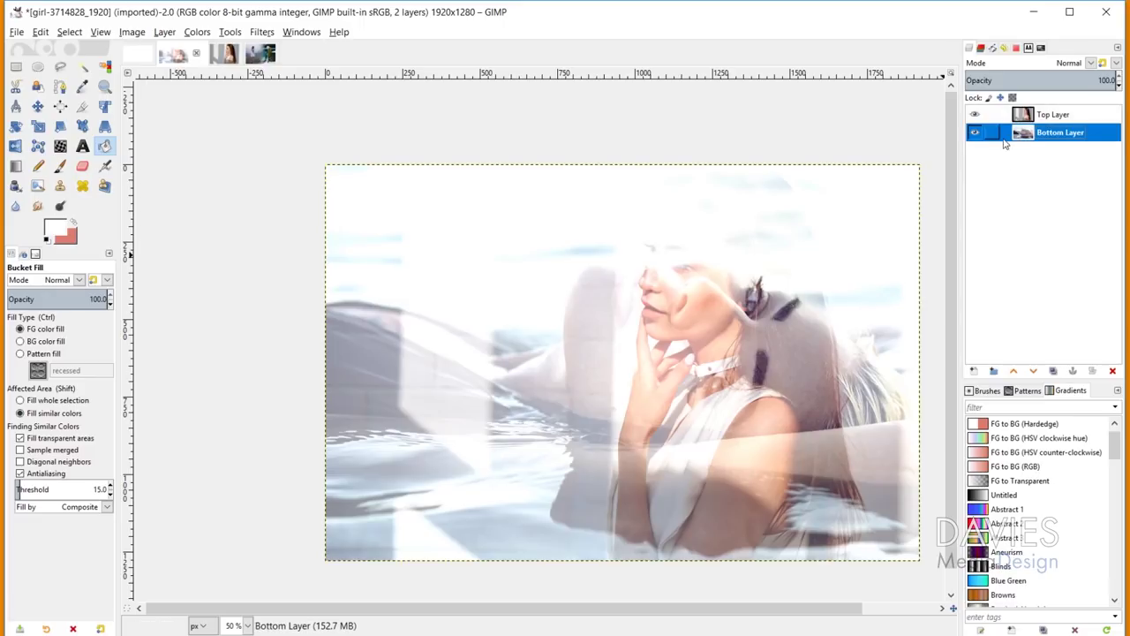
{"action": "left_click", "coordinate": [1091, 62]}
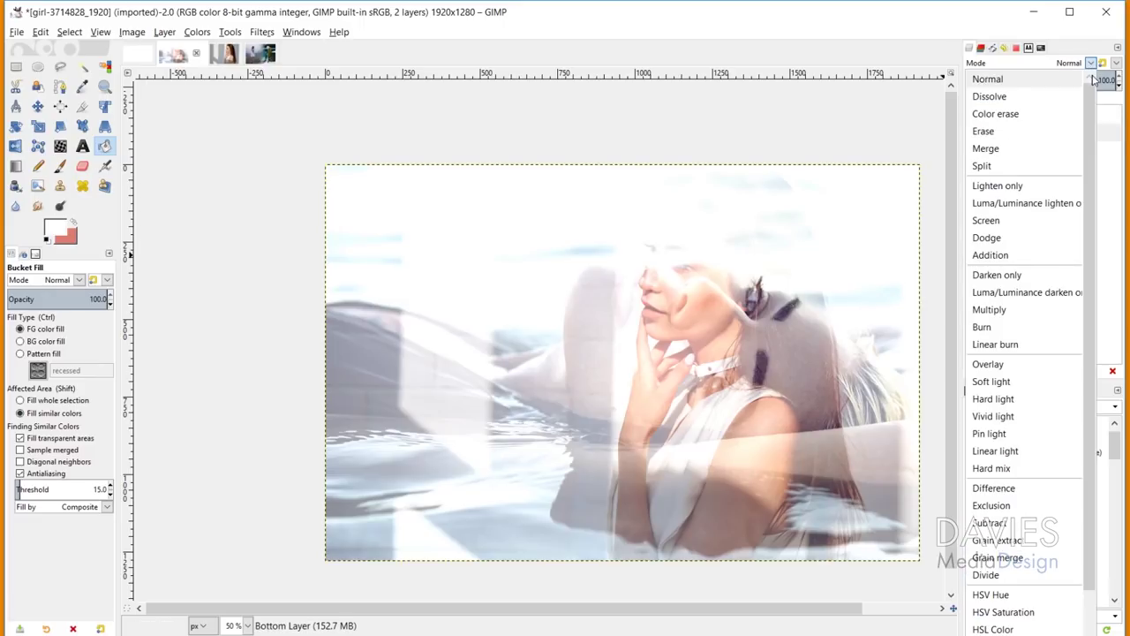
{"action": "left_click", "coordinate": [1030, 255]}
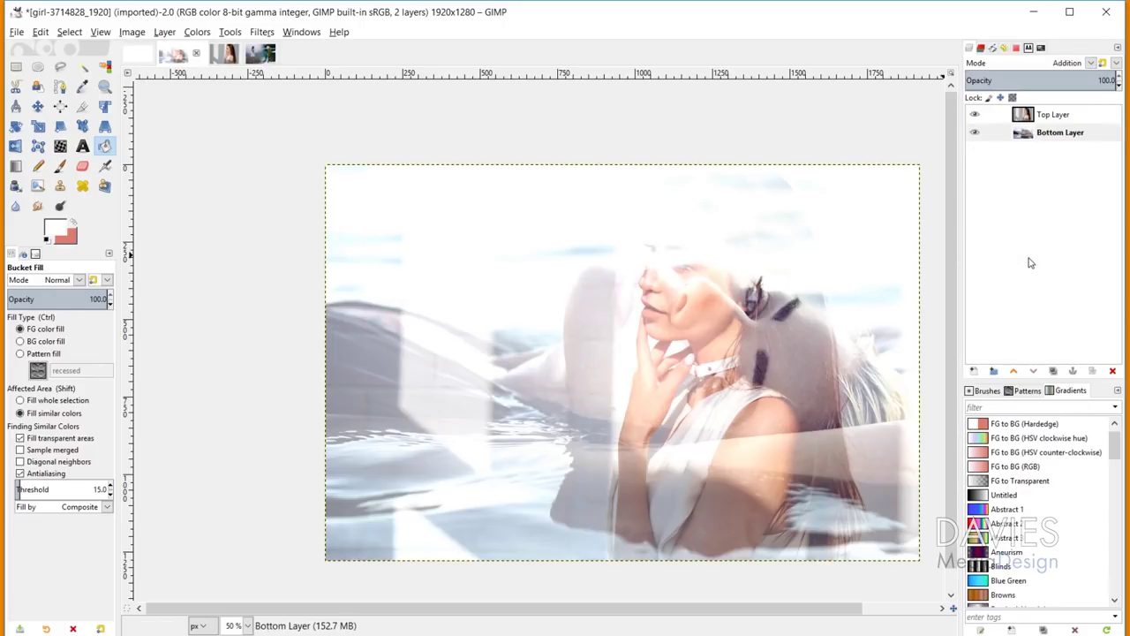
{"action": "mouse_move", "coordinate": [1027, 135]}
{"action": "left_mouse_down"}
{"action": "mouse_move", "coordinate": [1035, 114]}
{"action": "mouse_move", "coordinate": [1025, 157]}
{"action": "mouse_move", "coordinate": [1027, 118]}
{"action": "left_mouse_up"}
{"action": "left_click", "coordinate": [1033, 134]}
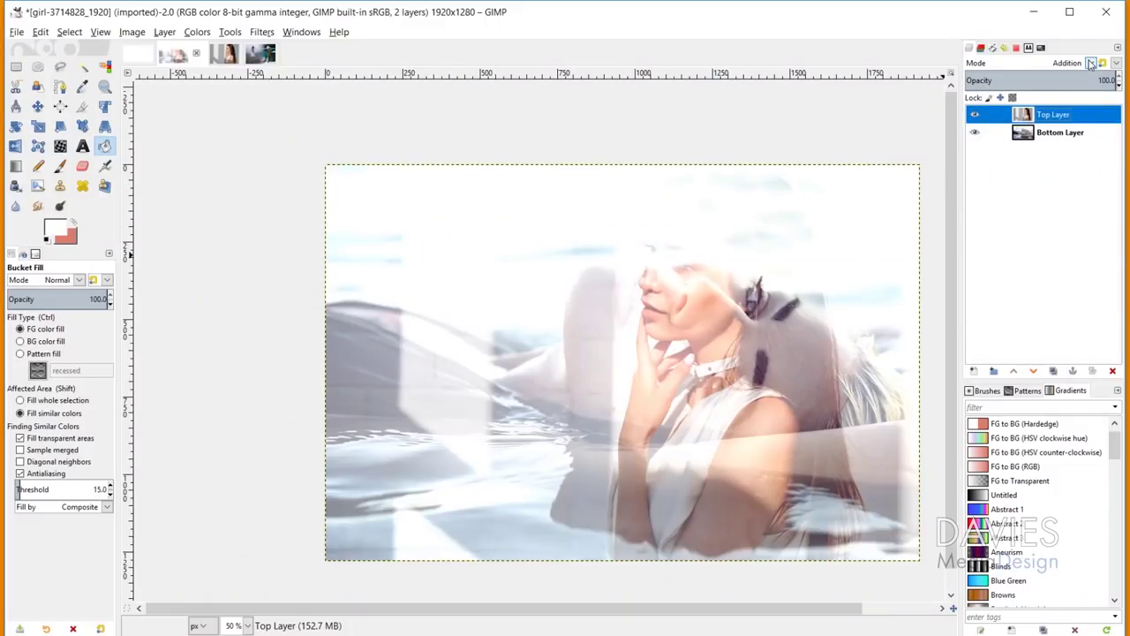
Set the Top Layer's blend mode to Darken only, compare it with Lighten only, and return to Darken only
{"action": "left_click", "coordinate": [1091, 63]}
{"action": "left_click", "coordinate": [1011, 283]}
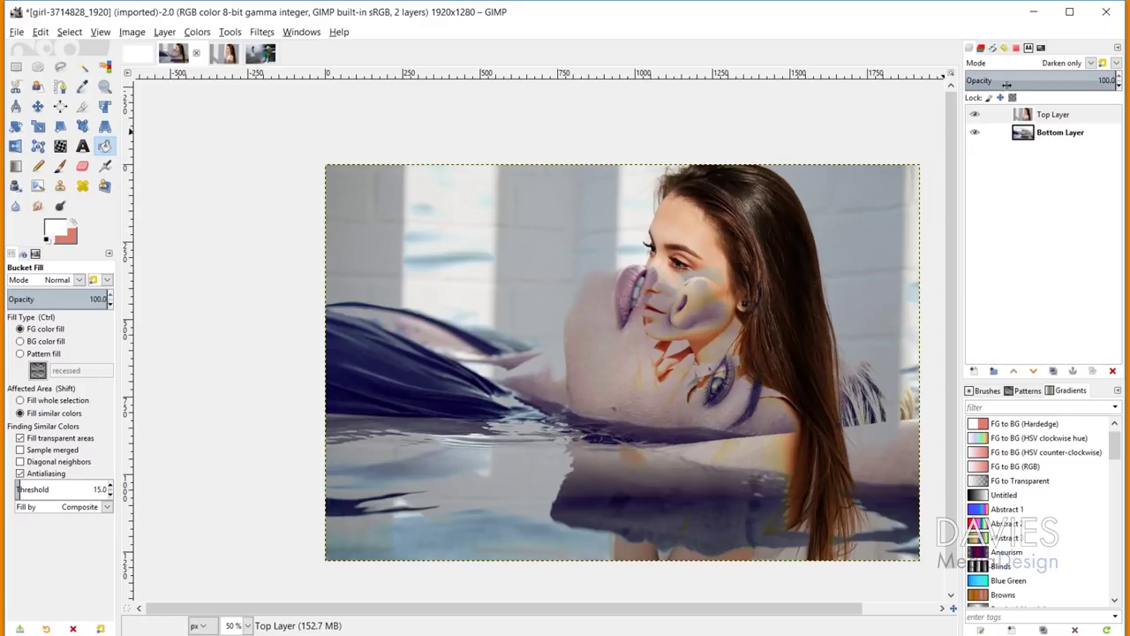
{"action": "left_click", "coordinate": [1091, 63]}
{"action": "key", "text": "Escape"}
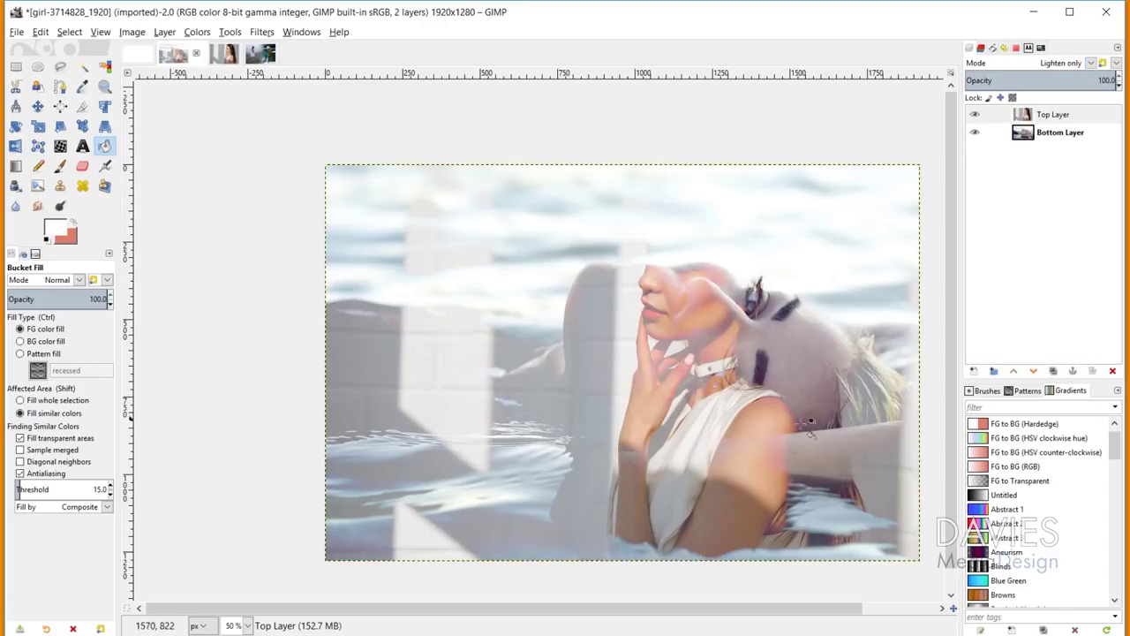
{"action": "left_click", "coordinate": [1091, 63]}
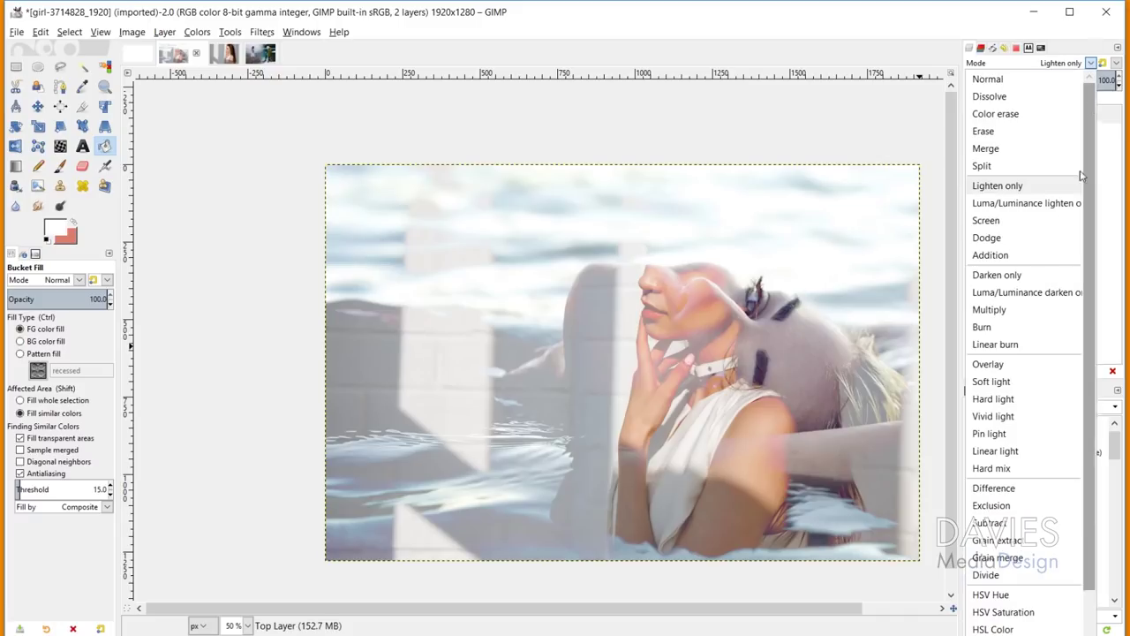
{"action": "left_click", "coordinate": [1037, 277]}
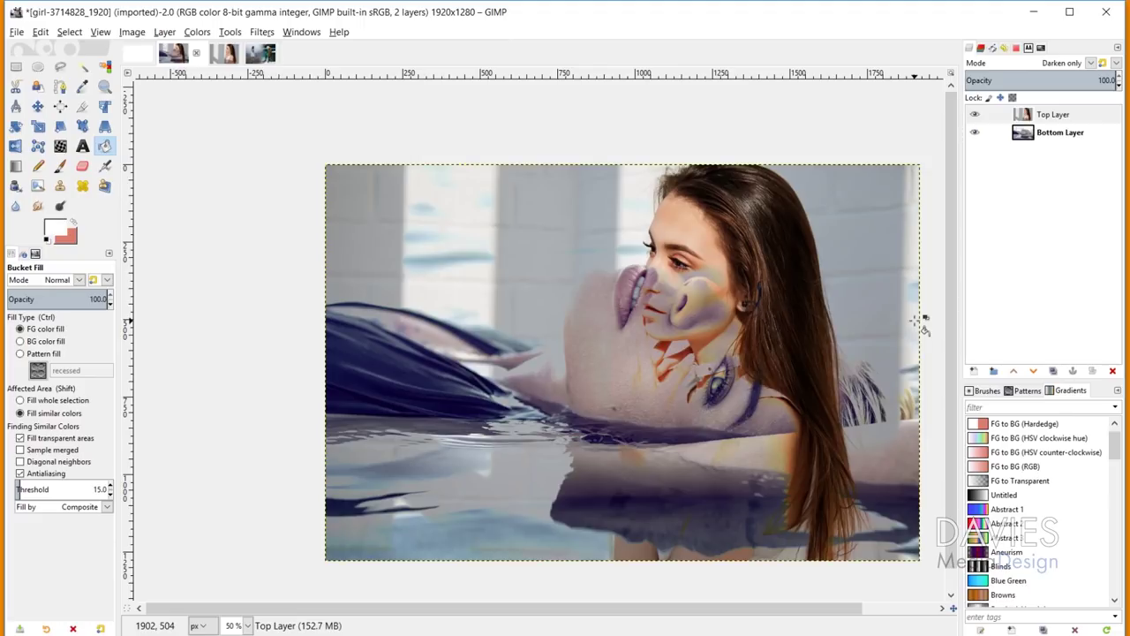
Examine the Darken only blend up close around the fingers, lips, nose and eye
{"action": "key", "text": "m"}
{"action": "scroll", "coordinate": [671, 367], "scroll_direction": "up", "scroll_amount": 6}
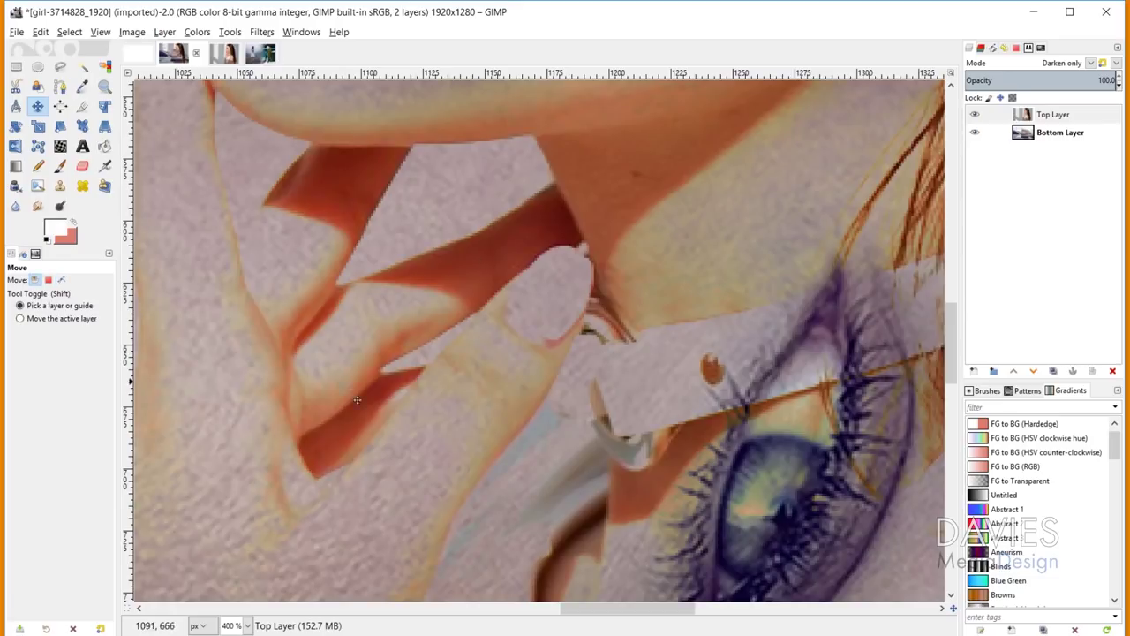
{"action": "scroll", "coordinate": [392, 327], "scroll_direction": "left", "scroll_amount": 2}
{"action": "scroll", "coordinate": [392, 328], "scroll_direction": "up", "scroll_amount": 10}
{"action": "scroll", "coordinate": [392, 328], "scroll_direction": "left", "scroll_amount": 3}
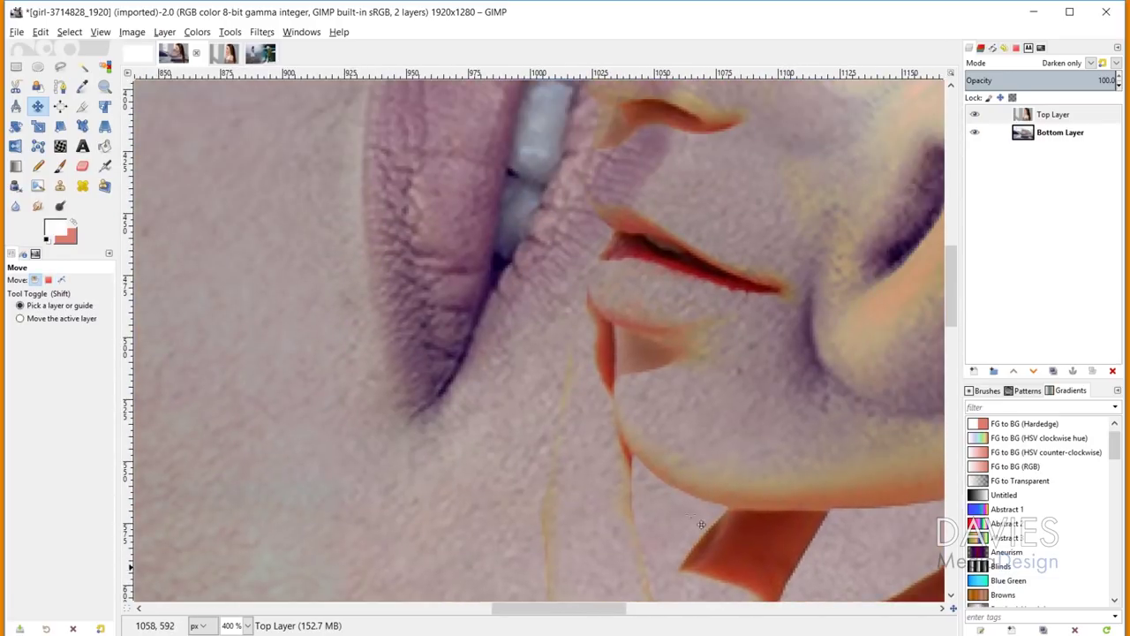
{"action": "scroll", "coordinate": [463, 512], "scroll_direction": "up", "scroll_amount": 5}
{"action": "scroll", "coordinate": [463, 513], "scroll_direction": "right", "scroll_amount": 2}
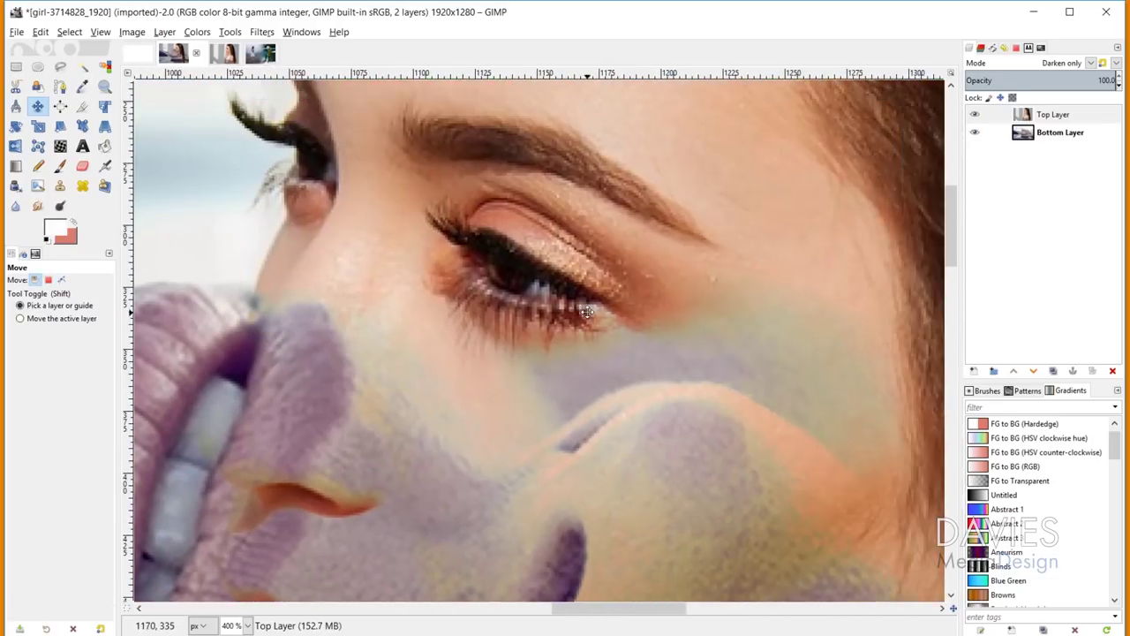
Compare the two photos by setting the Top Layer to Normal and toggling its visibility, and restore Darken only
{"action": "left_click", "coordinate": [1091, 62]}
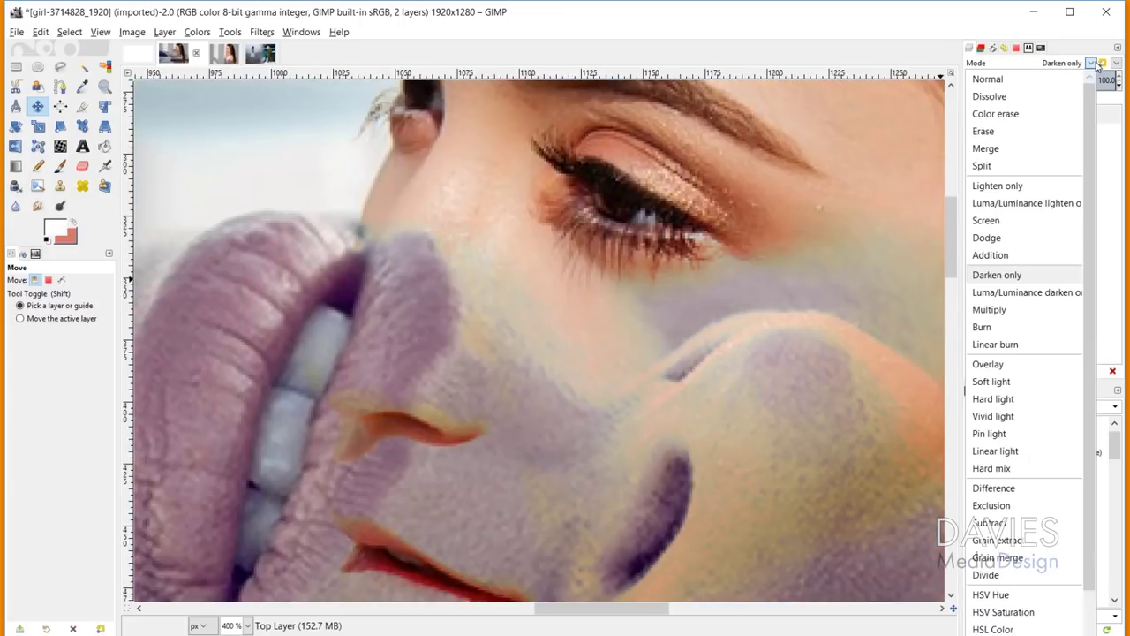
{"action": "left_click", "coordinate": [1044, 79]}
{"action": "left_click", "coordinate": [975, 114]}
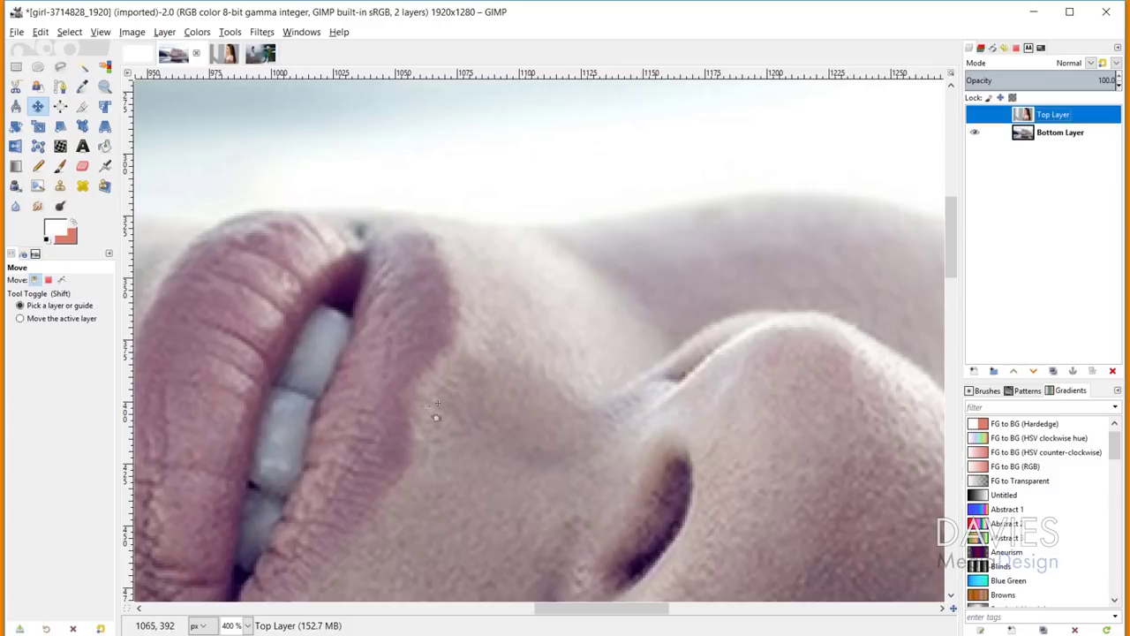
{"action": "left_click", "coordinate": [974, 115]}
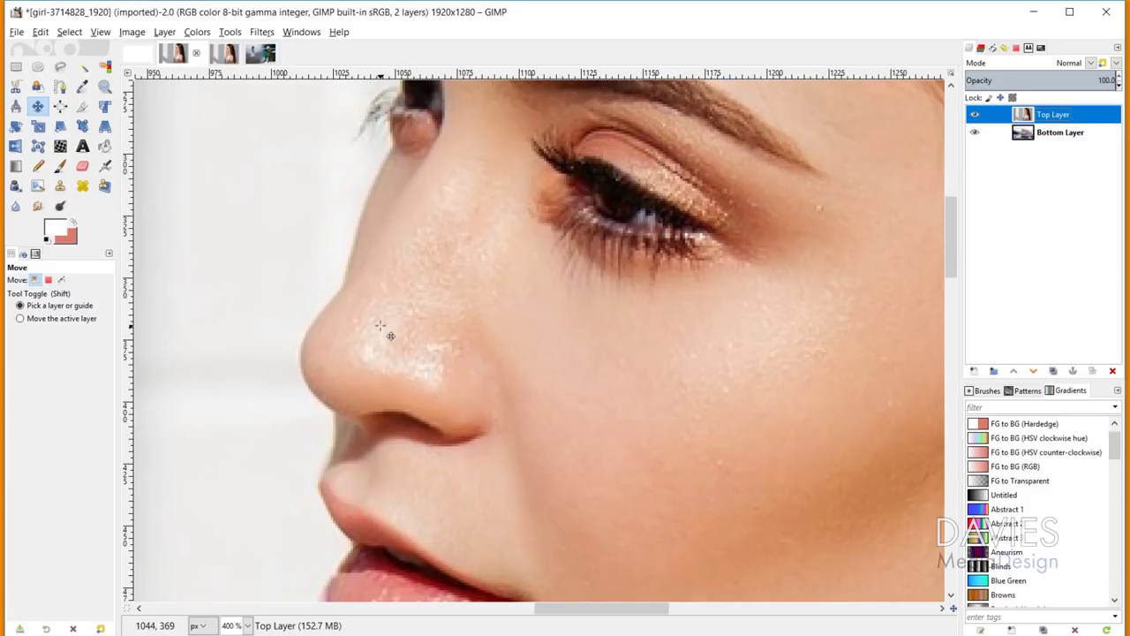
{"action": "left_click", "coordinate": [1070, 62]}
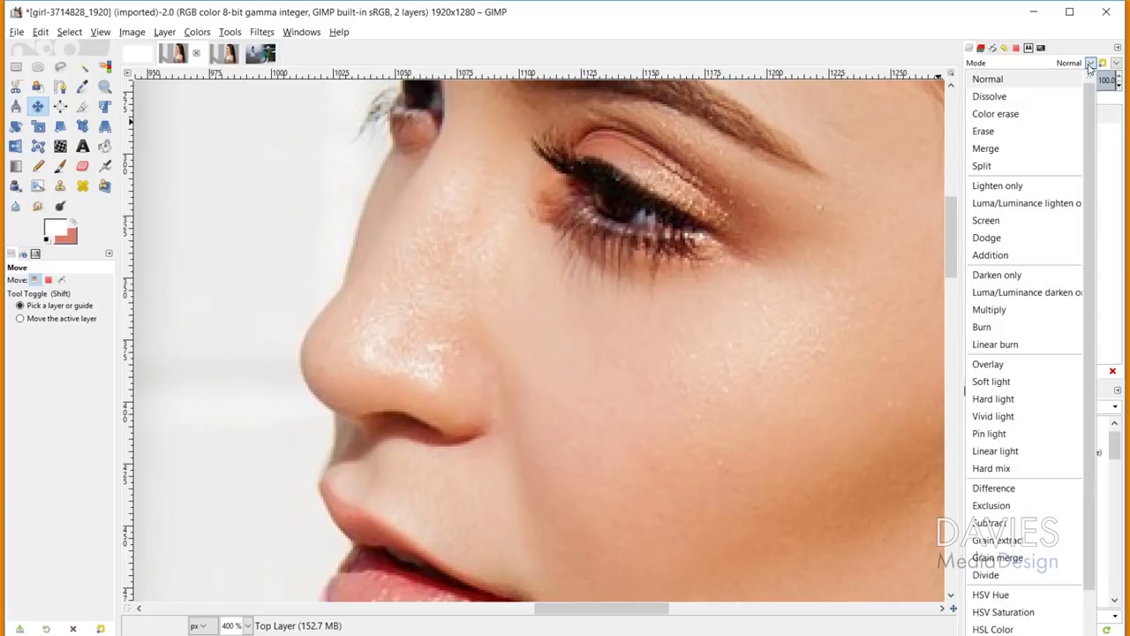
{"action": "left_click", "coordinate": [1026, 274]}
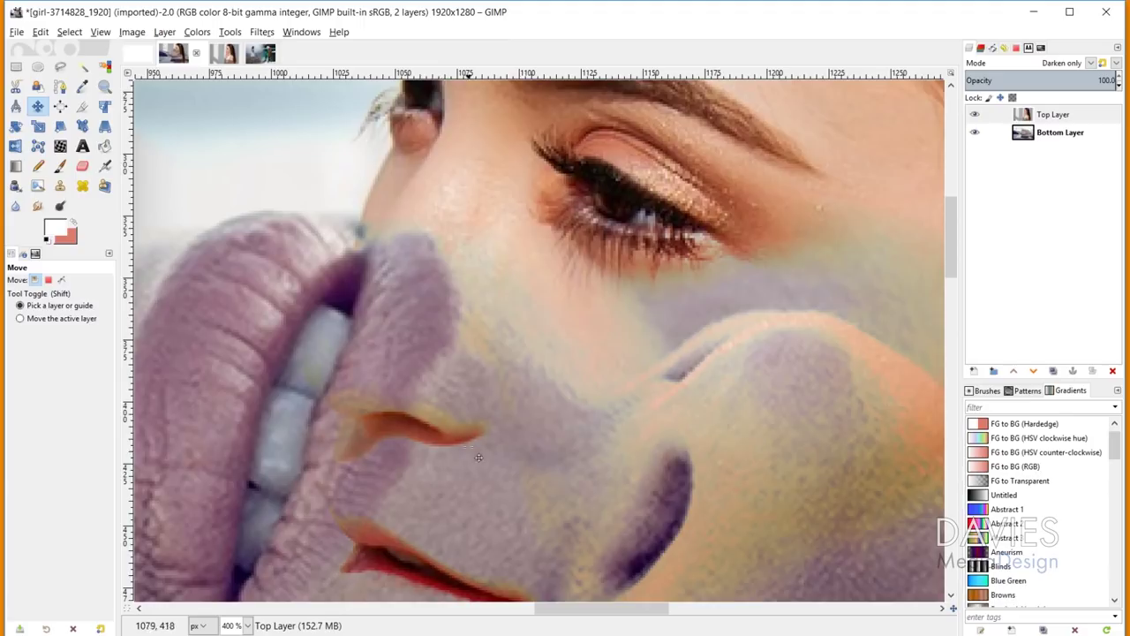
Add a new layer filled with white above the Top Layer
{"action": "scroll", "coordinate": [231, 418], "scroll_direction": "down", "scroll_amount": 5}
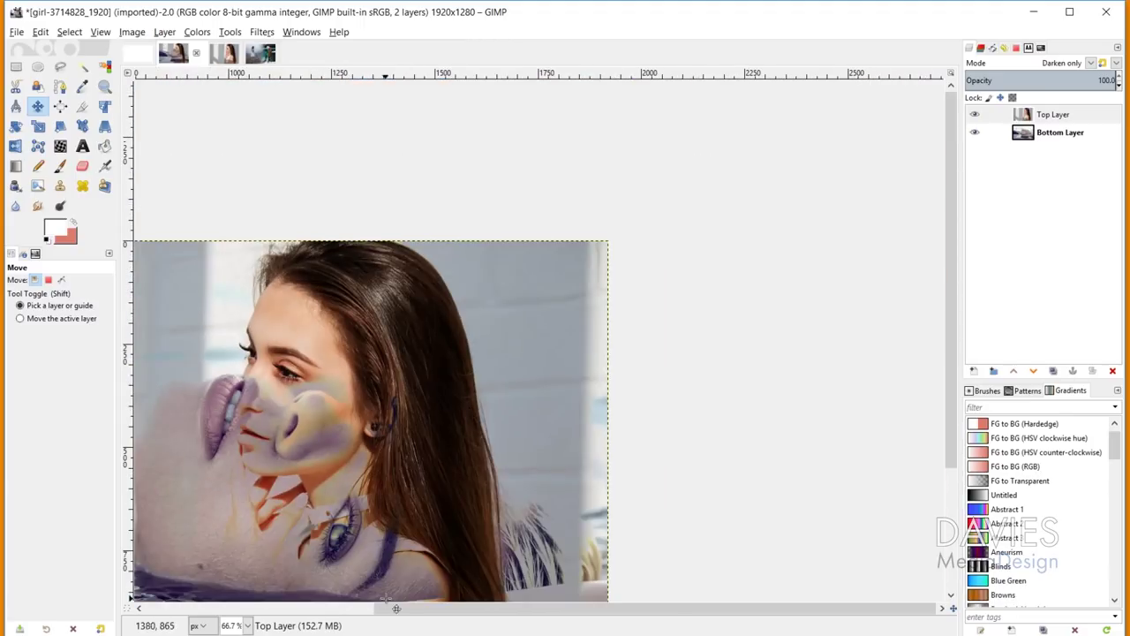
{"action": "scroll", "coordinate": [403, 614], "scroll_direction": "left", "scroll_amount": 5}
{"action": "scroll", "coordinate": [406, 547], "scroll_direction": "down", "scroll_amount": 3}
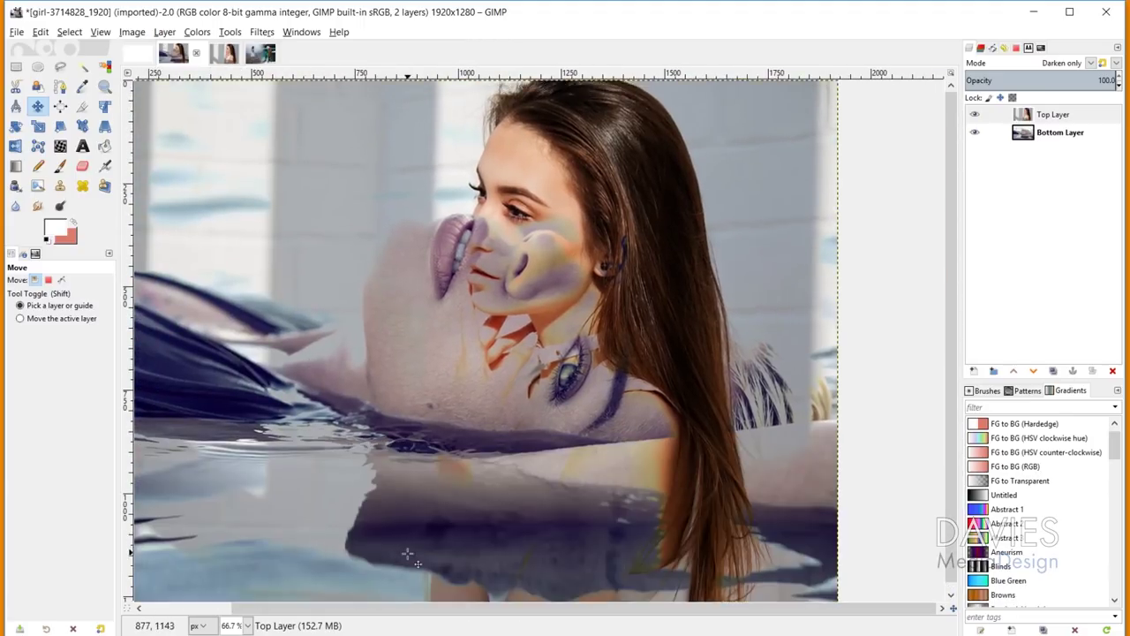
{"action": "scroll", "coordinate": [406, 614], "scroll_direction": "left", "scroll_amount": 2}
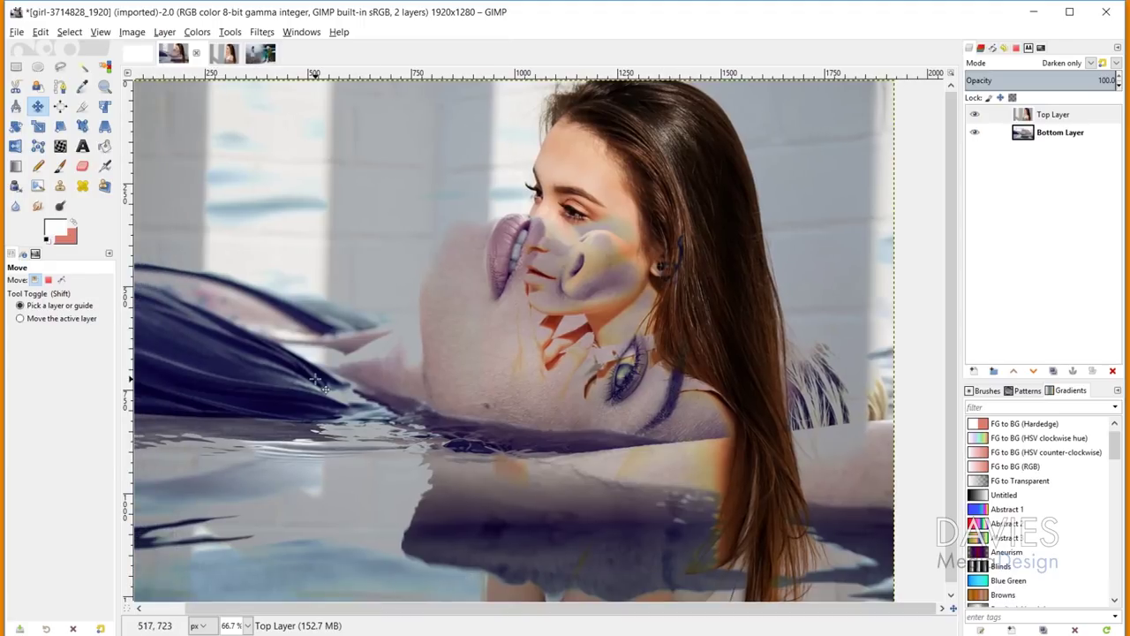
{"action": "scroll", "coordinate": [315, 380], "scroll_direction": "down", "scroll_amount": 1}
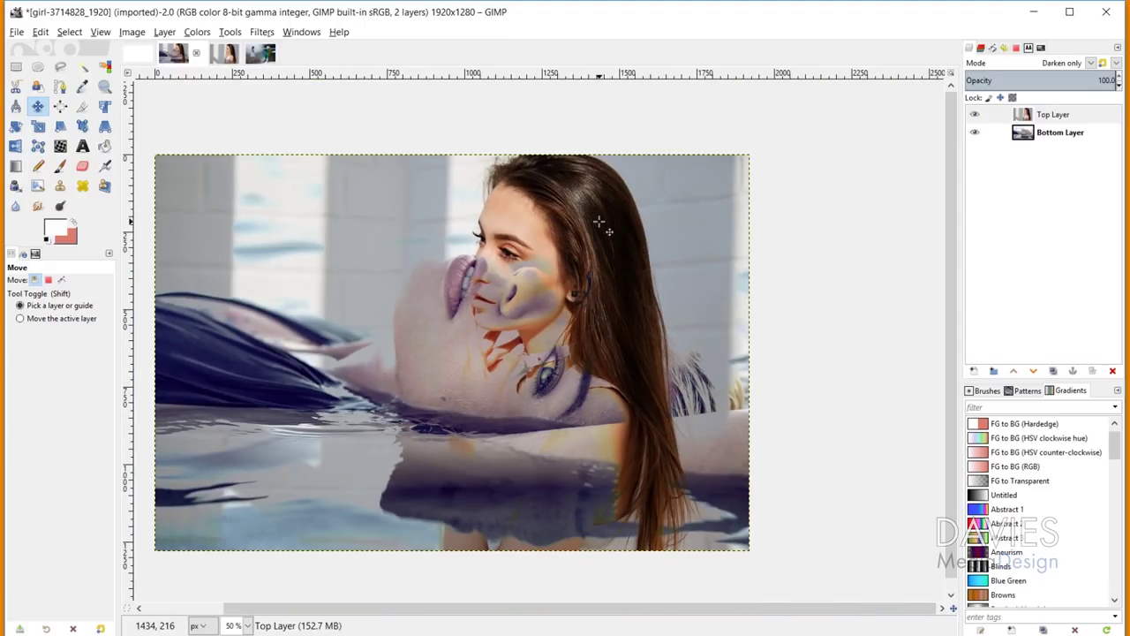
{"action": "left_click", "coordinate": [973, 371]}
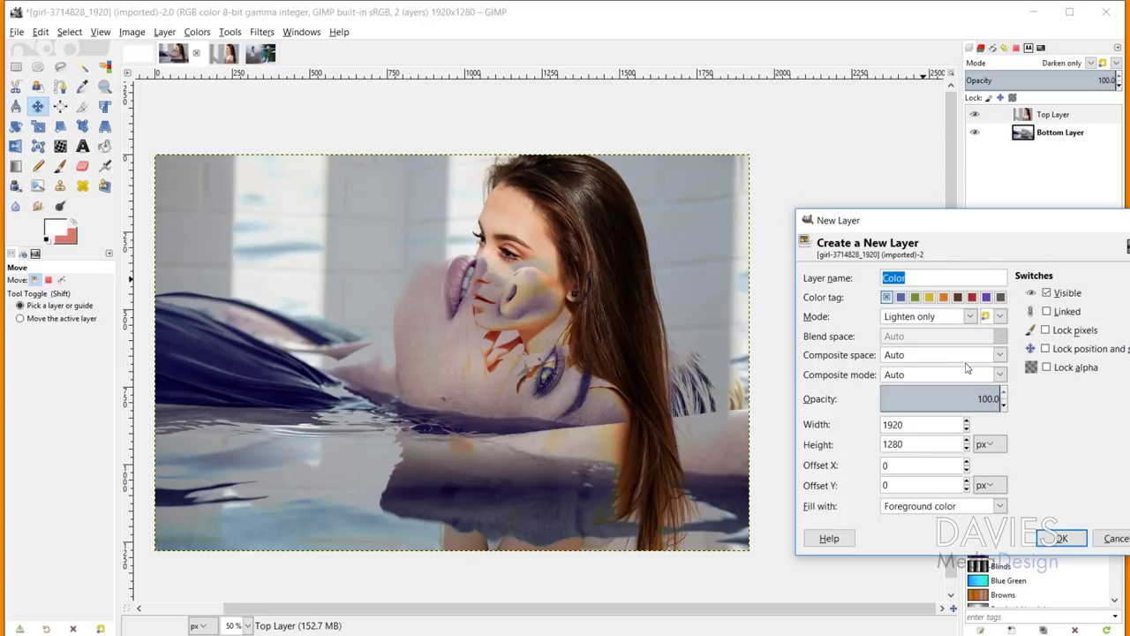
{"action": "left_click", "coordinate": [943, 508]}
{"action": "left_click", "coordinate": [923, 557]}
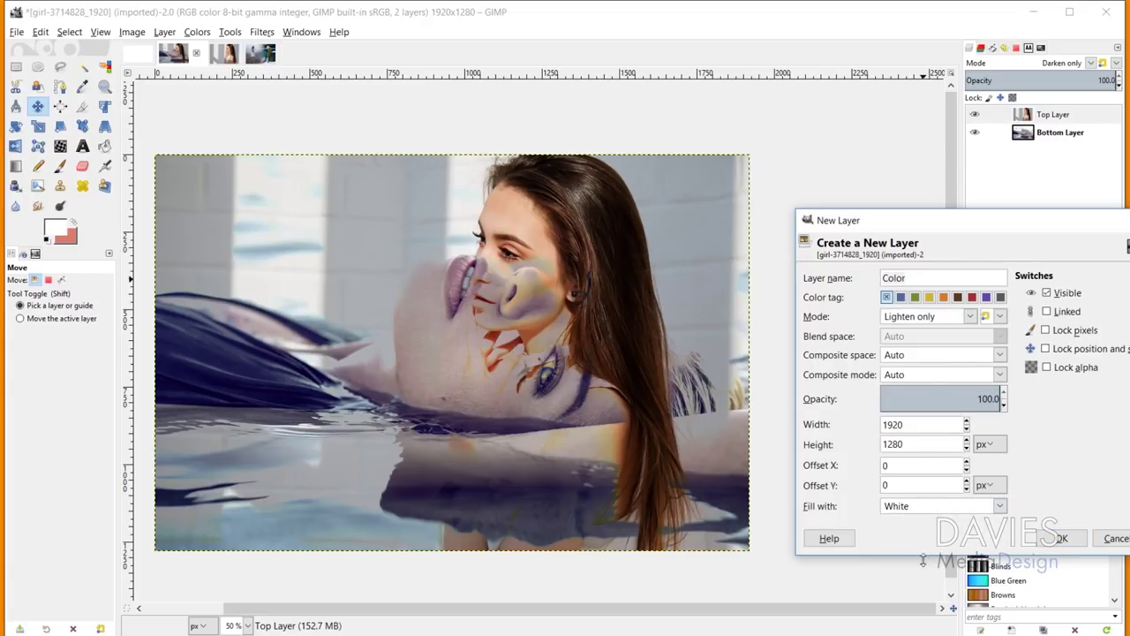
{"action": "left_click", "coordinate": [1057, 538]}
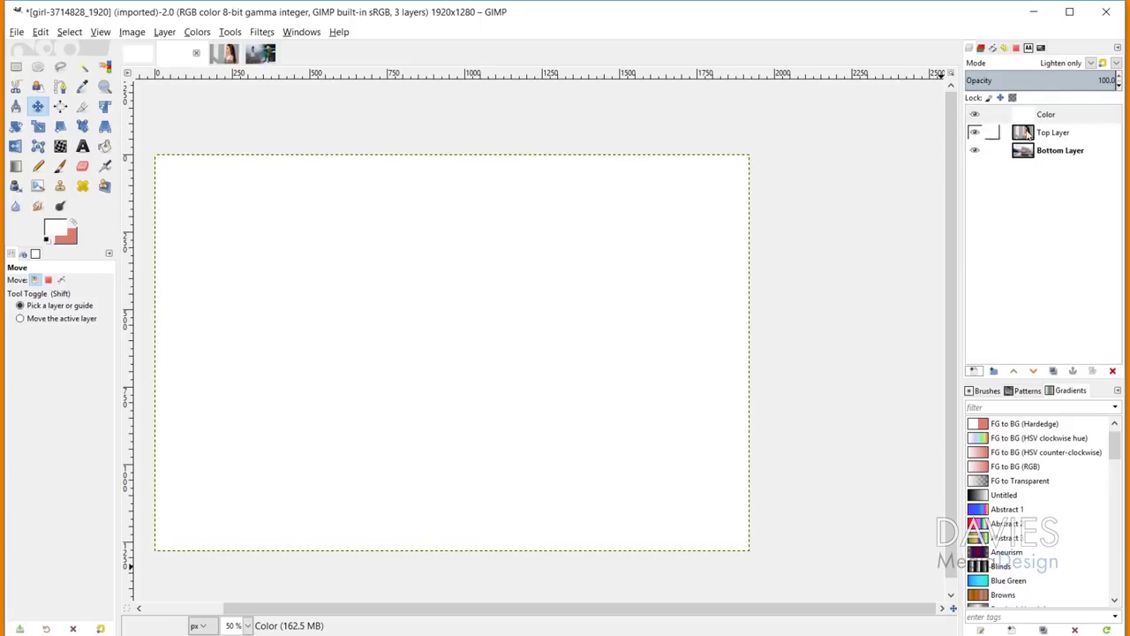
Set the white layer's blend mode to Darken only to test it over the two photos, and delete the layer
{"action": "left_click", "coordinate": [1091, 64]}
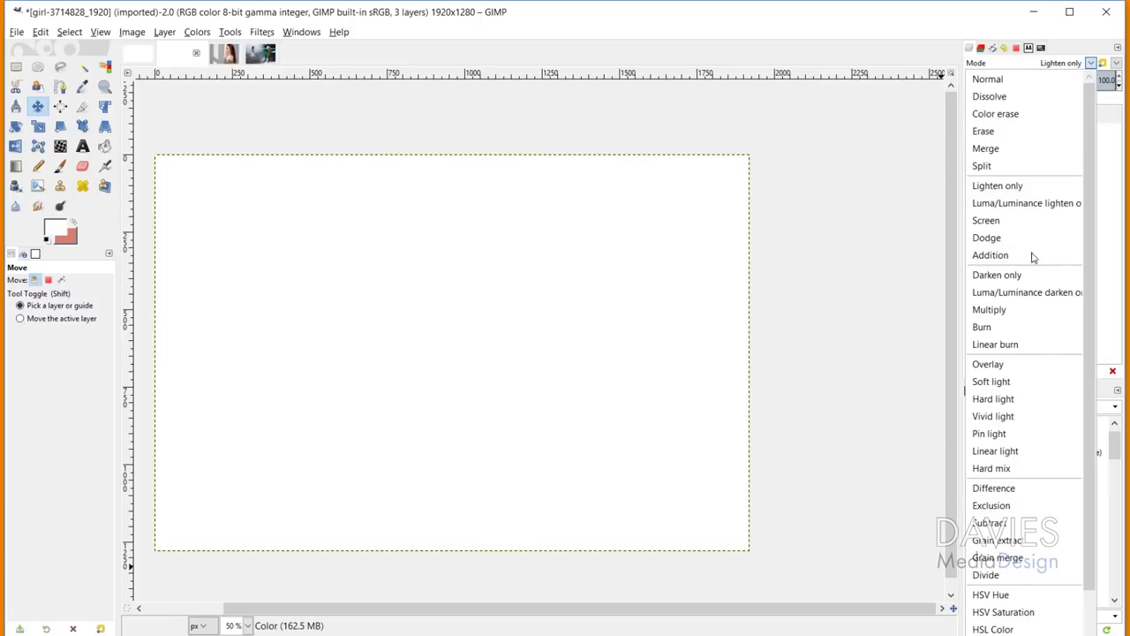
{"action": "left_click", "coordinate": [1002, 275]}
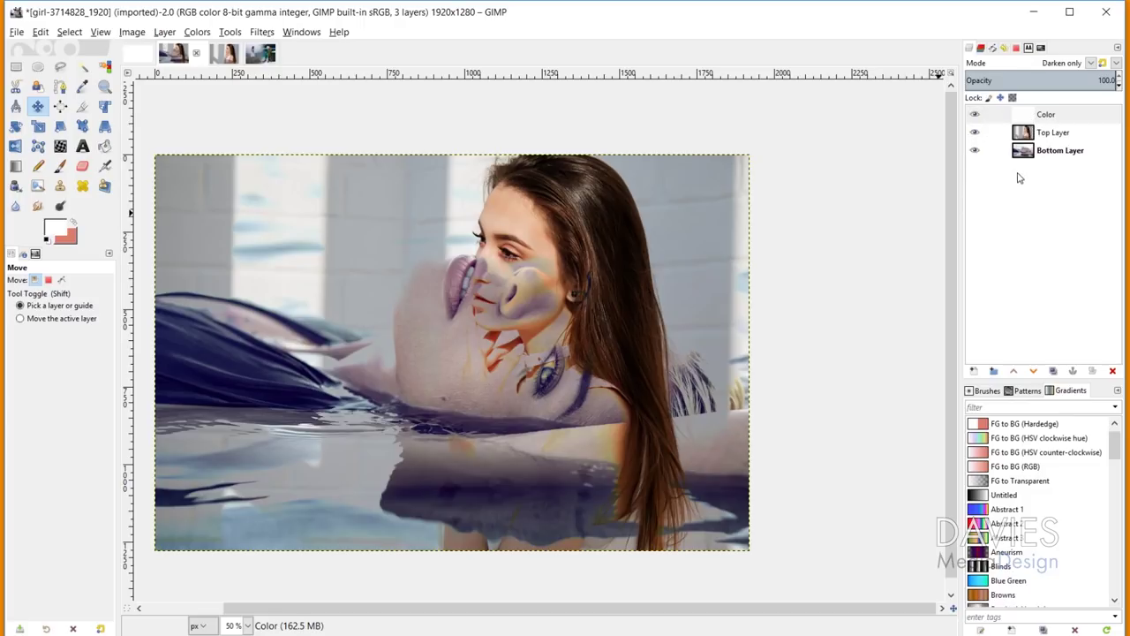
{"action": "left_click", "coordinate": [1032, 116]}
{"action": "left_click", "coordinate": [1030, 134]}
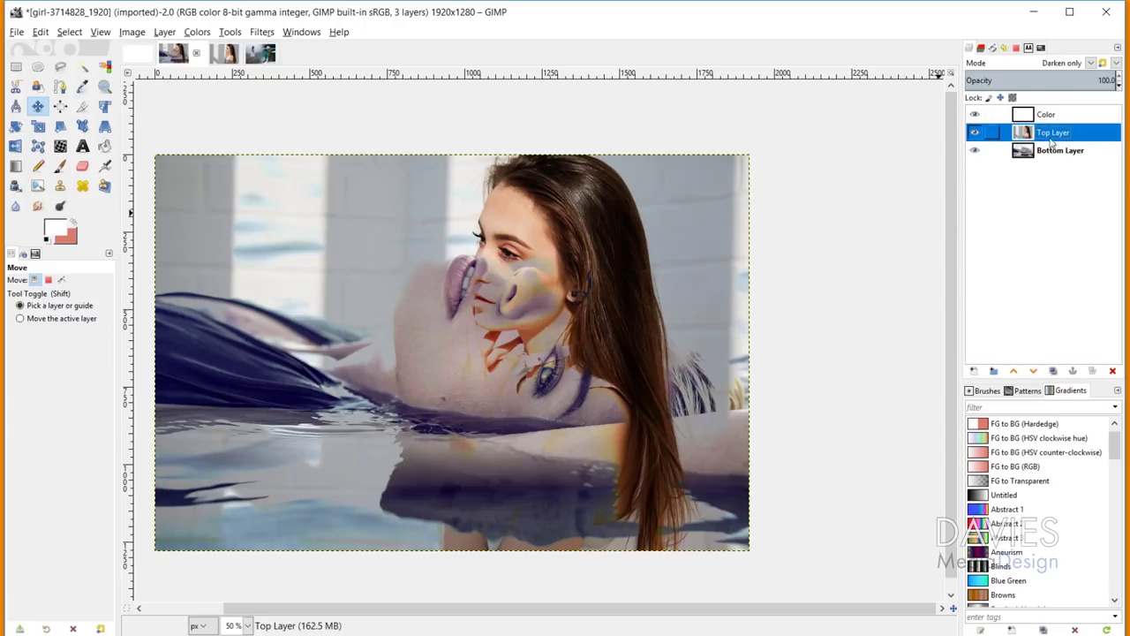
{"action": "left_click", "coordinate": [1044, 151]}
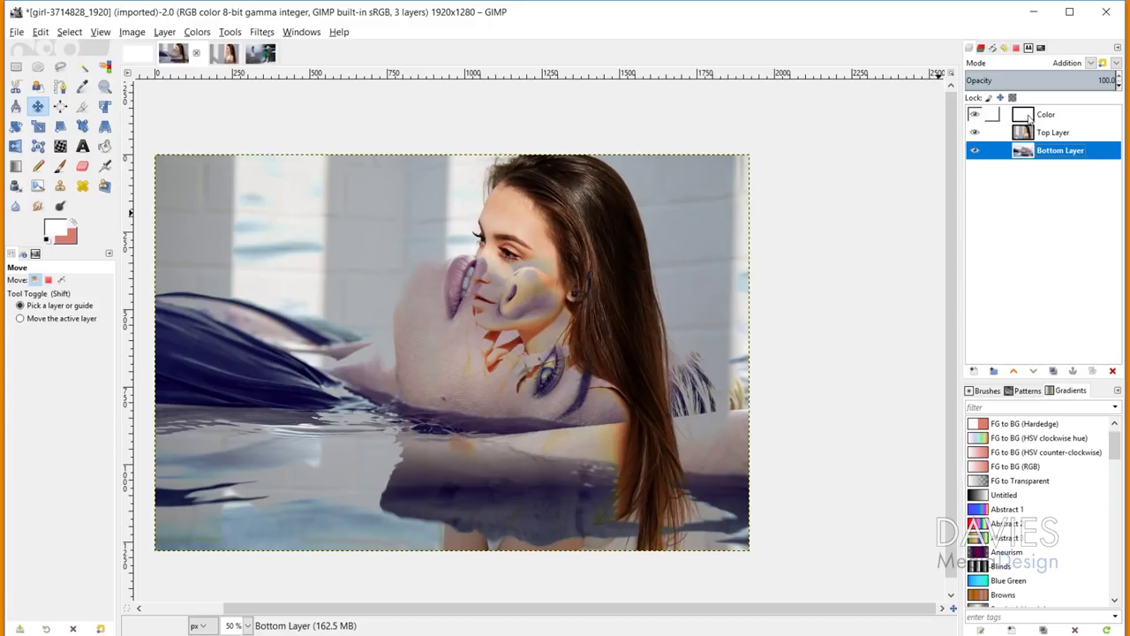
{"action": "left_click", "coordinate": [1027, 117]}
{"action": "left_click", "coordinate": [1112, 371]}
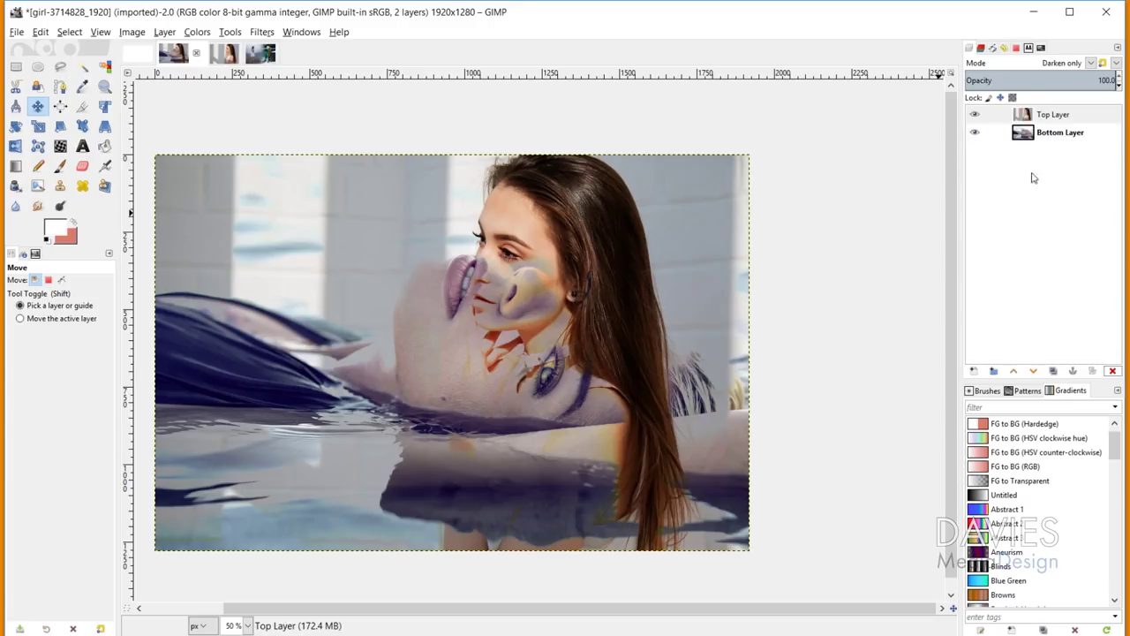
Set the Top Layer's blend mode to Luma/Luminance darken only, and switch it to Multiply
{"action": "left_click", "coordinate": [1051, 115]}
{"action": "left_click", "coordinate": [1091, 62]}
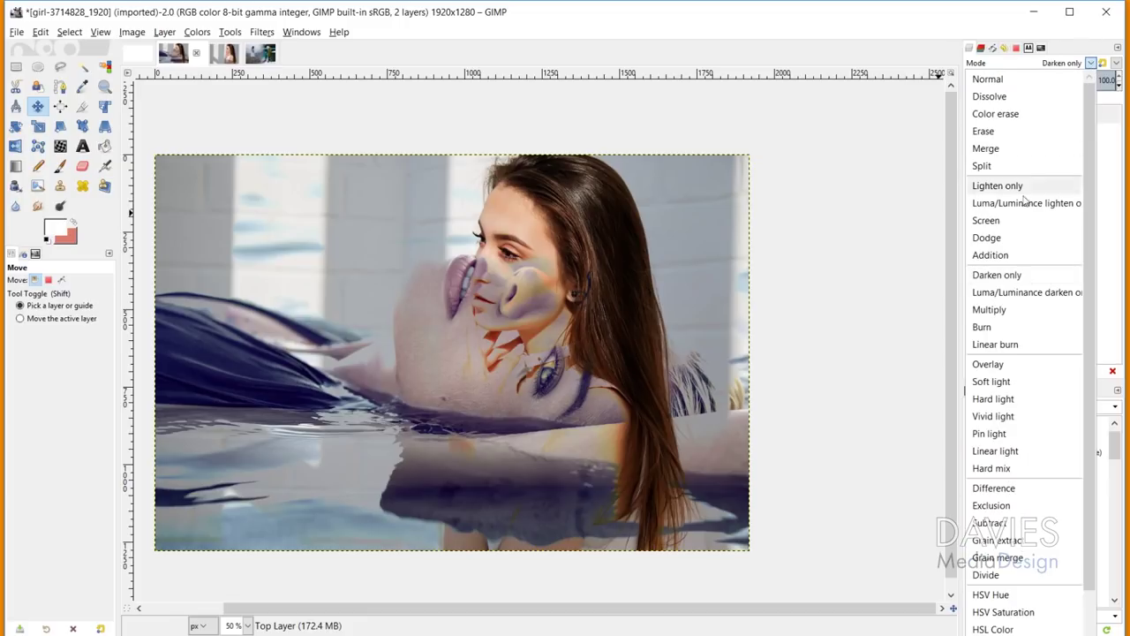
{"action": "left_click", "coordinate": [1027, 293]}
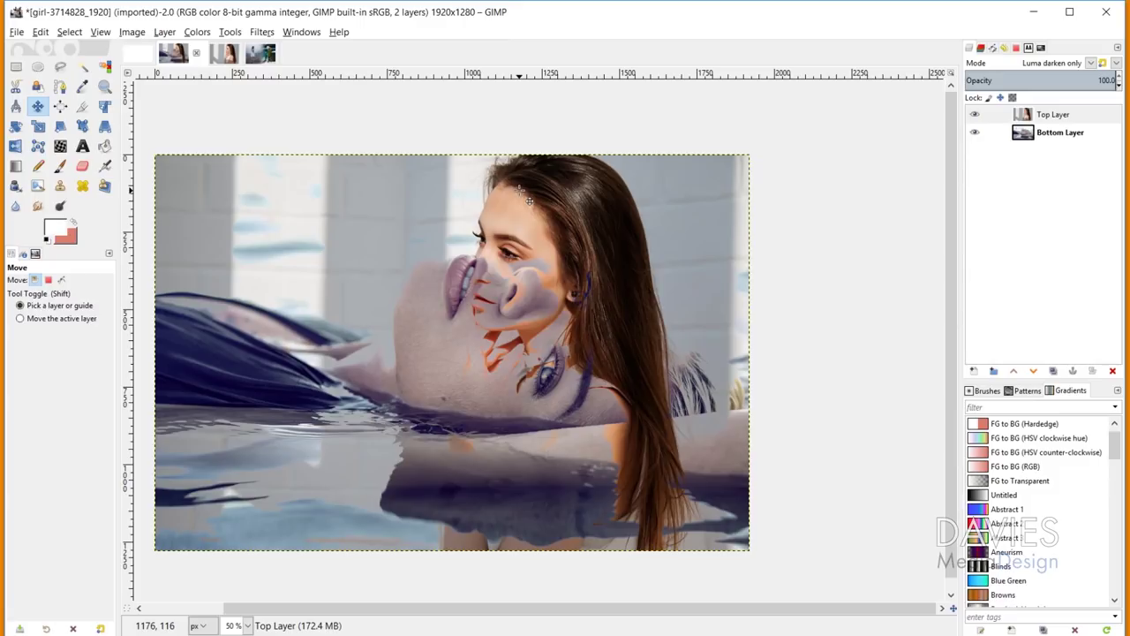
{"action": "left_click", "coordinate": [1090, 62]}
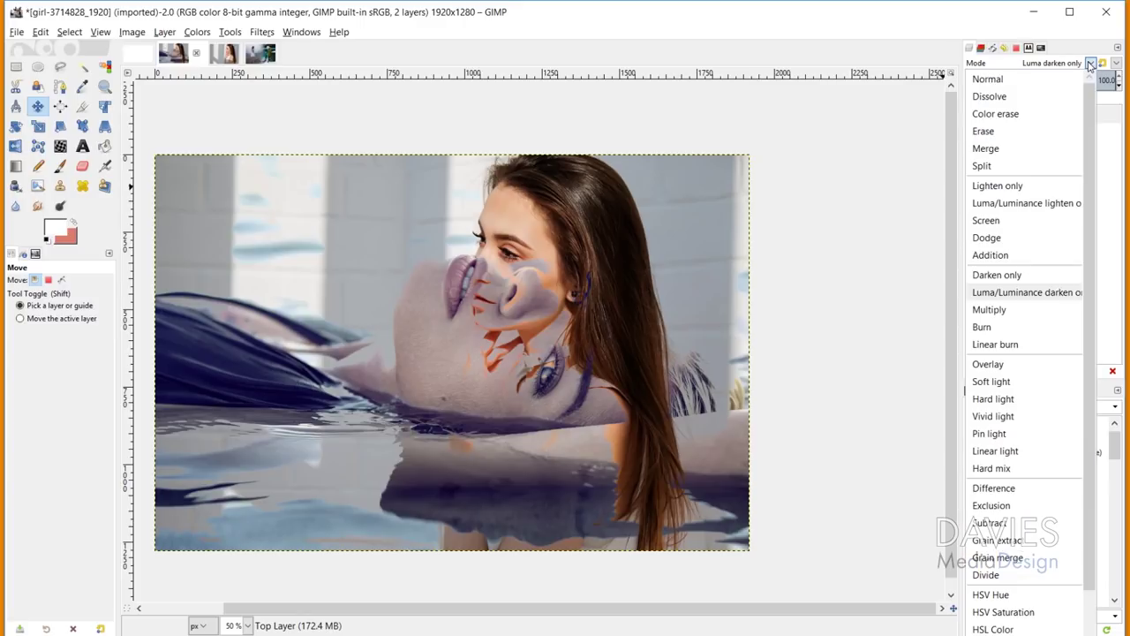
{"action": "left_click", "coordinate": [989, 310]}
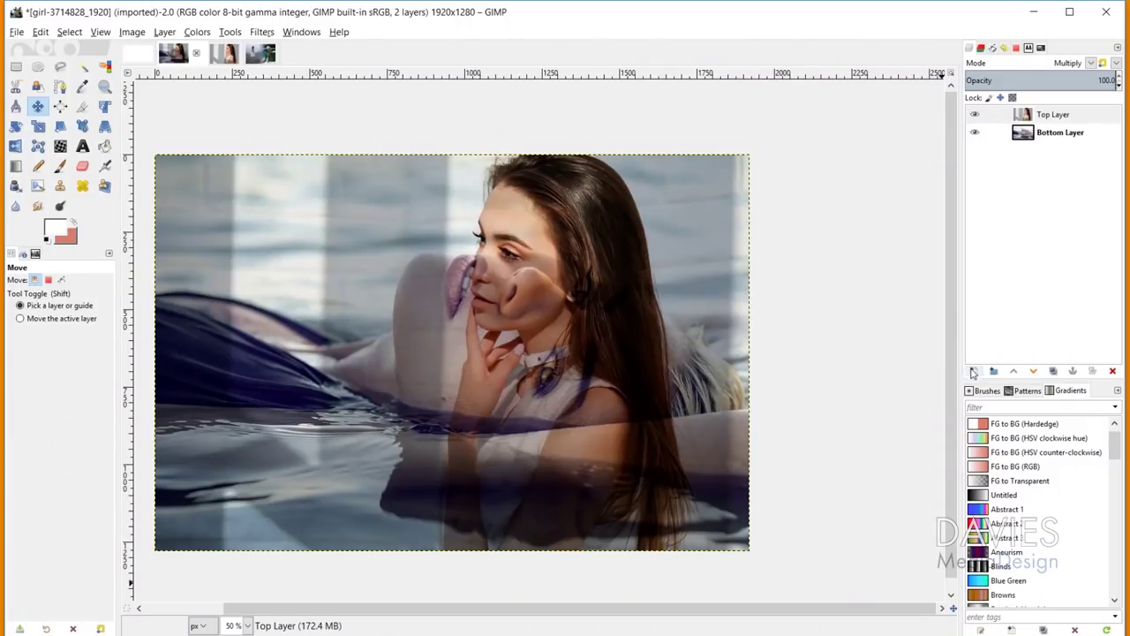
Add a new layer named Color filled with transparency above the Top Layer
{"action": "left_click", "coordinate": [973, 371]}
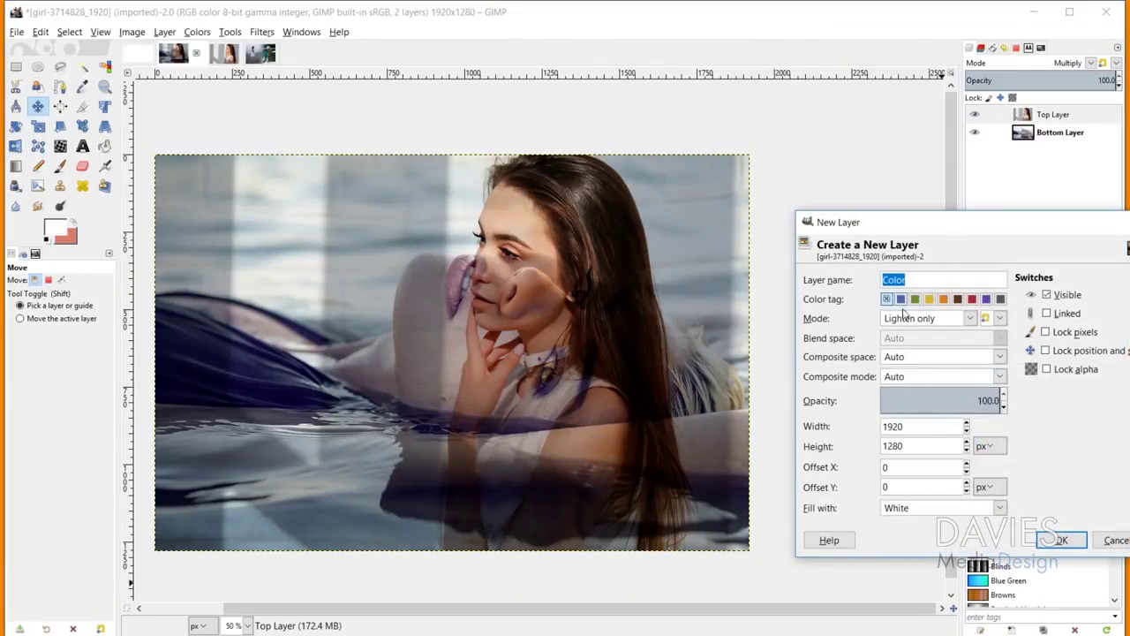
{"action": "left_click", "coordinate": [953, 508]}
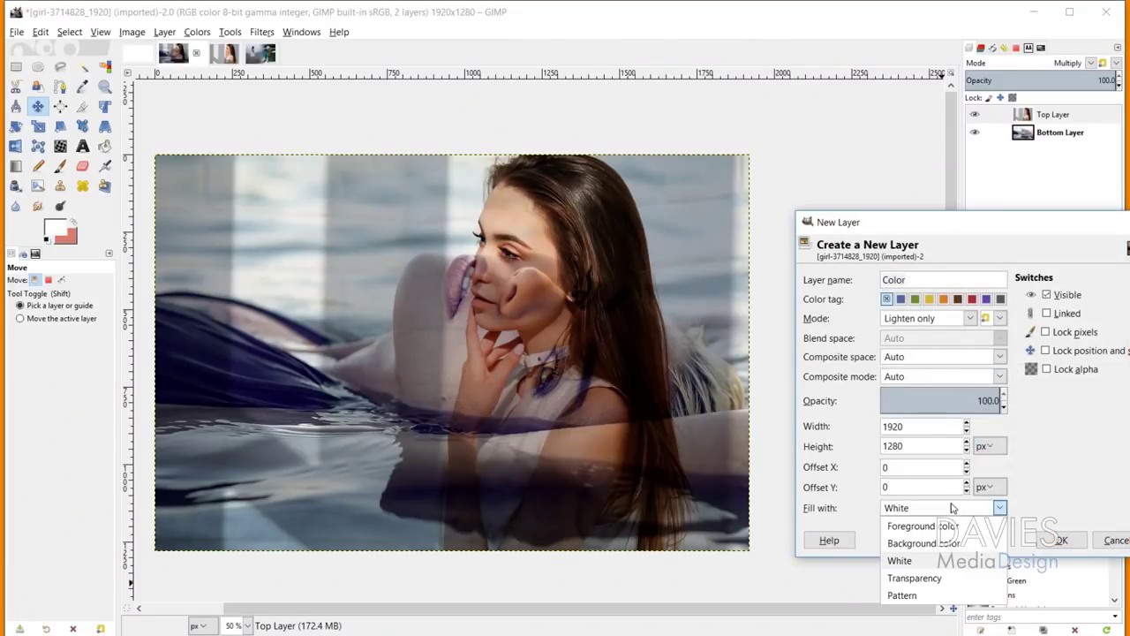
{"action": "left_click", "coordinate": [927, 578]}
{"action": "left_click", "coordinate": [1062, 540]}
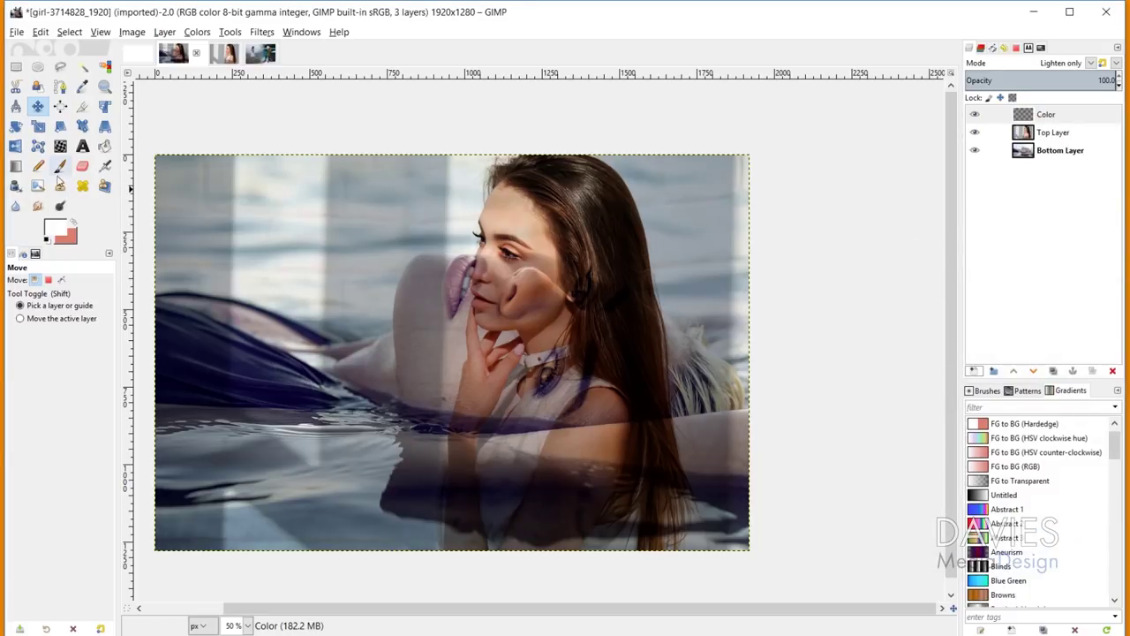
Set the foreground color to black (000000) and fill the Color layer with it using Bucket Fill
{"action": "left_click", "coordinate": [56, 231]}
{"action": "left_click_drag", "start_coordinate": [97, 217], "coordinate": [76, 231]}
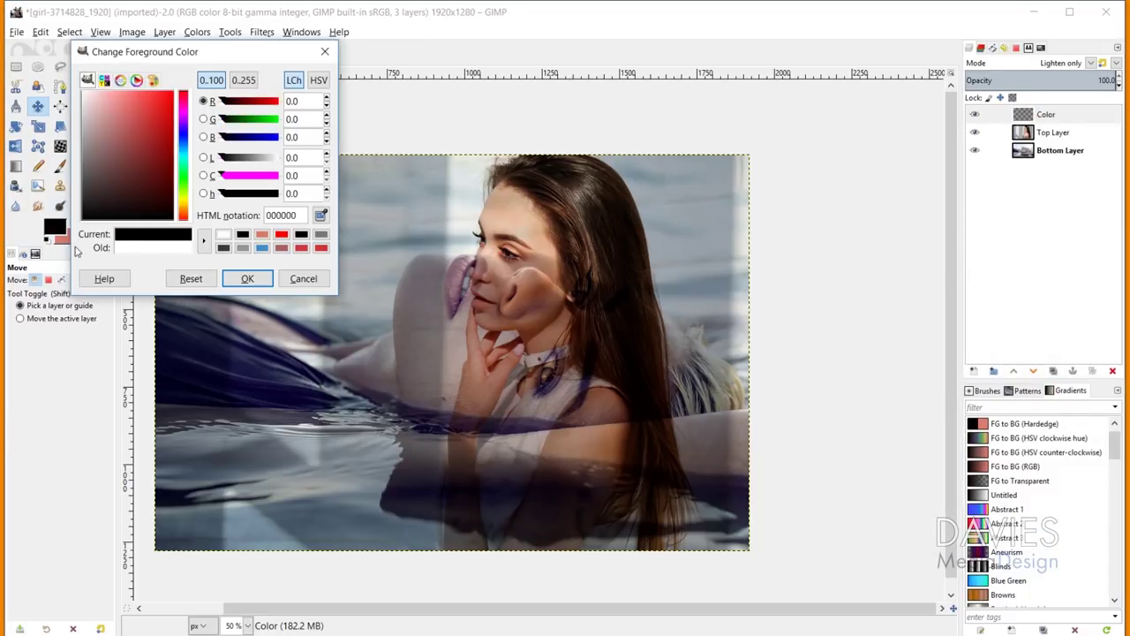
{"action": "left_click", "coordinate": [247, 278]}
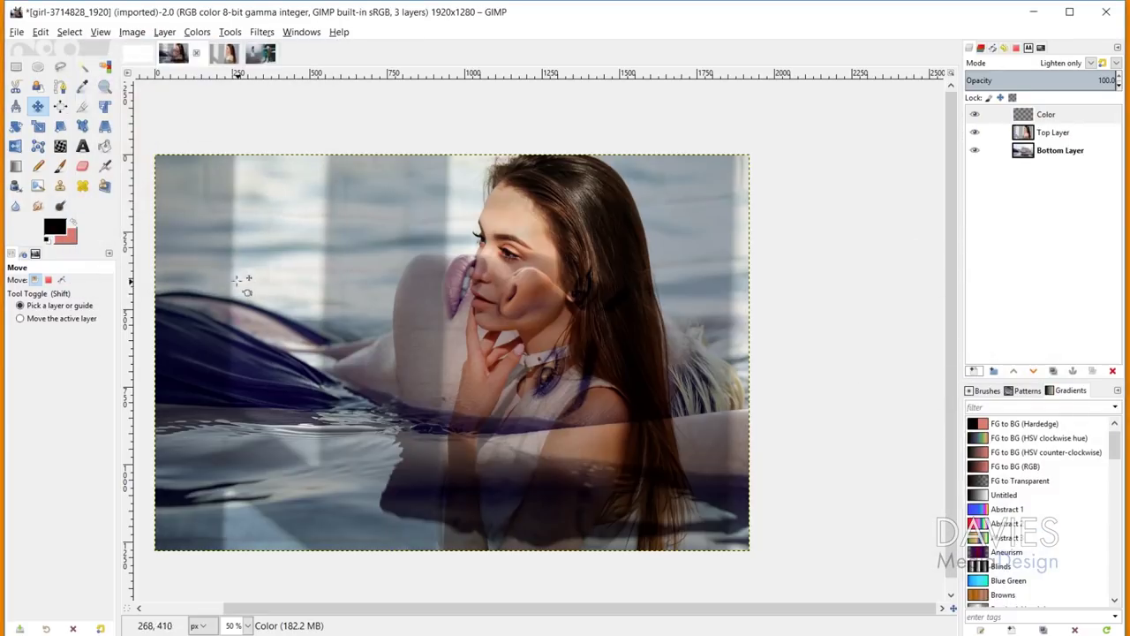
{"action": "left_click", "coordinate": [104, 147]}
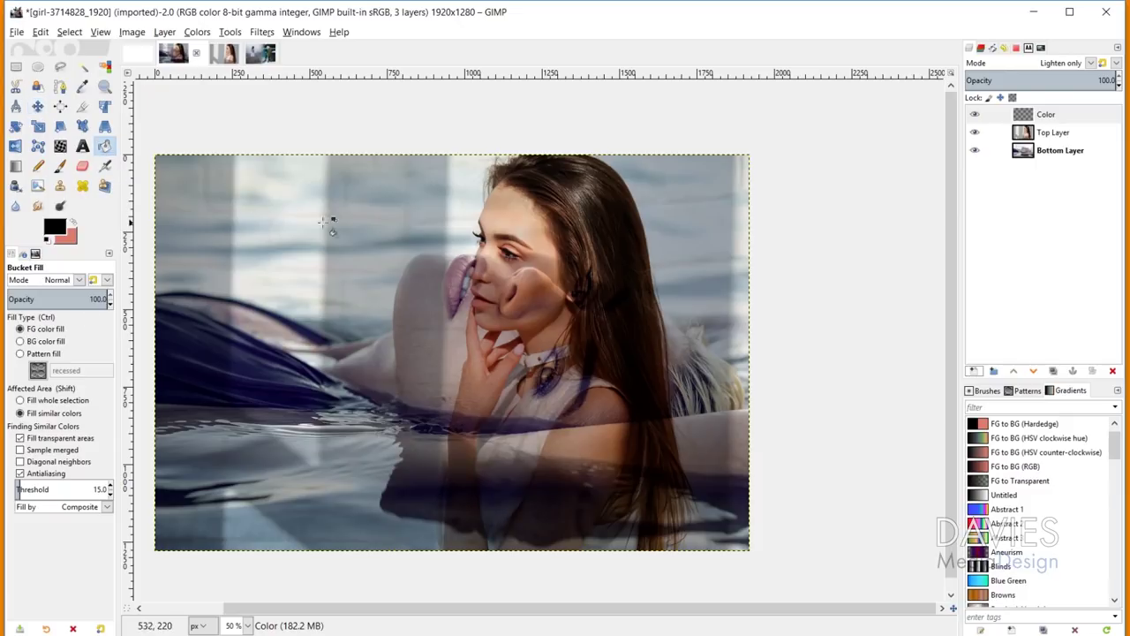
{"action": "left_click", "coordinate": [388, 241]}
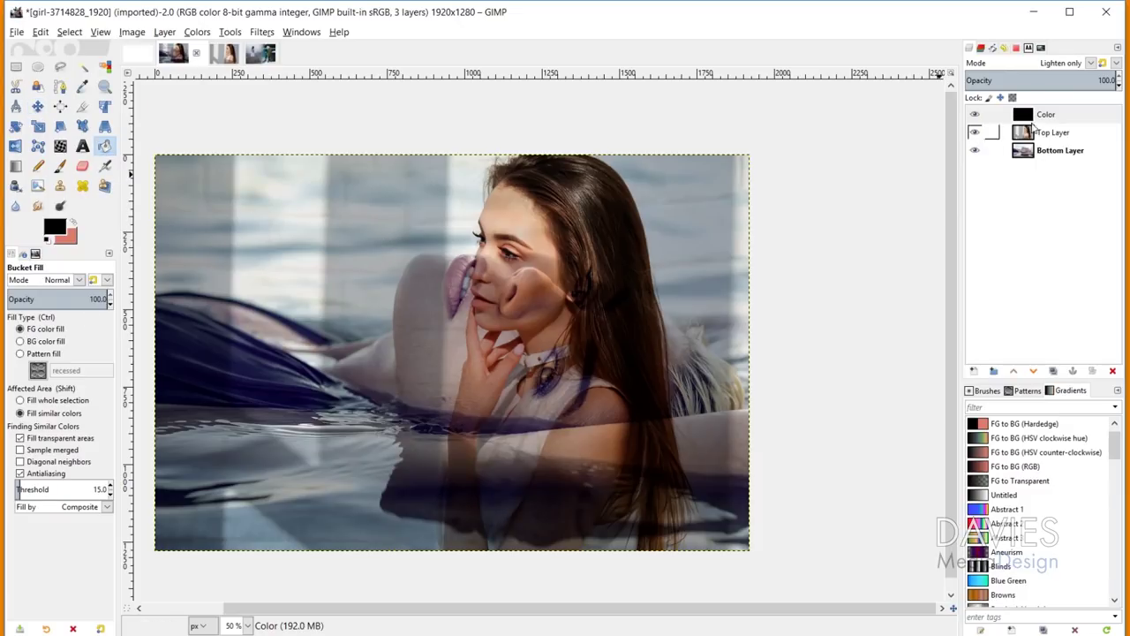
Set the black Color layer's blending mode to Luma/Luminance darken only
{"action": "left_click", "coordinate": [1091, 63]}
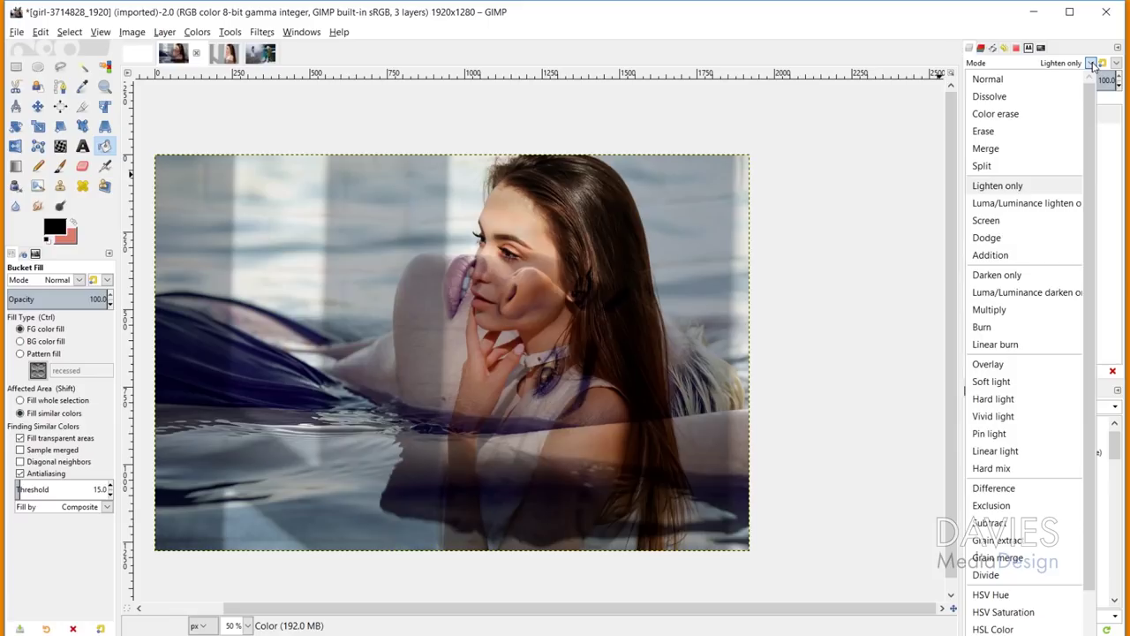
{"action": "left_click", "coordinate": [1021, 292]}
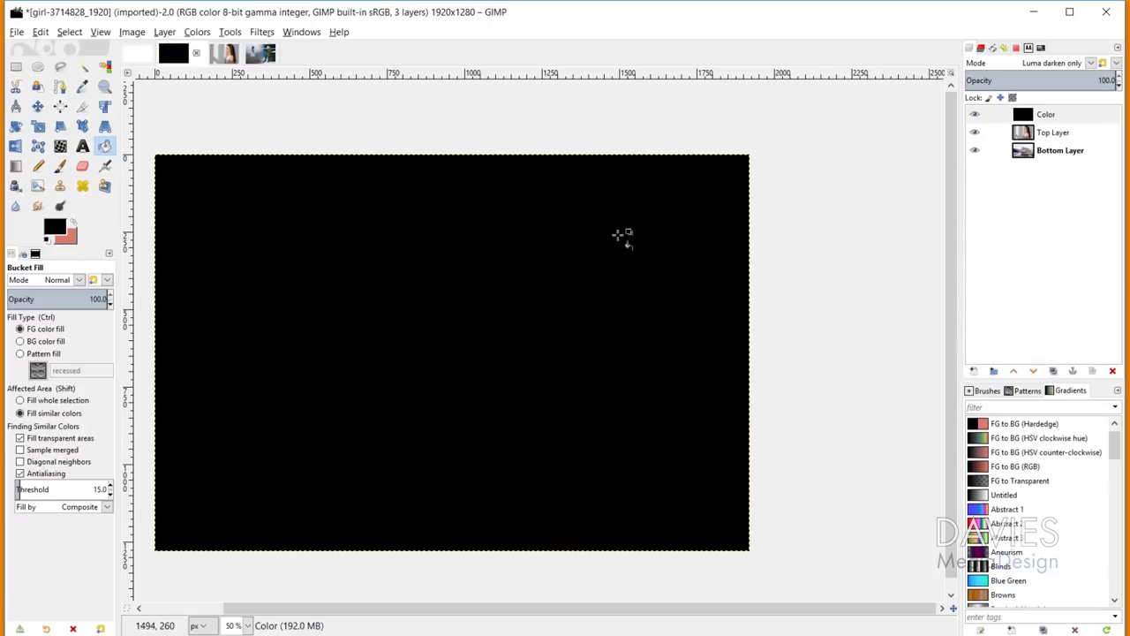
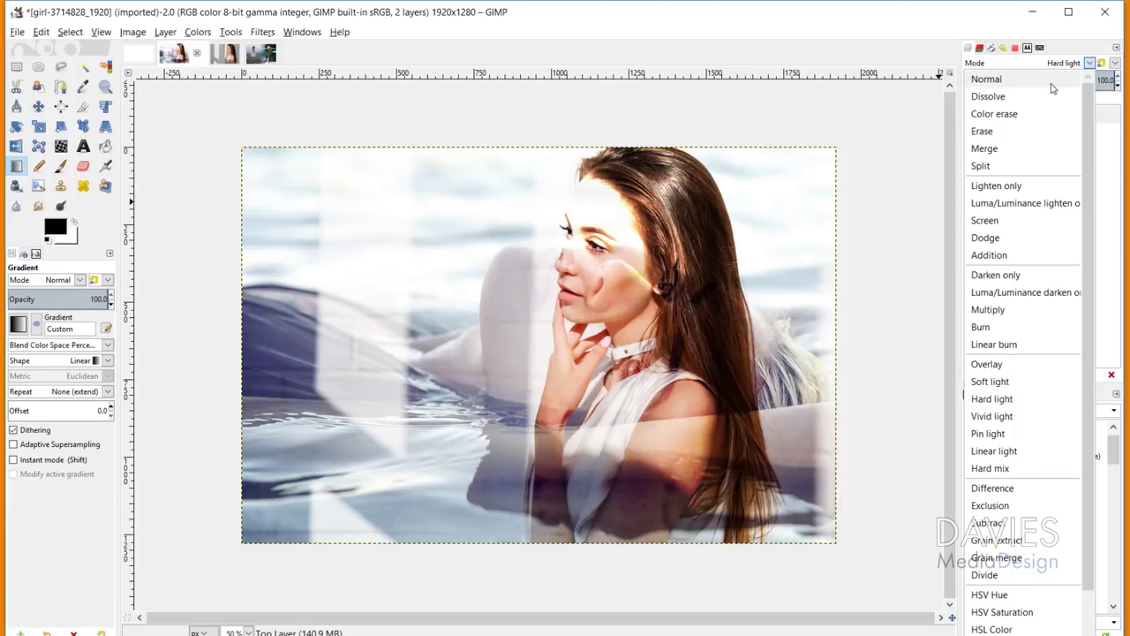
Return the Top Layer to Normal mode and add a transparent 1920 x 1280 px layer named Color in Hard light mode
{"action": "left_click", "coordinate": [1024, 78]}
{"action": "left_click", "coordinate": [975, 376]}
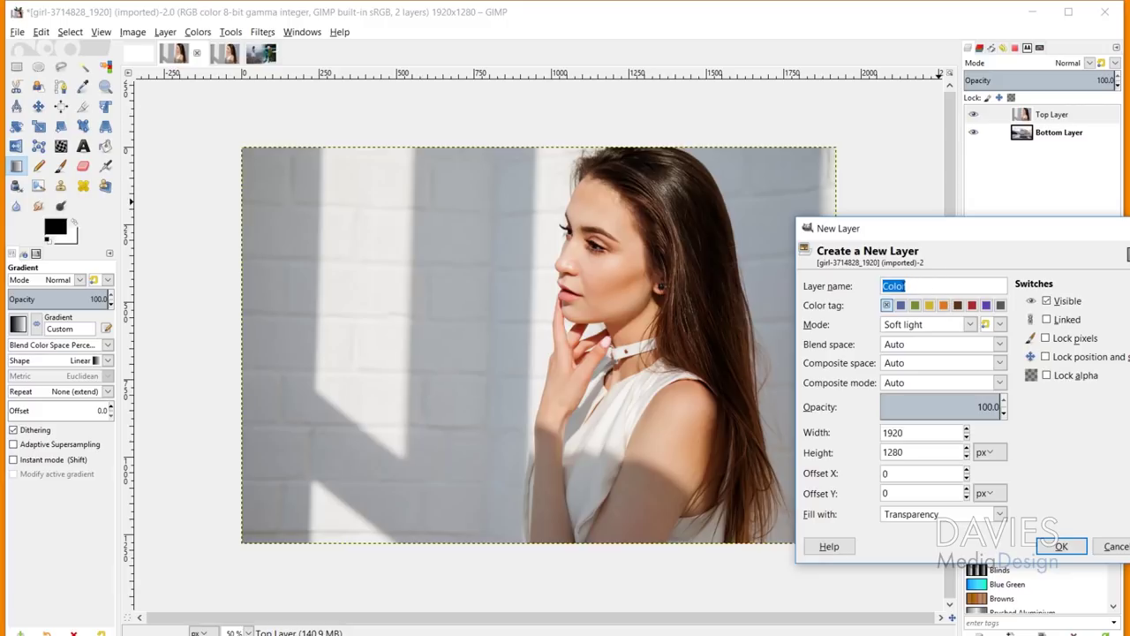
{"action": "left_click", "coordinate": [925, 326]}
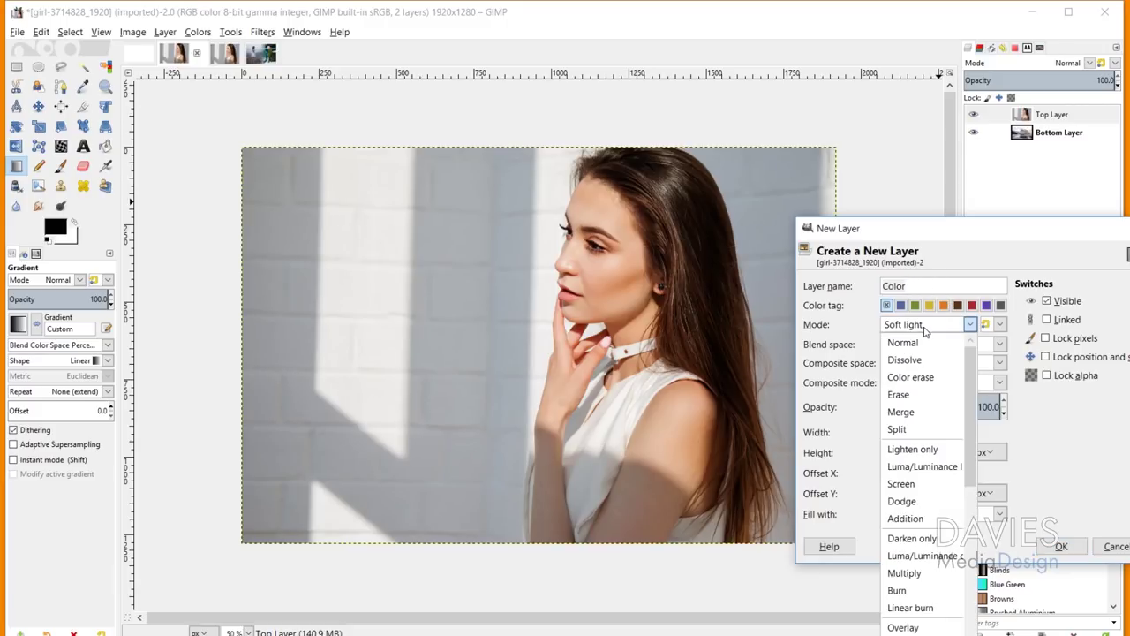
{"action": "scroll", "coordinate": [924, 371], "scroll_direction": "down", "scroll_amount": 3}
{"action": "left_click", "coordinate": [908, 499]}
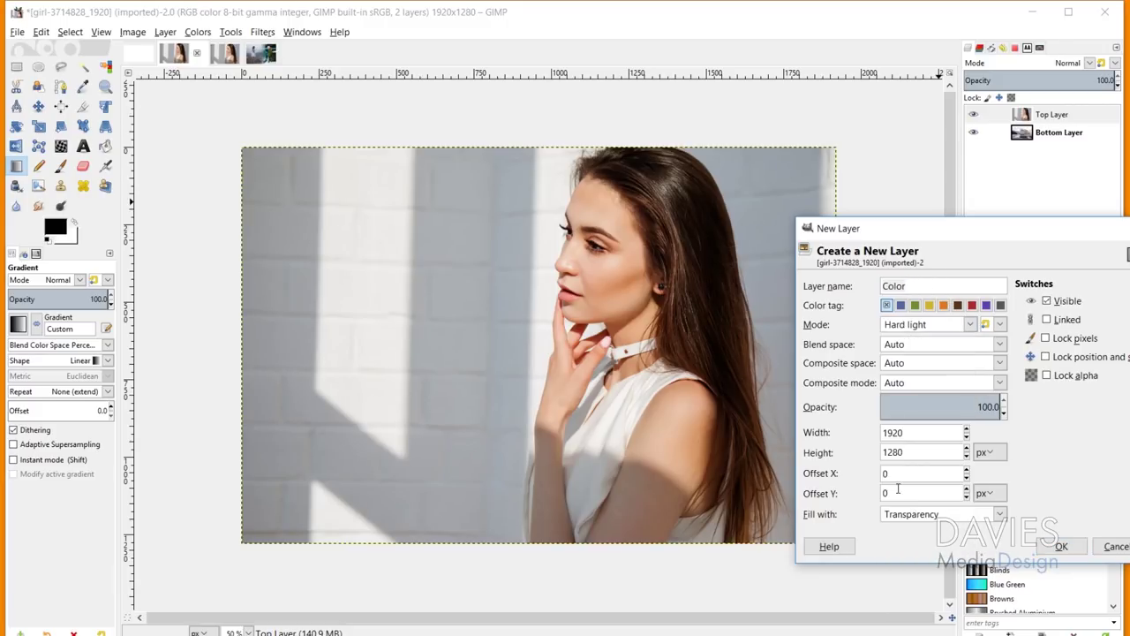
{"action": "left_click", "coordinate": [1059, 547]}
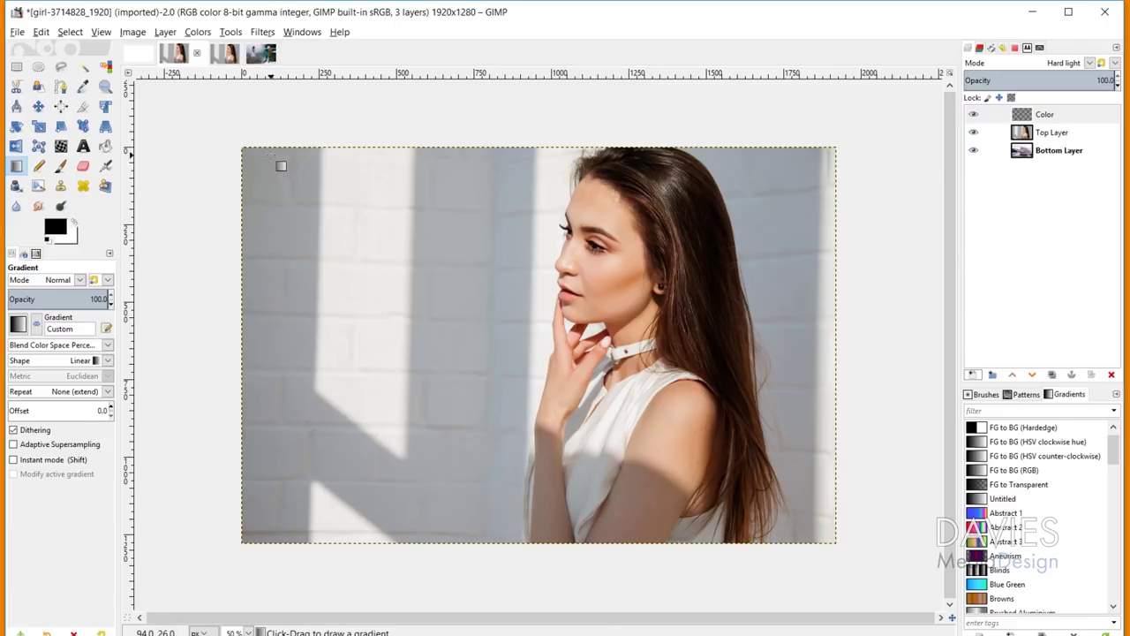
Fill the Color layer with a diagonal black-to-white linear gradient and compare it at zero and full opacity
{"action": "left_click_drag", "start_coordinate": [261, 154], "coordinate": [835, 542]}
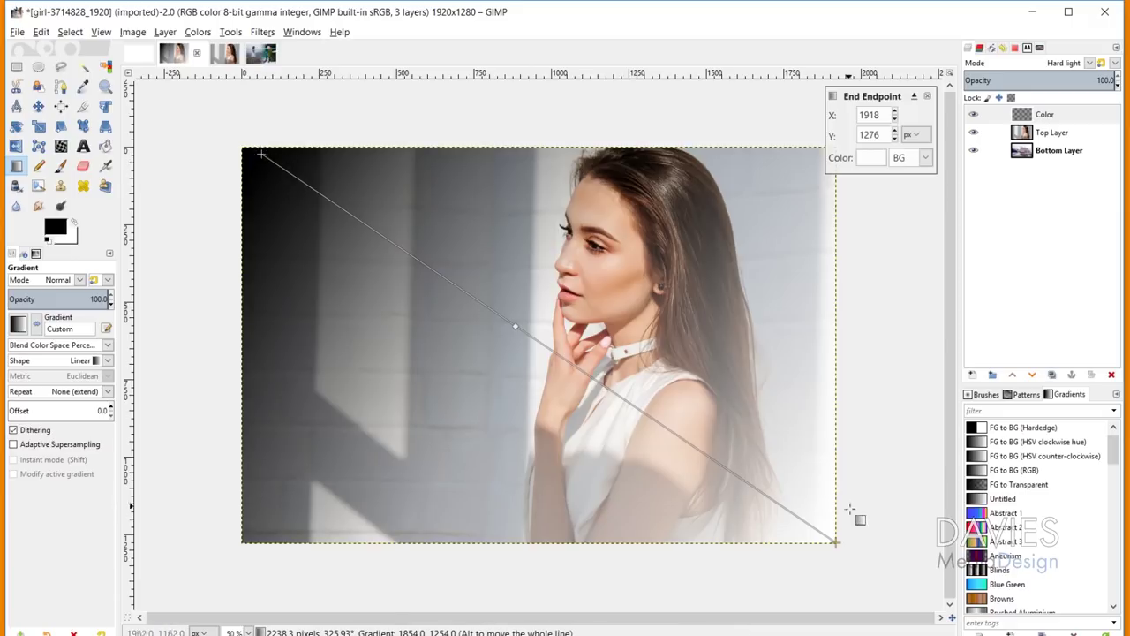
{"action": "key", "text": "Return"}
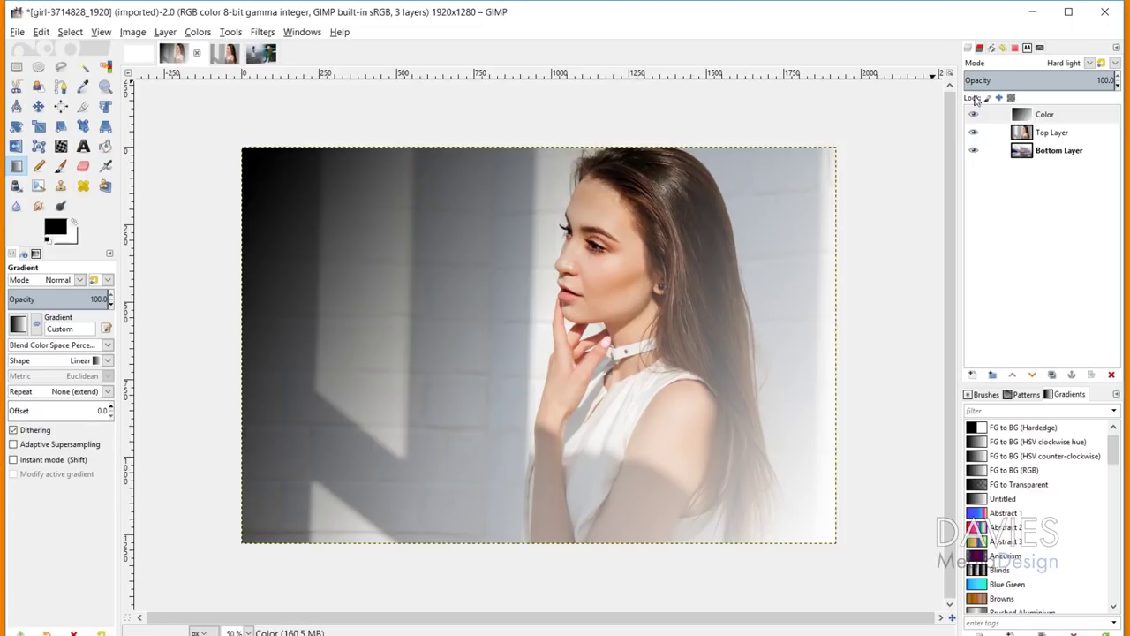
{"action": "left_click", "coordinate": [1015, 118]}
{"action": "left_click_drag", "start_coordinate": [1059, 79], "coordinate": [902, 96]}
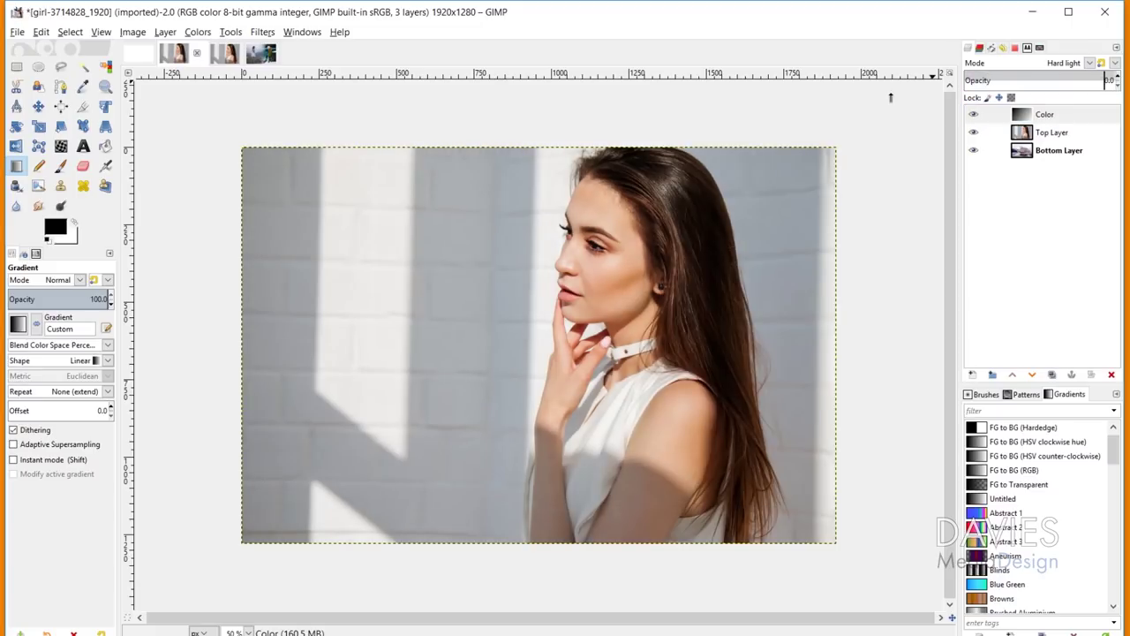
{"action": "left_click_drag", "start_coordinate": [1016, 81], "coordinate": [1121, 82]}
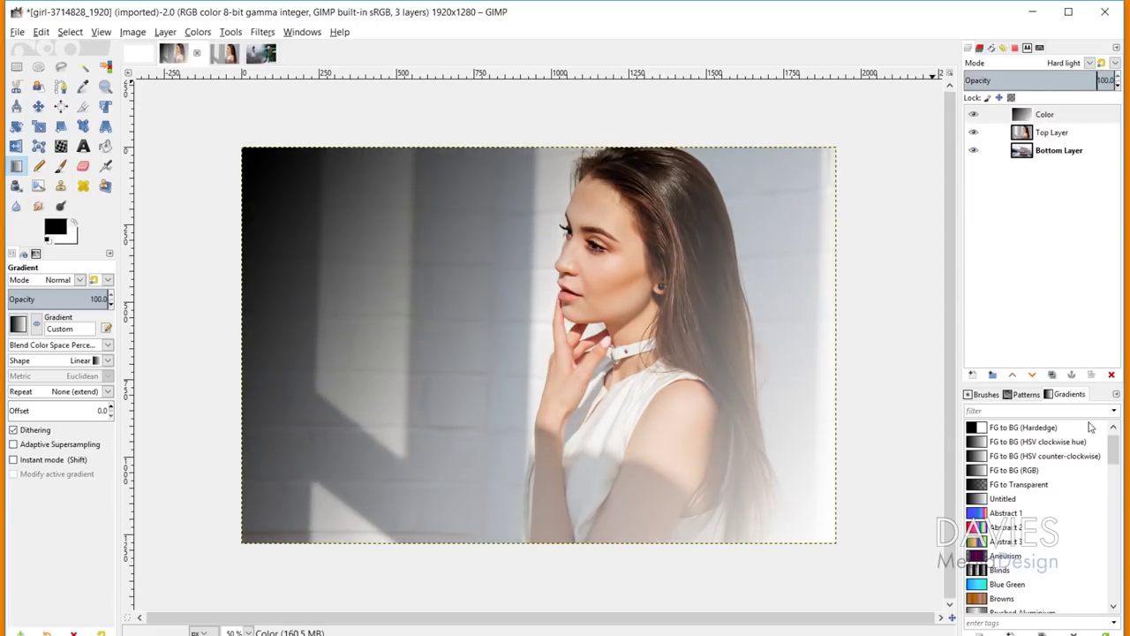
Delete the gradient-filled Color layer and add a new transparent Color layer in Hard light mode
{"action": "left_click", "coordinate": [1111, 375]}
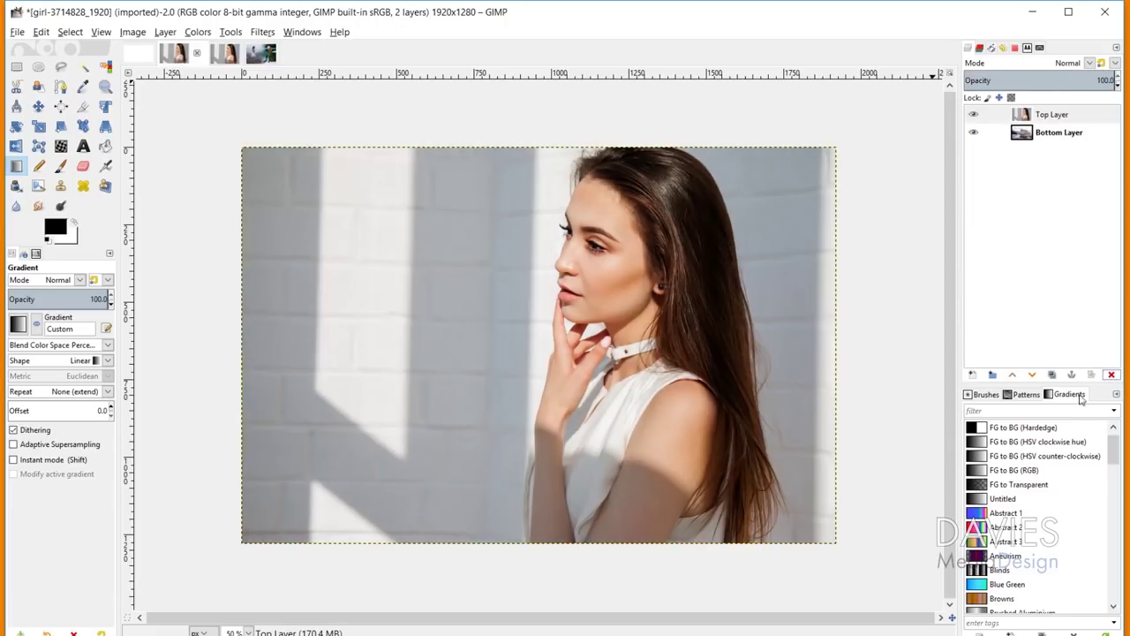
{"action": "left_click", "coordinate": [972, 375]}
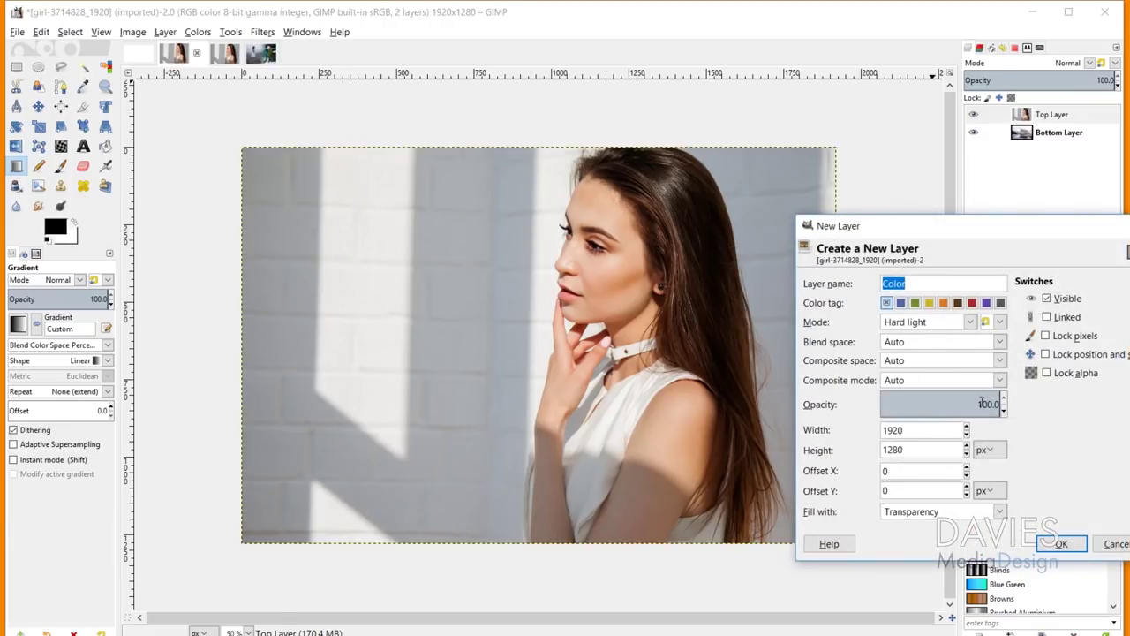
{"action": "left_click", "coordinate": [1060, 543]}
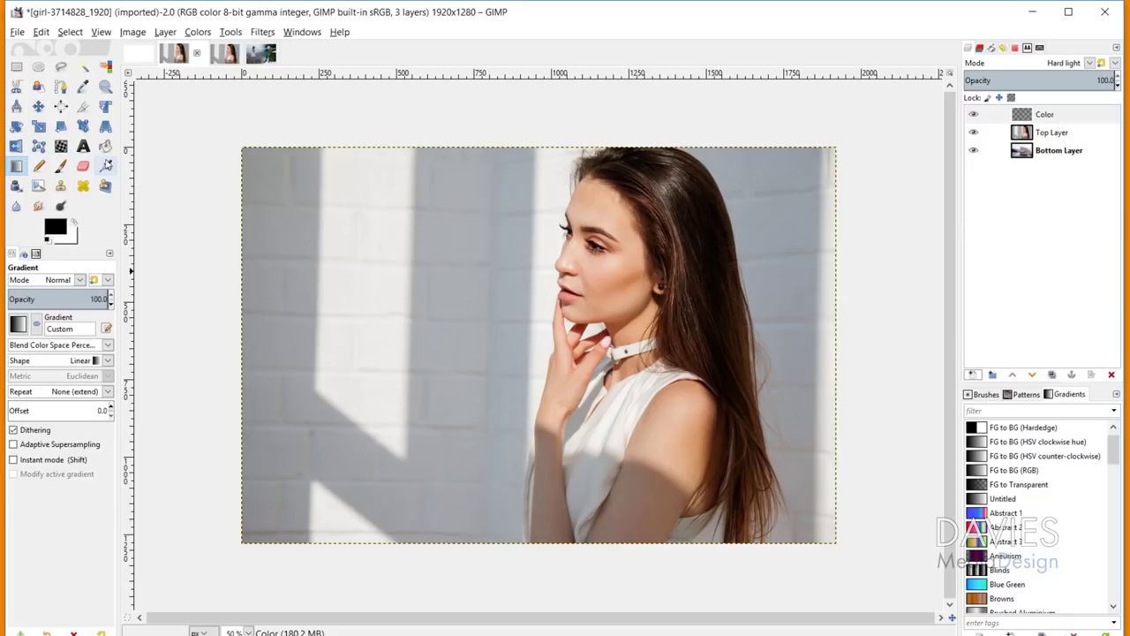
Fill the Color layer with the saved blue colour using Bucket Fill, and clear the layer again
{"action": "key", "text": "shift+b"}
{"action": "left_click", "coordinate": [55, 229]}
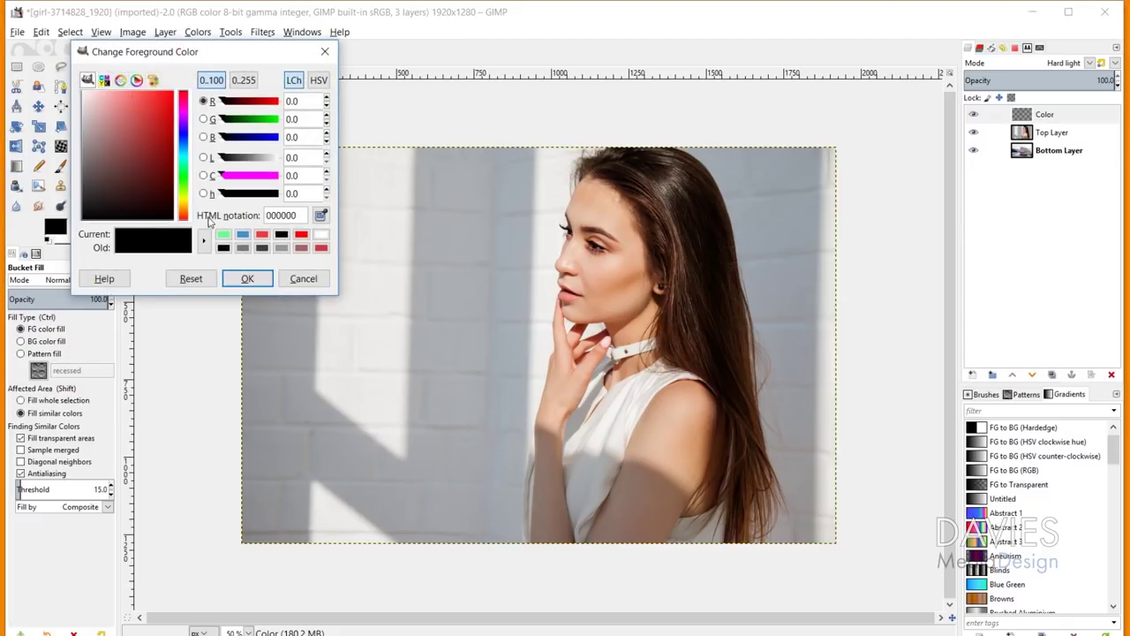
{"action": "left_click", "coordinate": [242, 234]}
{"action": "left_click", "coordinate": [247, 278]}
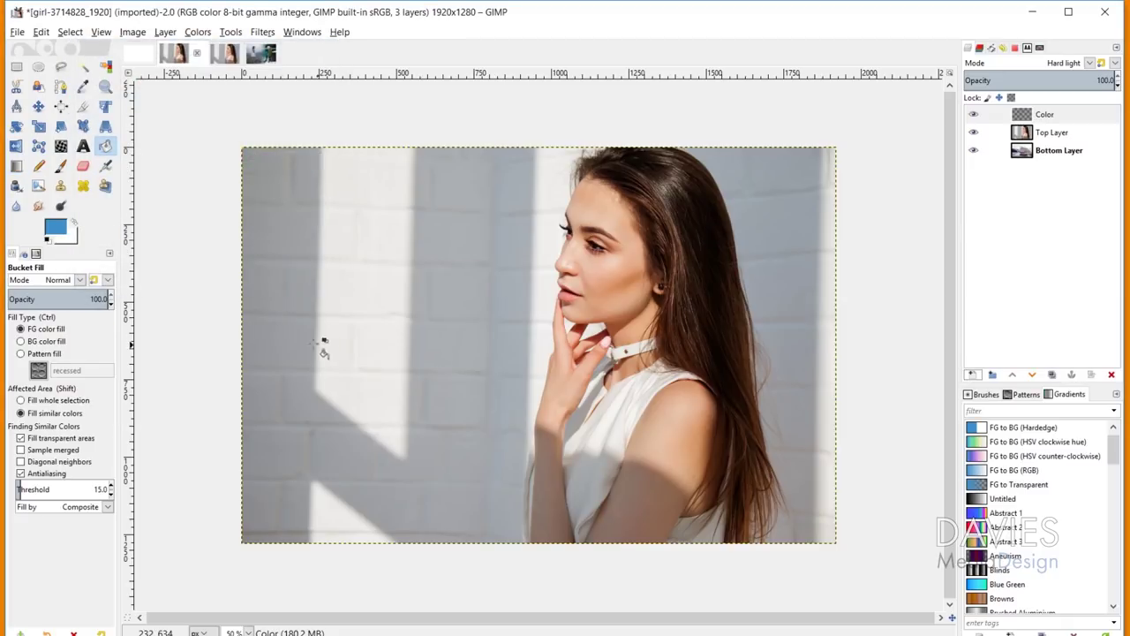
{"action": "left_click", "coordinate": [592, 524]}
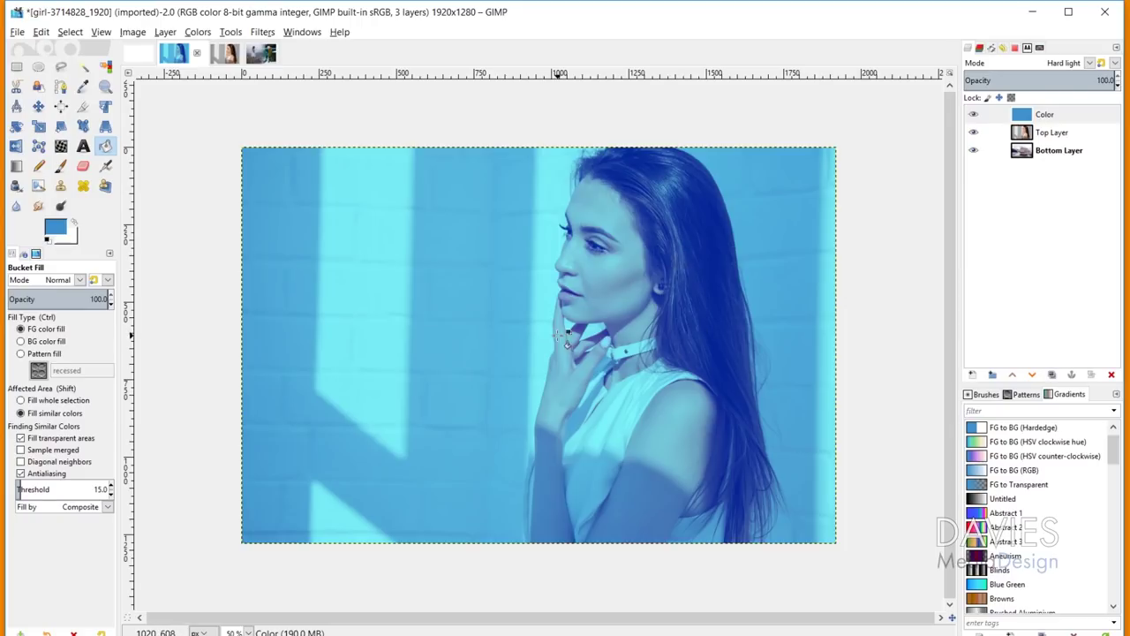
{"action": "key", "text": "Delete"}
Draw a linear FG to Transparent gradient on the Color layer from about (1066, 618) to about (1884, 1250)
{"action": "left_click", "coordinate": [16, 168]}
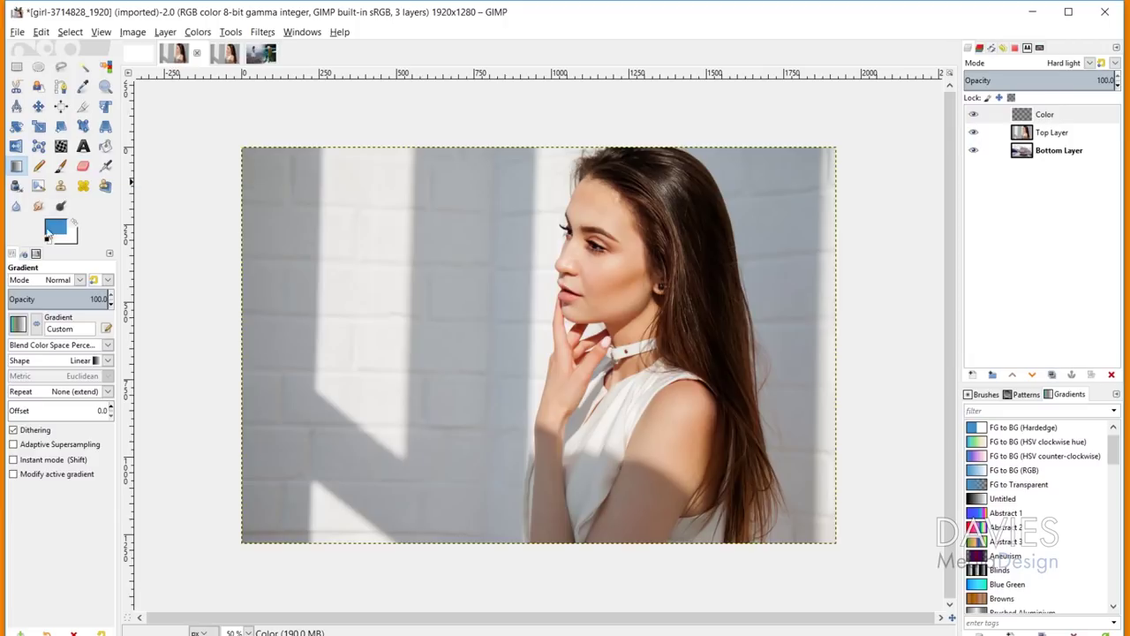
{"action": "left_click", "coordinate": [17, 324]}
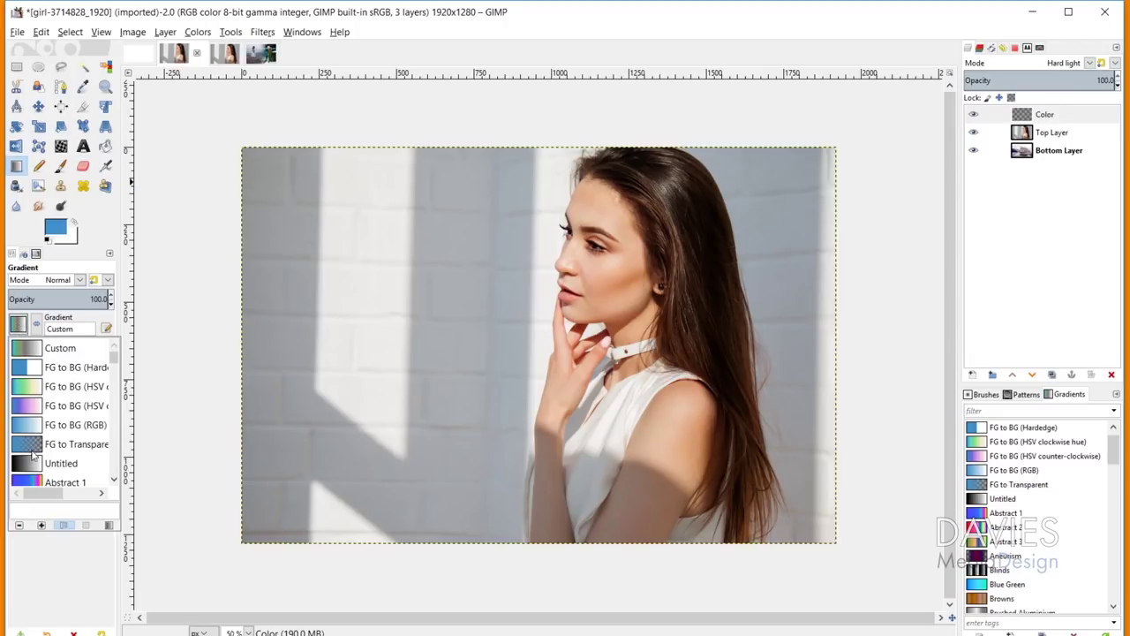
{"action": "left_click", "coordinate": [33, 449]}
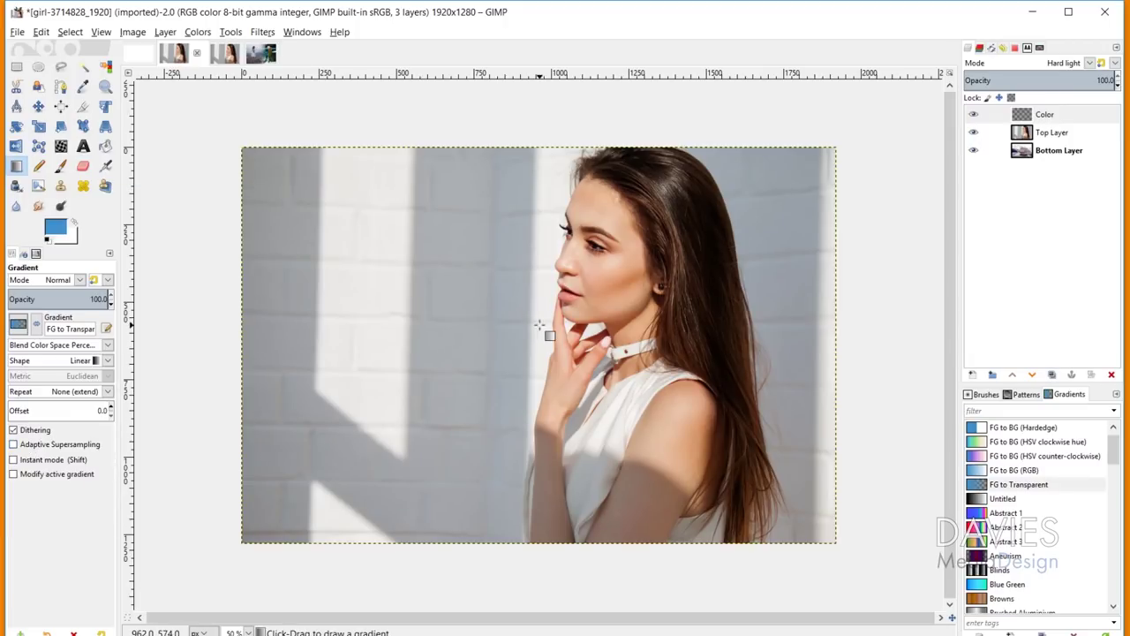
{"action": "left_click_drag", "start_coordinate": [540, 325], "coordinate": [825, 534]}
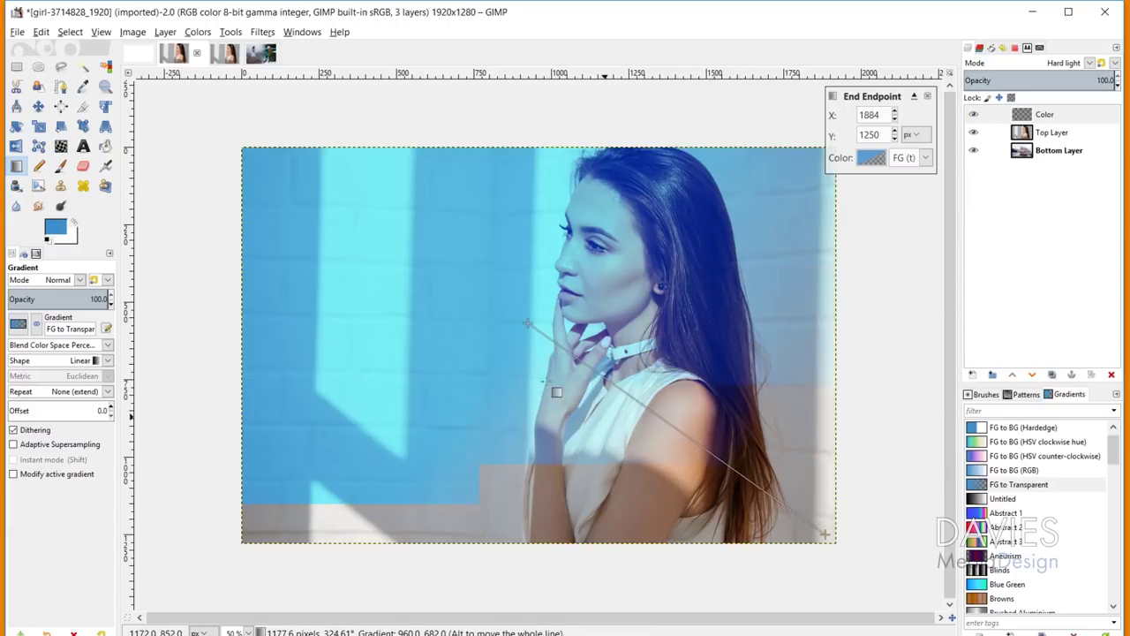
{"action": "left_click_drag", "start_coordinate": [527, 323], "coordinate": [572, 338]}
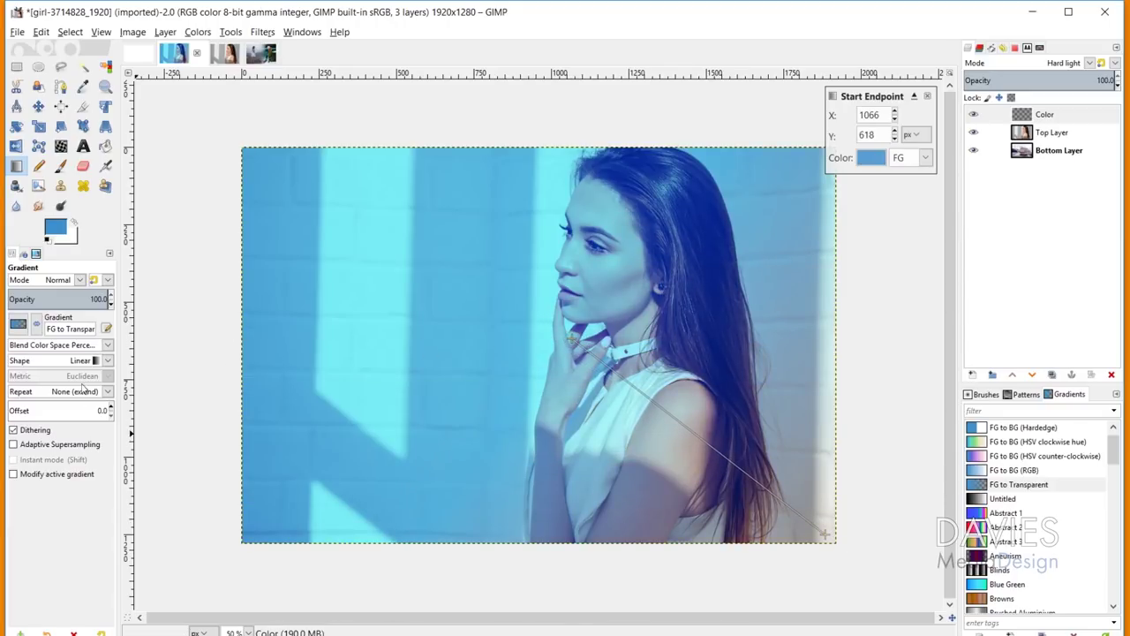
Change the gradient's shape to Radial and move its start point to about (1142, 510)
{"action": "left_click", "coordinate": [108, 362]}
{"action": "left_click", "coordinate": [33, 409]}
{"action": "left_click_drag", "start_coordinate": [572, 338], "coordinate": [595, 306]}
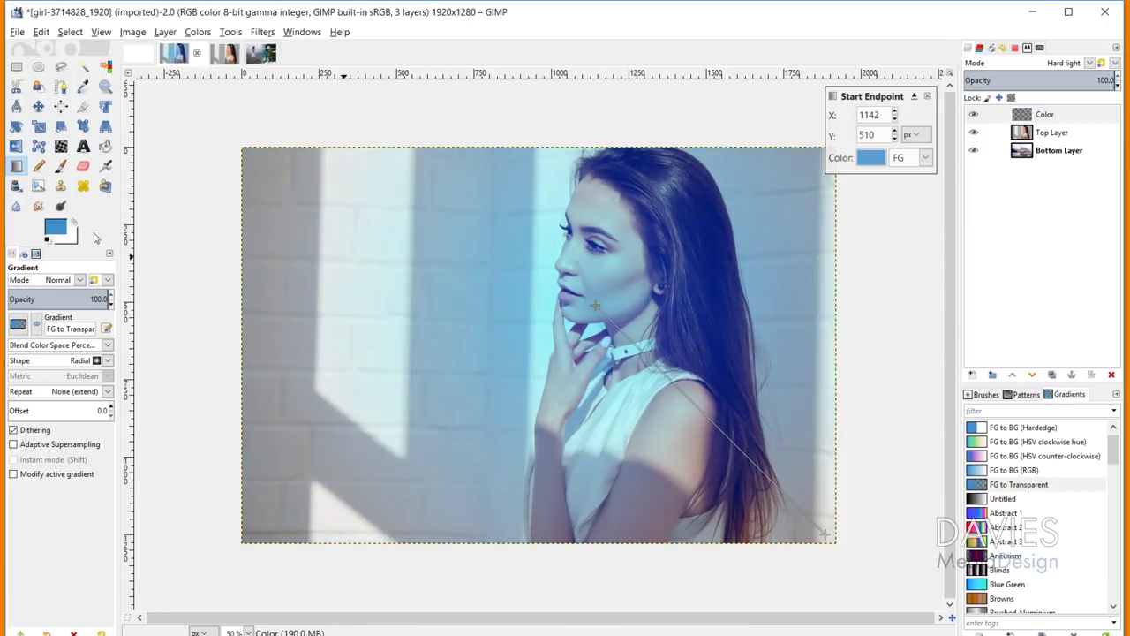
Change the foreground colour to orange to recolour the radial gradient
{"action": "left_click", "coordinate": [55, 228]}
{"action": "left_click_drag", "start_coordinate": [185, 192], "coordinate": [180, 215]}
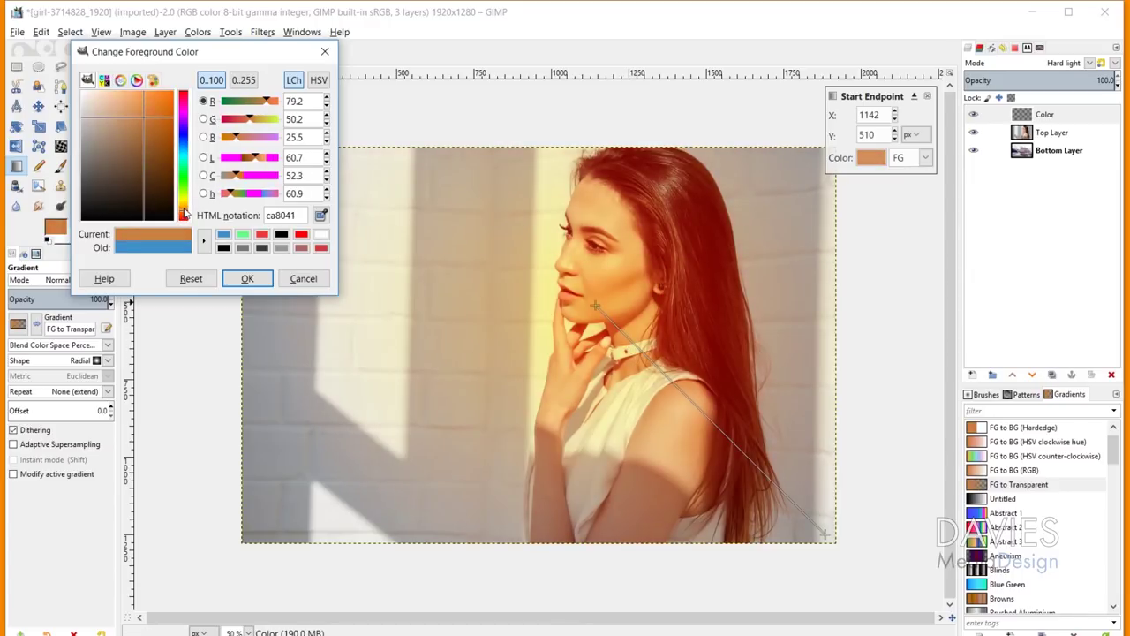
{"action": "mouse_move", "coordinate": [184, 212]}
{"action": "left_mouse_down"}
{"action": "mouse_move", "coordinate": [184, 200]}
{"action": "mouse_move", "coordinate": [185, 215]}
{"action": "left_mouse_up"}
{"action": "left_click", "coordinate": [244, 278]}
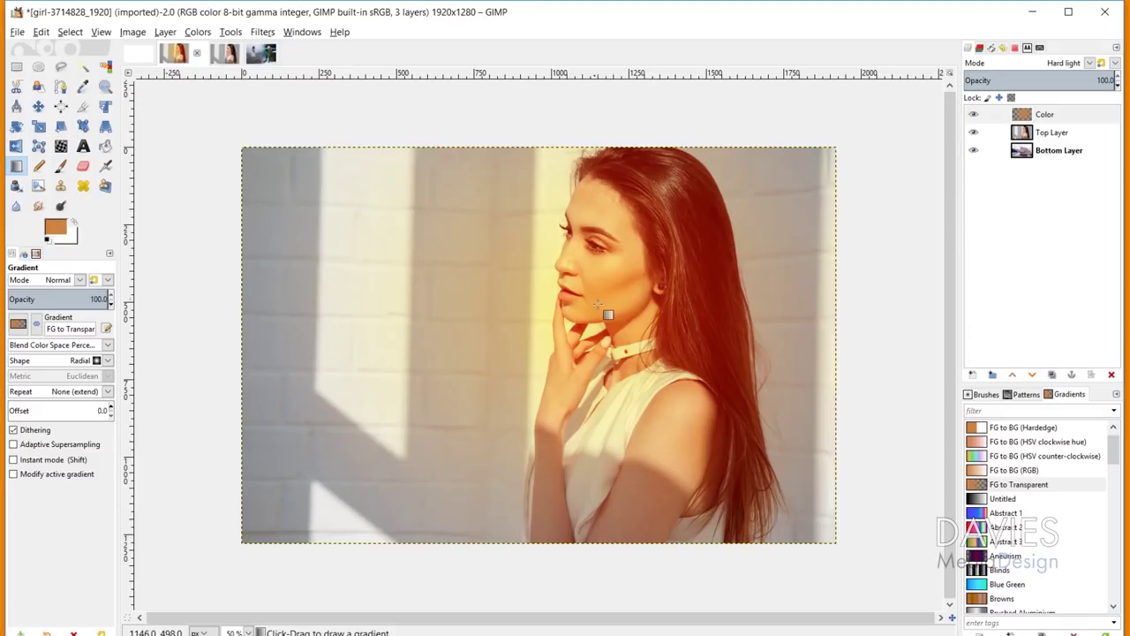
Compare the orange gradient in Soft light mode, and return the Color layer to Hard light
{"action": "left_click", "coordinate": [1090, 63]}
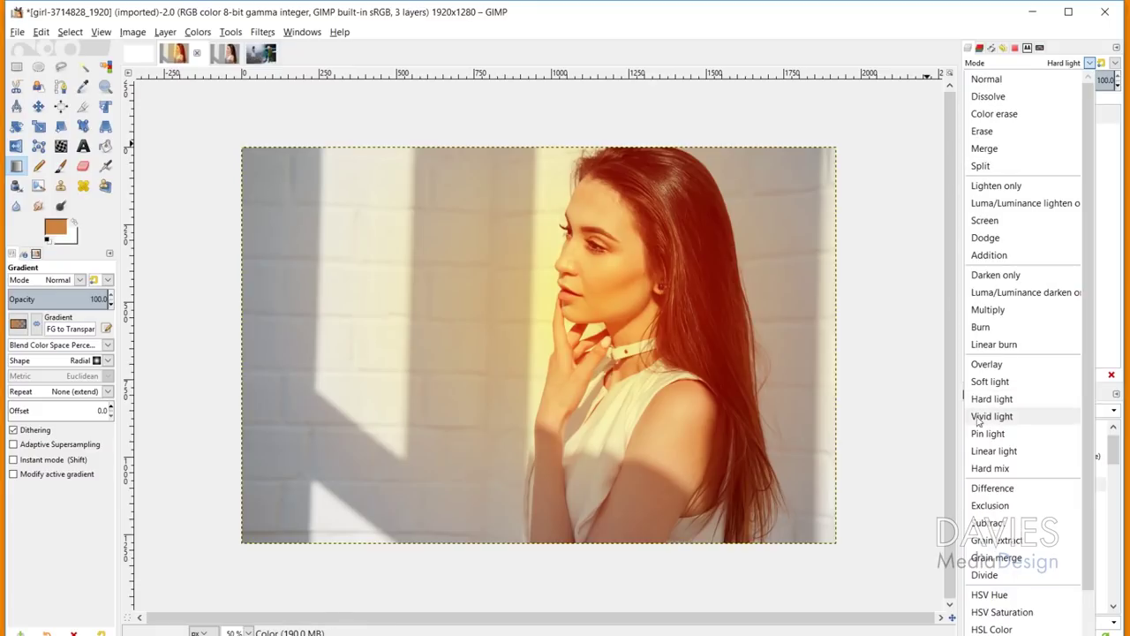
{"action": "left_click", "coordinate": [987, 381]}
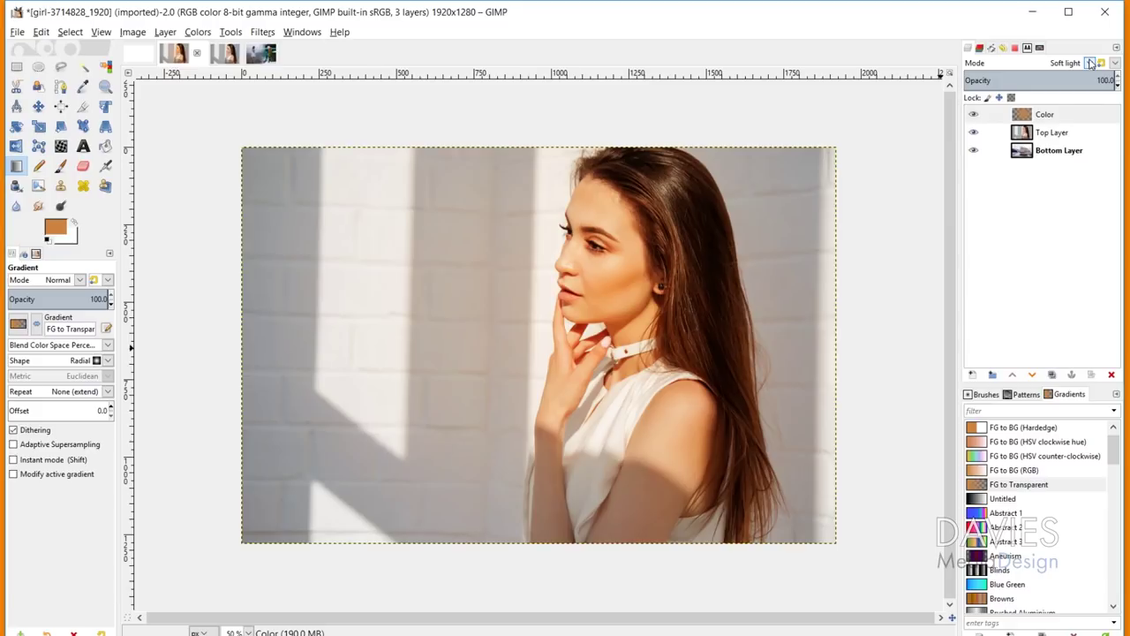
{"action": "left_click", "coordinate": [1090, 62]}
{"action": "left_click", "coordinate": [1024, 400]}
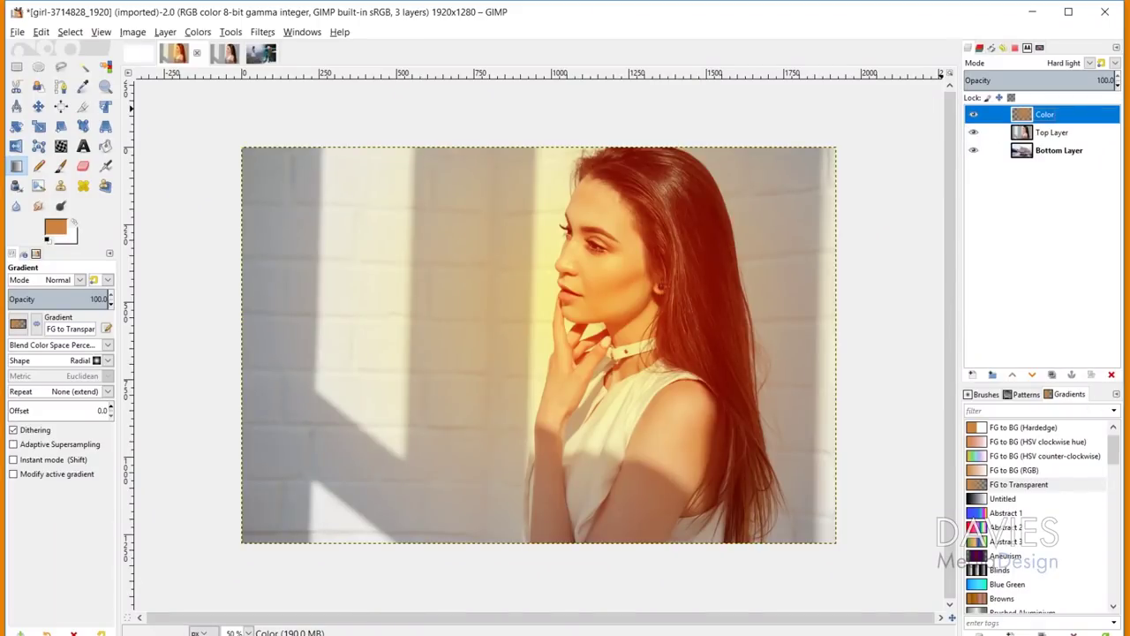
Delete the Color layer and set the Top Layer's blending mode to Vivid light
{"action": "left_click", "coordinate": [1111, 375]}
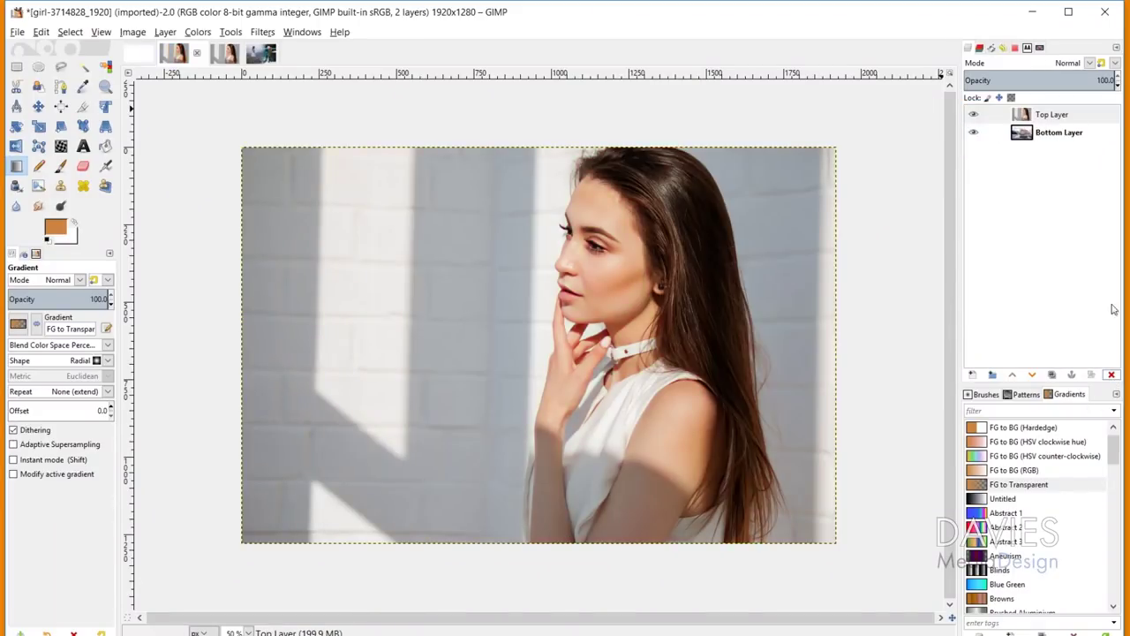
{"action": "left_click", "coordinate": [1024, 113]}
{"action": "left_click", "coordinate": [1091, 63]}
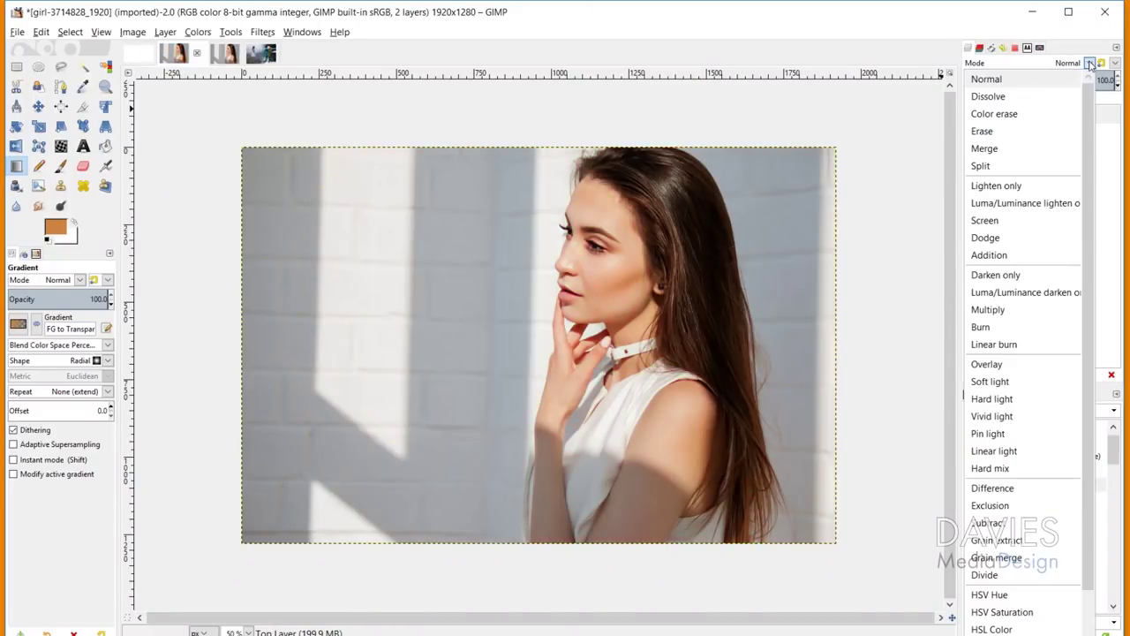
{"action": "left_click", "coordinate": [1021, 416]}
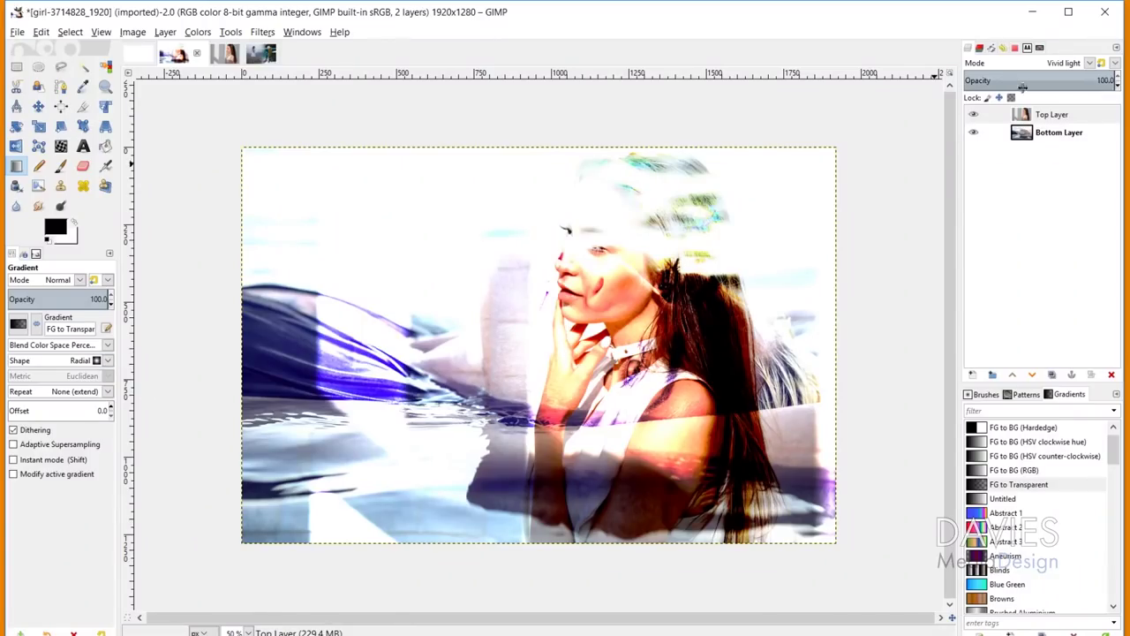
Try Pin light mode on the Top Layer and set its blending mode back to Normal
{"action": "left_click", "coordinate": [1035, 115]}
{"action": "left_click", "coordinate": [1088, 64]}
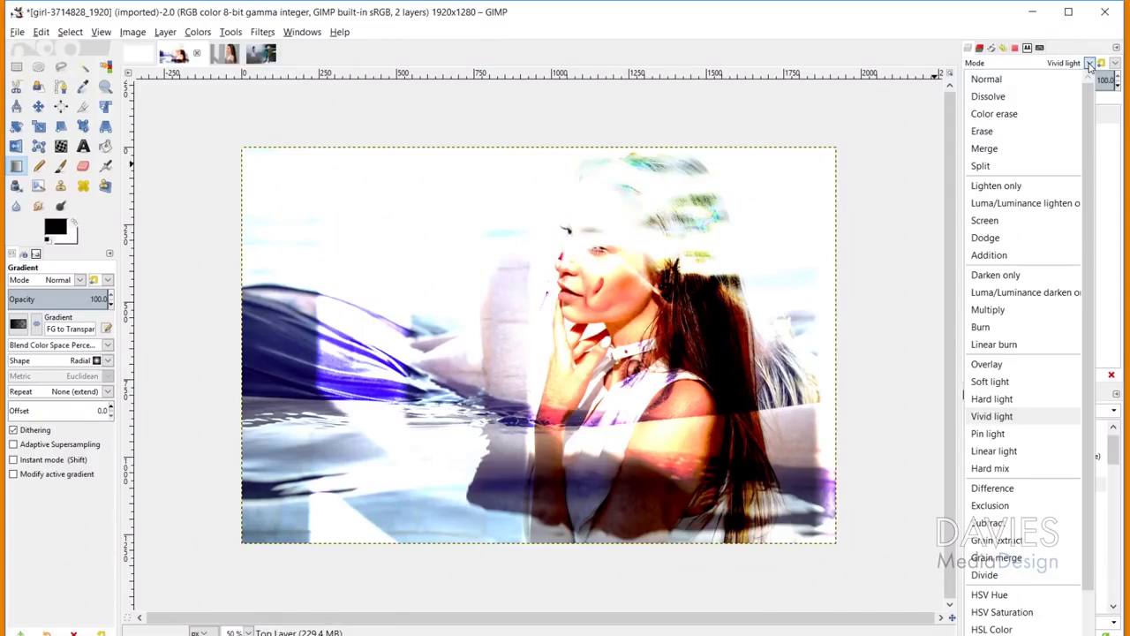
{"action": "left_click", "coordinate": [1021, 438]}
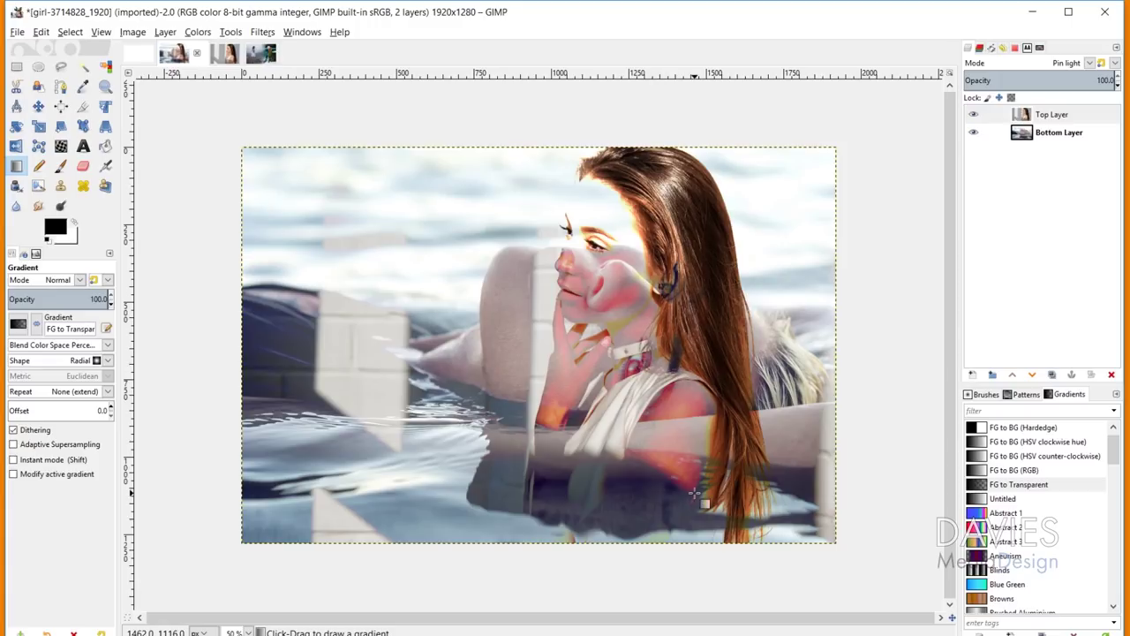
{"action": "left_click", "coordinate": [1089, 64]}
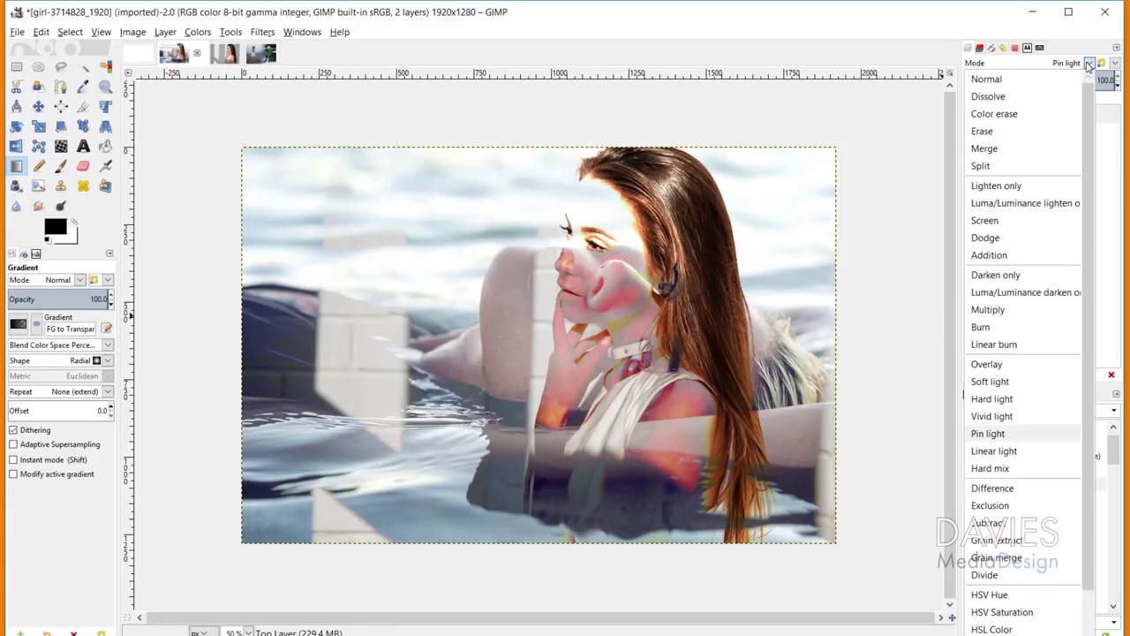
{"action": "left_click", "coordinate": [986, 78]}
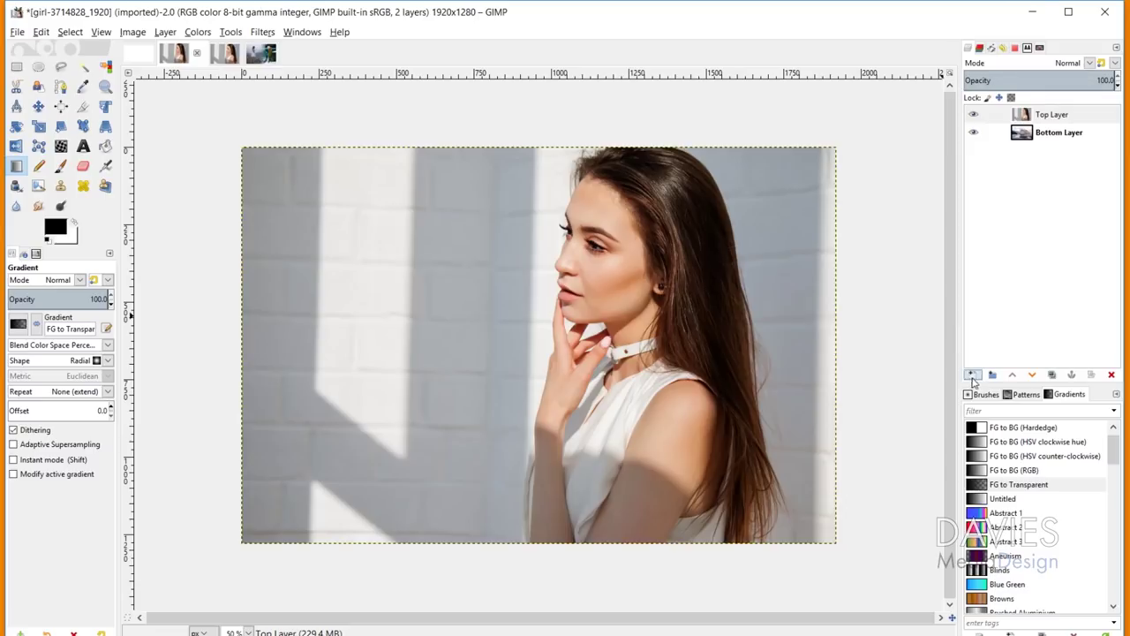
Create a new transparent layer named Color above the Top Layer with its blending mode set to Pin light
{"action": "left_click", "coordinate": [972, 375]}
{"action": "left_click", "coordinate": [950, 321]}
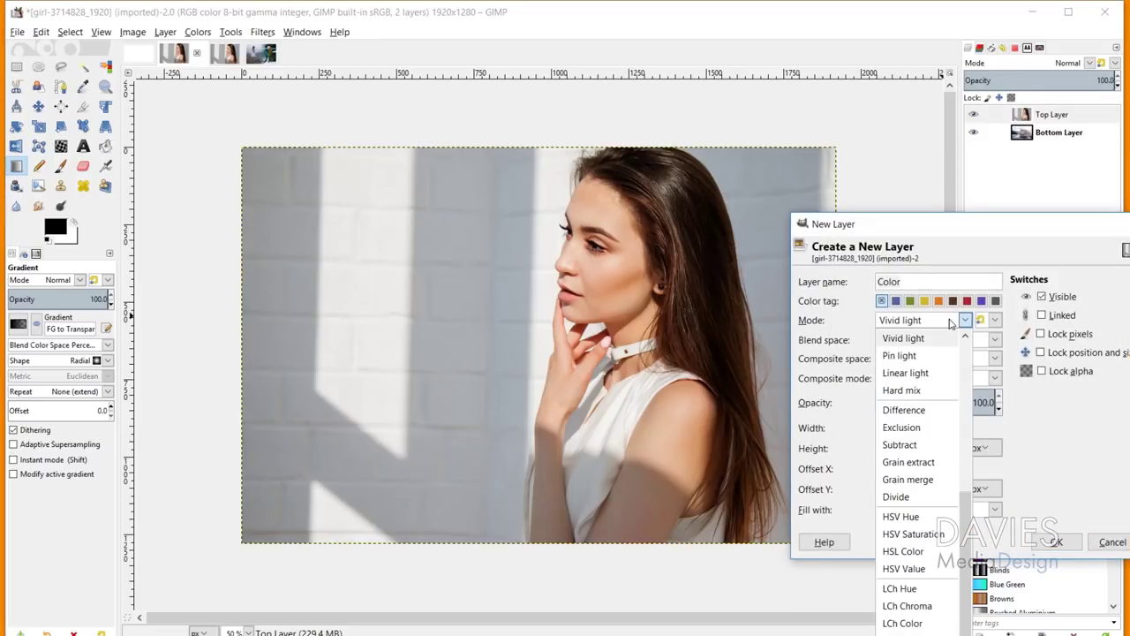
{"action": "left_click", "coordinate": [922, 357]}
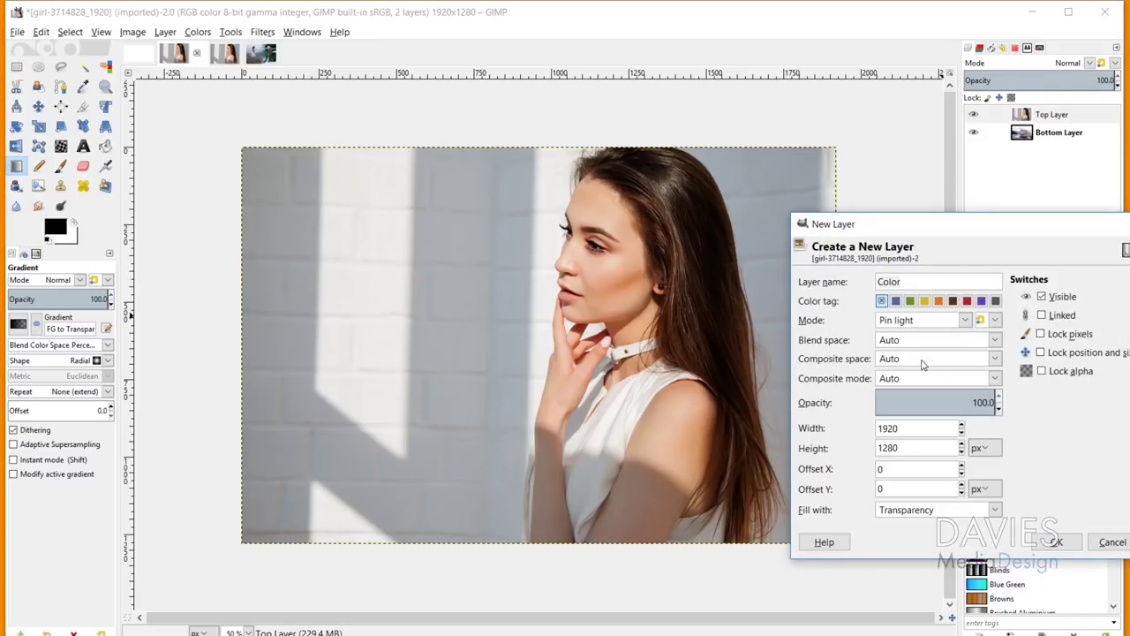
{"action": "left_click", "coordinate": [1056, 541]}
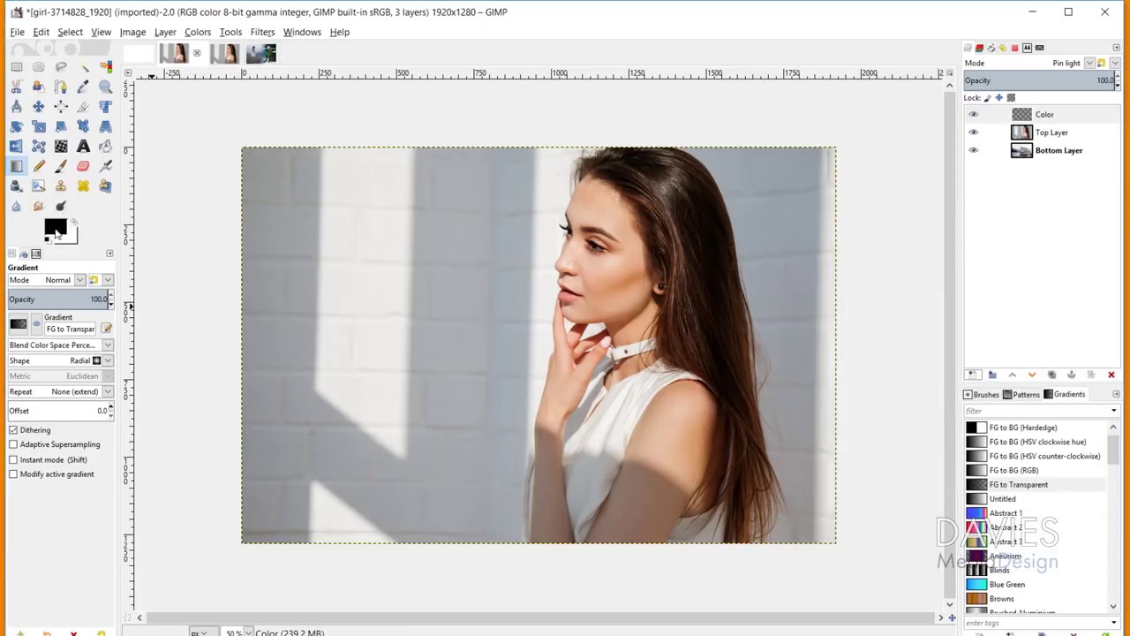
Fill the Color layer with a black-to-white radial FG to BG (HSV clockwise hue) gradient from the image's upper-left to lower-right corner
{"action": "left_click", "coordinate": [20, 325]}
{"action": "left_click", "coordinate": [39, 387]}
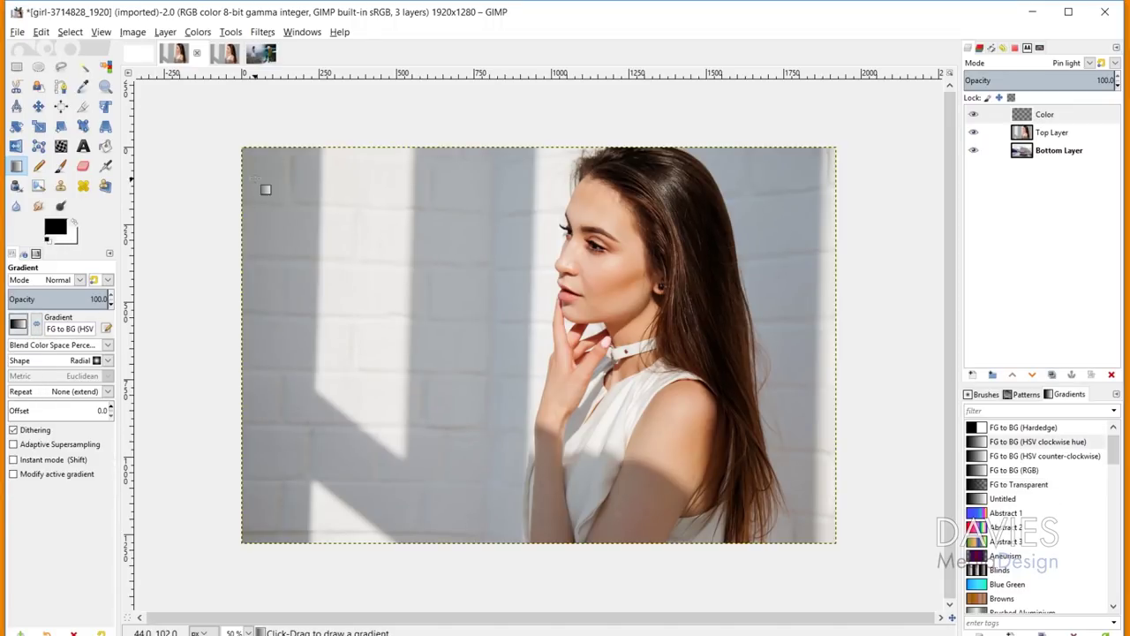
{"action": "left_click_drag", "start_coordinate": [249, 150], "coordinate": [834, 541]}
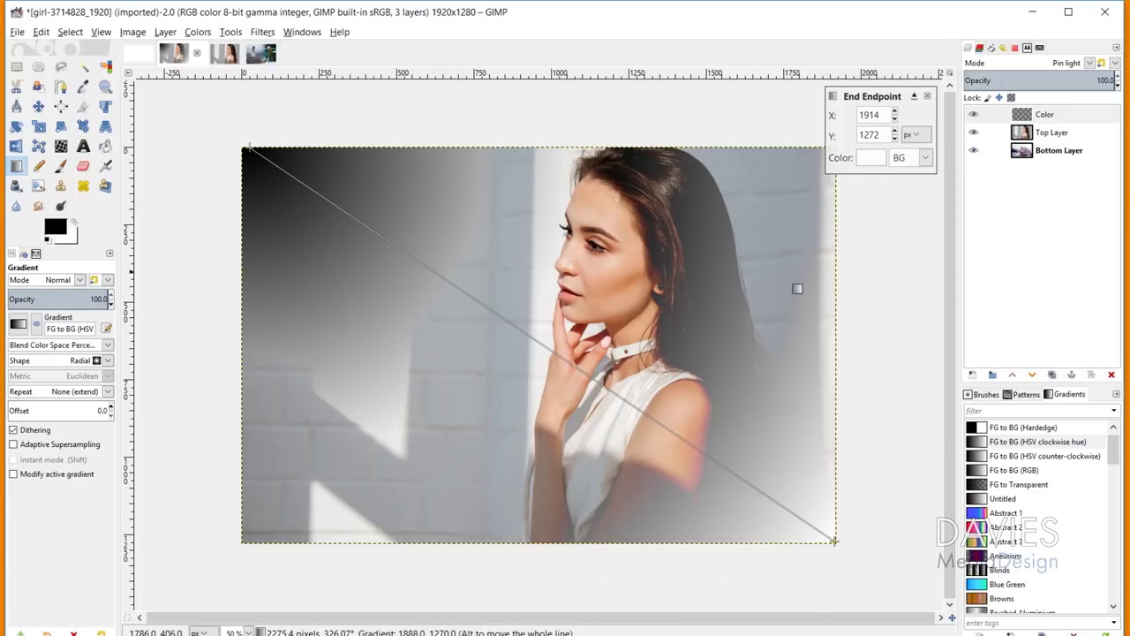
{"action": "key", "text": "Return"}
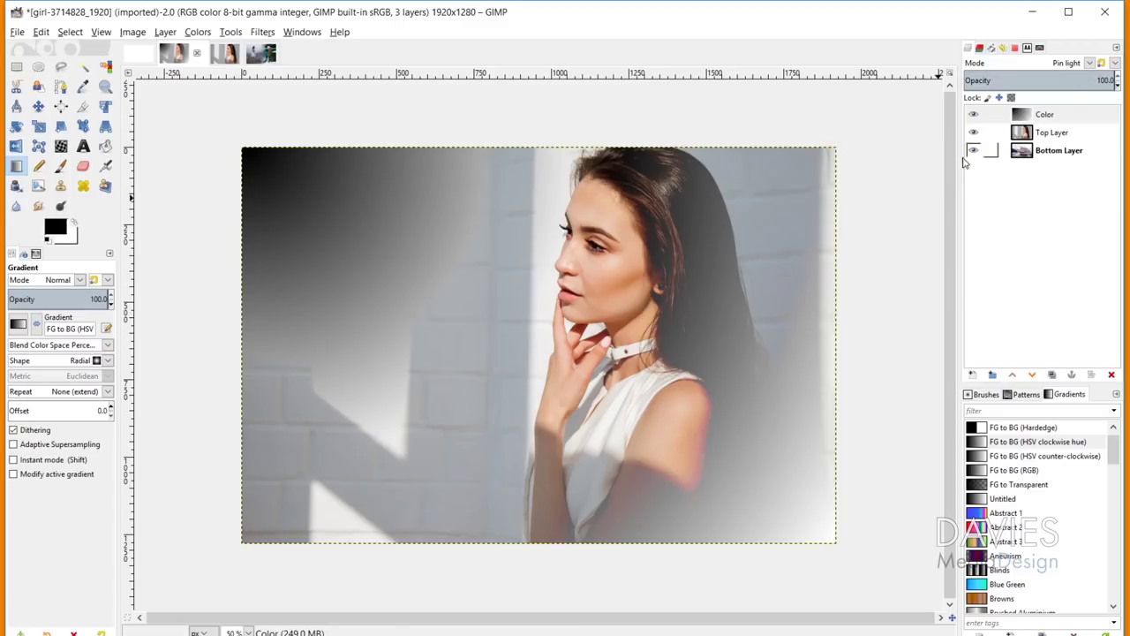
Compare the Color layer's gradient in Vivid light mode, and return the layer to Pin light
{"action": "left_click", "coordinate": [1091, 64]}
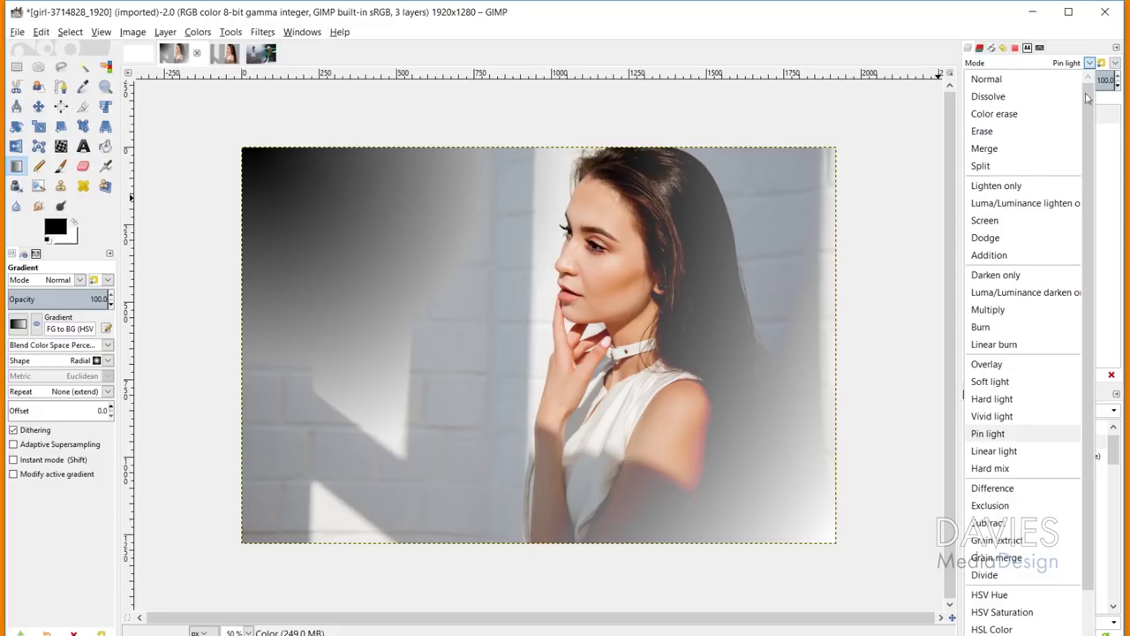
{"action": "left_click", "coordinate": [1018, 417]}
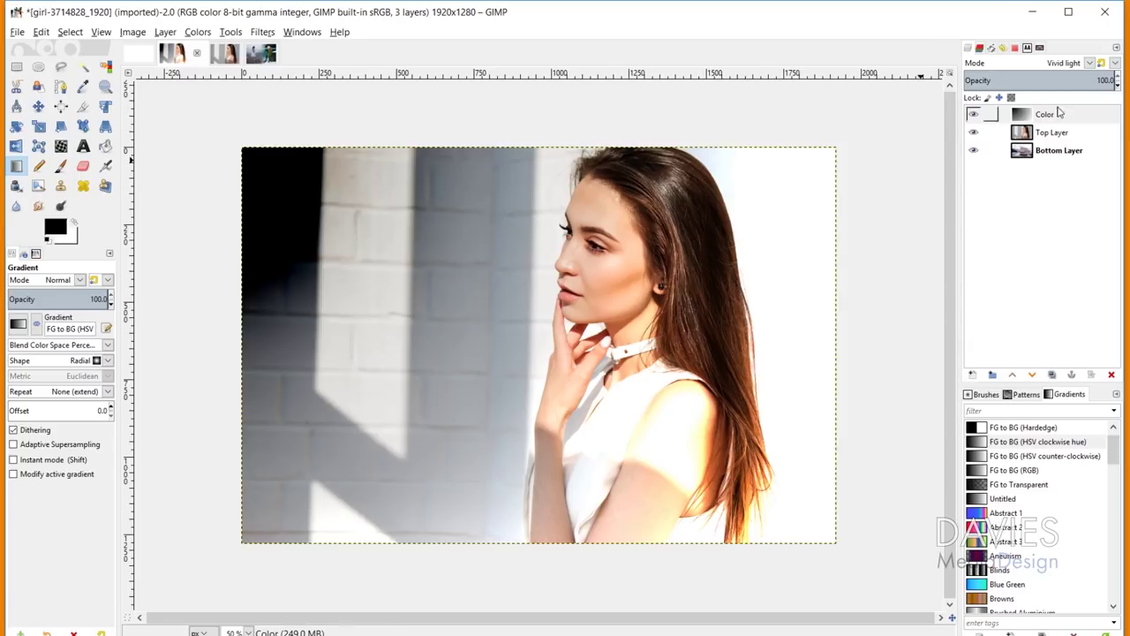
{"action": "left_click", "coordinate": [1092, 63]}
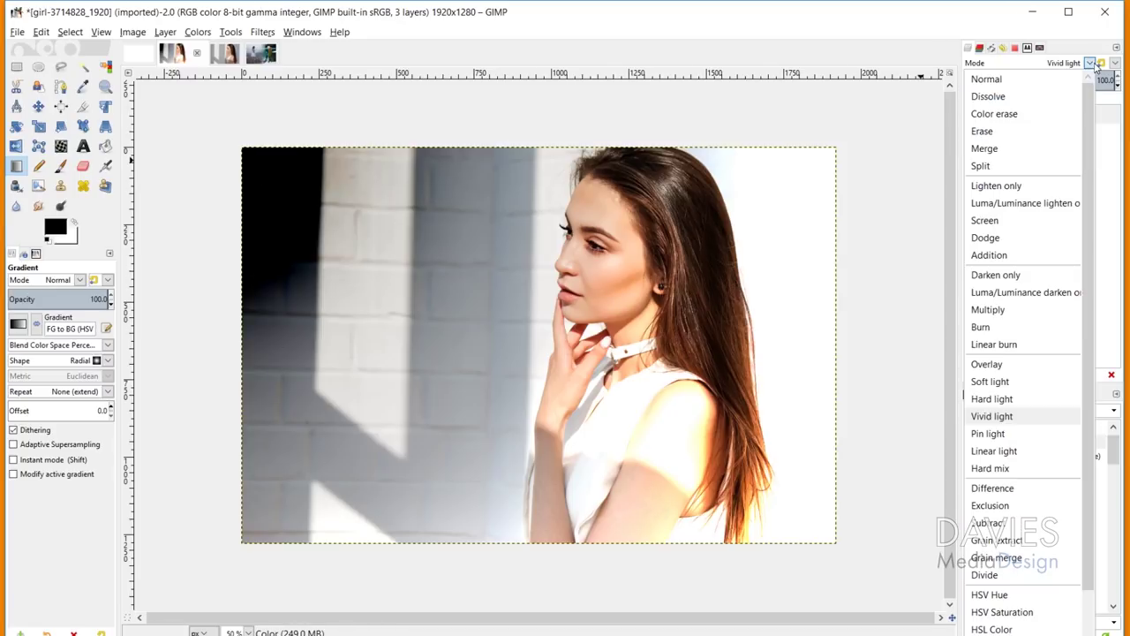
{"action": "left_click", "coordinate": [1017, 436]}
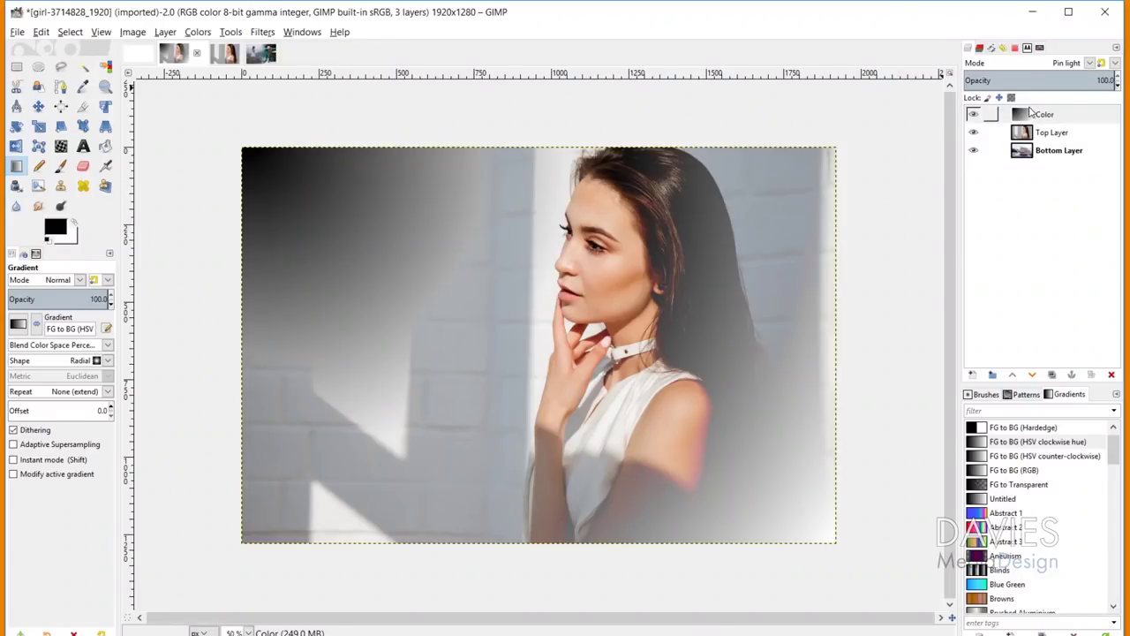
Set the Color layer's blending mode to Linear light
{"action": "left_click", "coordinate": [1030, 112]}
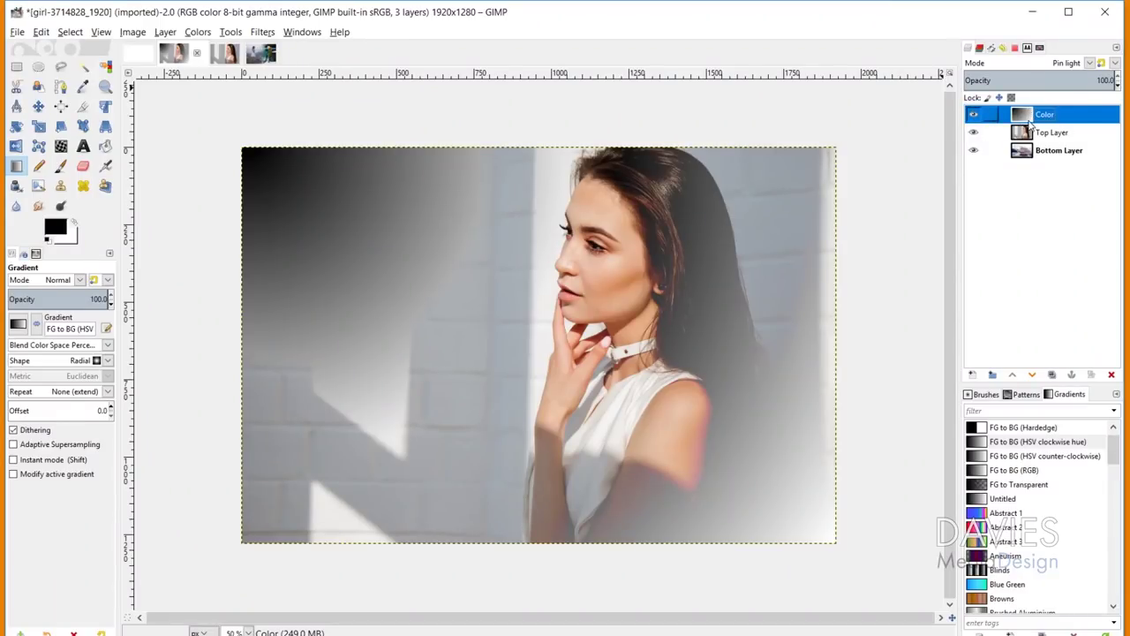
{"action": "left_click", "coordinate": [1089, 63]}
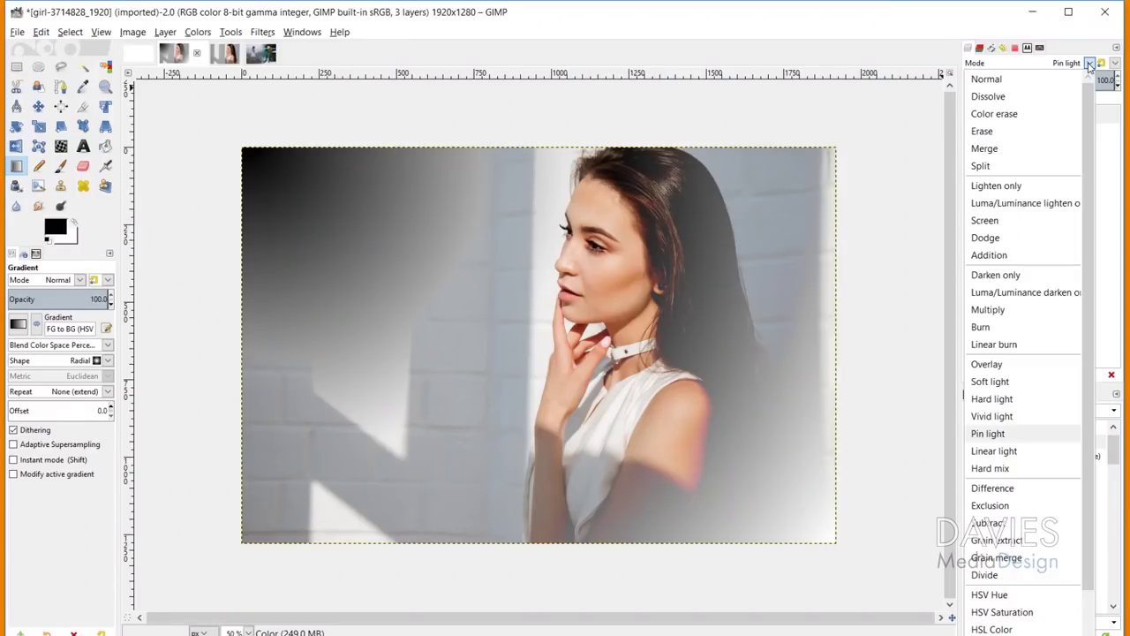
{"action": "left_click", "coordinate": [1027, 451]}
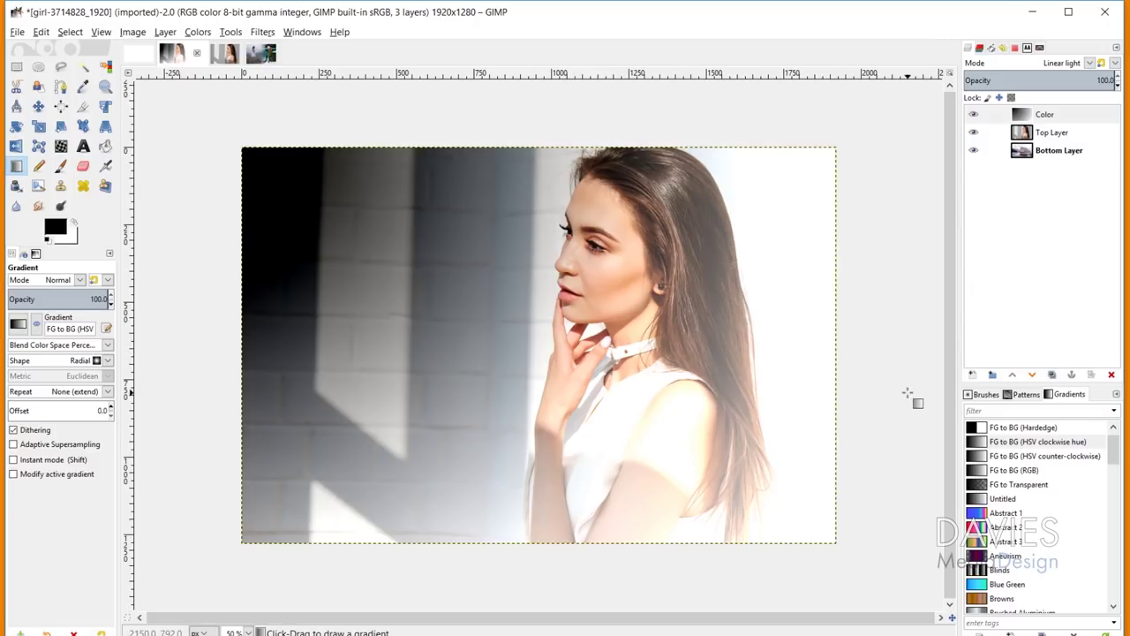
Hide the Color layer, try Linear light mode on the Top Layer, and set the Top Layer back to Normal
{"action": "left_click", "coordinate": [973, 114]}
{"action": "left_click", "coordinate": [1033, 133]}
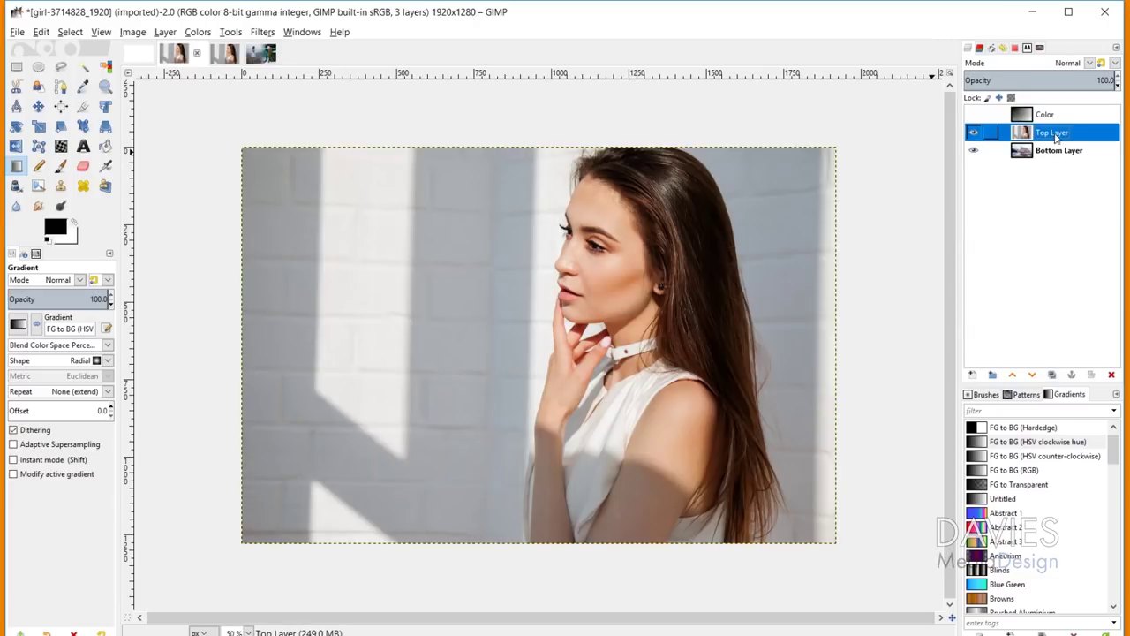
{"action": "left_click", "coordinate": [1090, 63]}
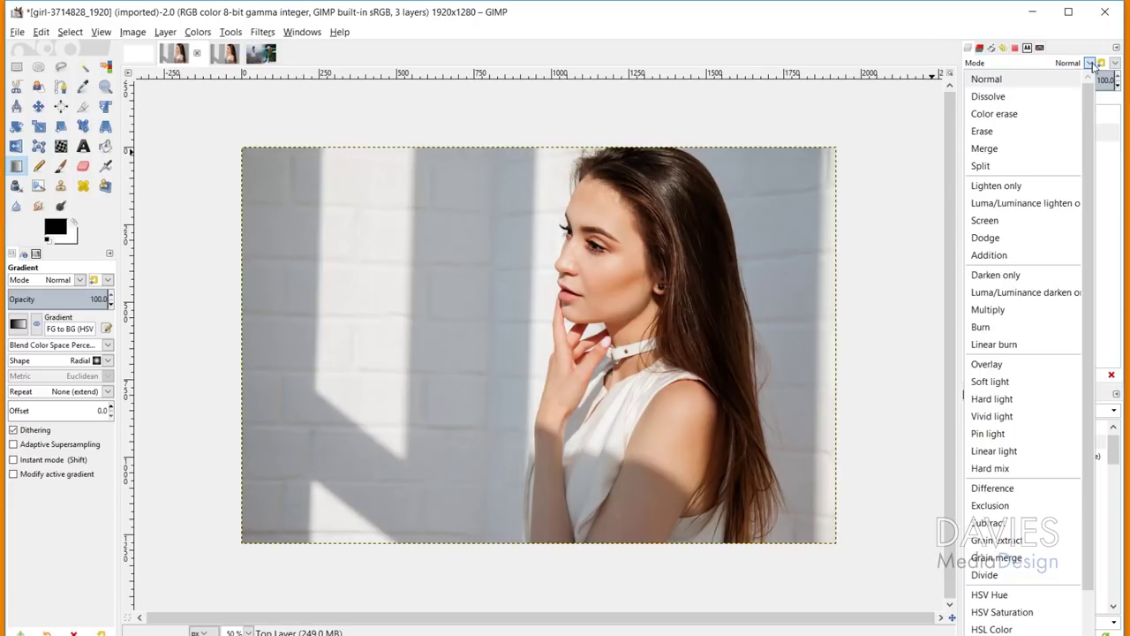
{"action": "left_click", "coordinate": [1024, 452]}
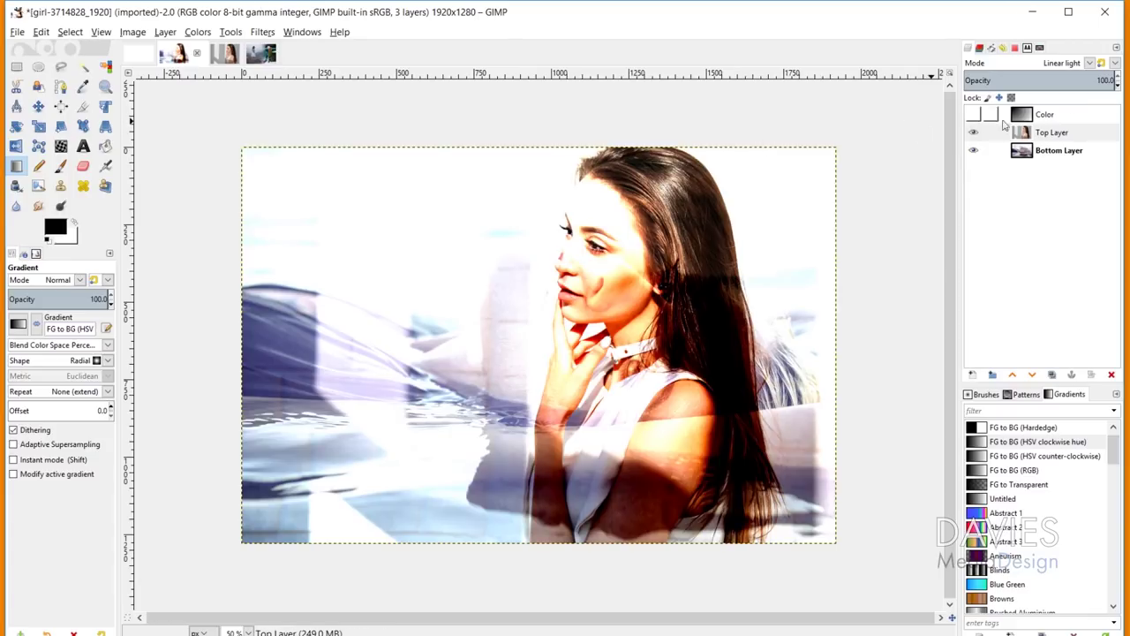
{"action": "left_click", "coordinate": [1061, 62]}
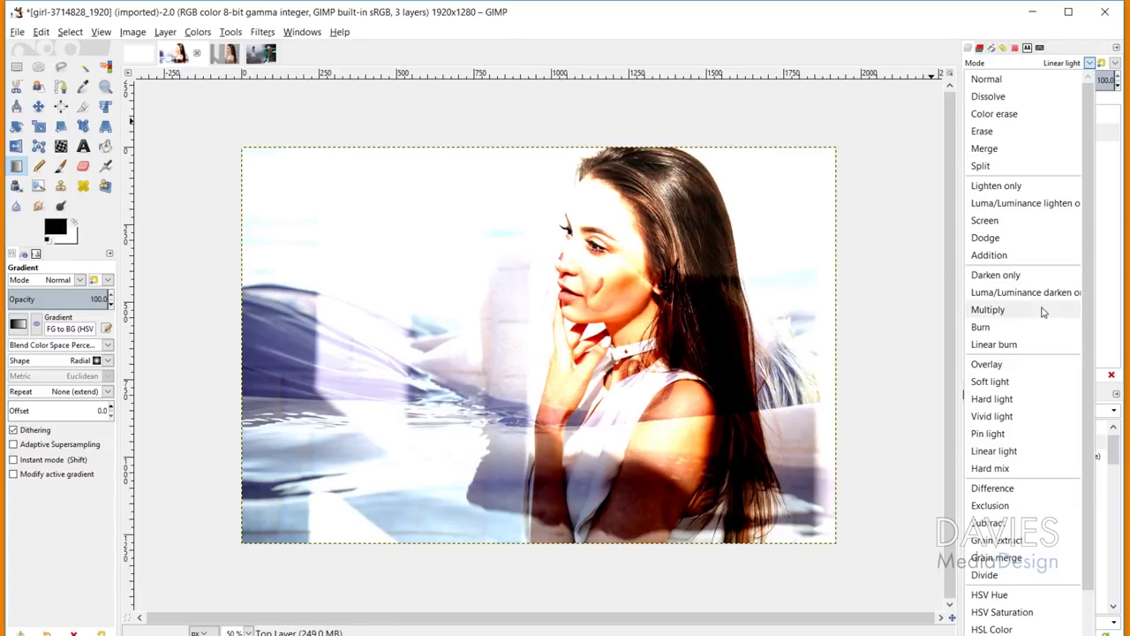
{"action": "left_click", "coordinate": [1003, 79]}
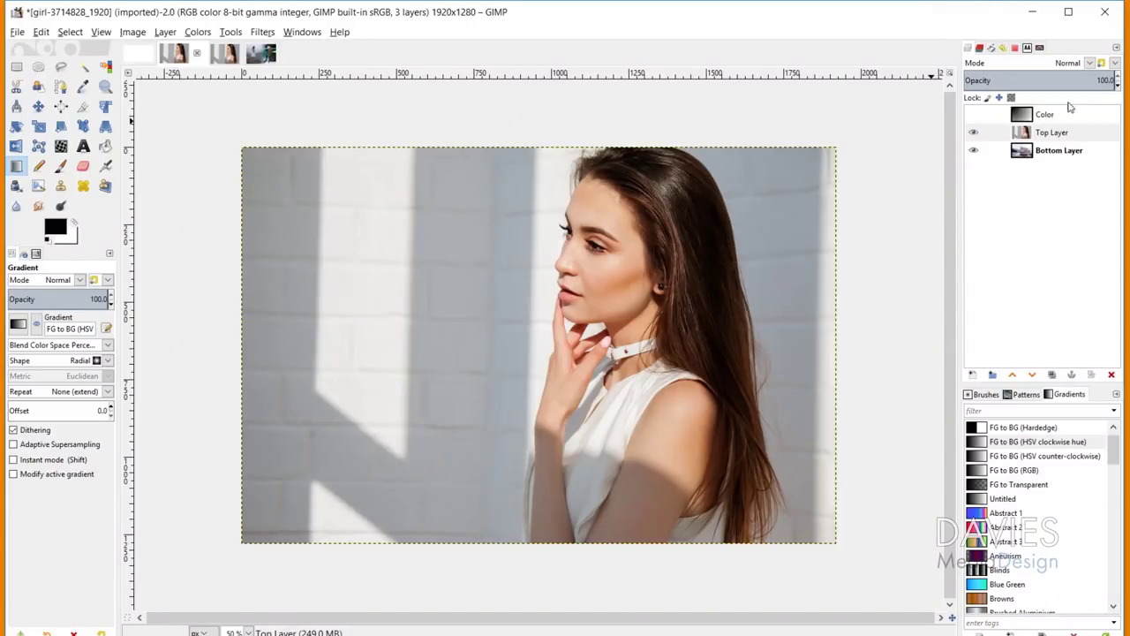
Try Hard mix mode on the Top Layer and set its blending mode back to Normal
{"action": "left_click", "coordinate": [991, 133]}
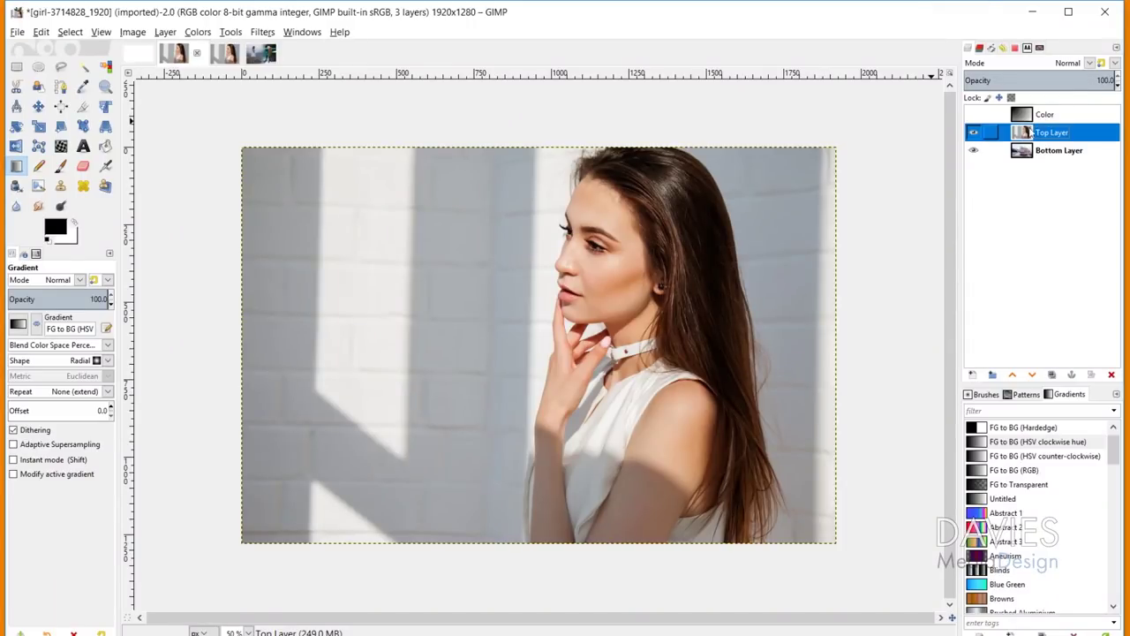
{"action": "left_click", "coordinate": [1091, 63]}
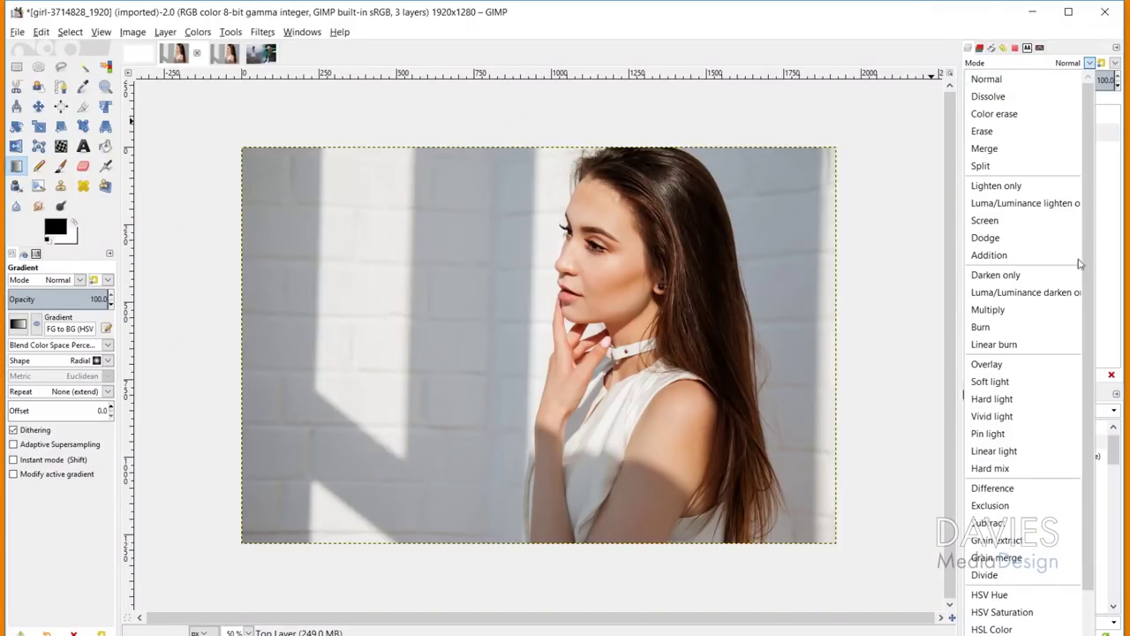
{"action": "left_click", "coordinate": [1054, 468]}
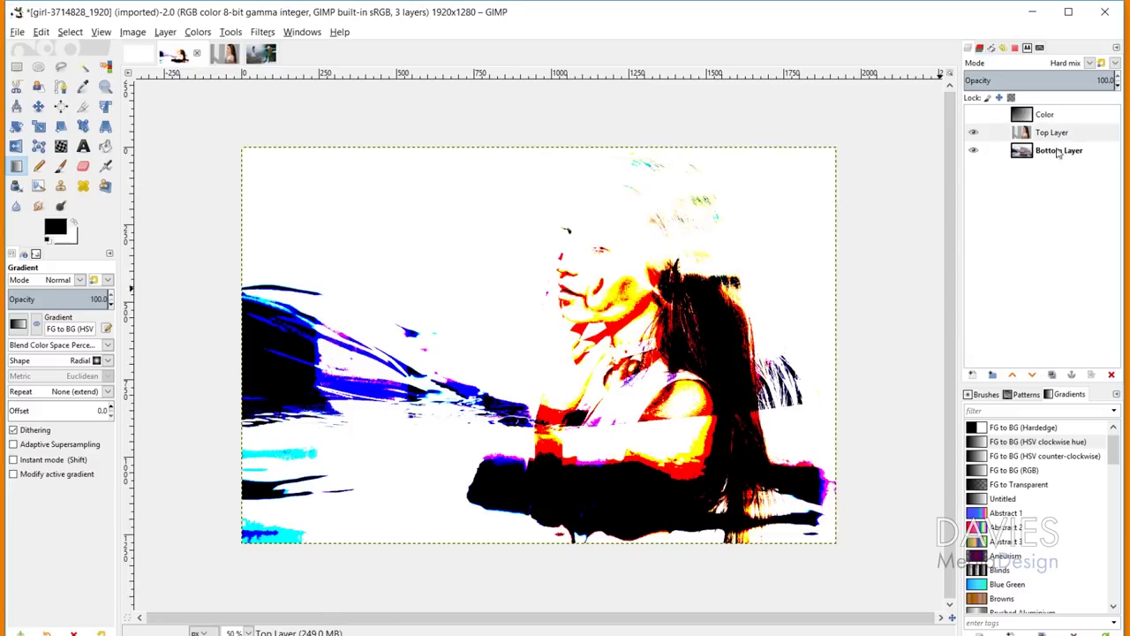
{"action": "left_click", "coordinate": [1068, 63]}
{"action": "left_click", "coordinate": [1051, 79]}
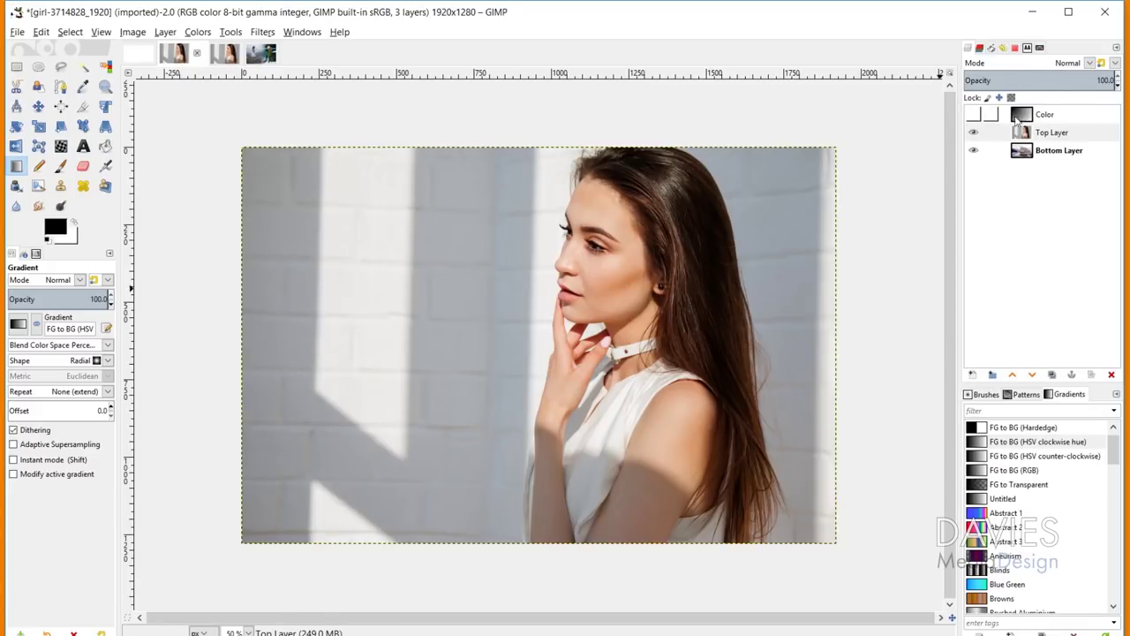
Delete the hidden Color layer and create a new transparent layer named Color in Hard mix mode
{"action": "left_click", "coordinate": [1029, 120]}
{"action": "left_click", "coordinate": [1112, 376]}
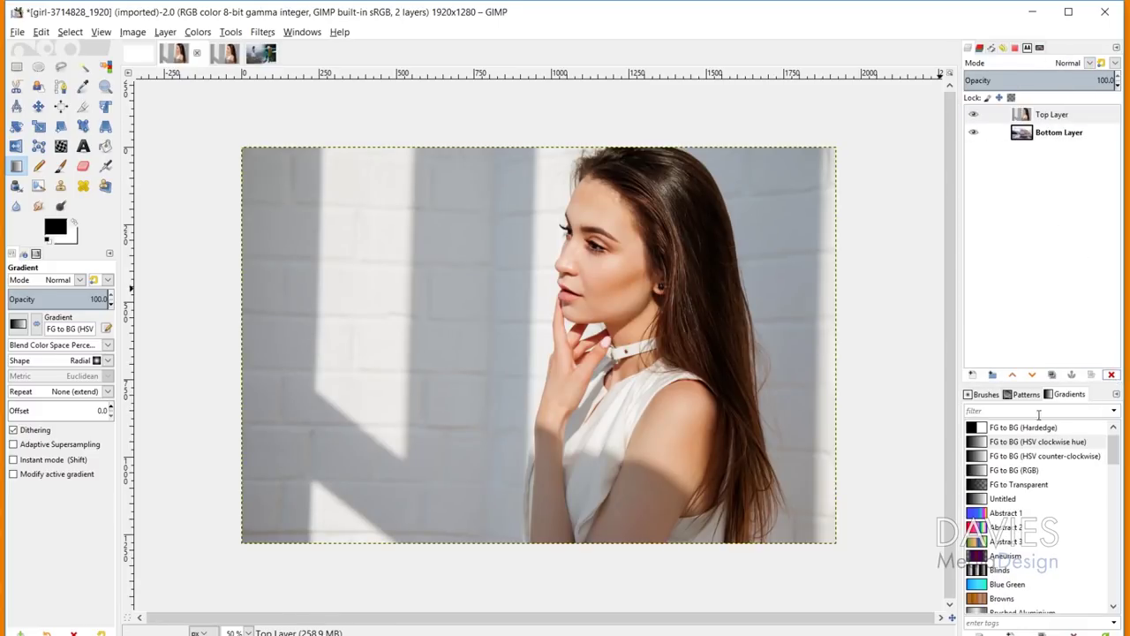
{"action": "left_click", "coordinate": [971, 375]}
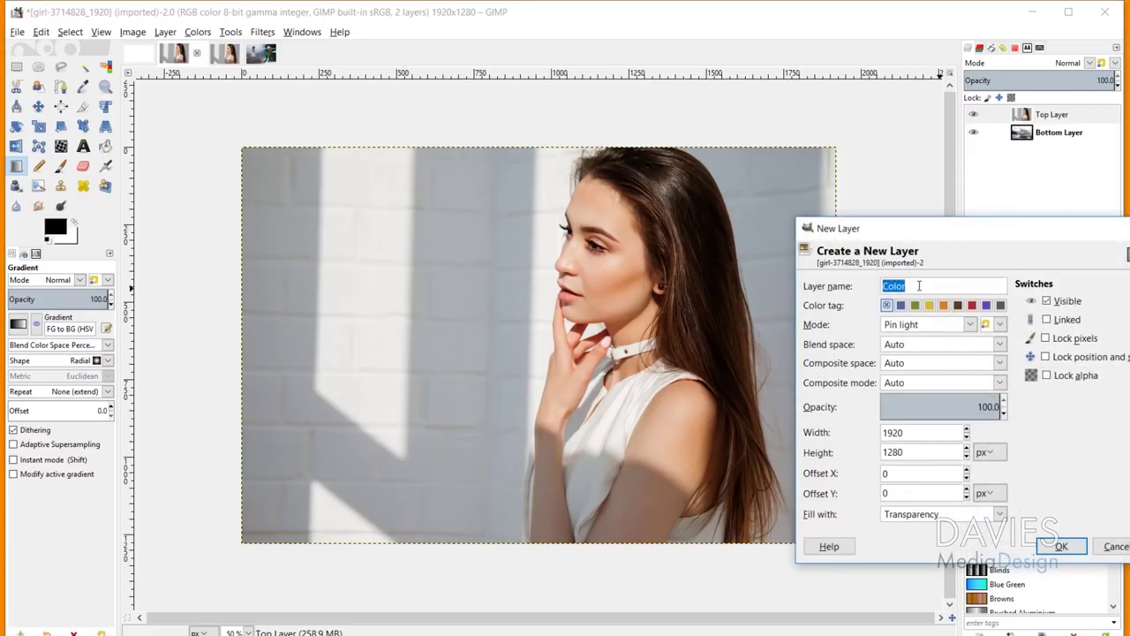
{"action": "left_click", "coordinate": [970, 325]}
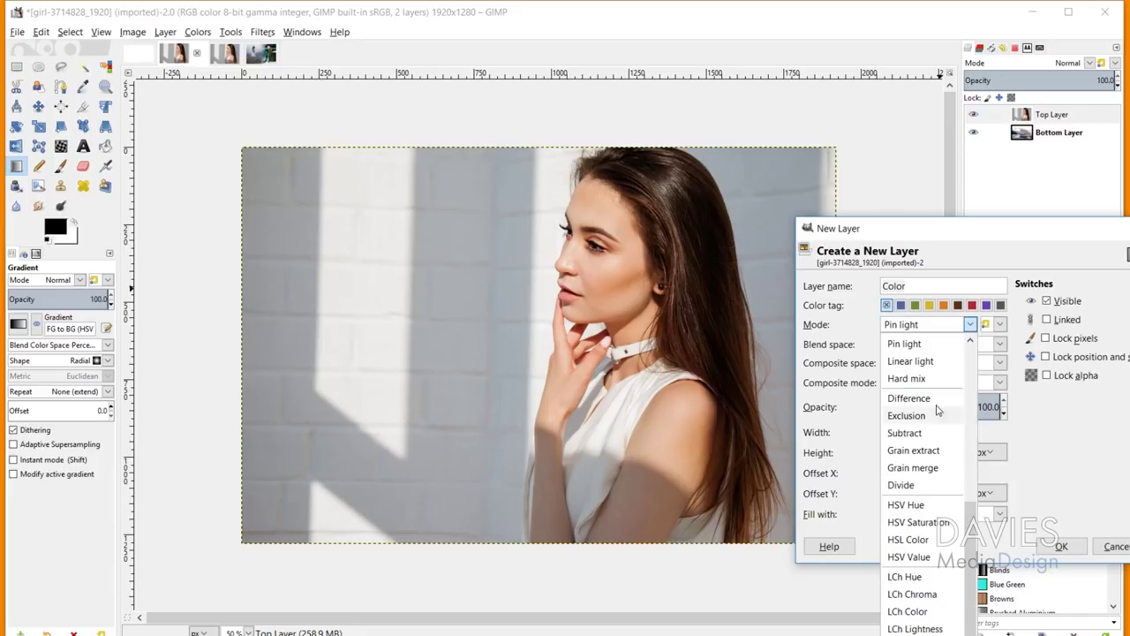
{"action": "left_click", "coordinate": [929, 379]}
{"action": "left_click", "coordinate": [1060, 546]}
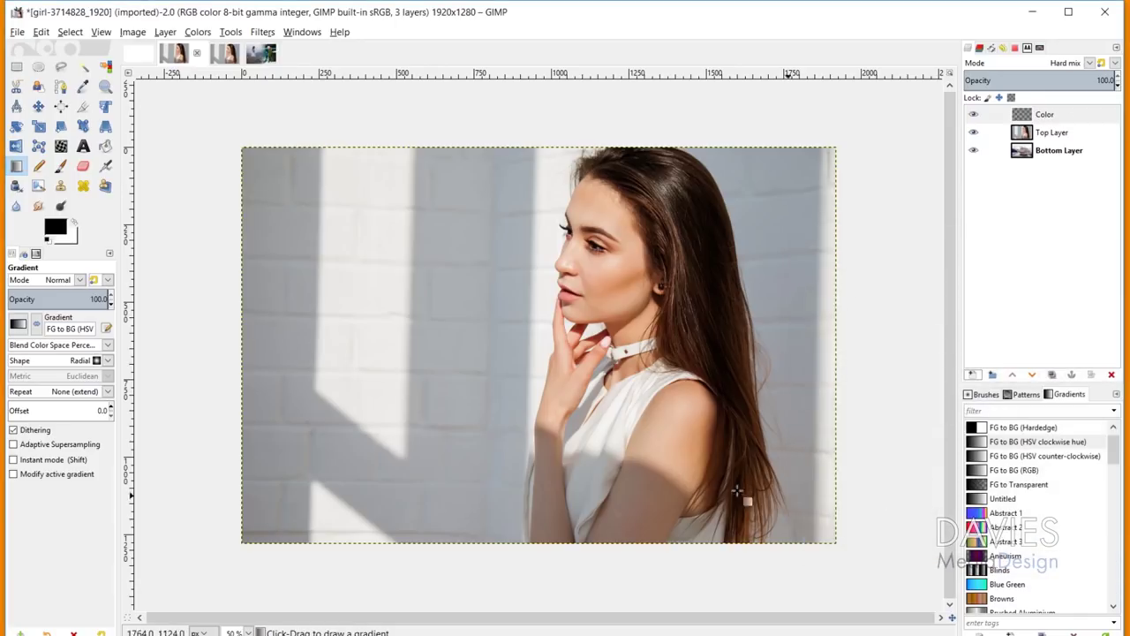
Set the foreground colour to blue (4190ca) and the background colour to a bright golden yellow
{"action": "left_click", "coordinate": [55, 229]}
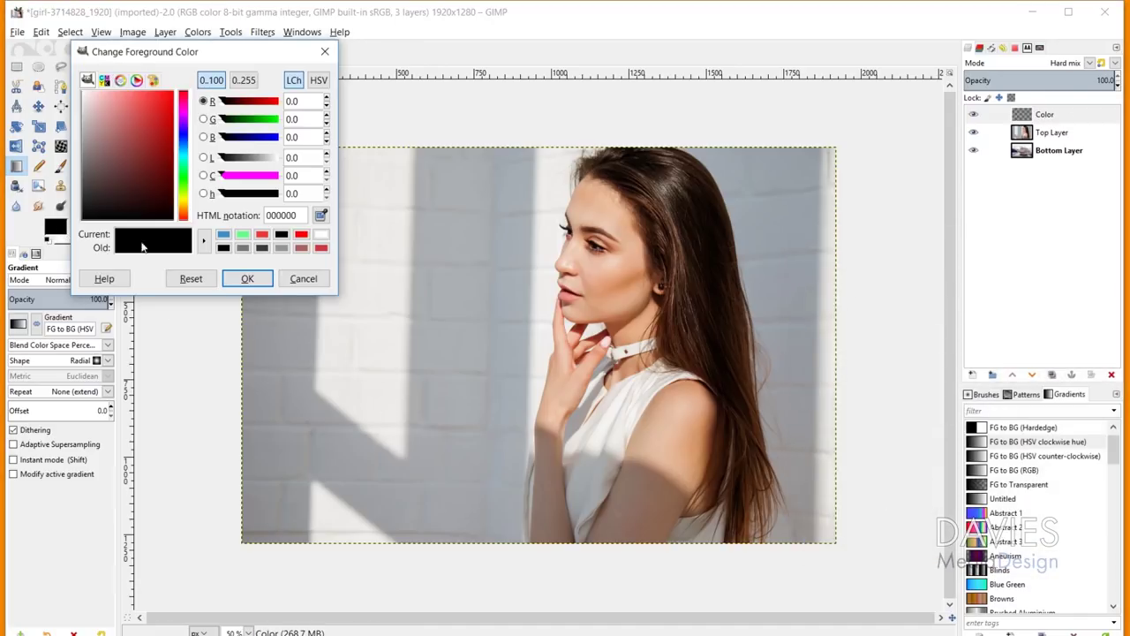
{"action": "left_click", "coordinate": [224, 234]}
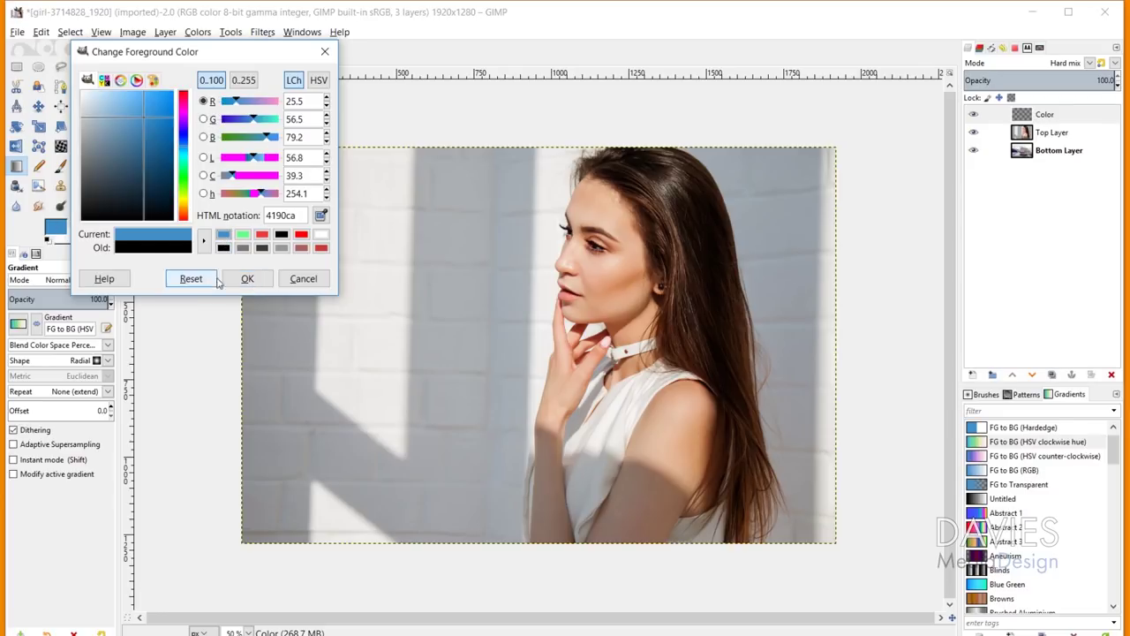
{"action": "left_click", "coordinate": [248, 278]}
{"action": "left_click", "coordinate": [69, 240]}
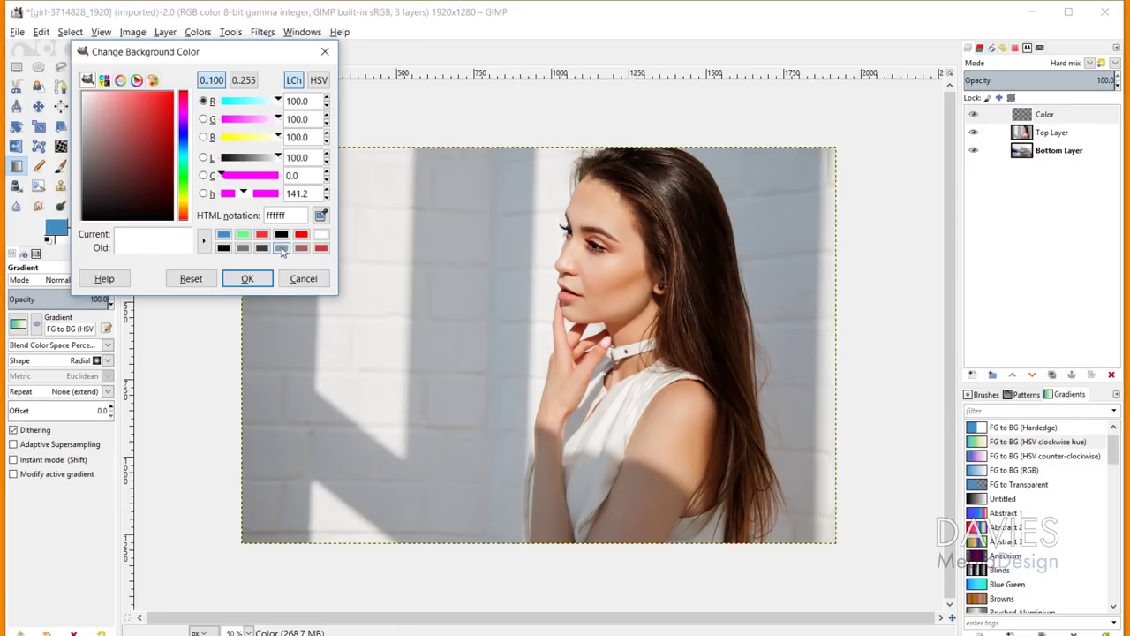
{"action": "left_click_drag", "start_coordinate": [184, 155], "coordinate": [184, 210]}
{"action": "left_click", "coordinate": [147, 116]}
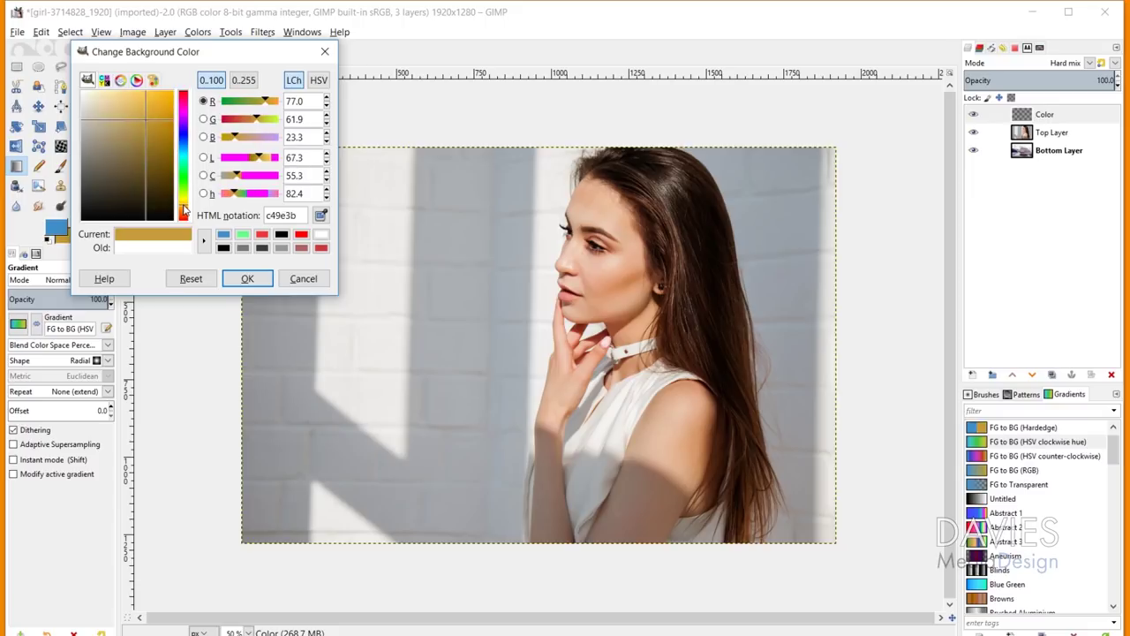
{"action": "left_click_drag", "start_coordinate": [153, 129], "coordinate": [167, 102]}
{"action": "left_click", "coordinate": [247, 278]}
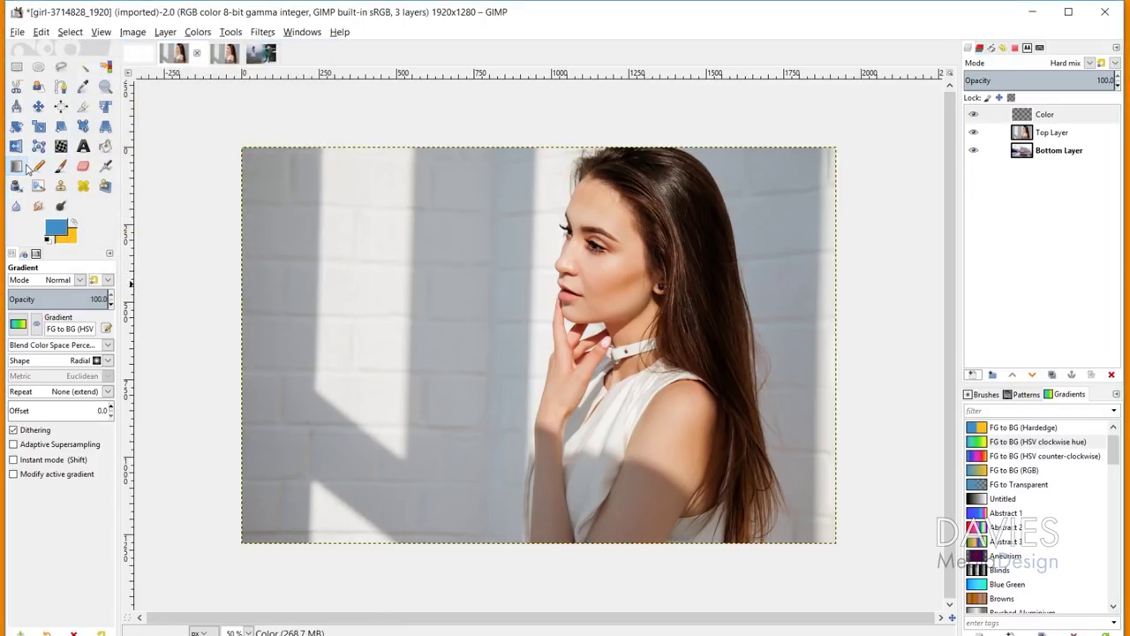
Fill the Color layer with a radial FG to BG (RGB) gradient from the image's upper-left to lower-right corner
{"action": "left_click", "coordinate": [18, 323]}
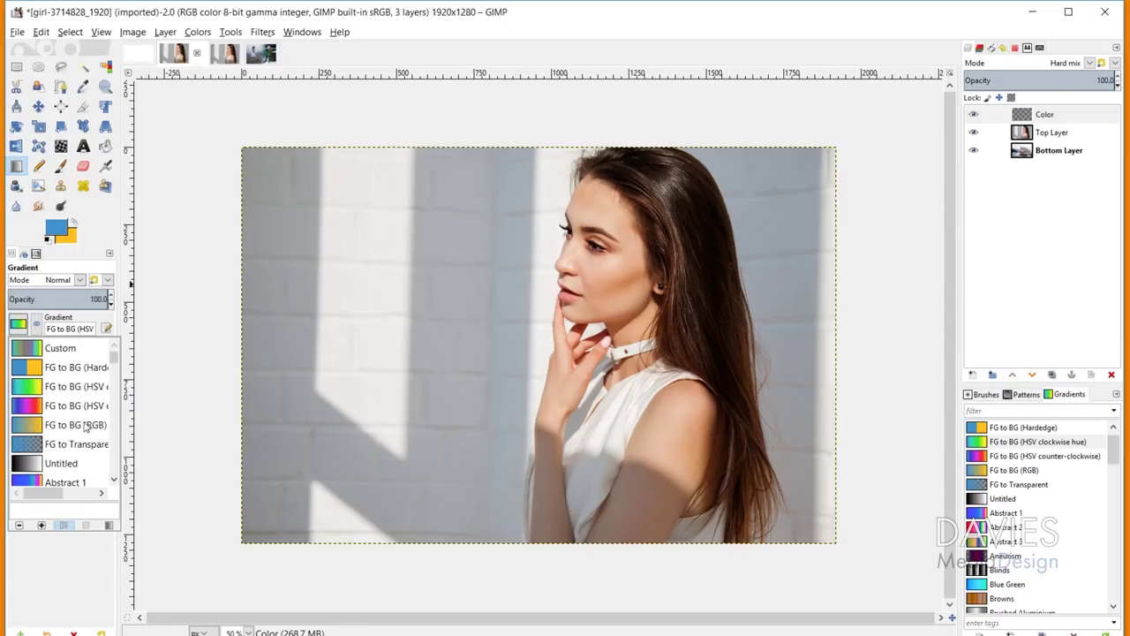
{"action": "left_click", "coordinate": [39, 427]}
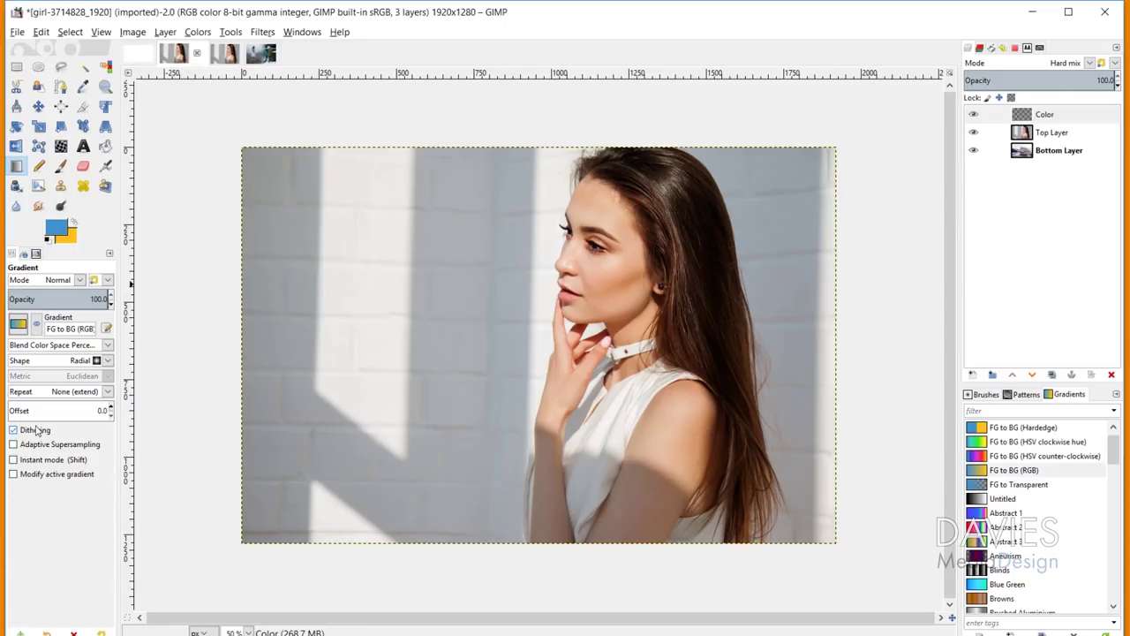
{"action": "left_click_drag", "start_coordinate": [243, 151], "coordinate": [837, 545]}
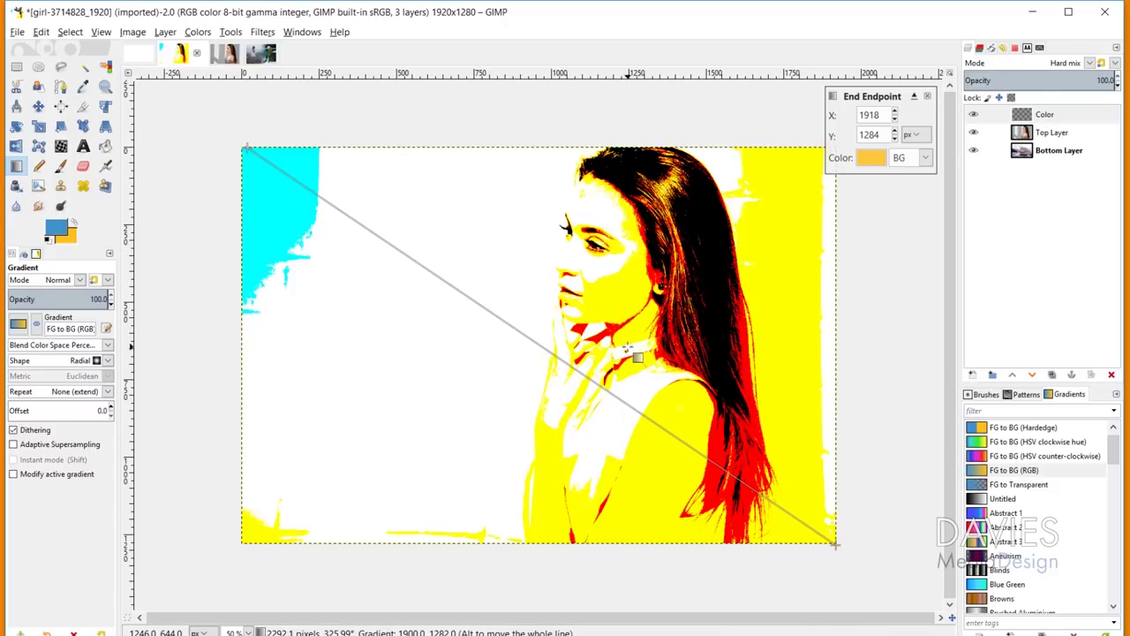
{"action": "key", "text": "Return"}
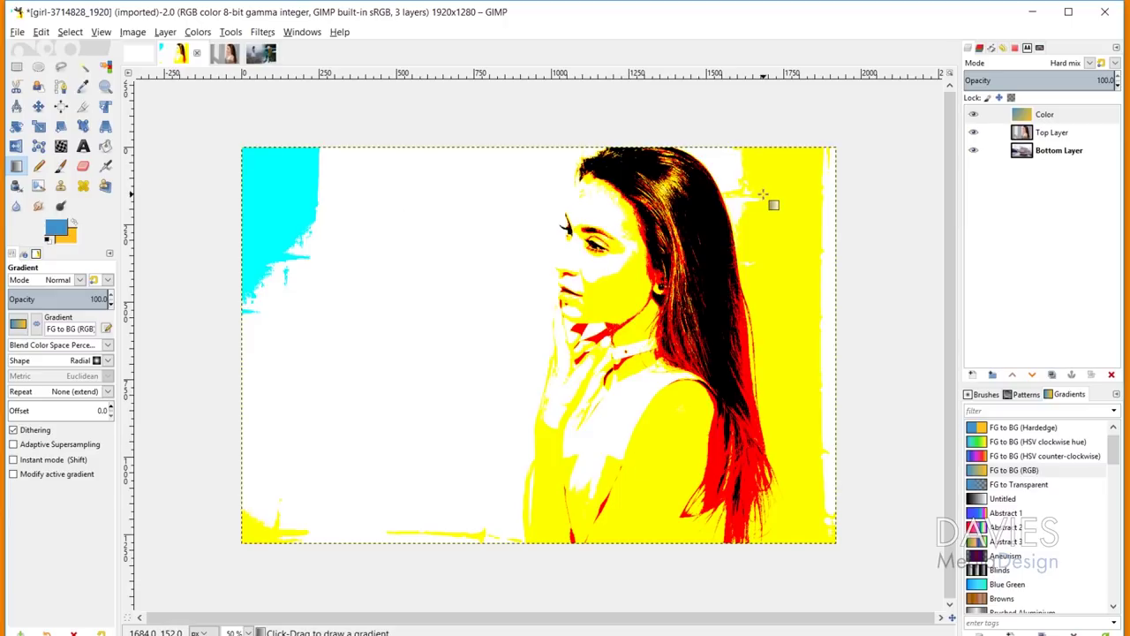
Delete the Color layer, try Difference mode on the Top Layer and set its blending mode back to Normal
{"action": "left_click", "coordinate": [1028, 122]}
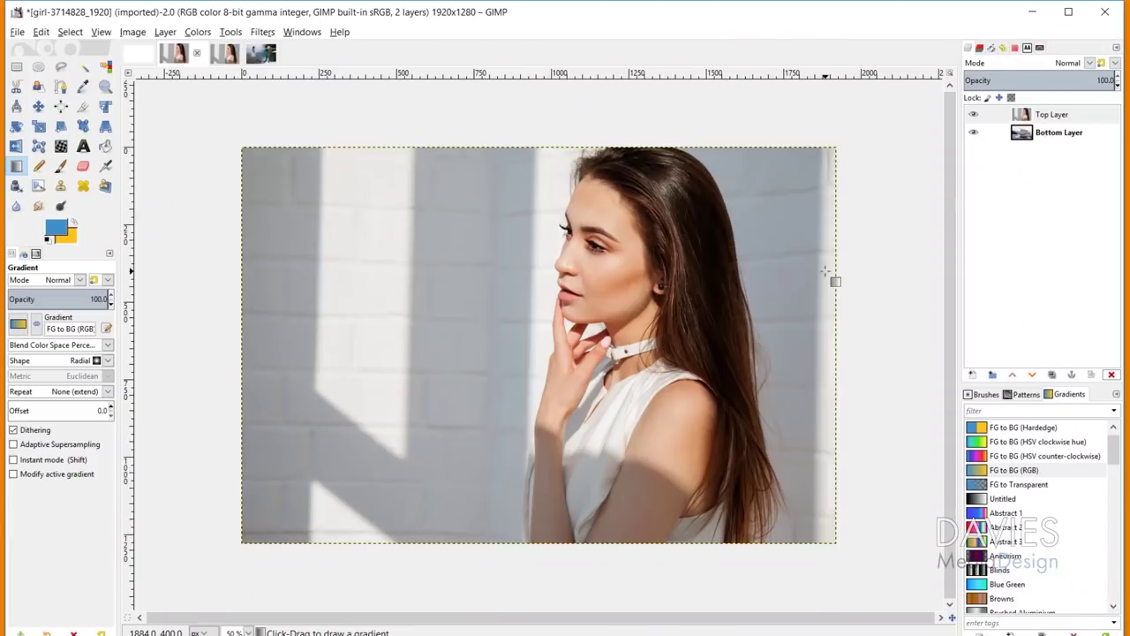
{"action": "left_click", "coordinate": [1035, 115]}
{"action": "left_click", "coordinate": [1090, 62]}
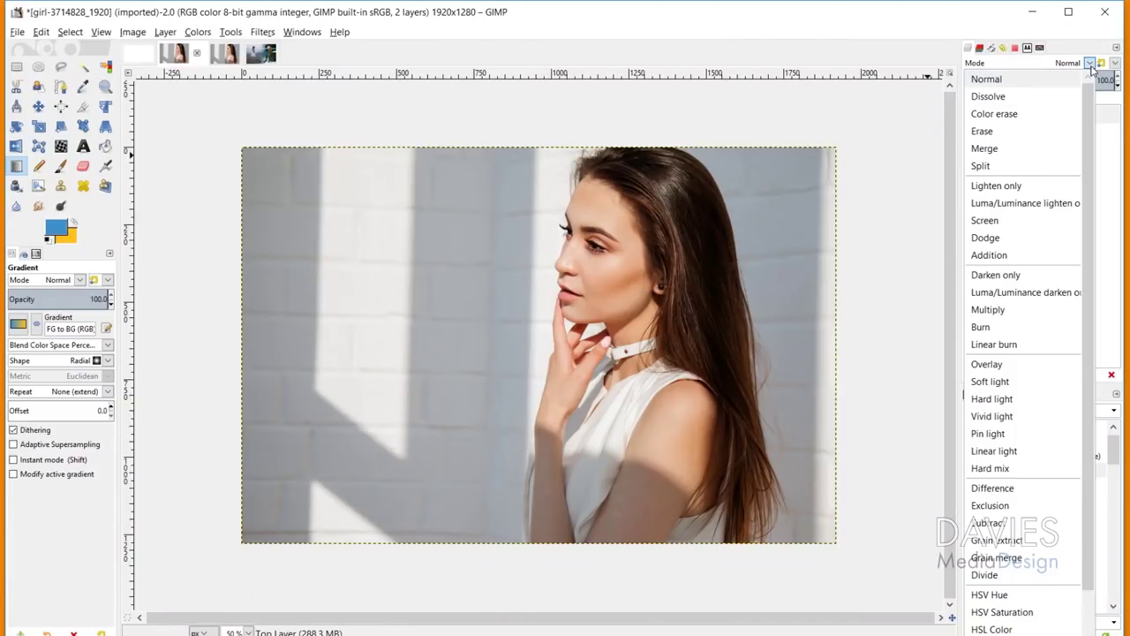
{"action": "left_click", "coordinate": [1047, 489]}
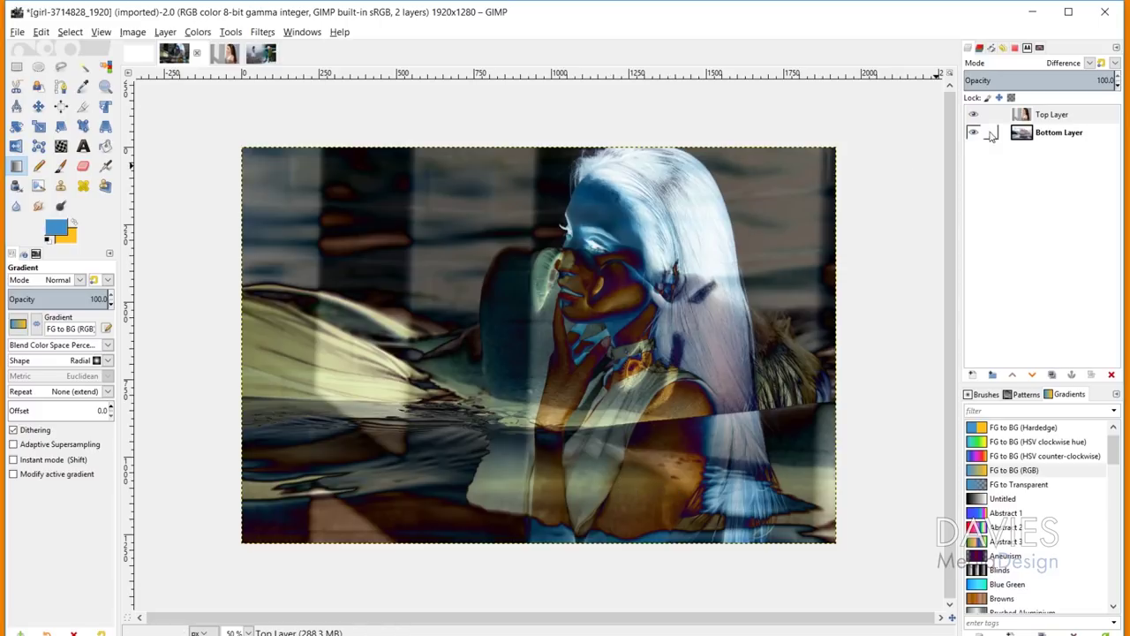
{"action": "left_click", "coordinate": [1073, 63]}
{"action": "left_click", "coordinate": [1054, 79]}
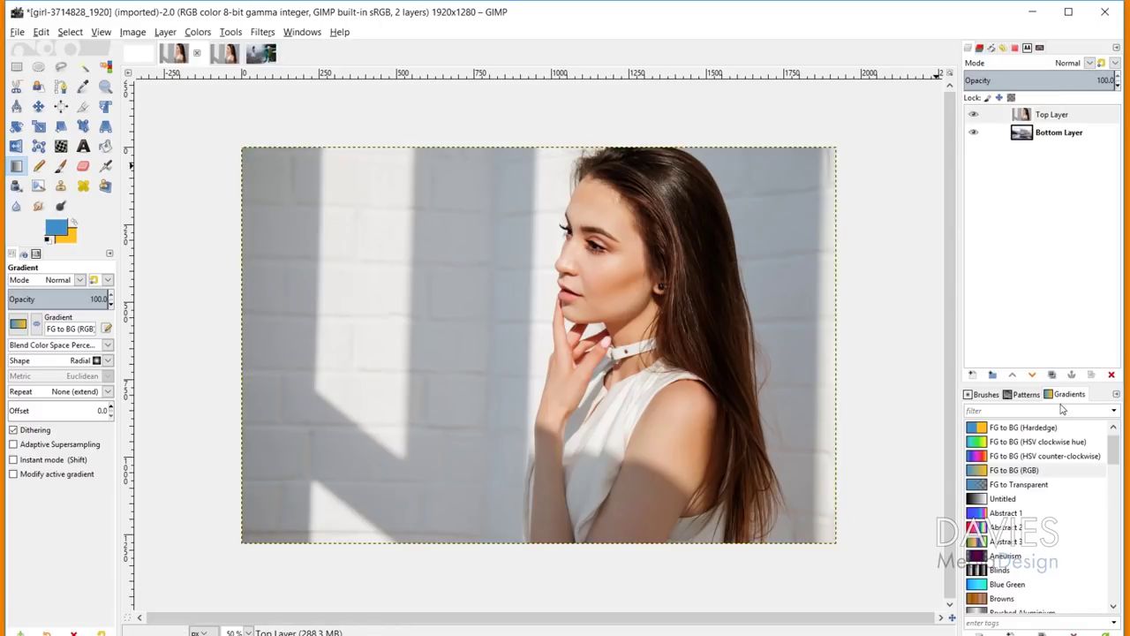
Duplicate the Top Layer and set the copy's blending mode to Difference
{"action": "left_click", "coordinate": [1052, 375]}
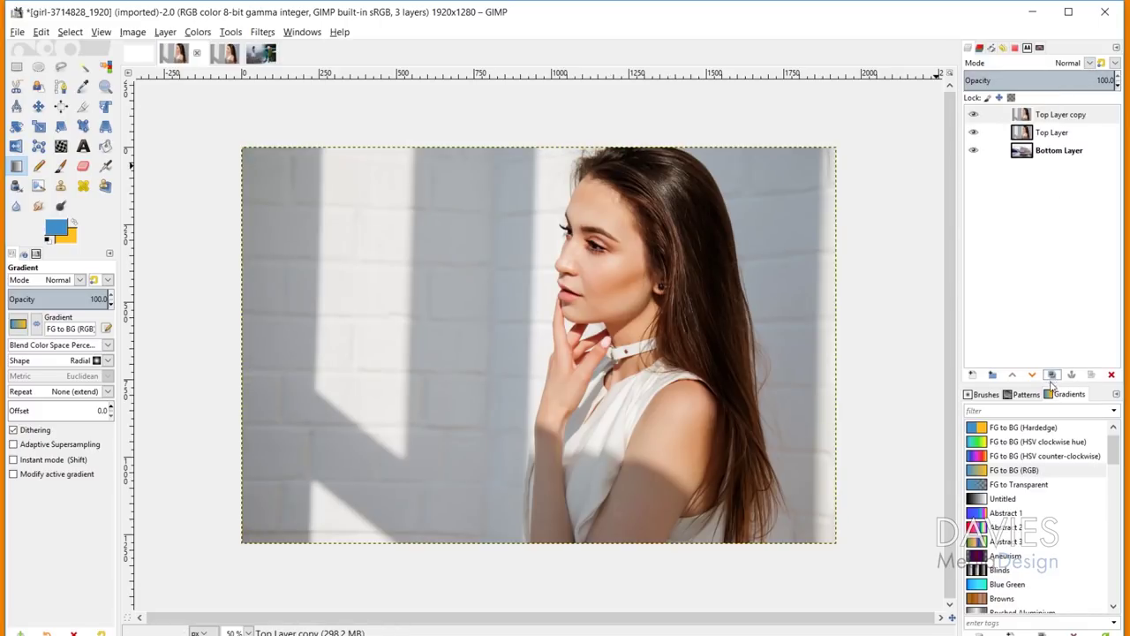
{"action": "left_click", "coordinate": [1089, 64]}
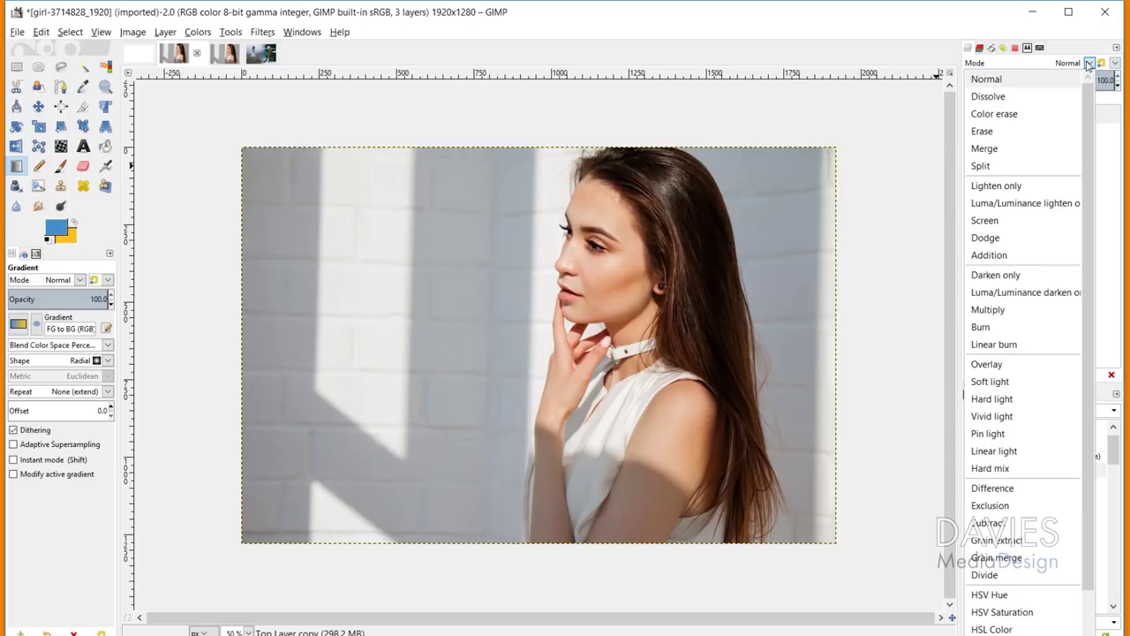
{"action": "left_click", "coordinate": [1024, 488]}
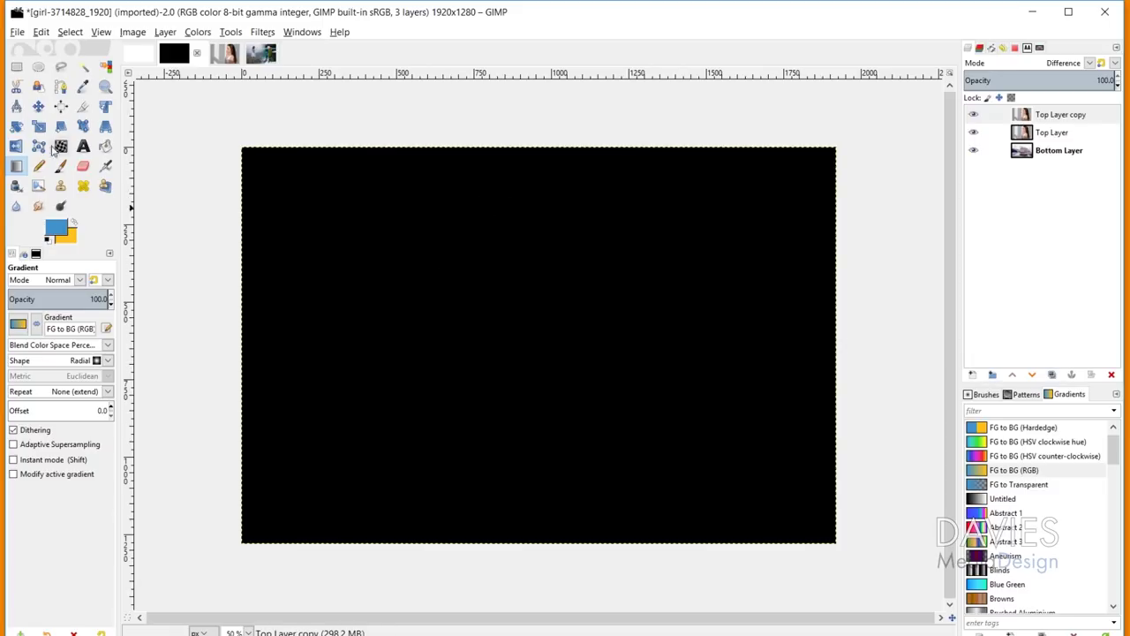
Nudge the Top Layer copy slightly, centre it back on the image horizontally and vertically, and delete the copy
{"action": "left_click", "coordinate": [38, 107]}
{"action": "mouse_move", "coordinate": [404, 215]}
{"action": "left_mouse_down"}
{"action": "mouse_move", "coordinate": [479, 212]}
{"action": "mouse_move", "coordinate": [434, 224]}
{"action": "mouse_move", "coordinate": [412, 215]}
{"action": "mouse_move", "coordinate": [436, 235]}
{"action": "mouse_move", "coordinate": [404, 218]}
{"action": "left_mouse_up"}
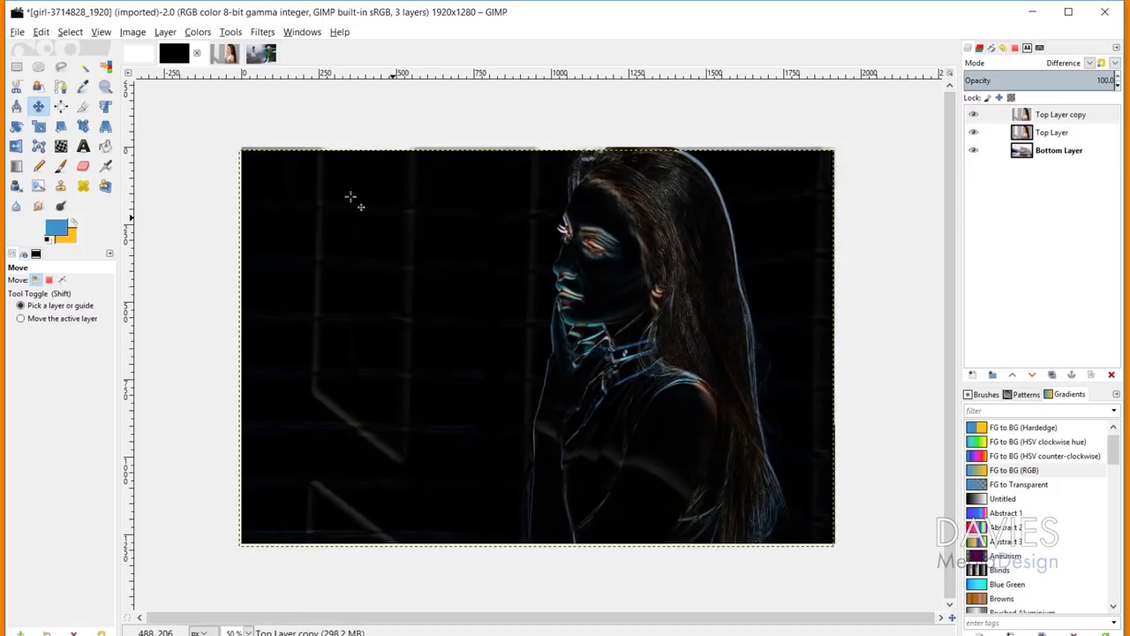
{"action": "left_click", "coordinate": [60, 106]}
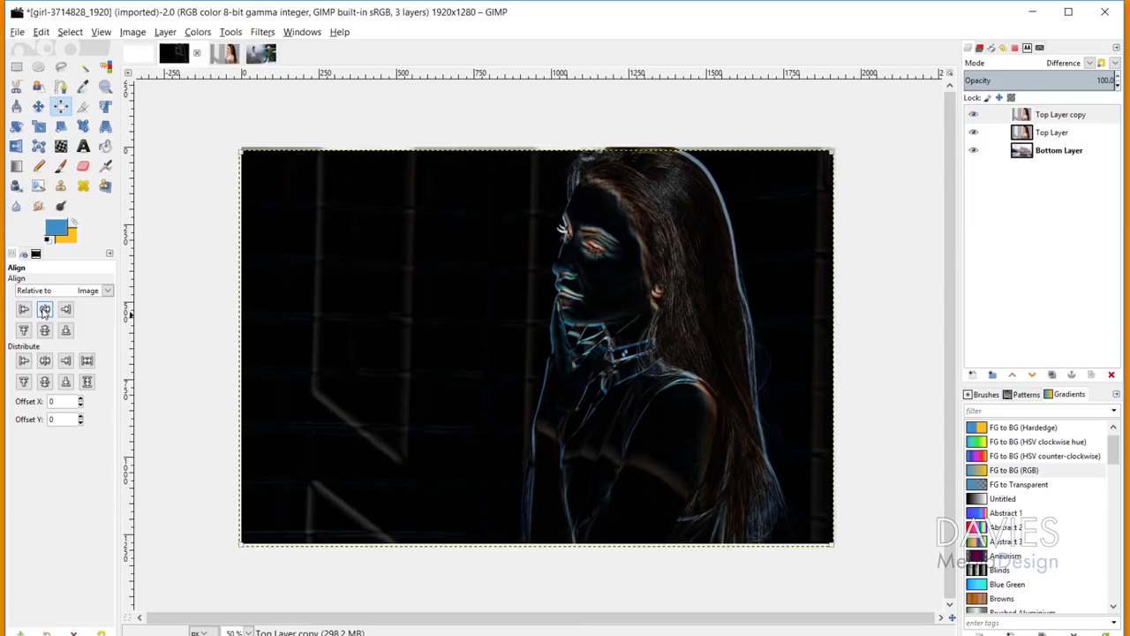
{"action": "left_click", "coordinate": [44, 309]}
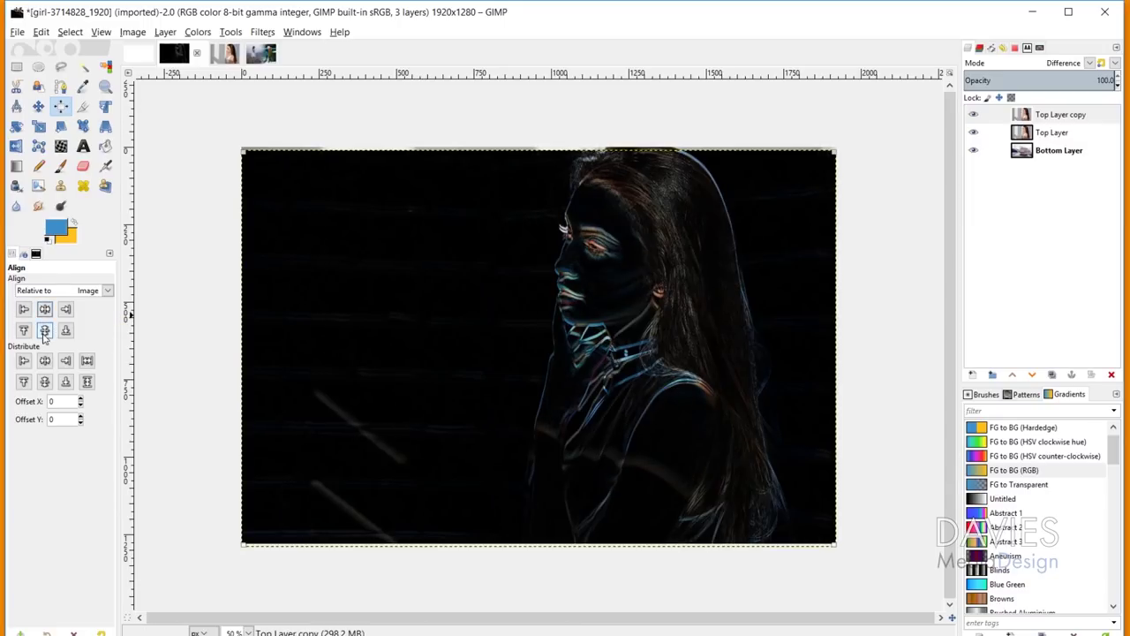
{"action": "left_click", "coordinate": [44, 329]}
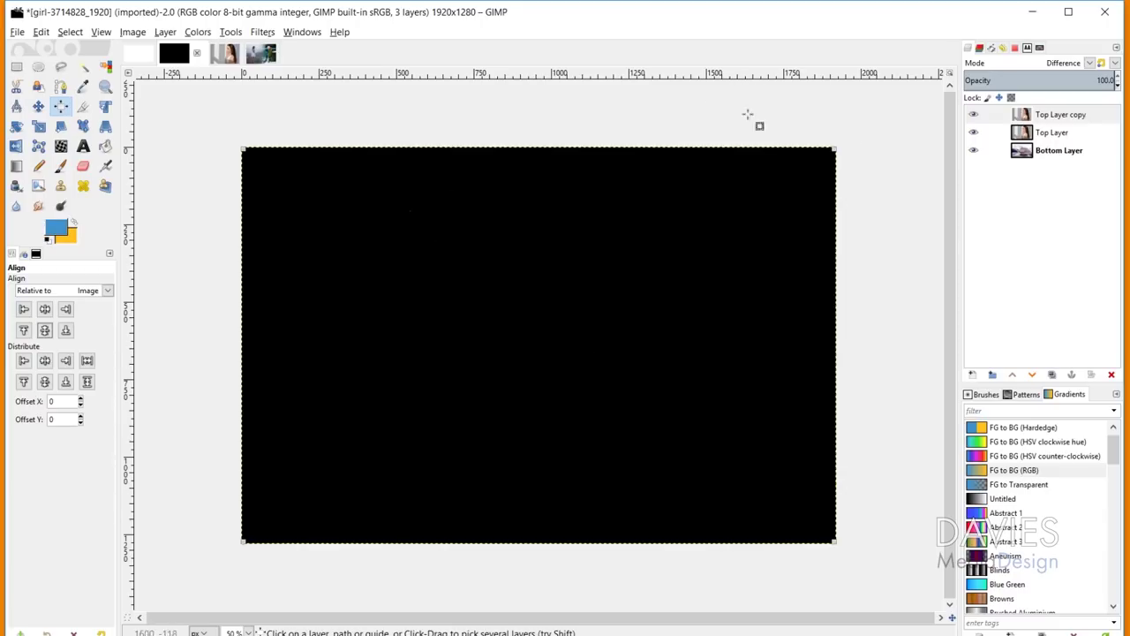
{"action": "left_click", "coordinate": [1112, 375]}
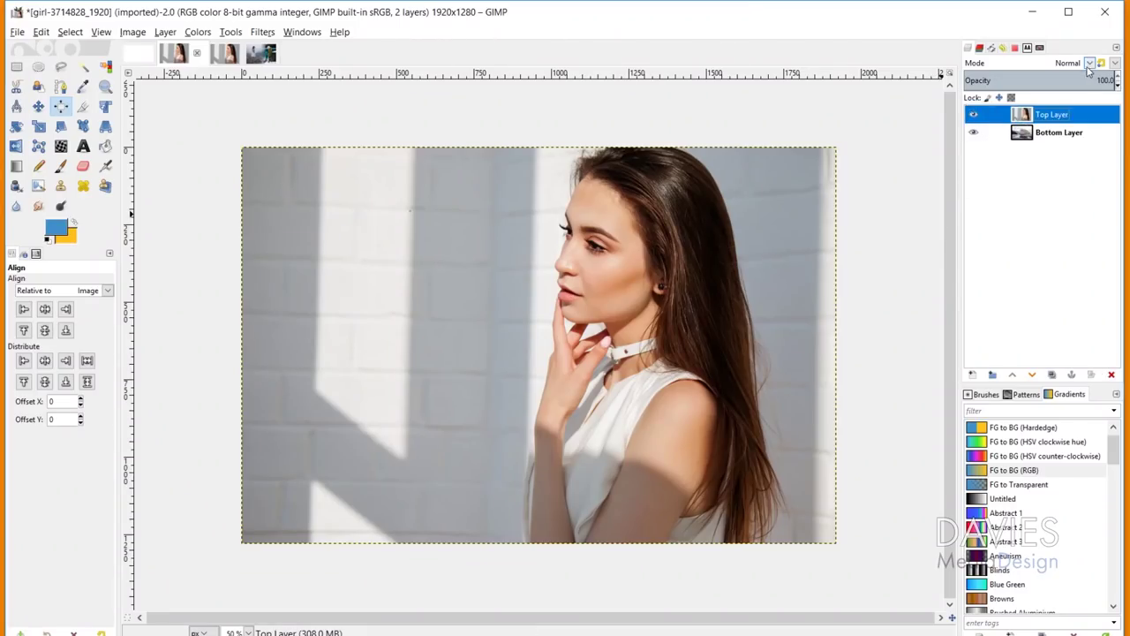
Try Exclusion mode on the Top Layer and set its blending mode back to Normal
{"action": "left_click", "coordinate": [1090, 63]}
{"action": "left_click", "coordinate": [990, 505]}
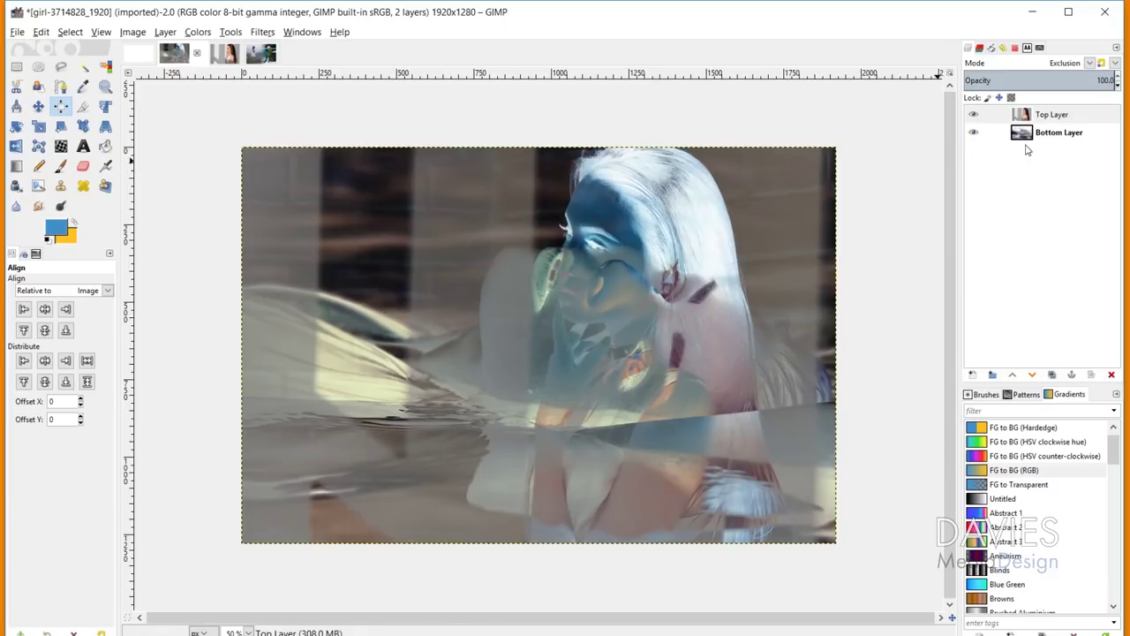
{"action": "left_click", "coordinate": [1091, 63]}
{"action": "left_click", "coordinate": [985, 78]}
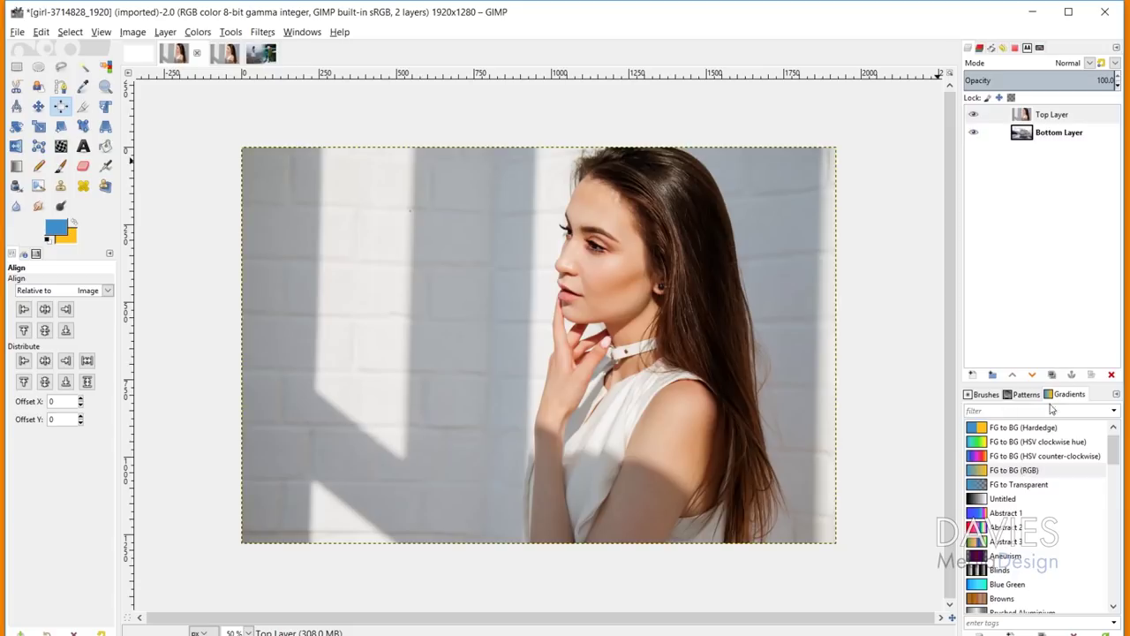
Try Exclusion mode on a duplicate of the Top Layer, nudge it slightly and delete the duplicate
{"action": "left_click", "coordinate": [1051, 374]}
{"action": "left_click", "coordinate": [1086, 65]}
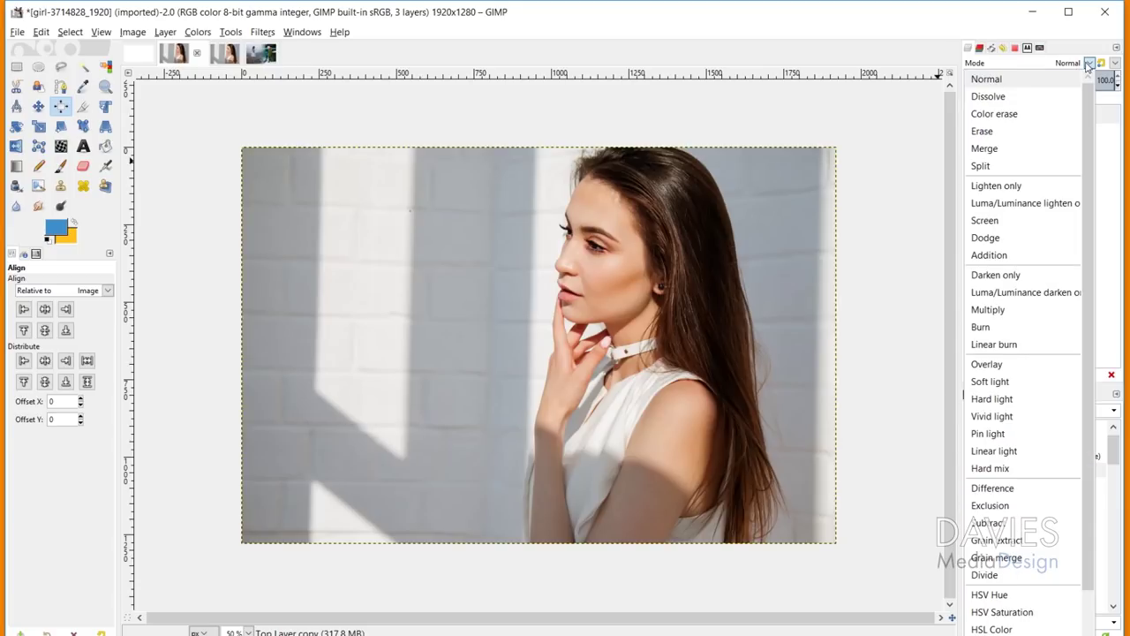
{"action": "left_click", "coordinate": [989, 505]}
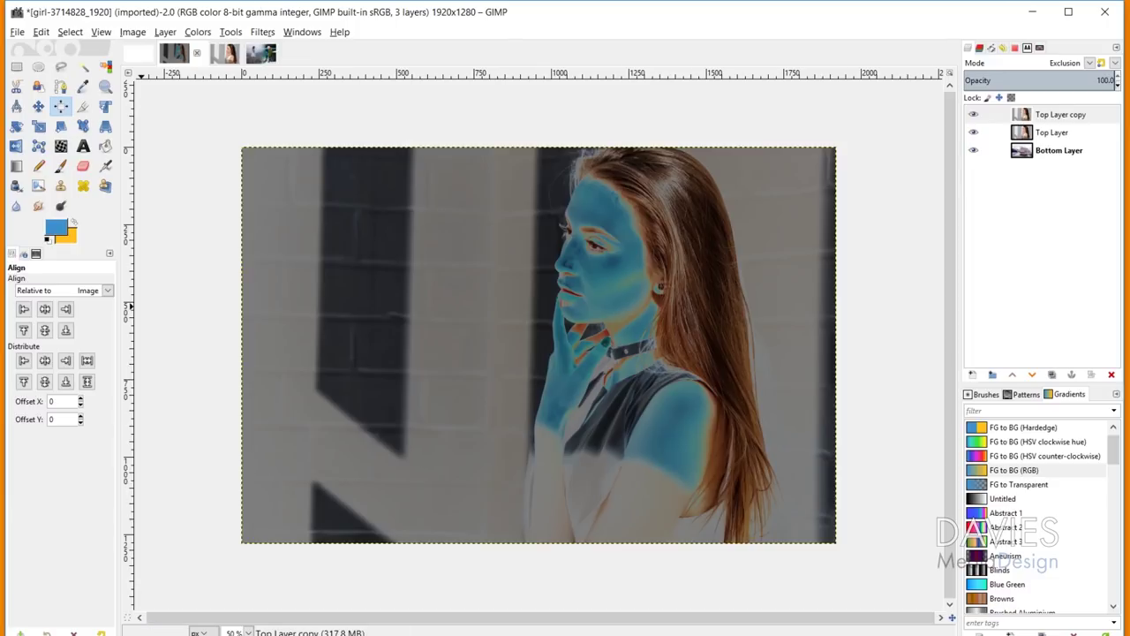
{"action": "left_click", "coordinate": [38, 106]}
{"action": "mouse_move", "coordinate": [445, 263]}
{"action": "left_mouse_down"}
{"action": "mouse_move", "coordinate": [411, 265]}
{"action": "mouse_move", "coordinate": [446, 263]}
{"action": "left_mouse_up"}
{"action": "left_click", "coordinate": [1112, 375]}
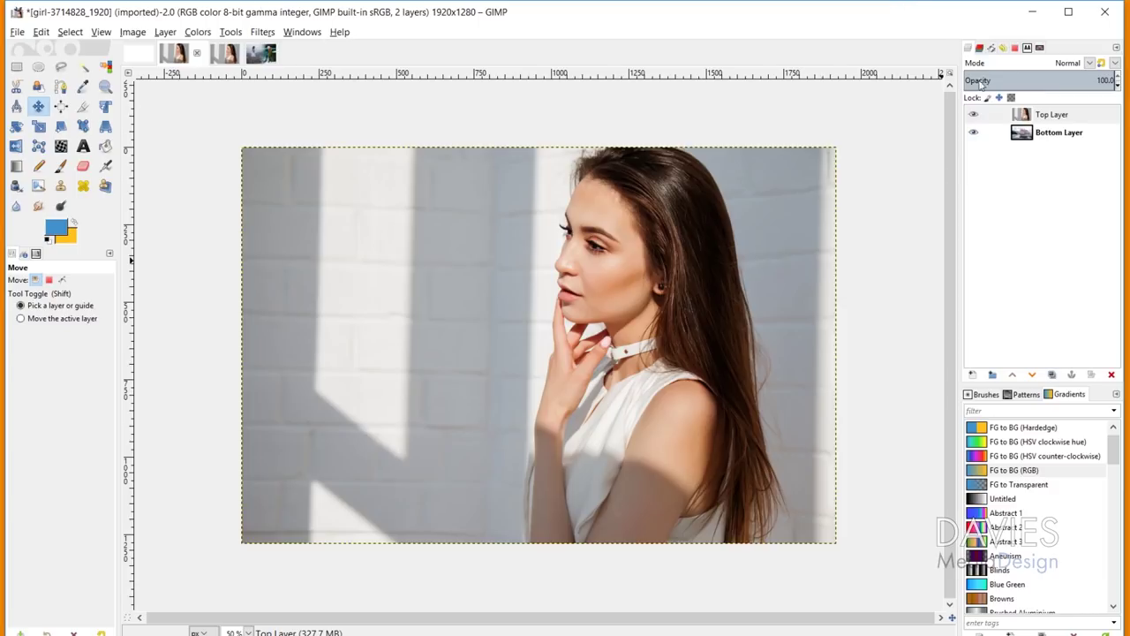
Set the Top Layer's blending mode to Subtract
{"action": "left_click", "coordinate": [1028, 124]}
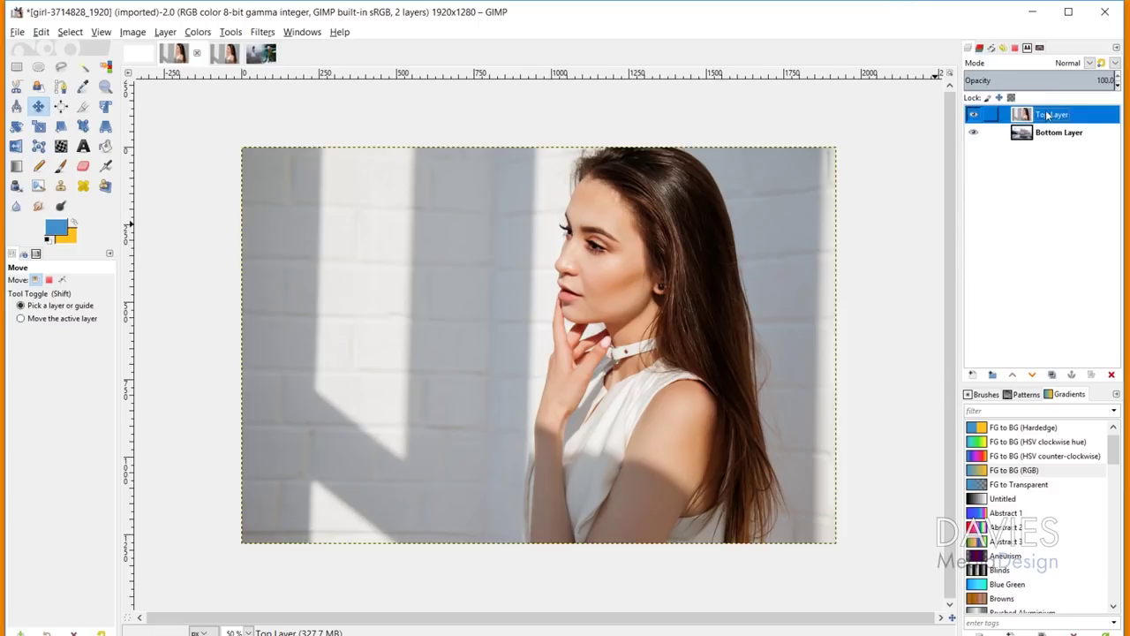
{"action": "left_click", "coordinate": [1090, 64]}
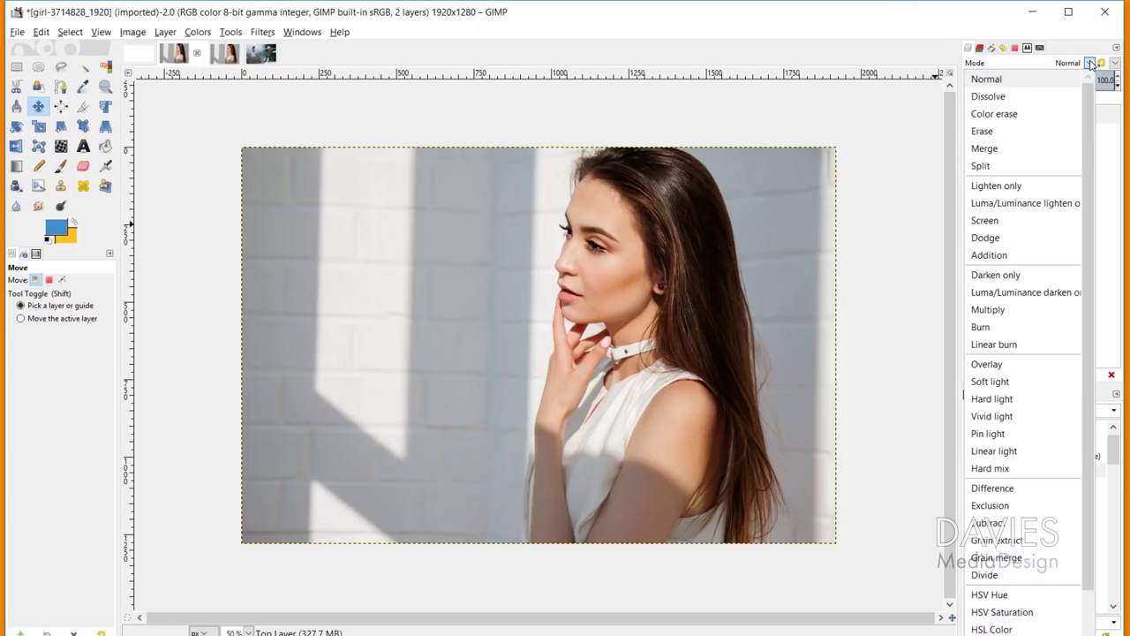
{"action": "left_click", "coordinate": [989, 523]}
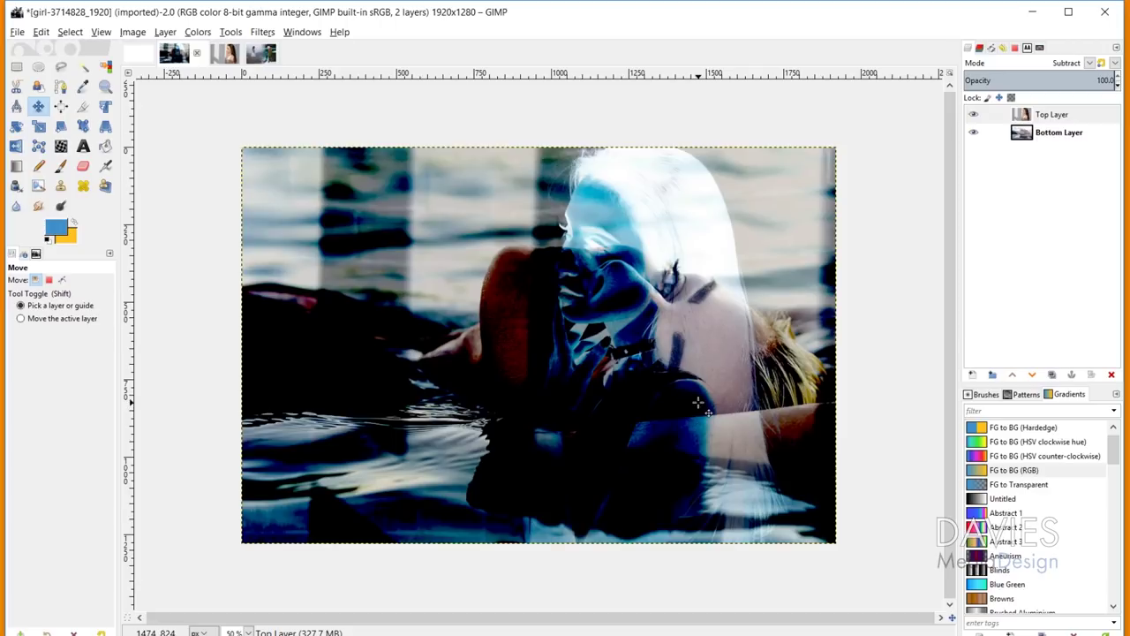
Switch the Top Layer's blending mode to Grain extract and nudge the layer very slightly sideways
{"action": "left_click", "coordinate": [1018, 65]}
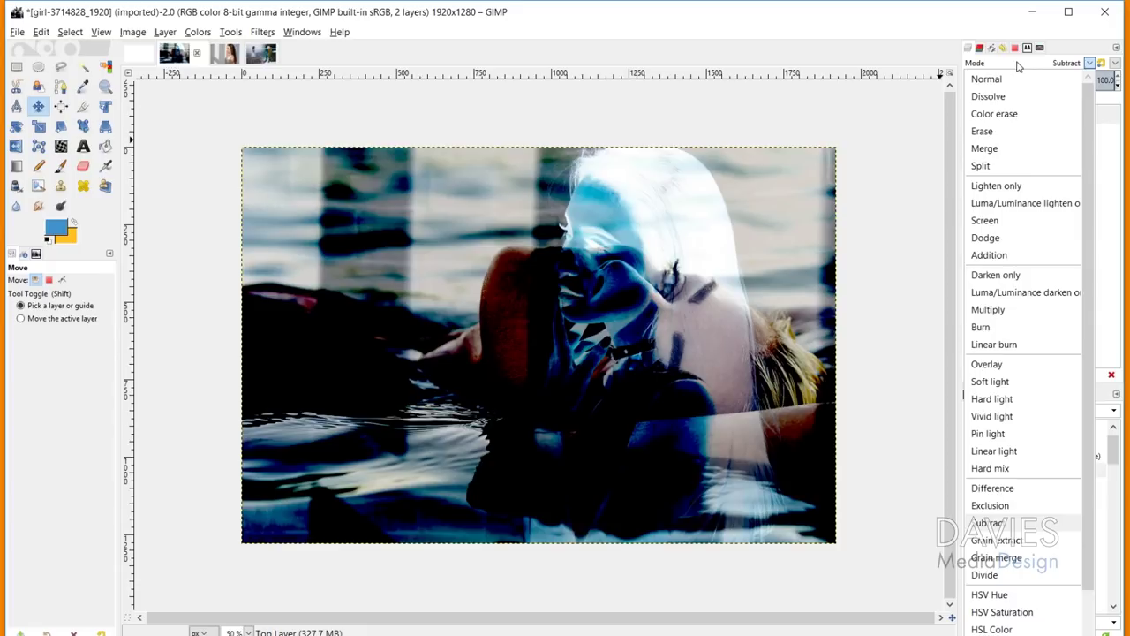
{"action": "left_click", "coordinate": [998, 540]}
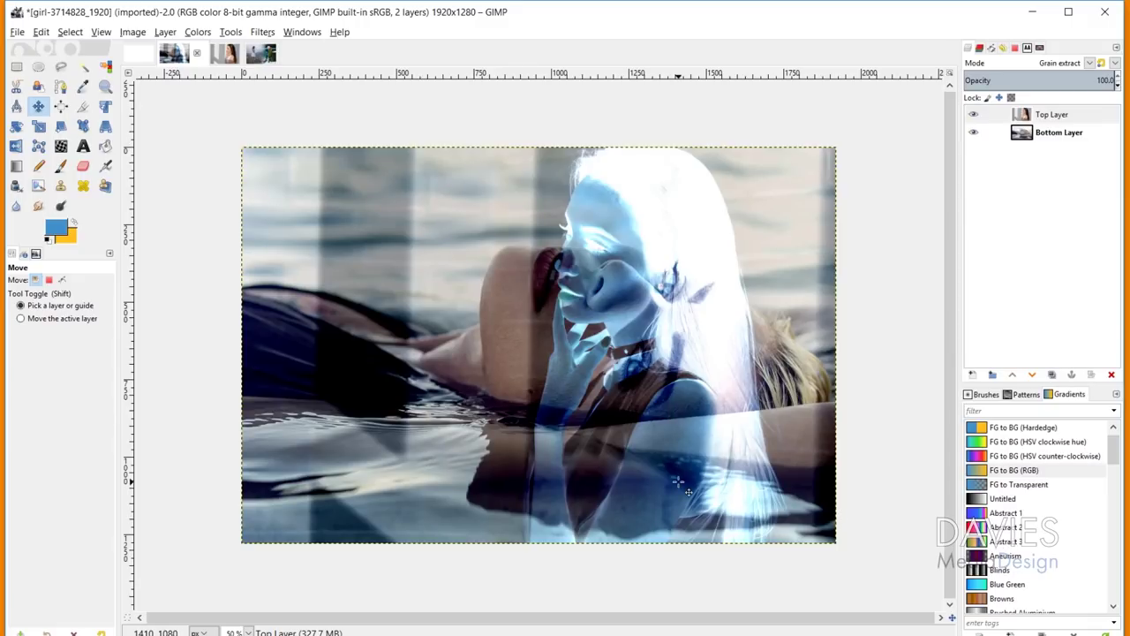
{"action": "left_click_drag", "start_coordinate": [605, 362], "coordinate": [603, 362]}
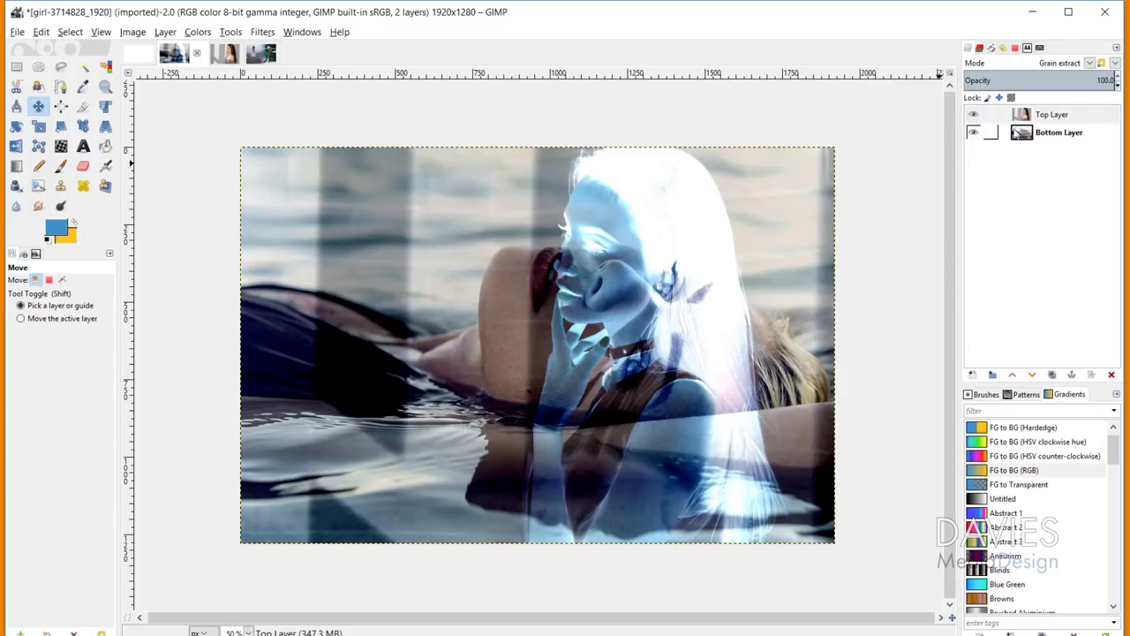
Duplicate the Grain extract Top Layer and set the original layer beneath the copy to Normal mode
{"action": "left_click", "coordinate": [1029, 121]}
{"action": "left_click", "coordinate": [1051, 376]}
{"action": "left_click", "coordinate": [1027, 133]}
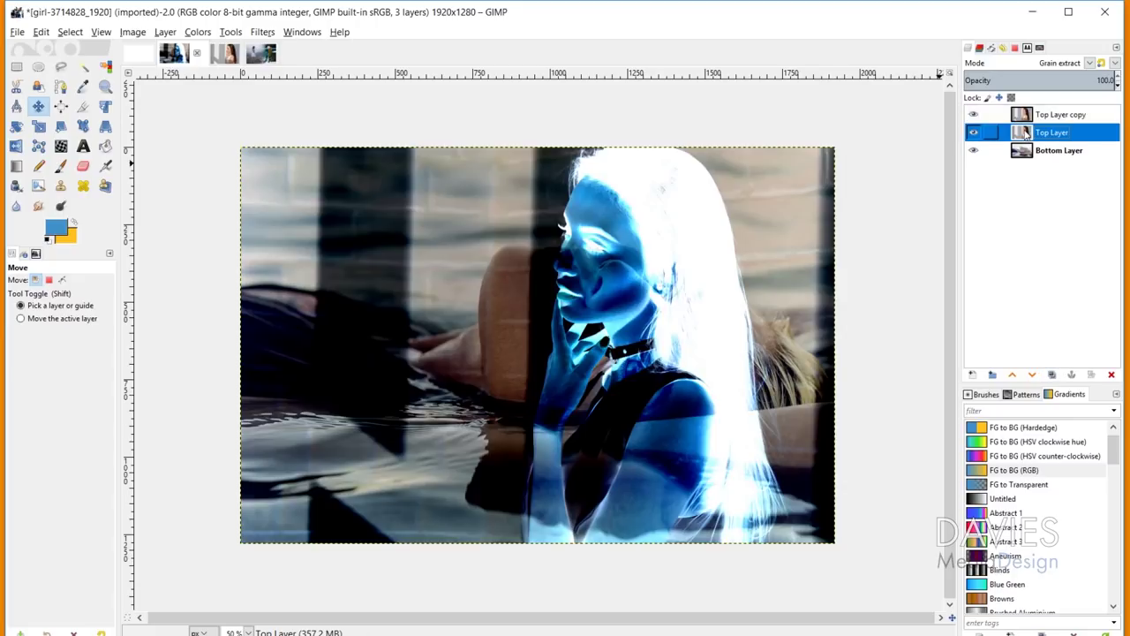
{"action": "left_click", "coordinate": [1089, 63]}
{"action": "left_click", "coordinate": [1061, 80]}
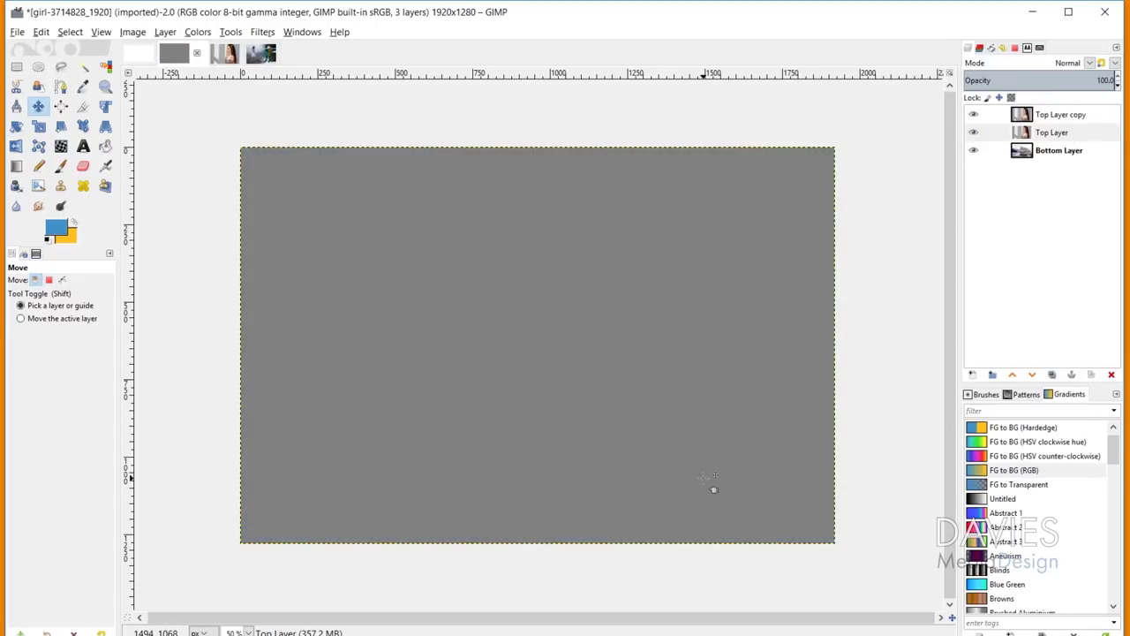
Offset the Top Layer copy about 20 px to the right and inspect the embossed edges around the mouth up close
{"action": "left_click_drag", "start_coordinate": [527, 336], "coordinate": [535, 336]}
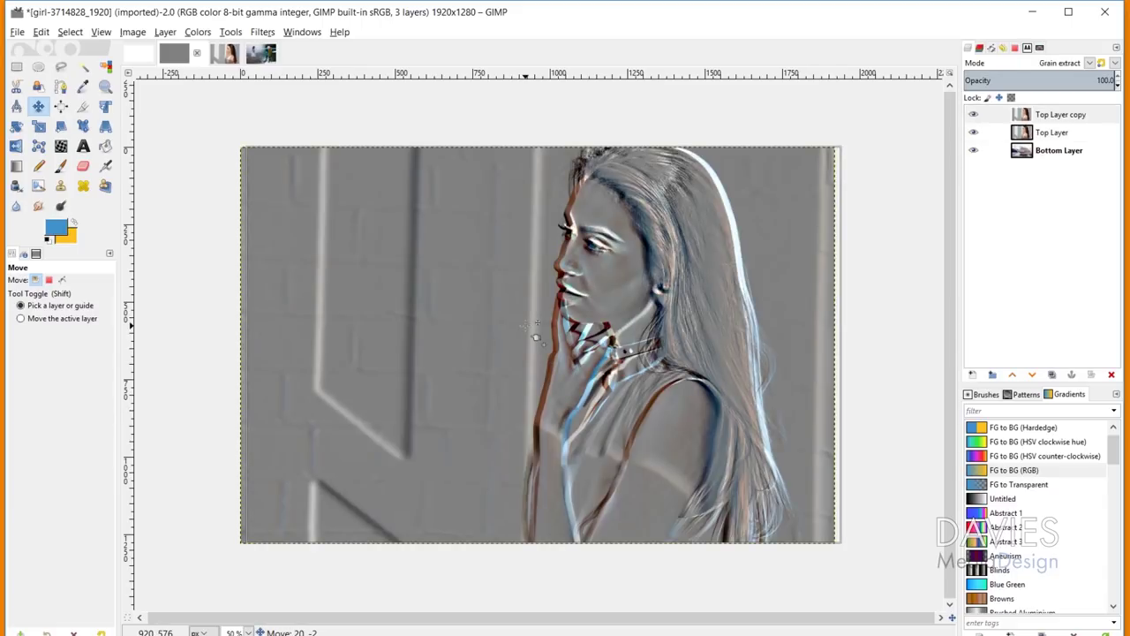
{"action": "key", "text": "Page_Down"}
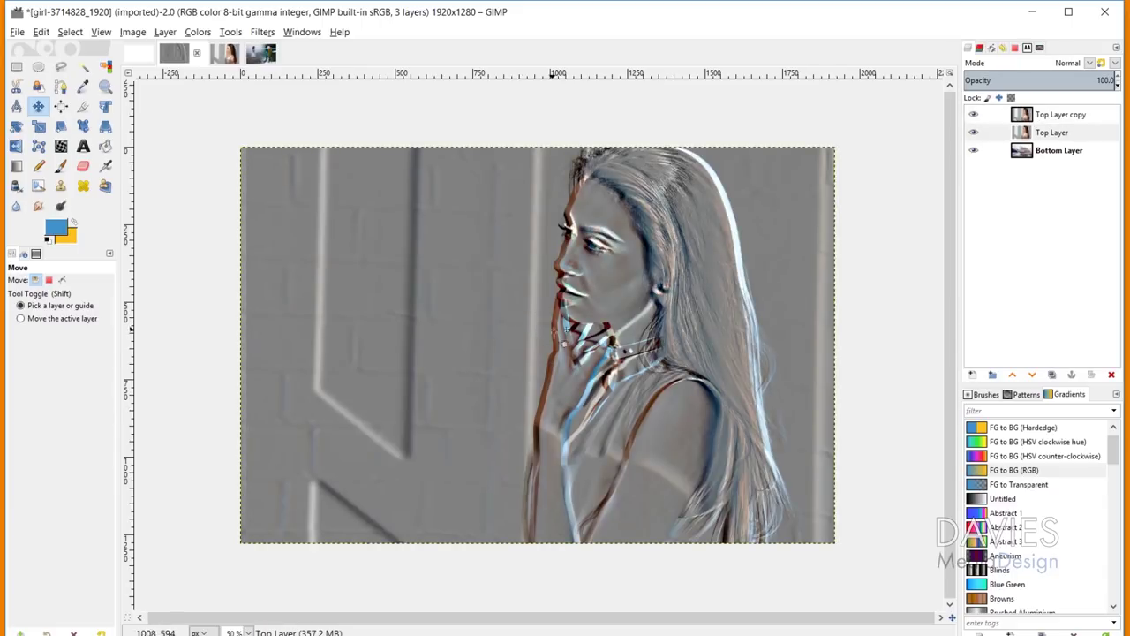
{"action": "scroll", "coordinate": [589, 270], "scroll_direction": "up", "scroll_amount": 7}
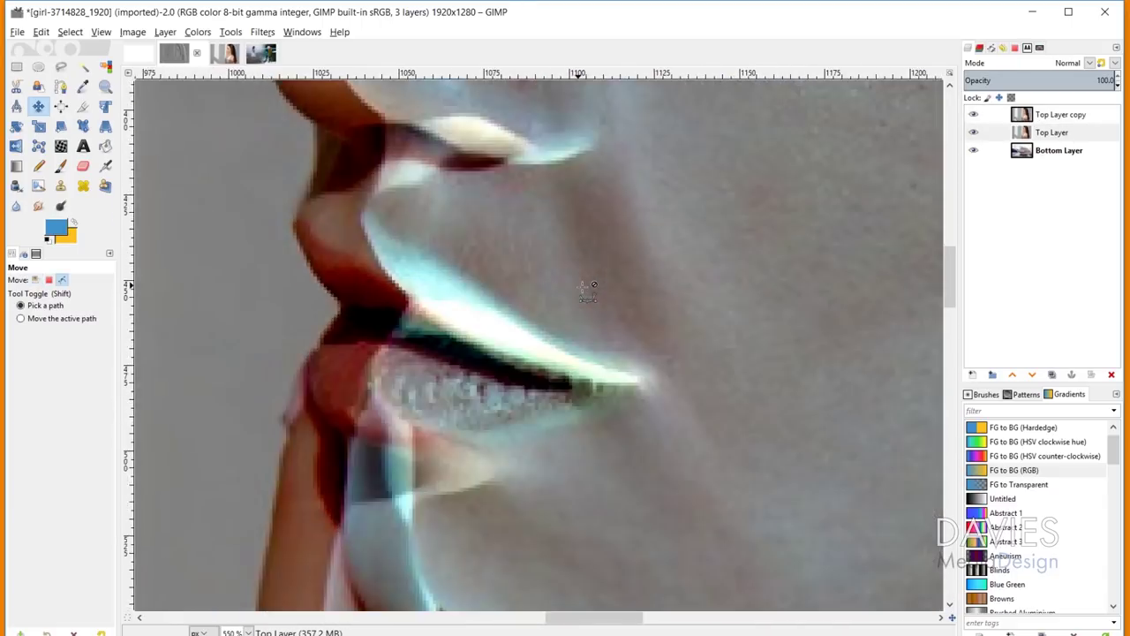
{"action": "scroll", "coordinate": [452, 241], "scroll_direction": "down", "scroll_amount": 5}
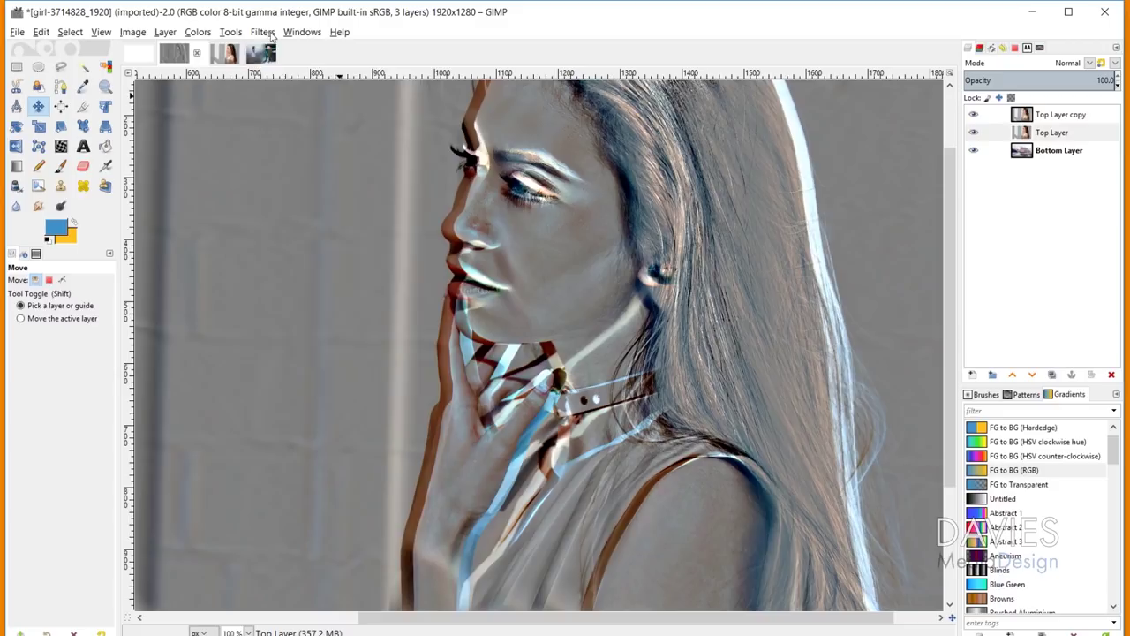
{"action": "left_click", "coordinate": [271, 33]}
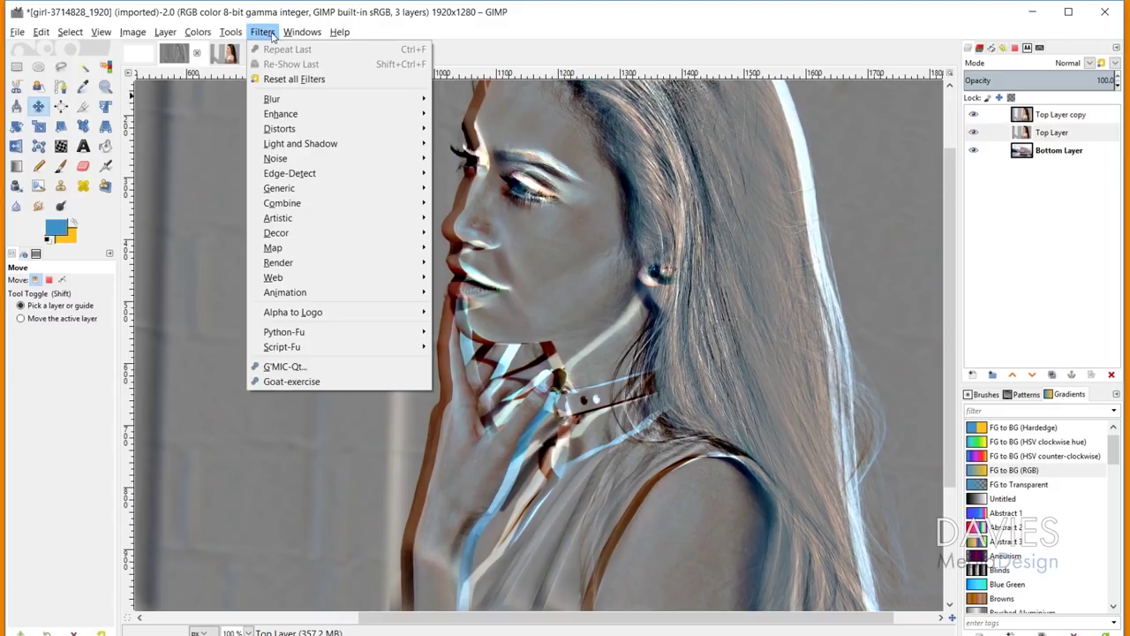
{"action": "mouse_move", "coordinate": [308, 121]}
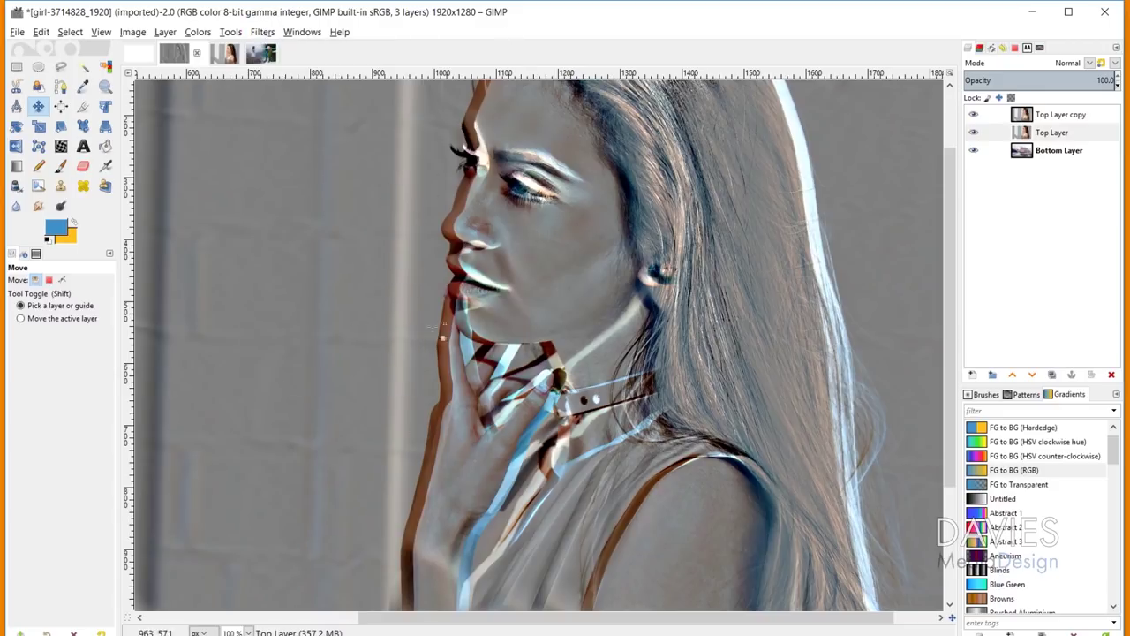
{"action": "scroll", "coordinate": [444, 331], "scroll_direction": "down", "scroll_amount": 3}
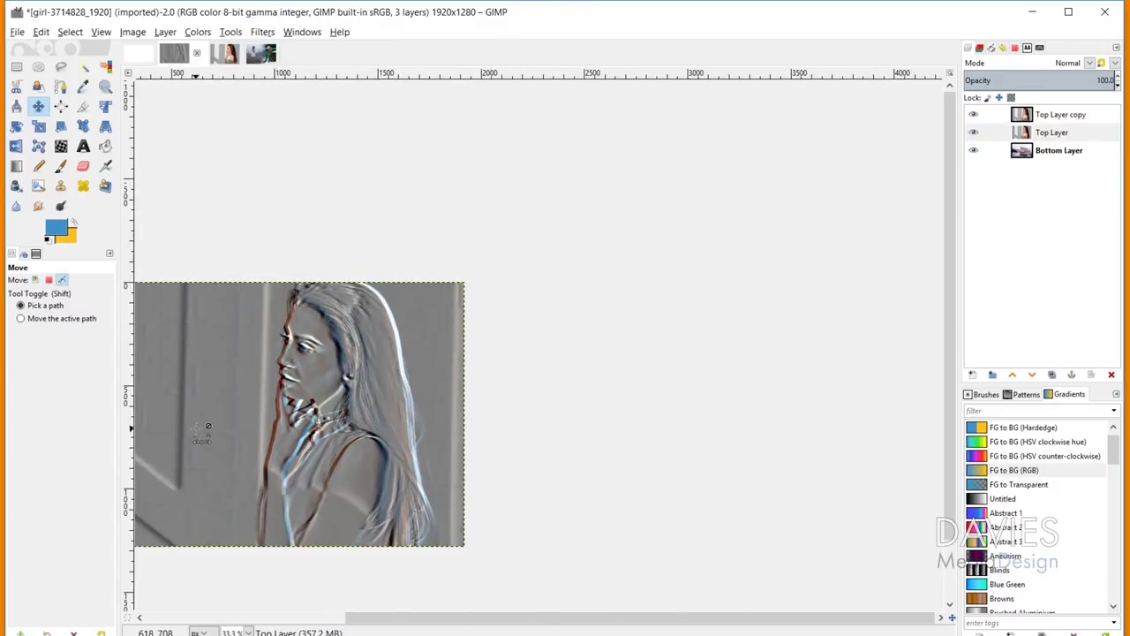
{"action": "scroll", "coordinate": [374, 492], "scroll_direction": "up", "scroll_amount": 5}
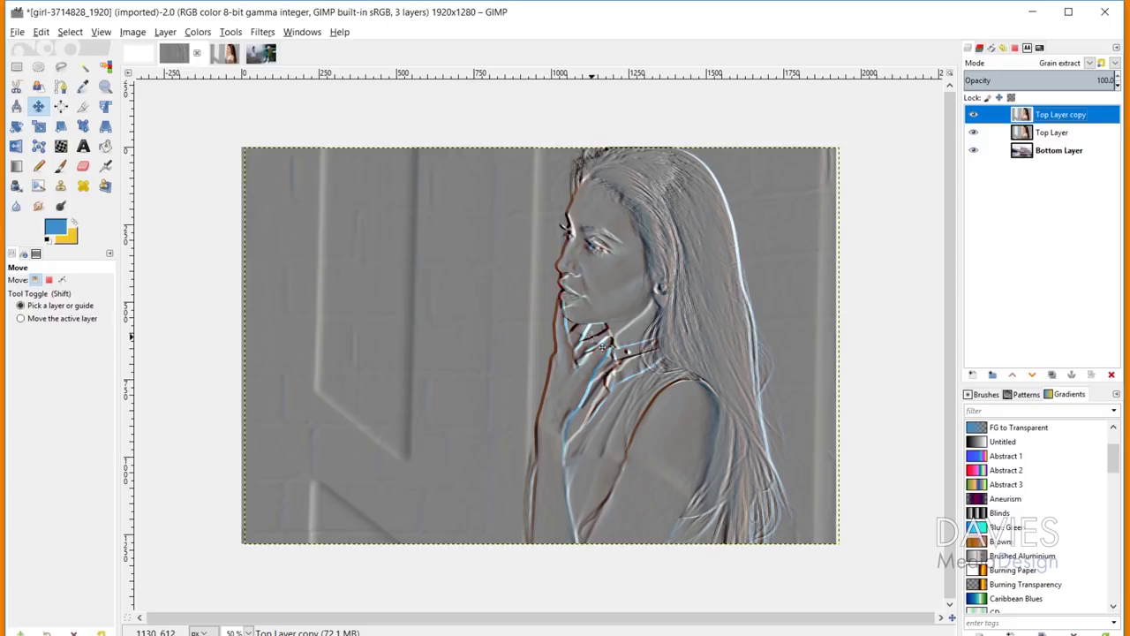
Bring the embossed composite into the girl-2204622_1920 image as a new layer and name it "Grain Extract Layer"
{"action": "left_click_drag", "start_coordinate": [173, 58], "coordinate": [597, 270]}
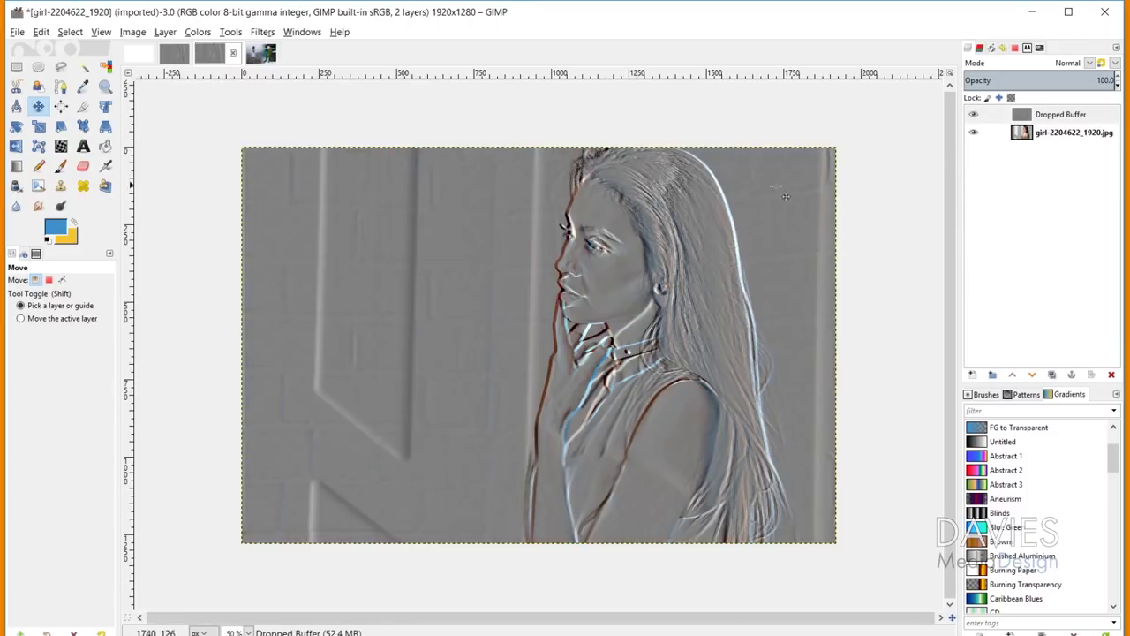
{"action": "double_click", "coordinate": [1057, 115]}
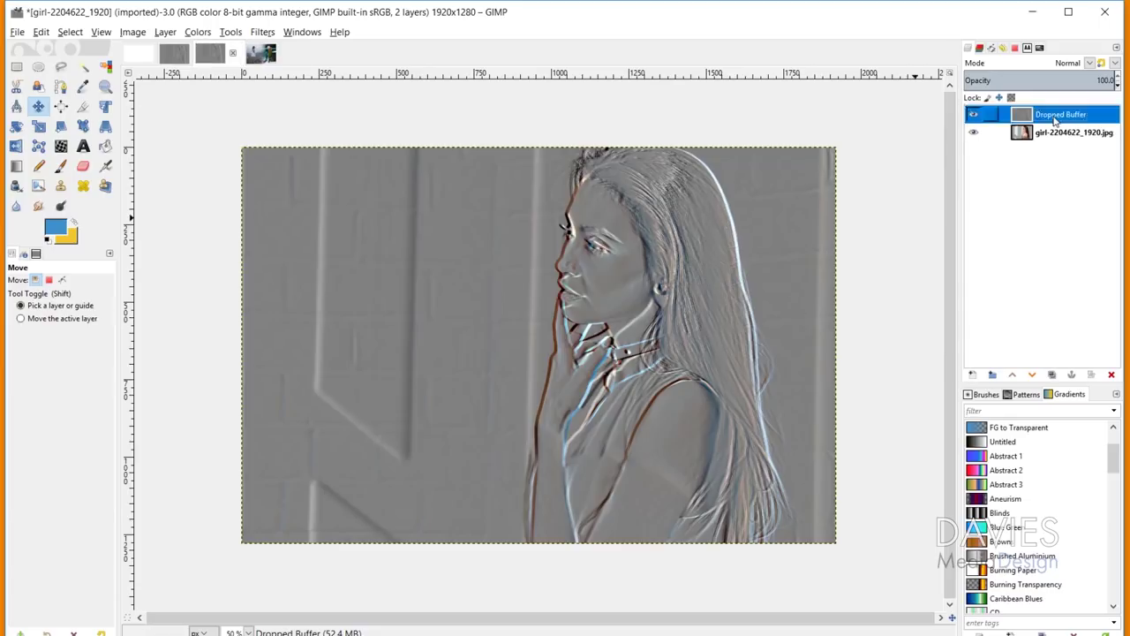
{"action": "type", "text": "Grain Extract Layer"}
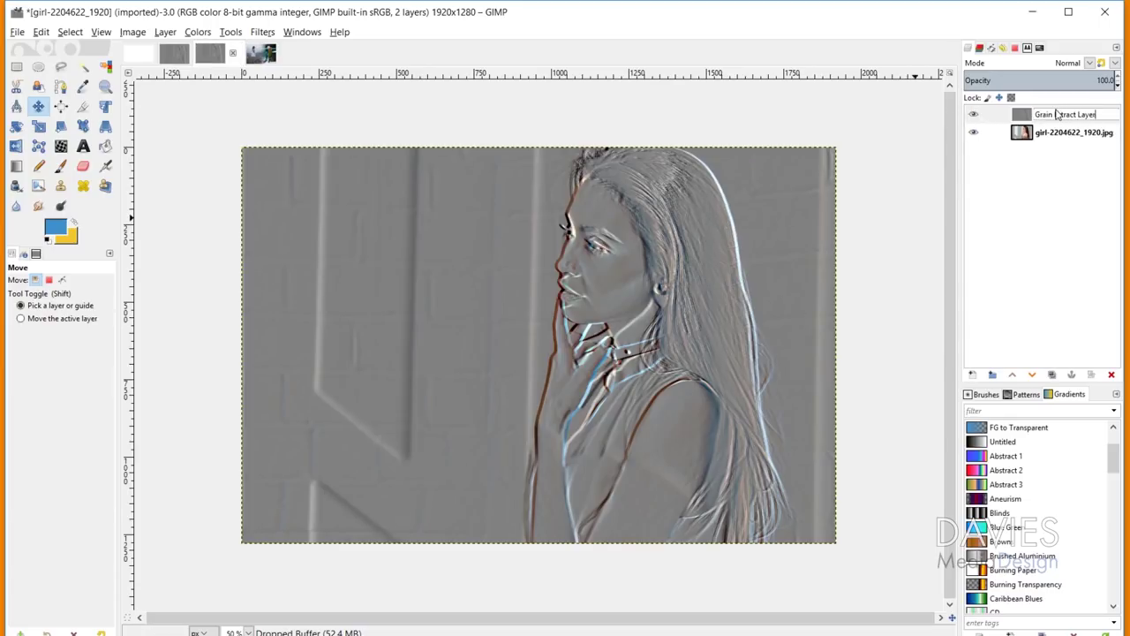
{"action": "key", "text": "Return"}
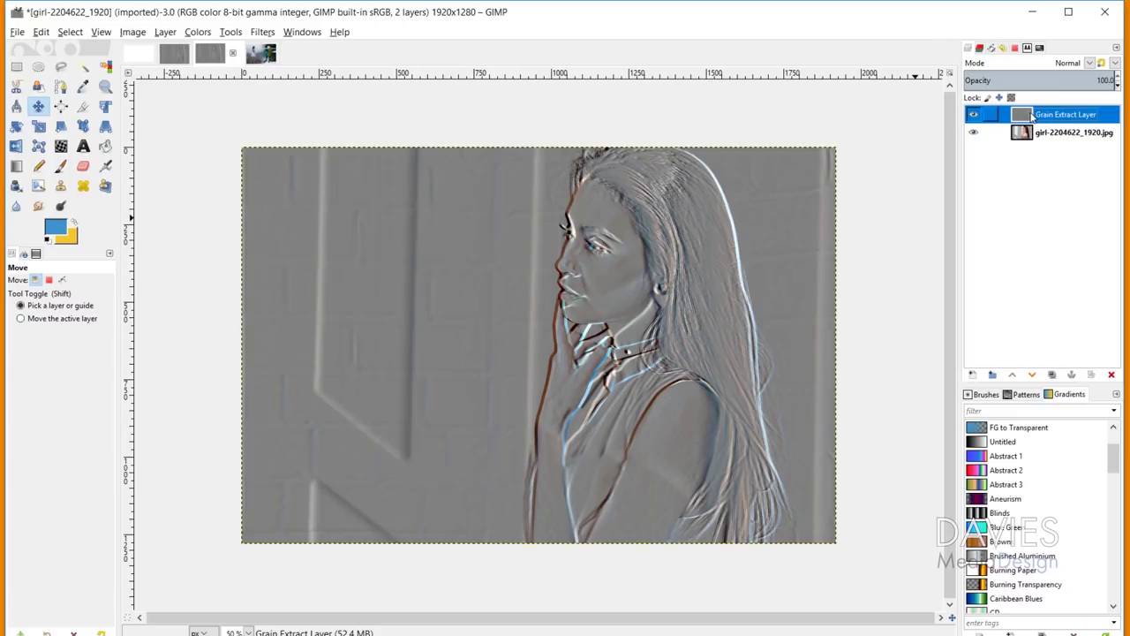
Set the Grain Extract Layer's blending mode to Grain merge and toggle its visibility to compare the photo with and without it
{"action": "left_click", "coordinate": [1086, 62]}
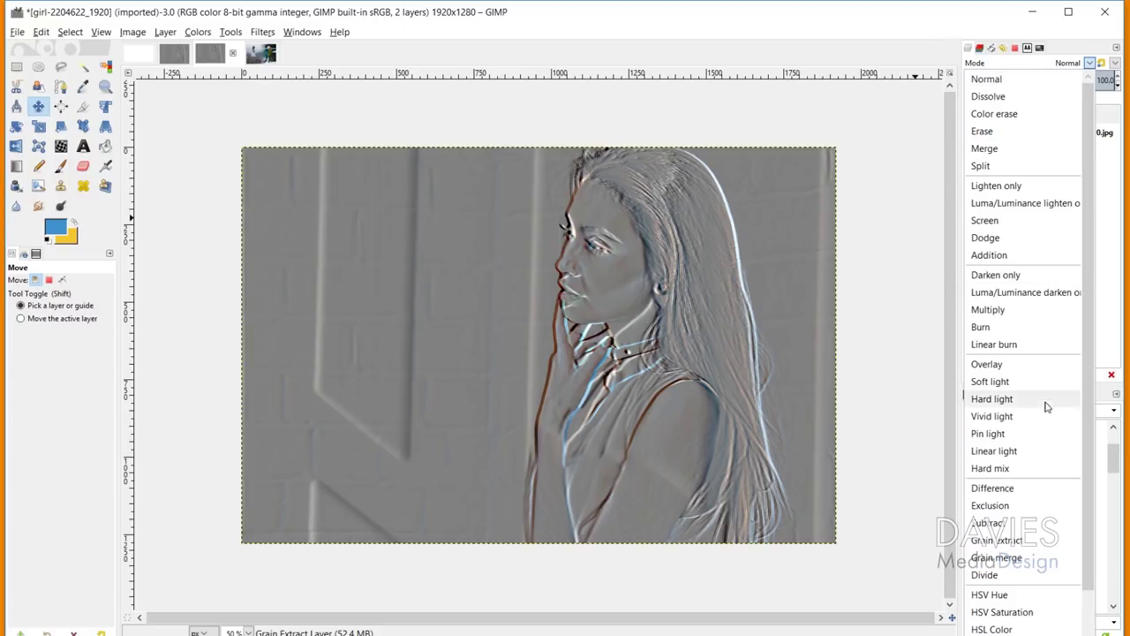
{"action": "left_click", "coordinate": [1037, 558]}
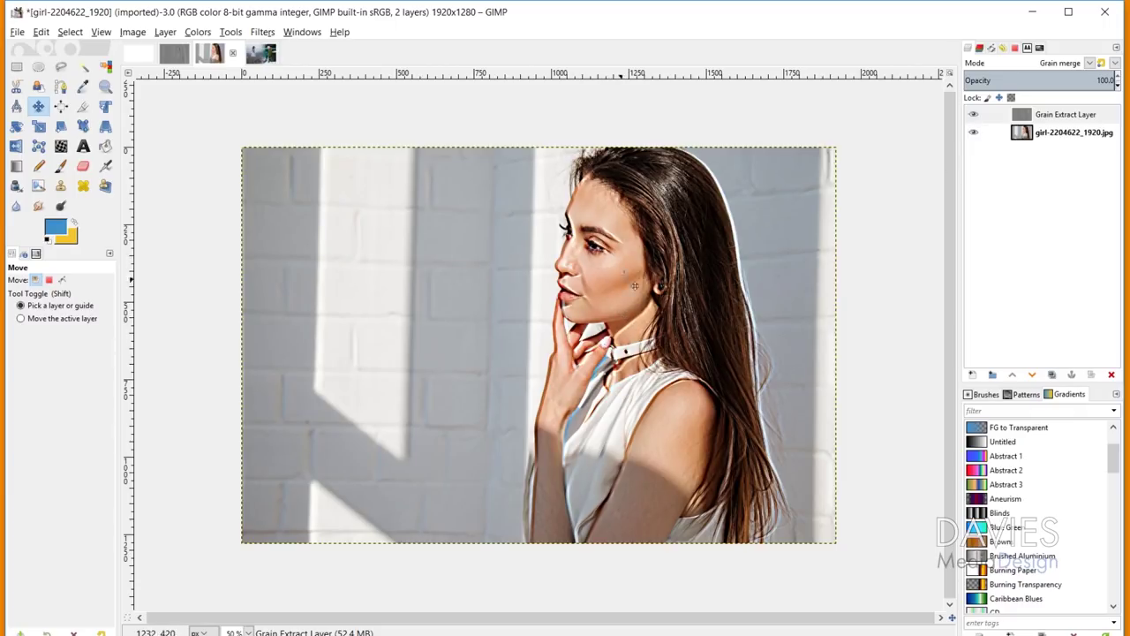
{"action": "left_click", "coordinate": [973, 115]}
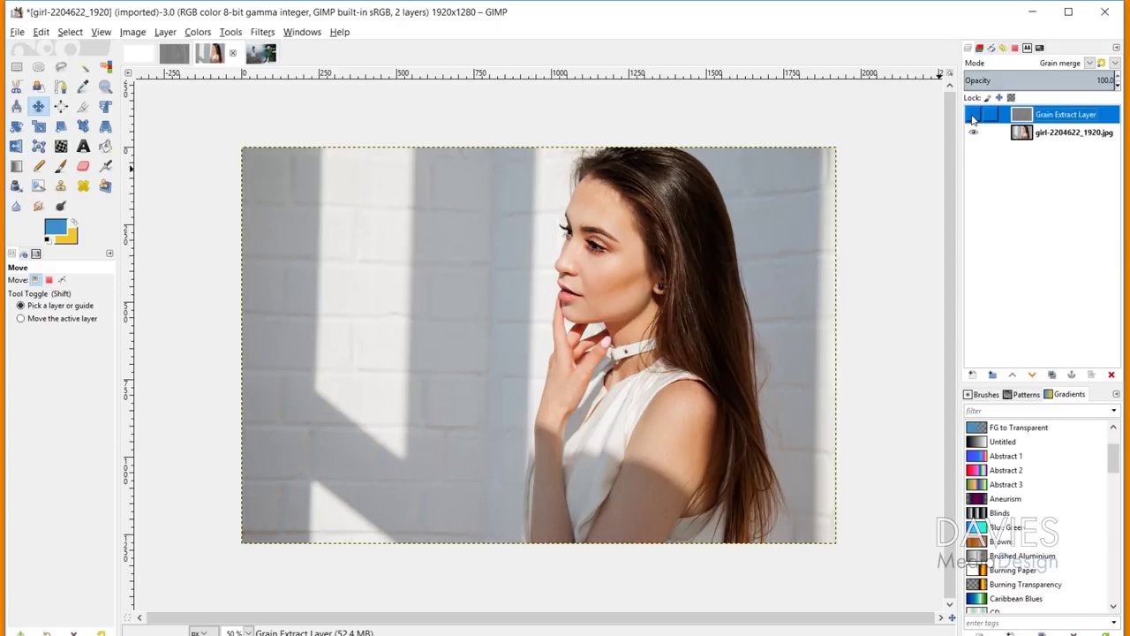
{"action": "left_click", "coordinate": [973, 115]}
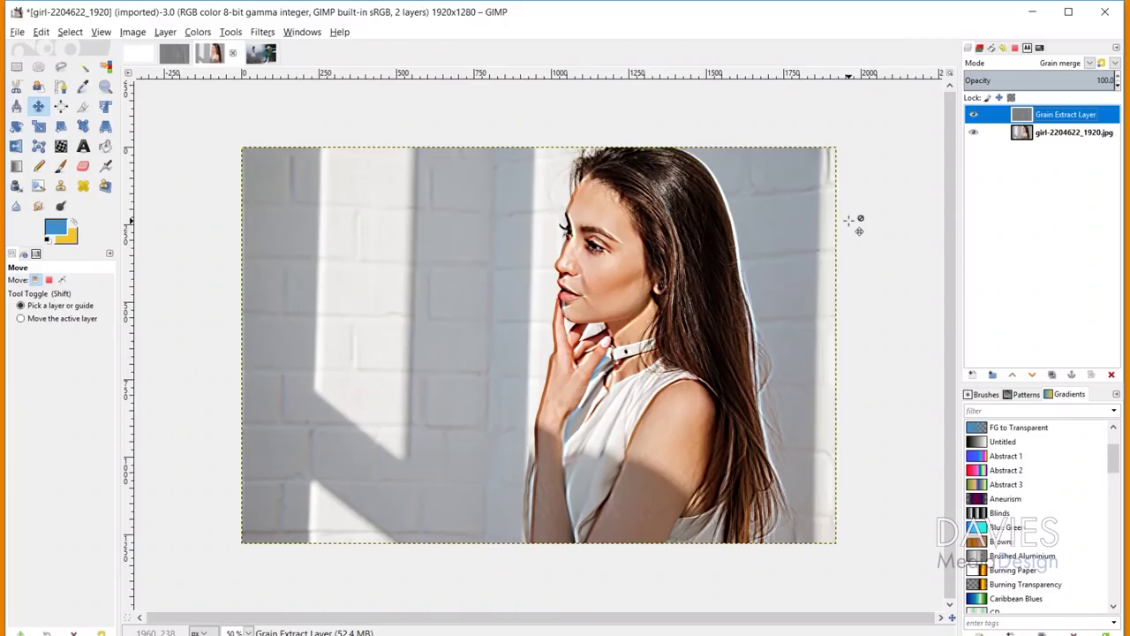
Return to the girl-3714828_1920 image, remove the Top Layer copy and add a transparent "Color" layer in Divide mode above the Top Layer
{"action": "left_click", "coordinate": [182, 50]}
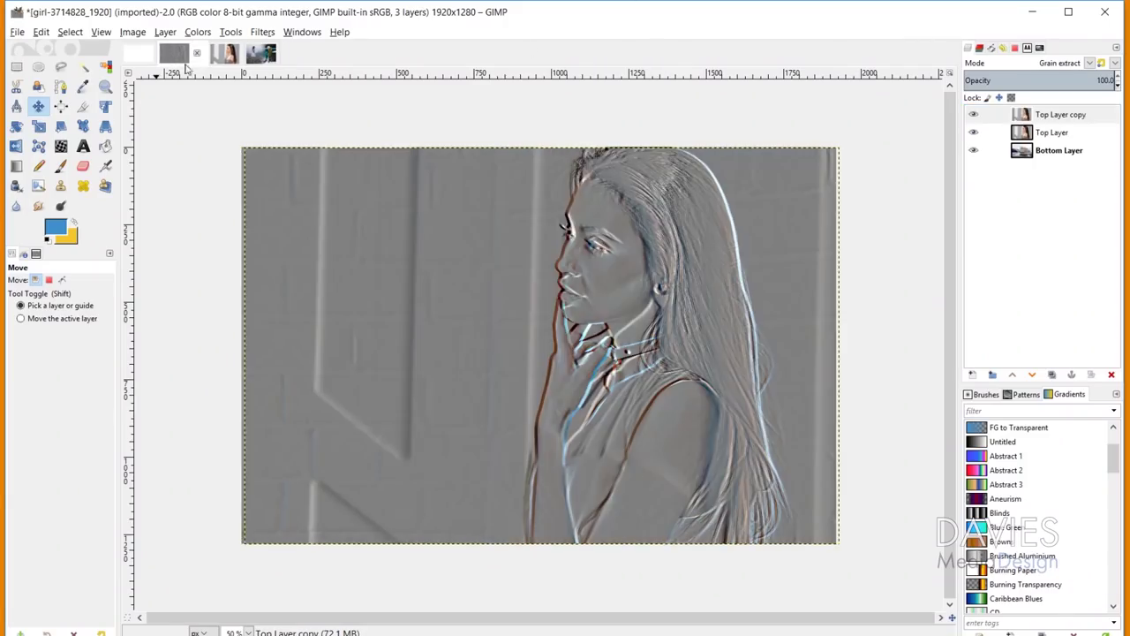
{"action": "left_click", "coordinate": [1020, 116]}
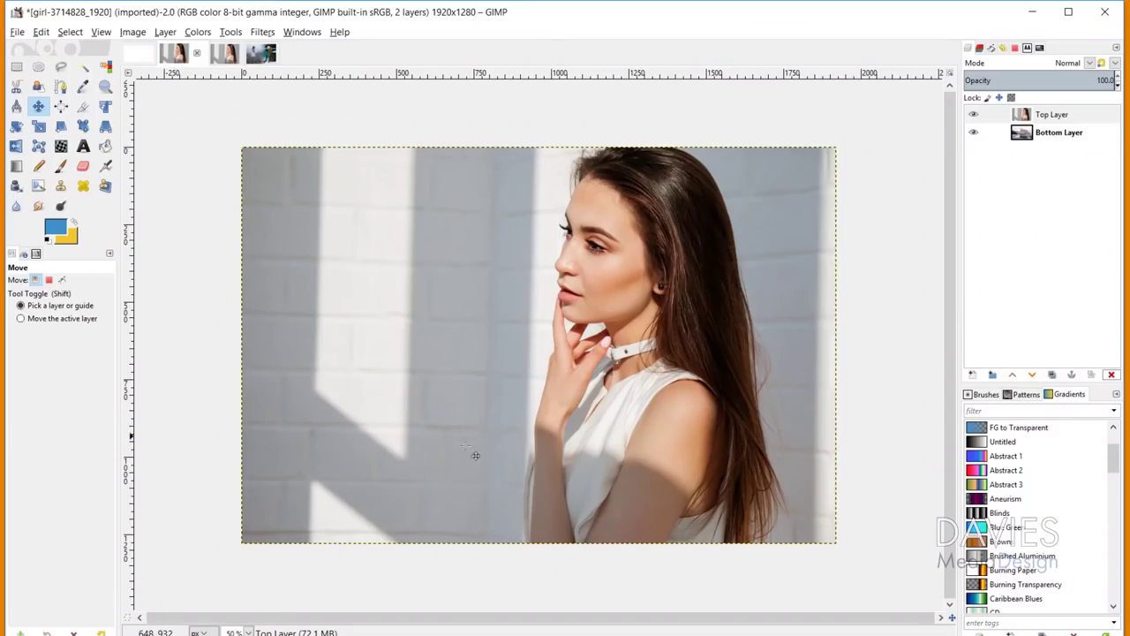
{"action": "left_click", "coordinate": [972, 375]}
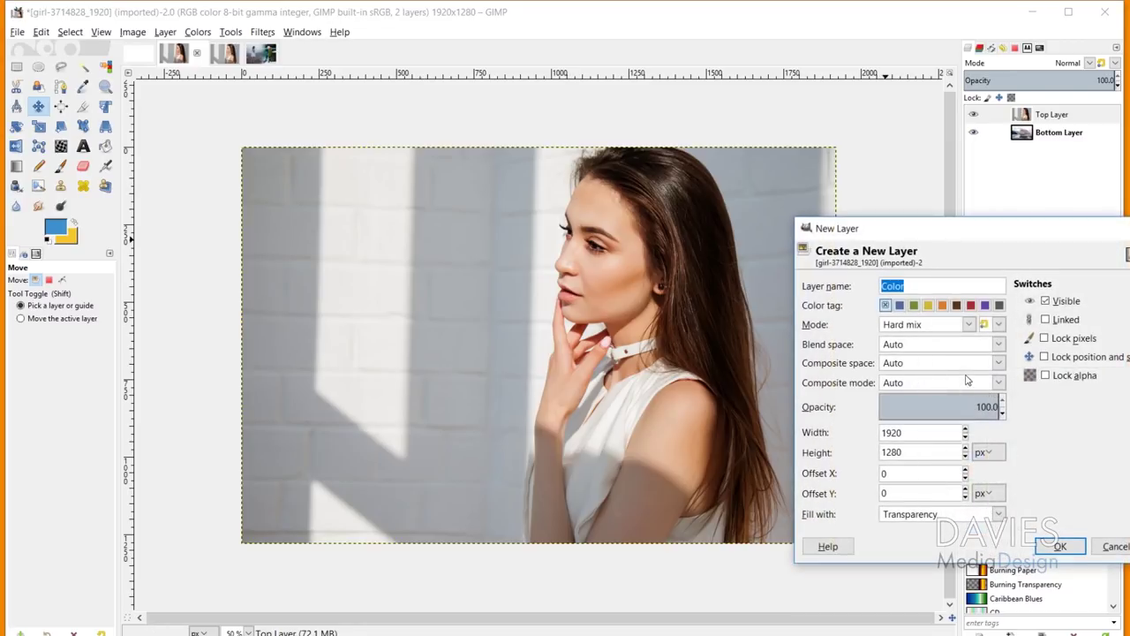
{"action": "left_click", "coordinate": [969, 326]}
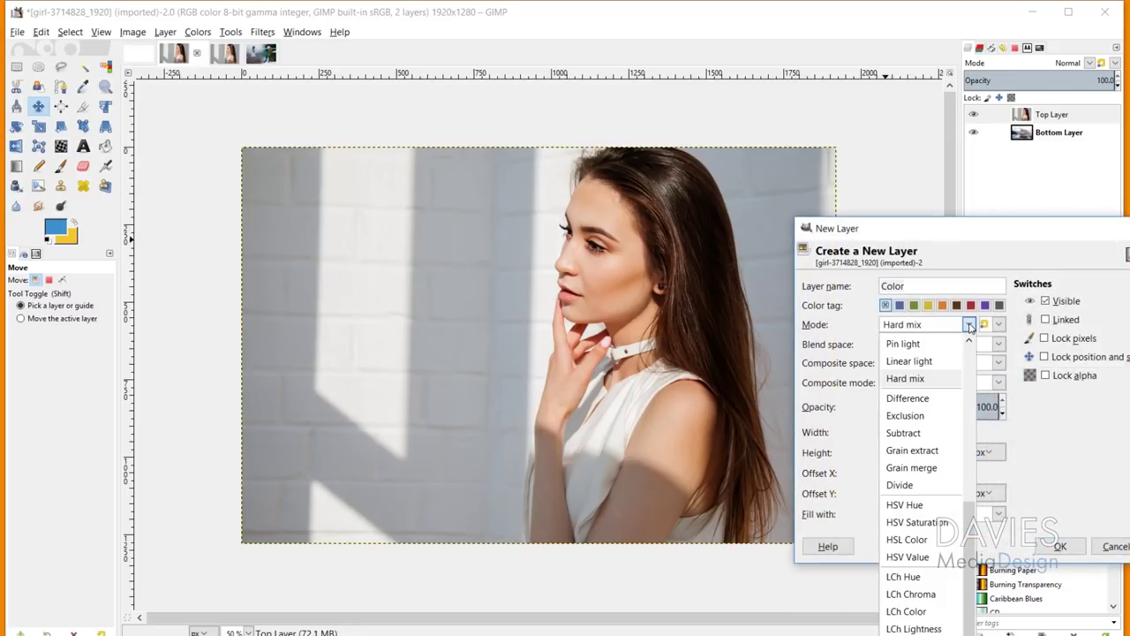
{"action": "left_click", "coordinate": [932, 485]}
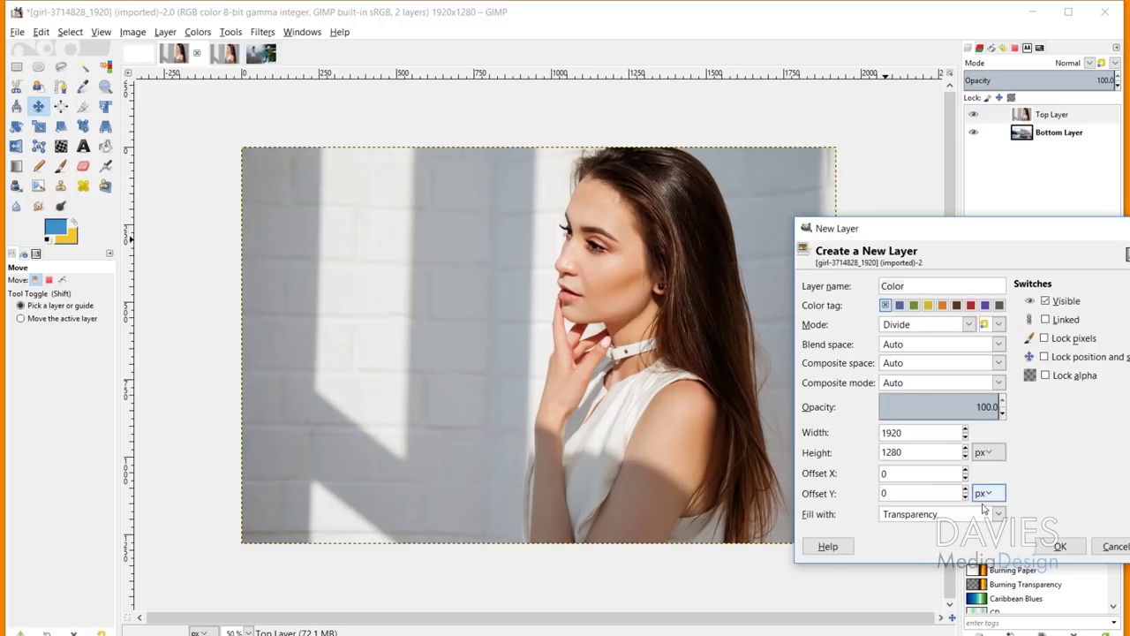
{"action": "left_click", "coordinate": [1060, 546]}
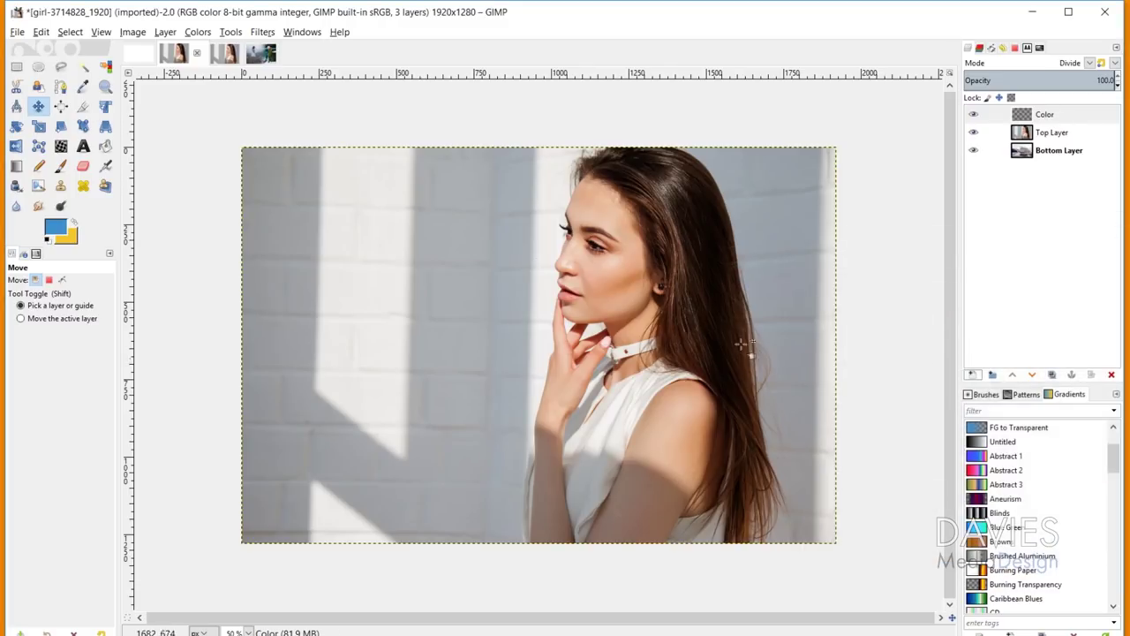
Sample the bright wall color efeeec beside the woman's face as foreground and bucket-fill the Color layer with it
{"action": "left_click", "coordinate": [57, 232]}
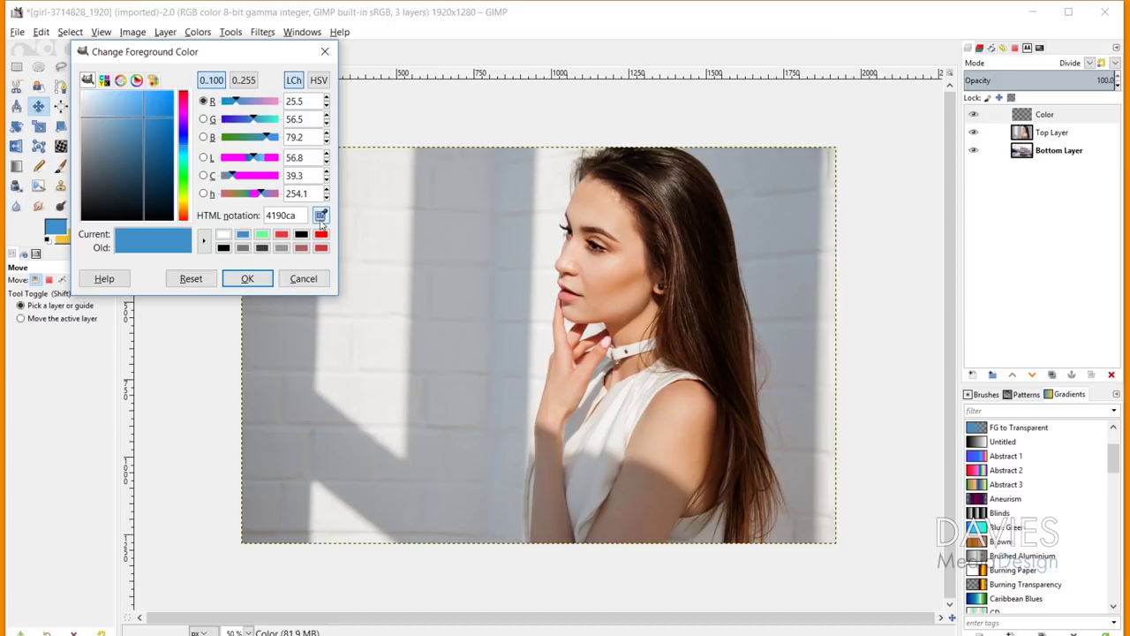
{"action": "left_click", "coordinate": [549, 251]}
{"action": "left_click", "coordinate": [549, 245]}
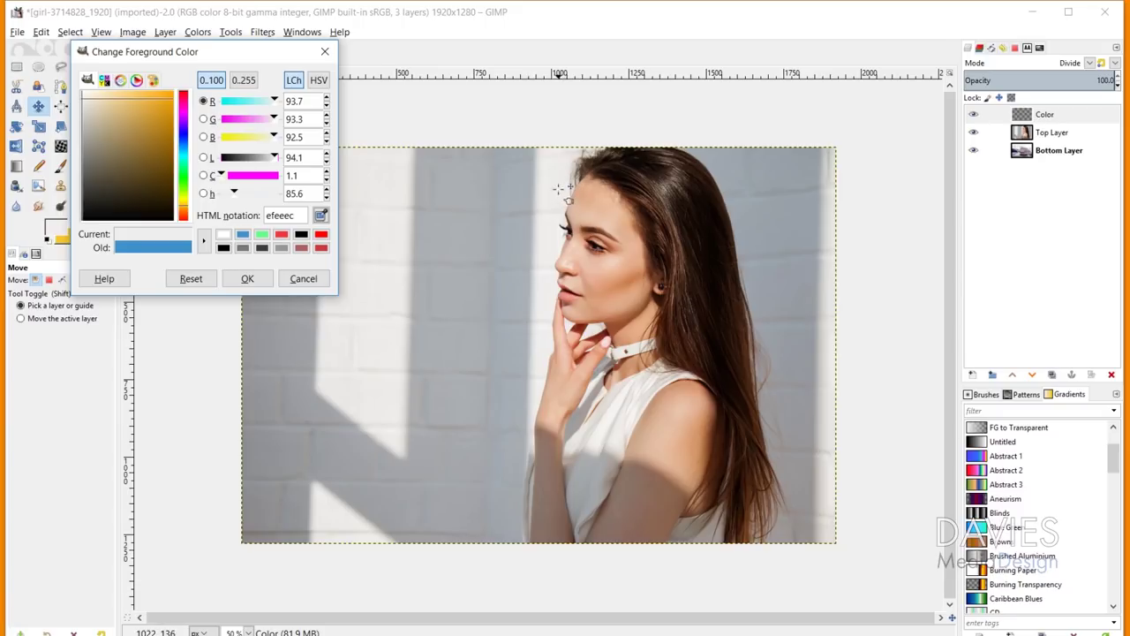
{"action": "left_click", "coordinate": [248, 278]}
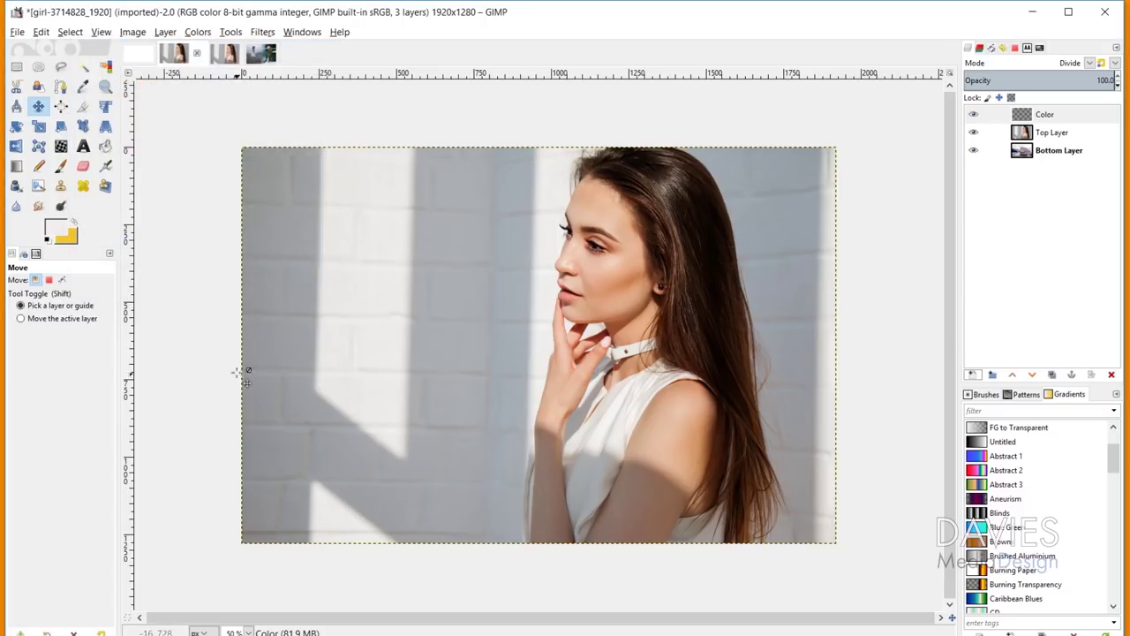
{"action": "left_click", "coordinate": [106, 147]}
{"action": "left_click", "coordinate": [514, 267]}
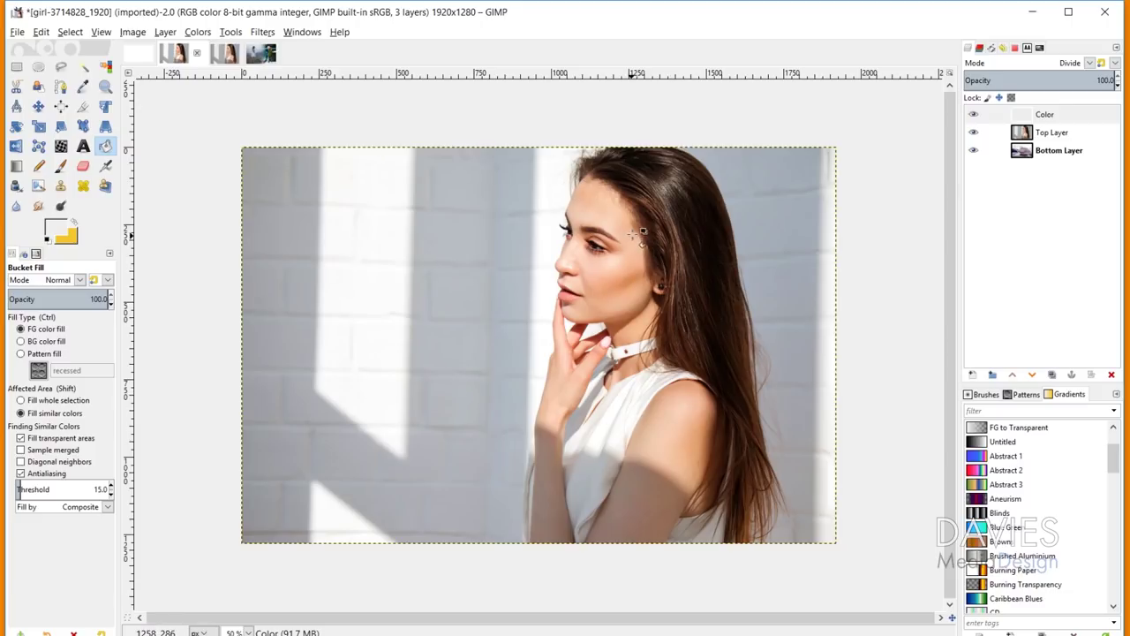
Hide the Color layer and Top Layer, and add a new transparent Divide-mode layer named "Color" directly above the Bottom Layer
{"action": "left_click", "coordinate": [974, 132]}
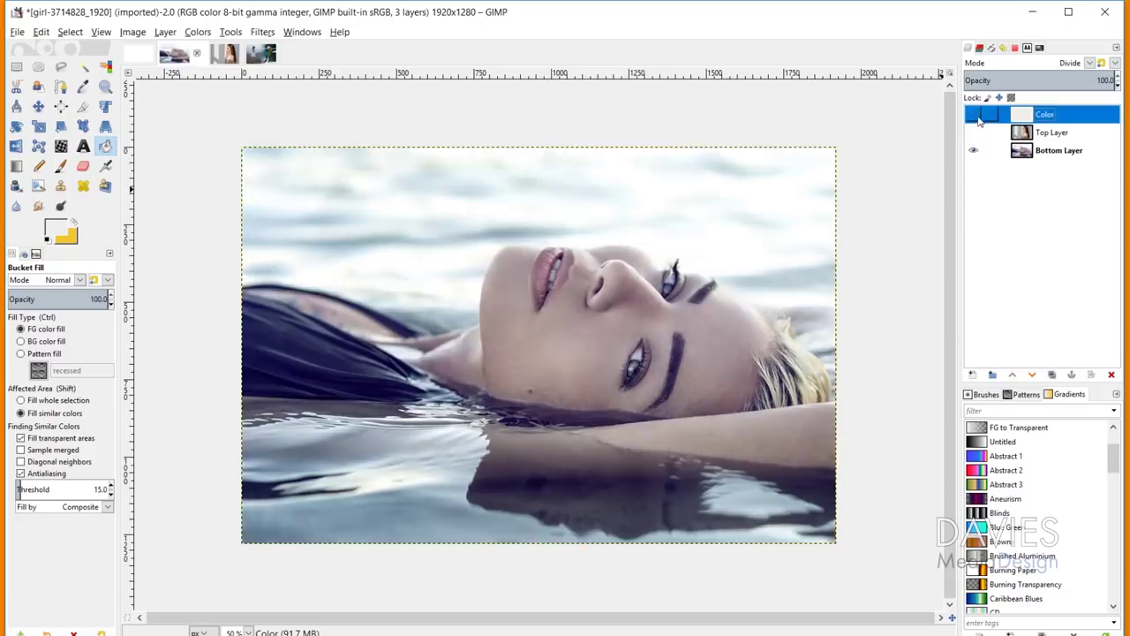
{"action": "left_click", "coordinate": [1025, 156]}
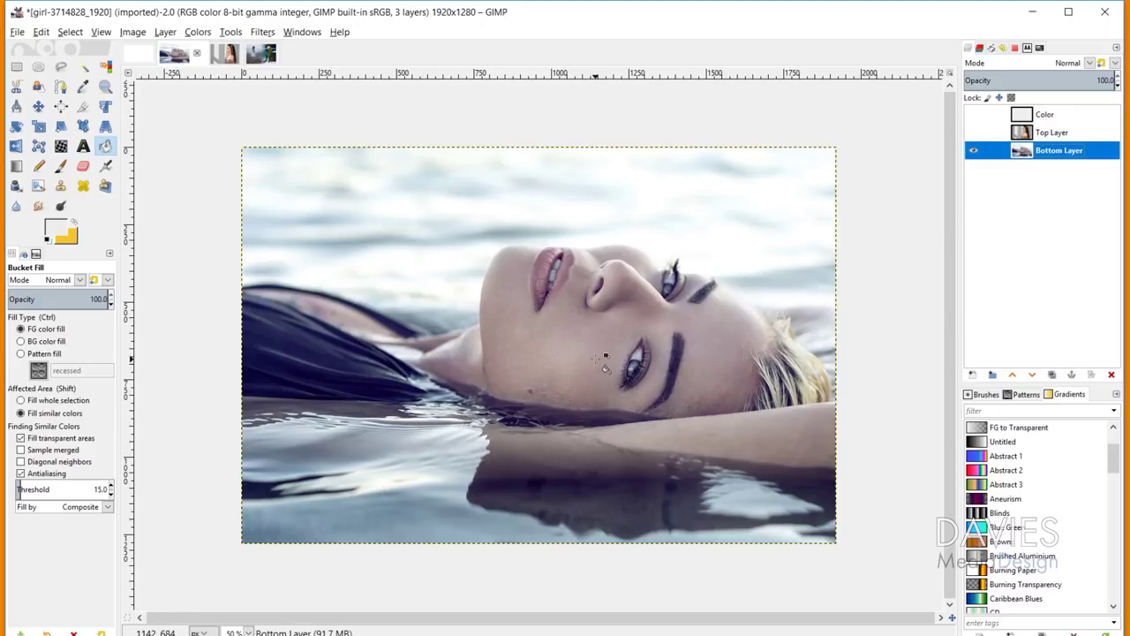
{"action": "left_click", "coordinate": [972, 376]}
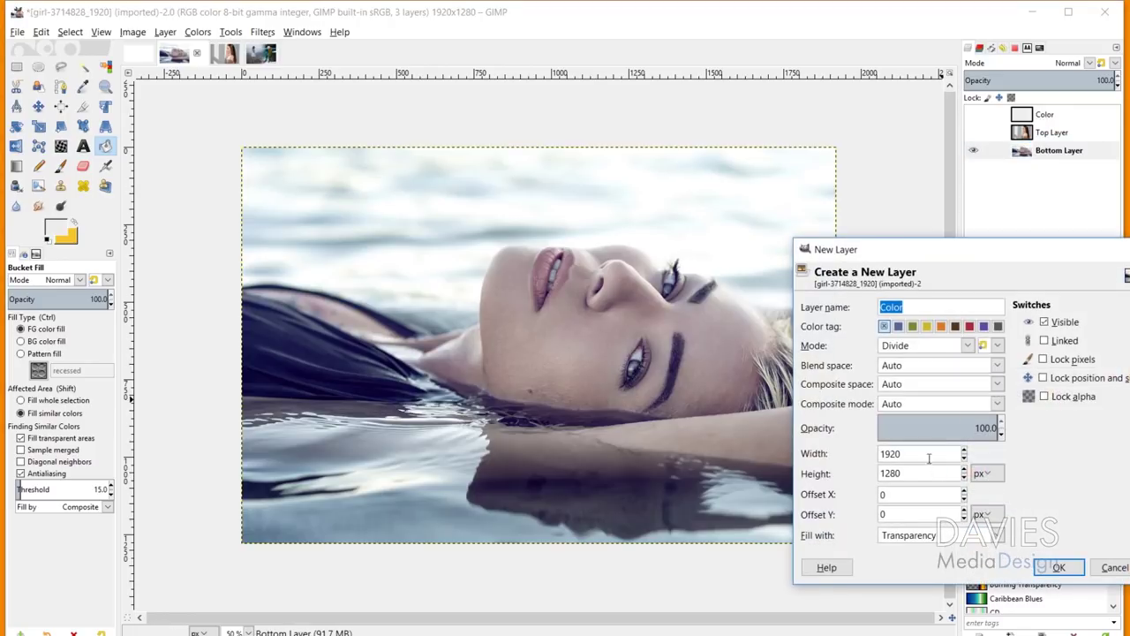
{"action": "left_click", "coordinate": [1050, 565]}
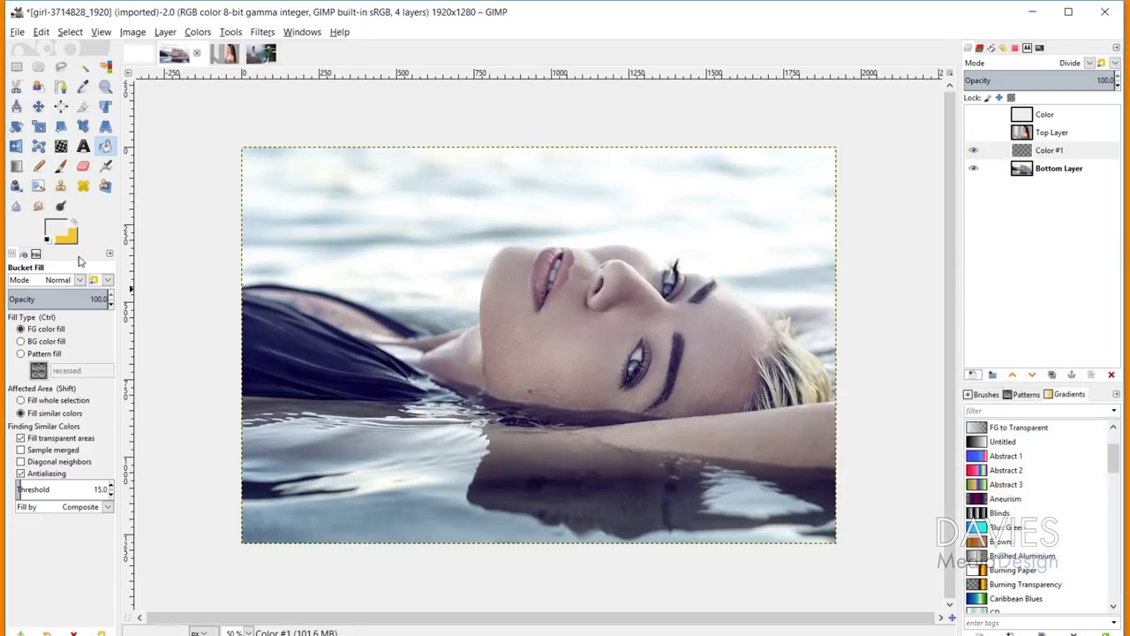
Sample white (ffffff) from the water photo as foreground and bucket-fill the new Divide layer above the Bottom Layer
{"action": "left_click", "coordinate": [53, 227]}
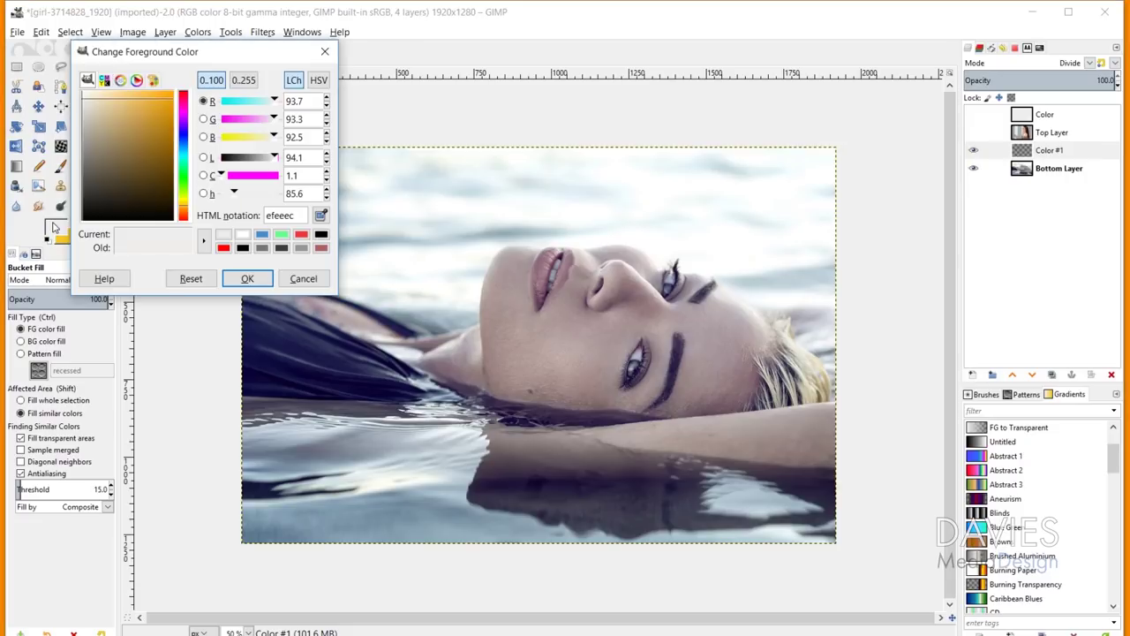
{"action": "left_click", "coordinate": [321, 217]}
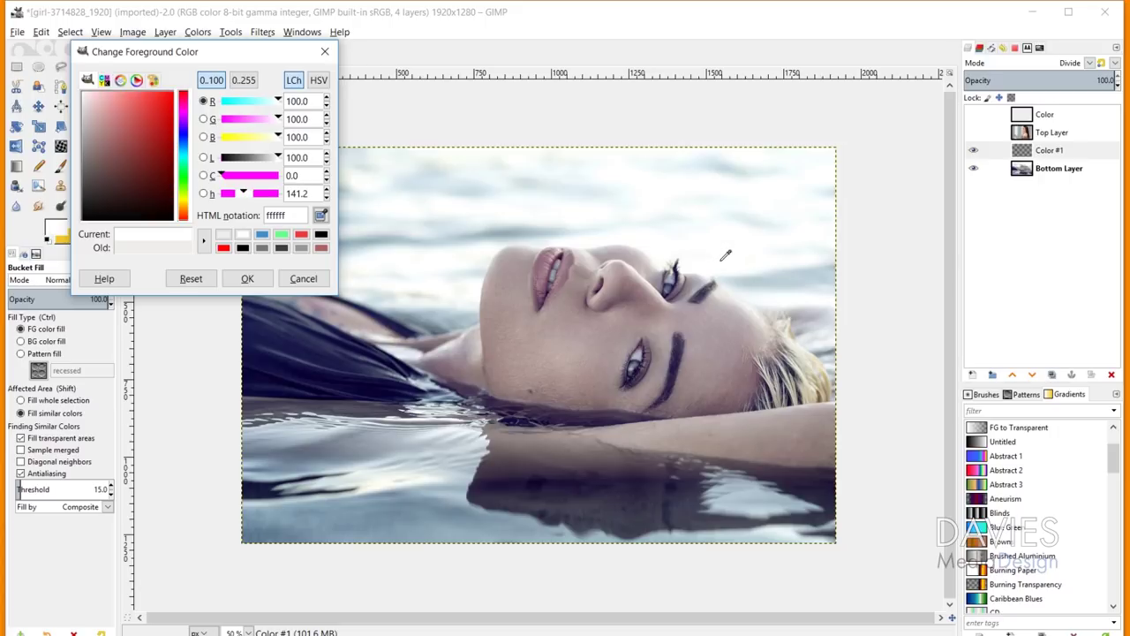
{"action": "left_click", "coordinate": [247, 280]}
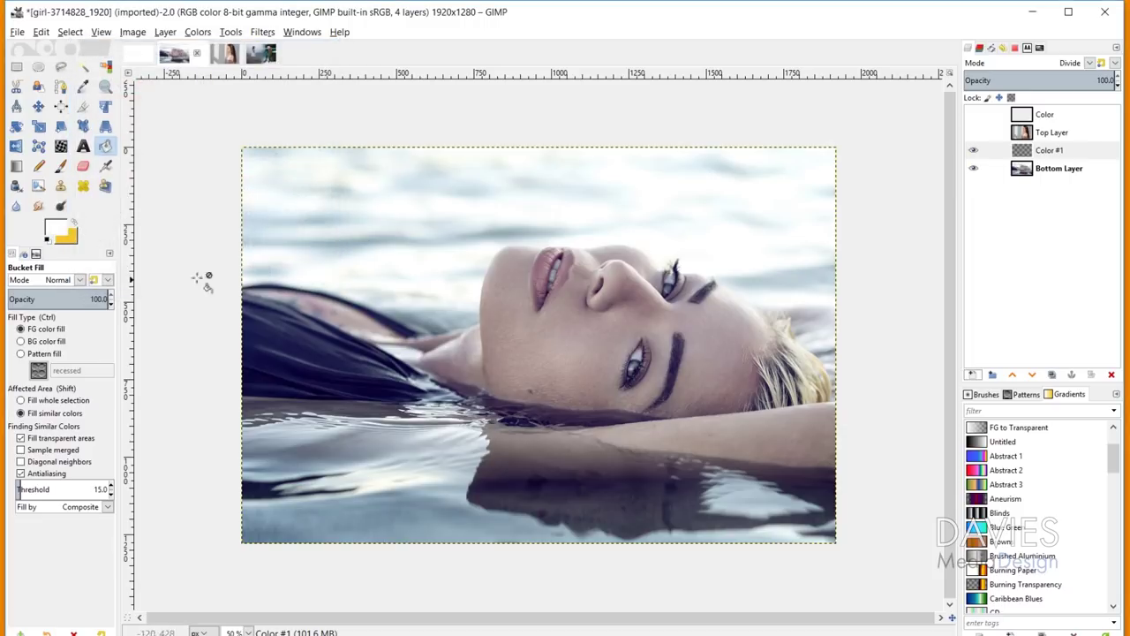
{"action": "left_click", "coordinate": [499, 196]}
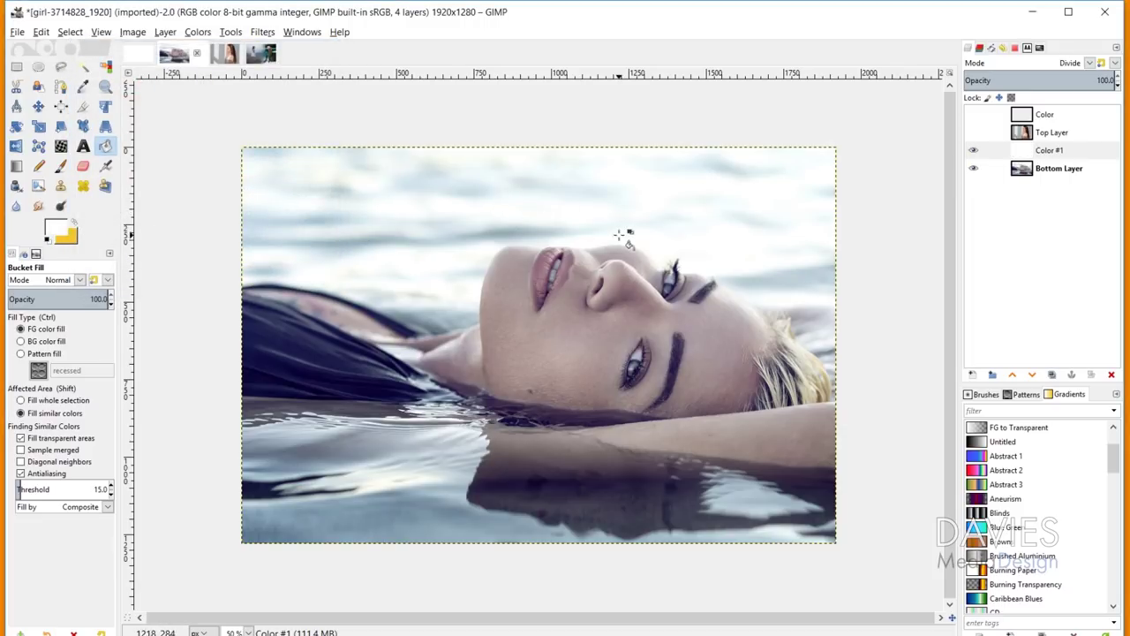
Sample the pale blue dfecf2 from the water as foreground and bucket-fill the Color #1 layer with it
{"action": "left_click", "coordinate": [58, 231]}
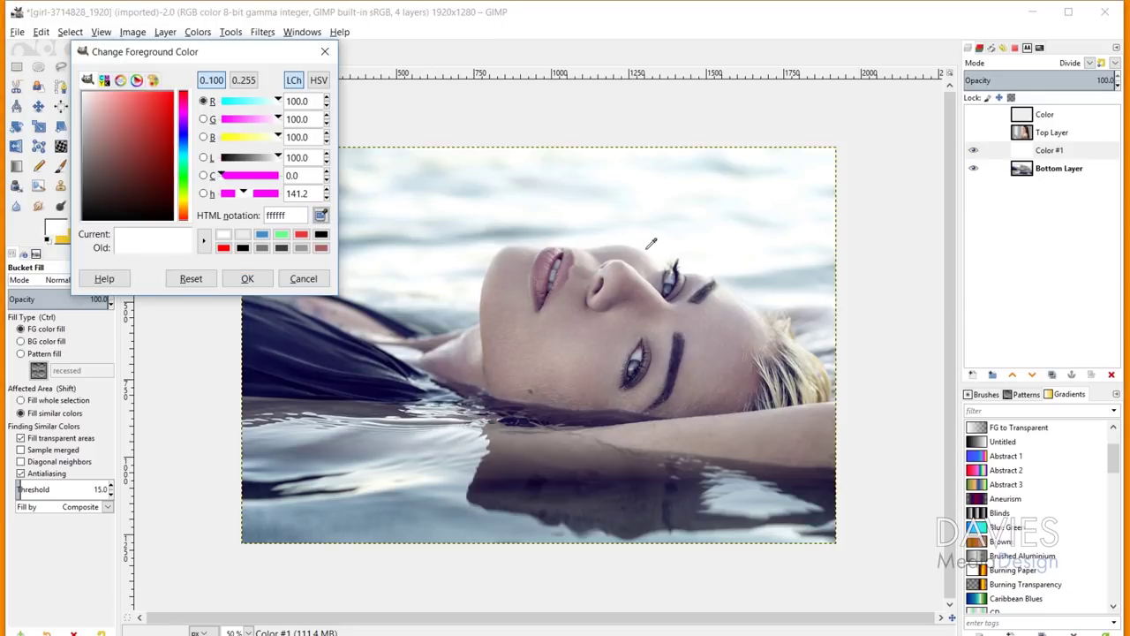
{"action": "left_click_drag", "start_coordinate": [613, 194], "coordinate": [598, 188]}
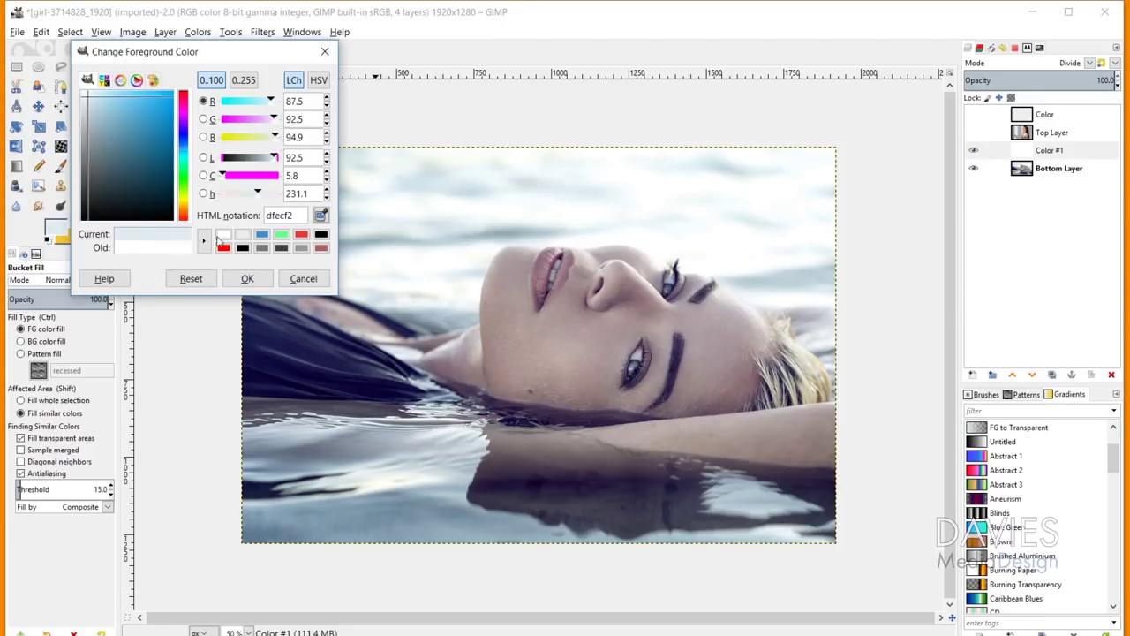
{"action": "left_click", "coordinate": [248, 279]}
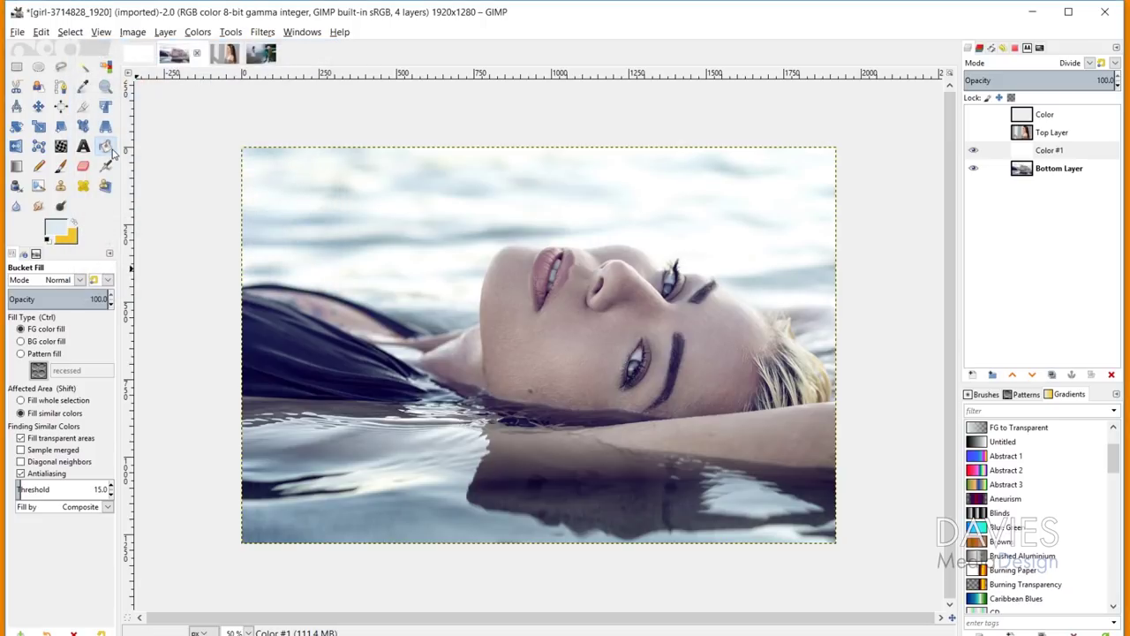
{"action": "left_click", "coordinate": [512, 211]}
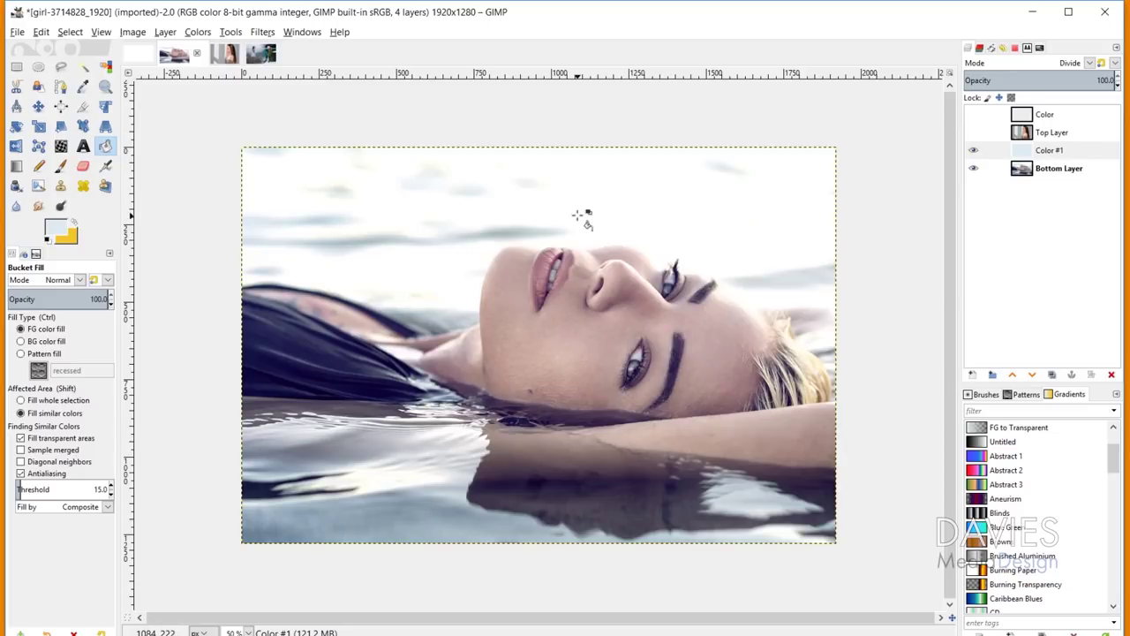
Delete the Color #1 and Color layers and make the Top Layer visible again
{"action": "left_click", "coordinate": [1111, 374]}
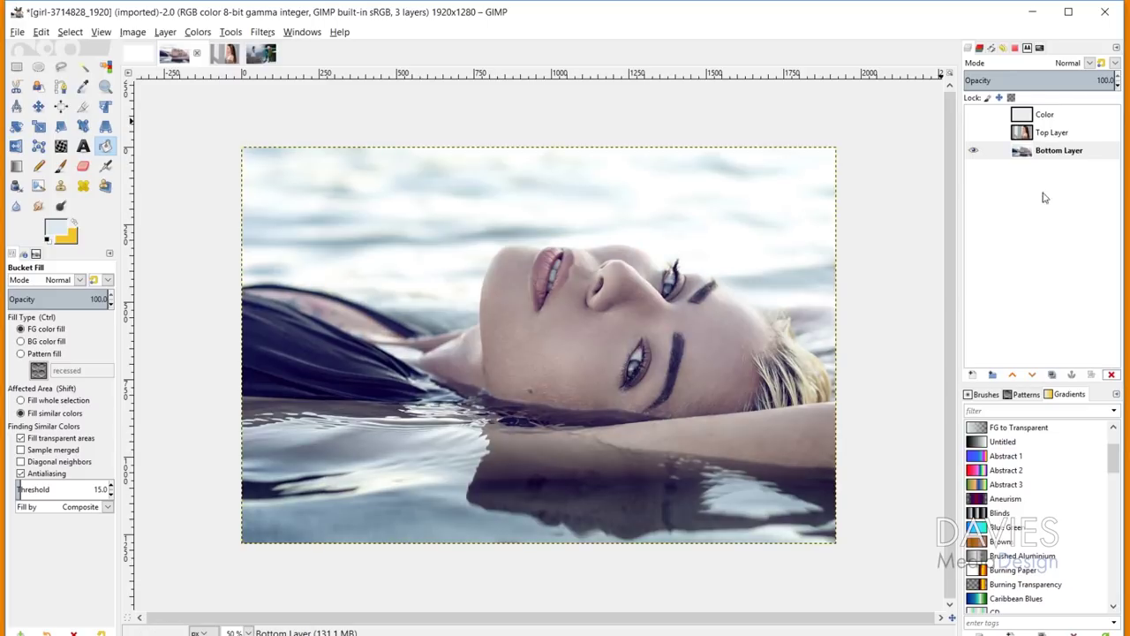
{"action": "left_click", "coordinate": [1032, 115]}
{"action": "left_click", "coordinate": [1110, 374]}
{"action": "left_click", "coordinate": [973, 115]}
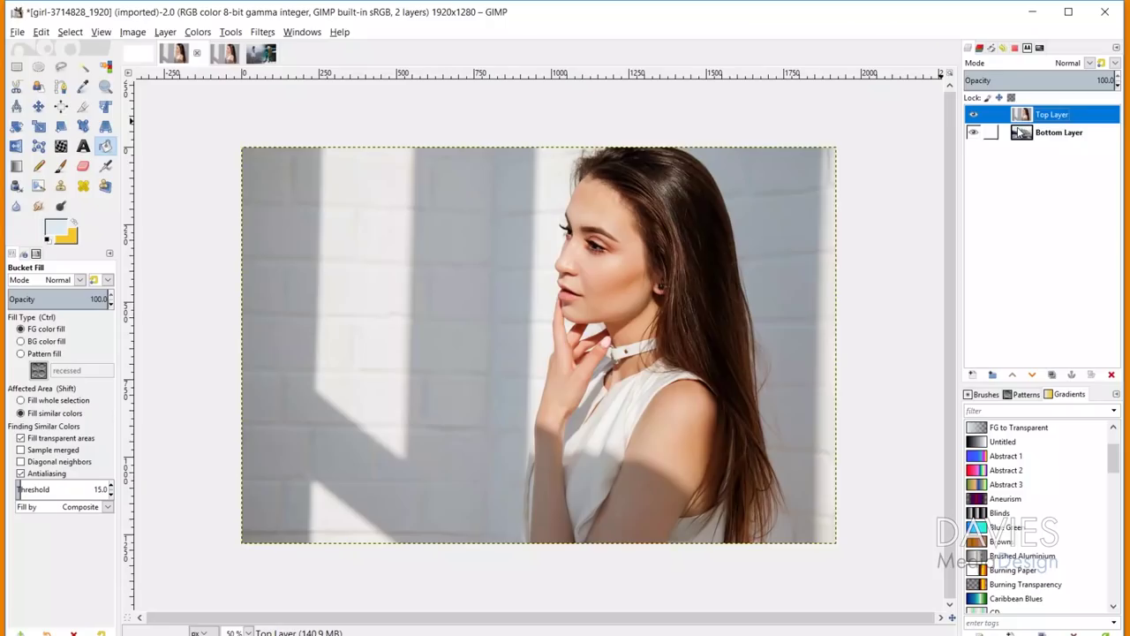
Add a new transparent layer named "Color" in HSV Hue mode above the Top Layer
{"action": "left_click", "coordinate": [973, 376]}
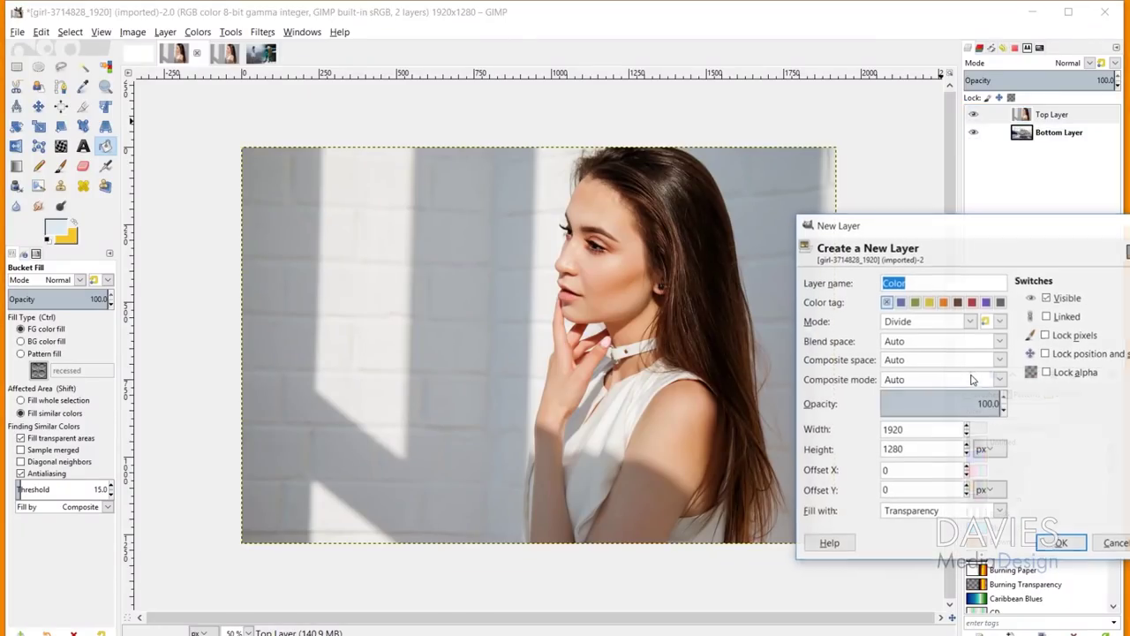
{"action": "left_click", "coordinate": [957, 323]}
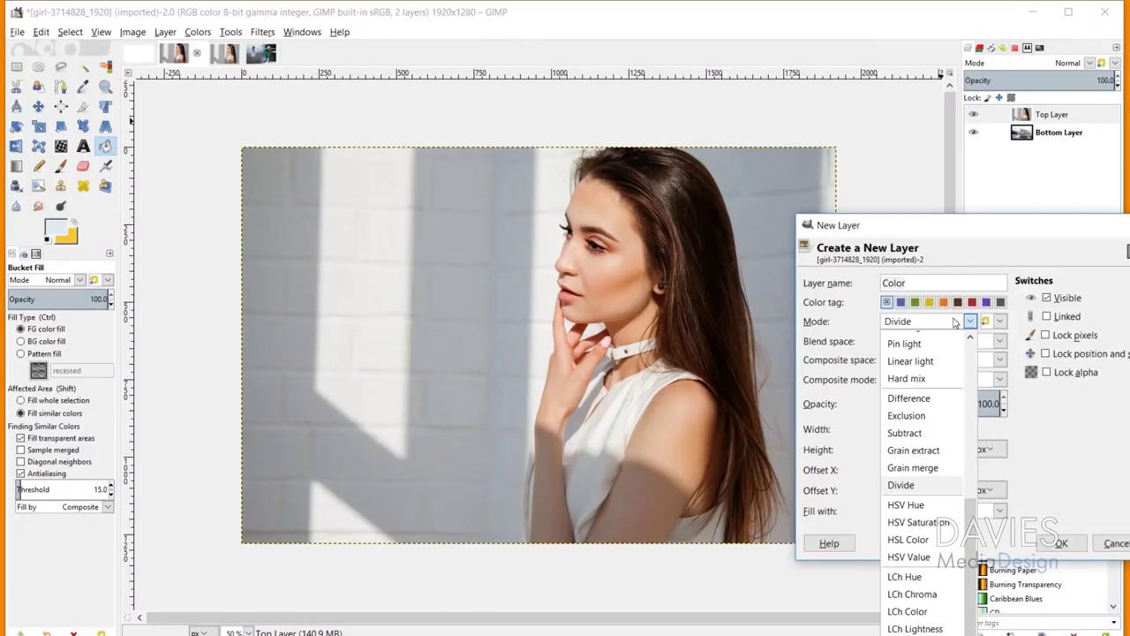
{"action": "left_click", "coordinate": [933, 511]}
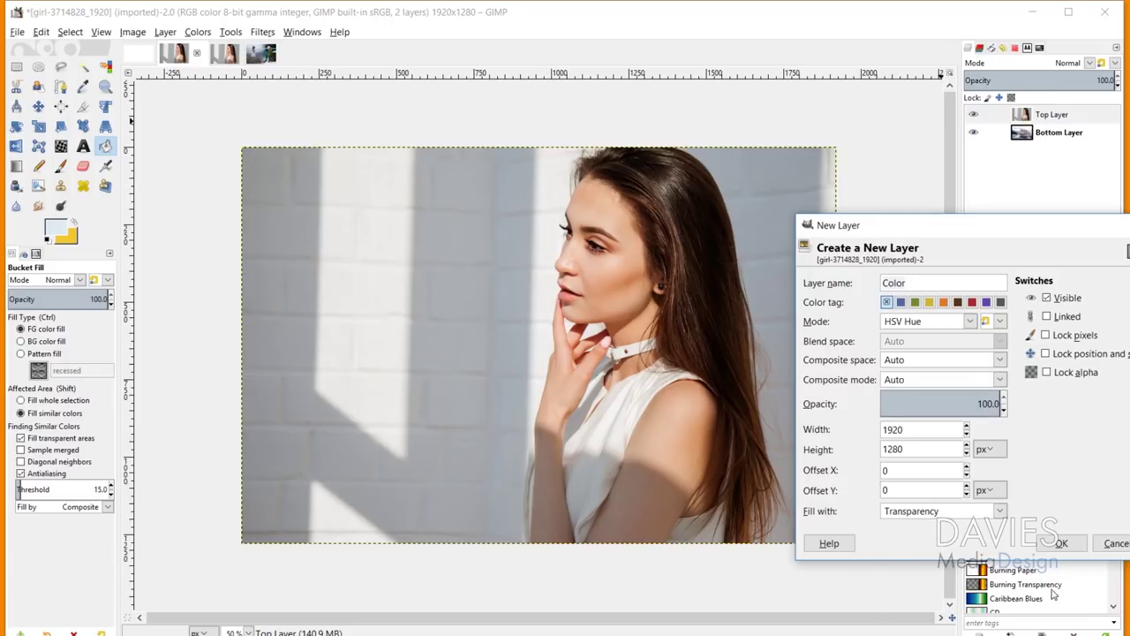
{"action": "left_click", "coordinate": [1064, 543]}
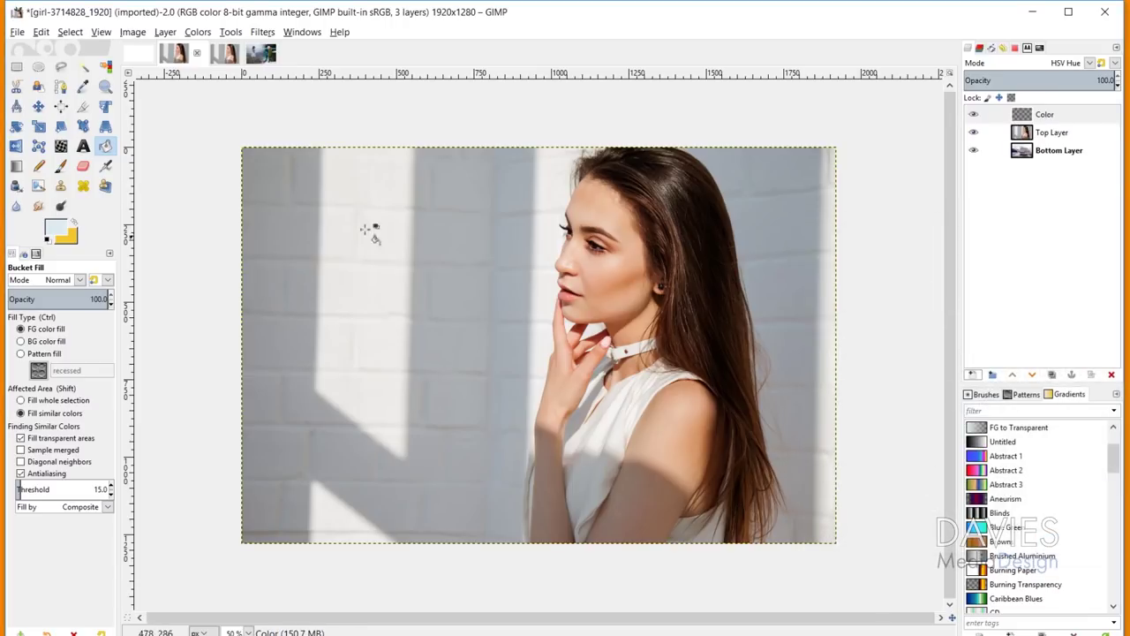
Set the foreground to the light red from the color history and bucket-fill the HSV Hue Color layer with it
{"action": "left_click", "coordinate": [58, 229]}
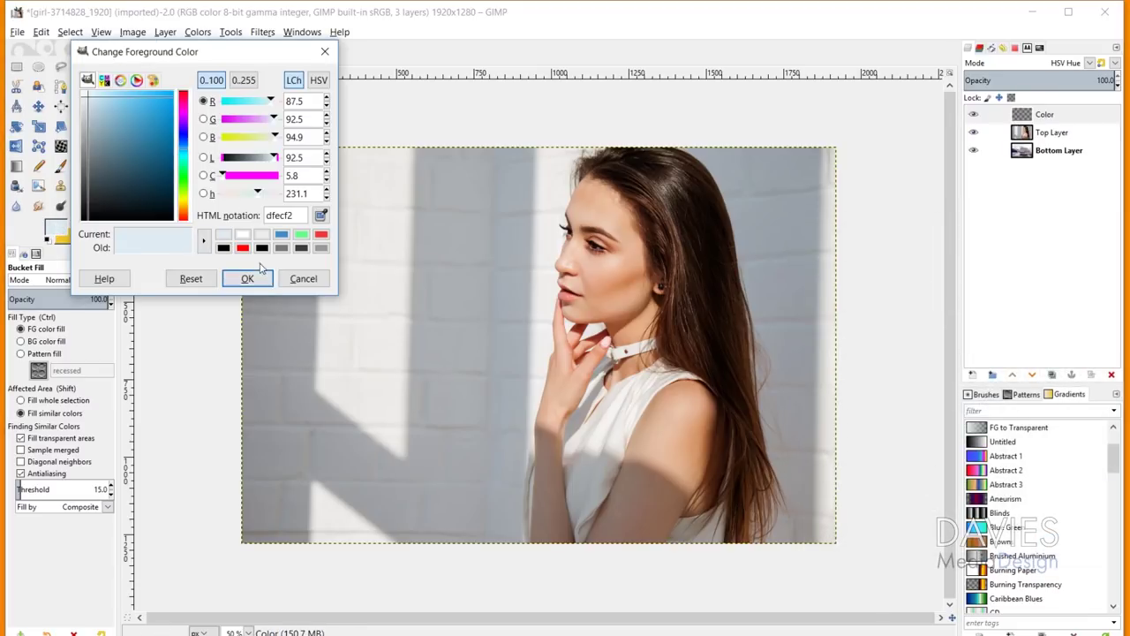
{"action": "left_click", "coordinate": [320, 234]}
{"action": "left_click", "coordinate": [247, 278]}
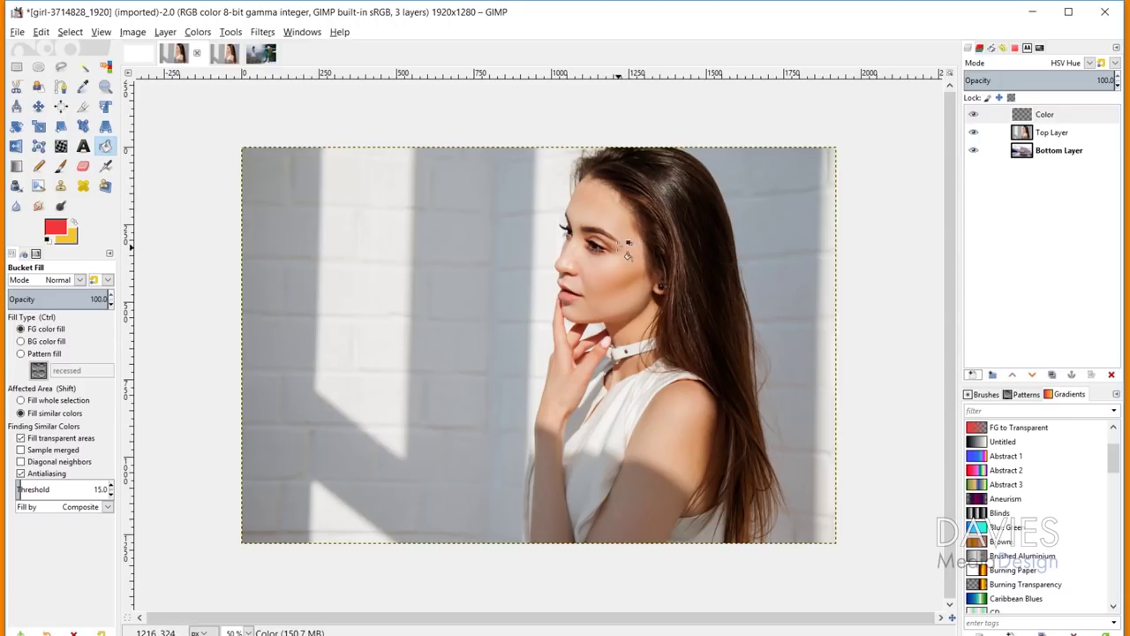
{"action": "left_click", "coordinate": [539, 370]}
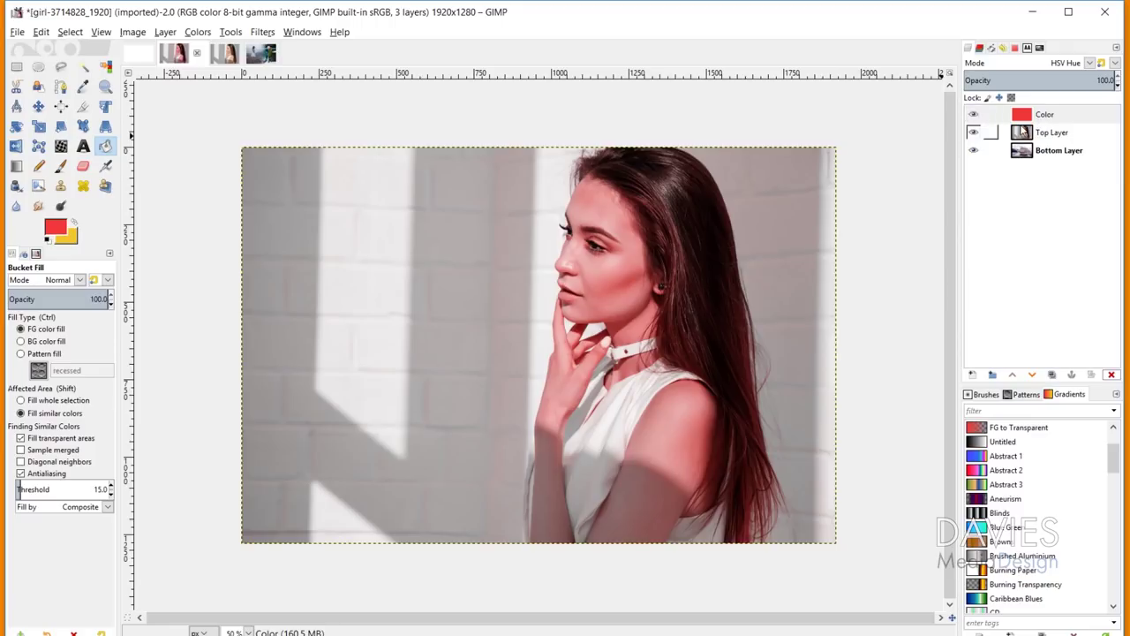
Change the red Color layer's blending mode to HSV Saturation and hide the Top Layer to preview it over the Bottom Layer
{"action": "left_click", "coordinate": [1089, 64]}
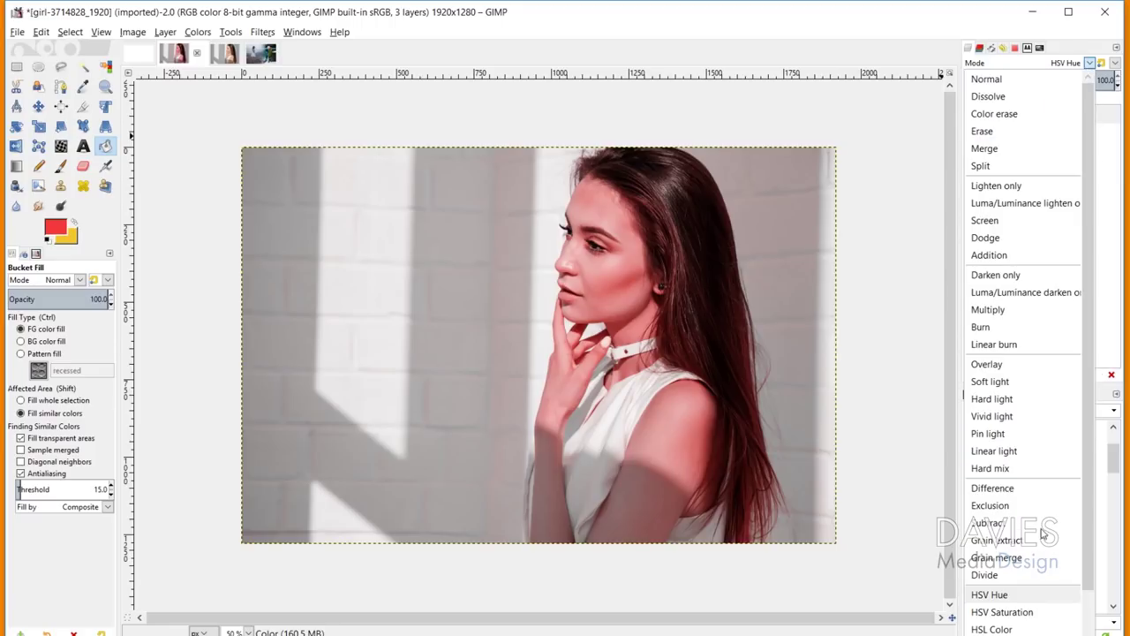
{"action": "left_click", "coordinate": [1014, 612]}
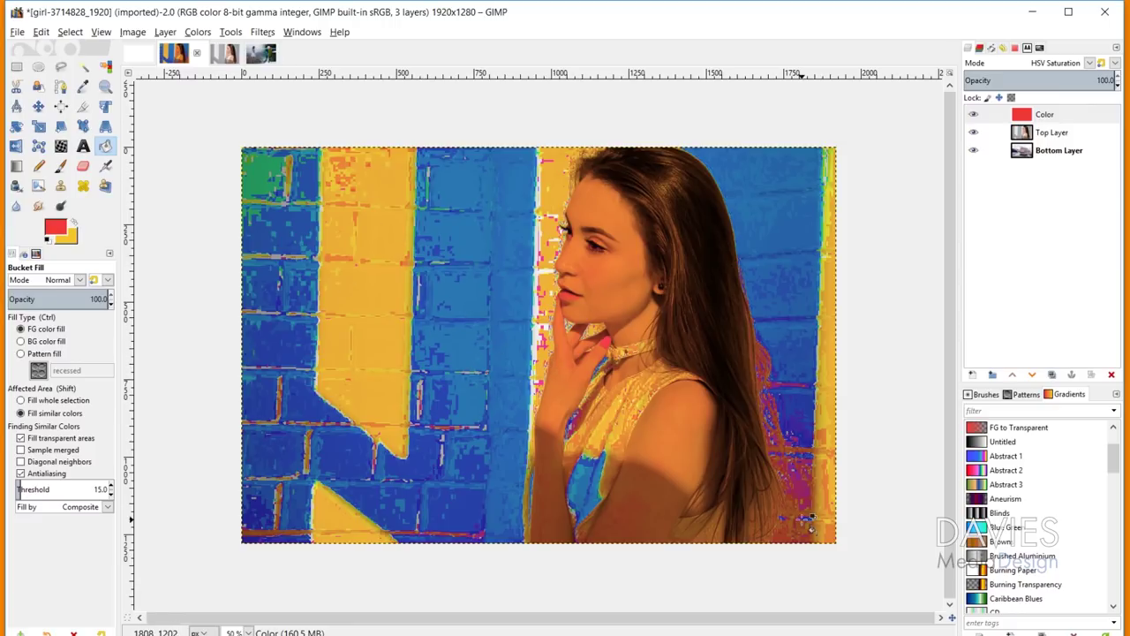
{"action": "left_click", "coordinate": [1029, 123]}
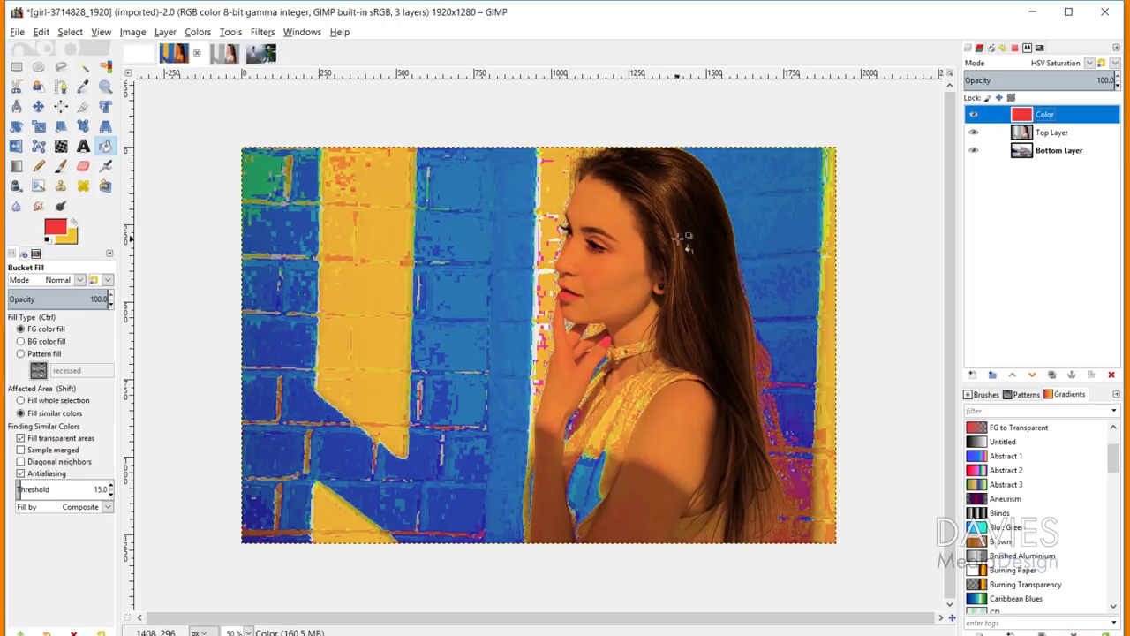
{"action": "left_click", "coordinate": [974, 132]}
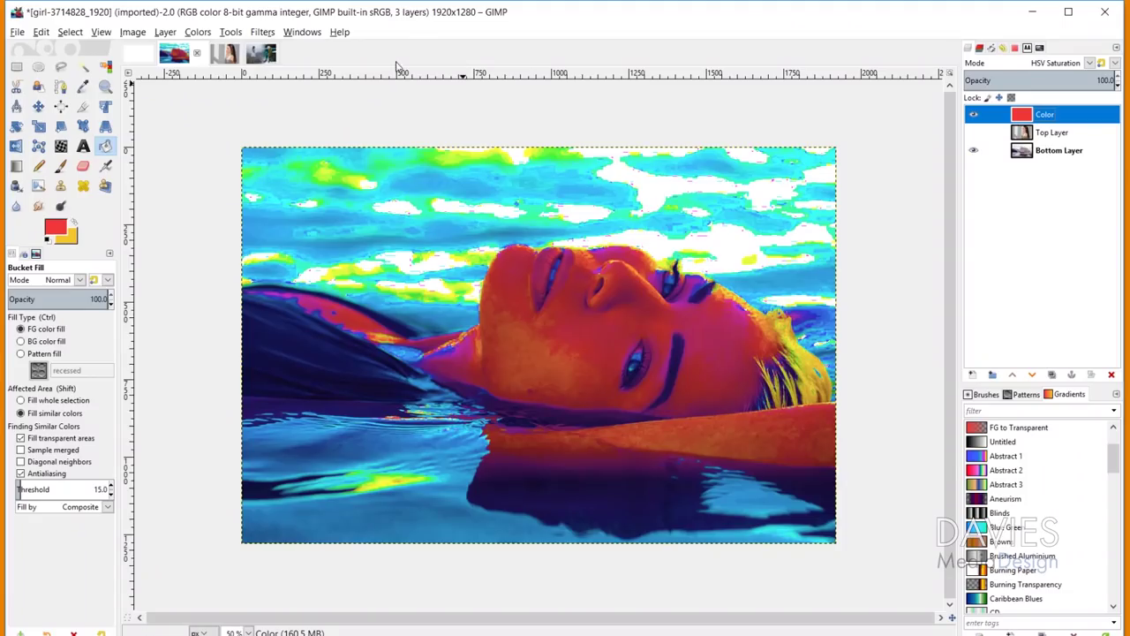
Open the recent image mercedes-benz-190-sl-3342783_1280.png
{"action": "left_click", "coordinate": [17, 33]}
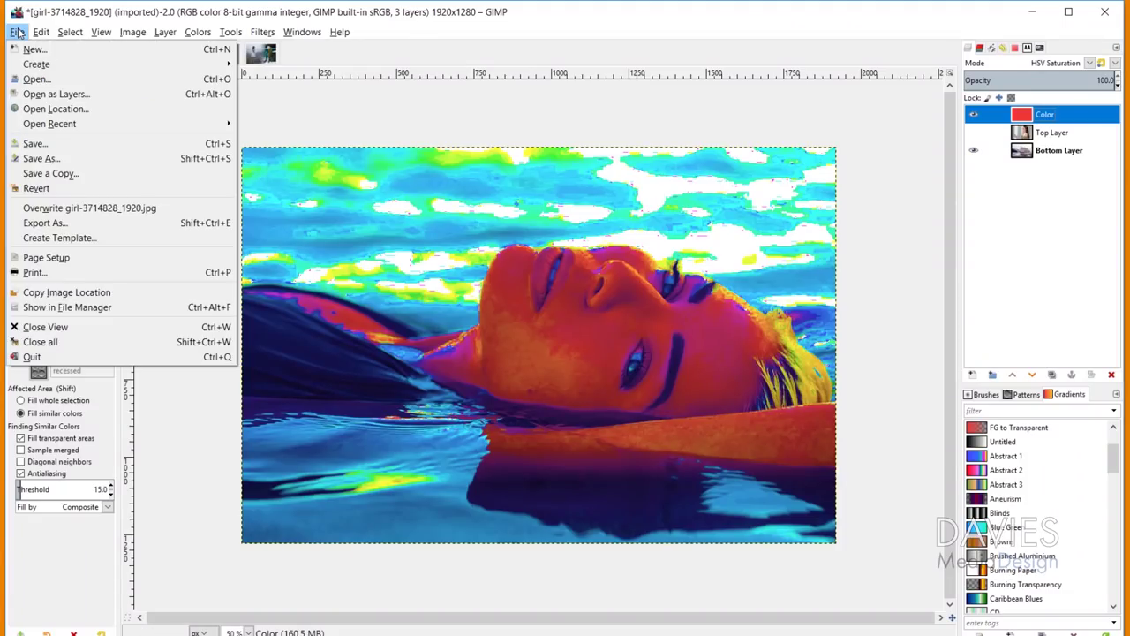
{"action": "mouse_move", "coordinate": [84, 129]}
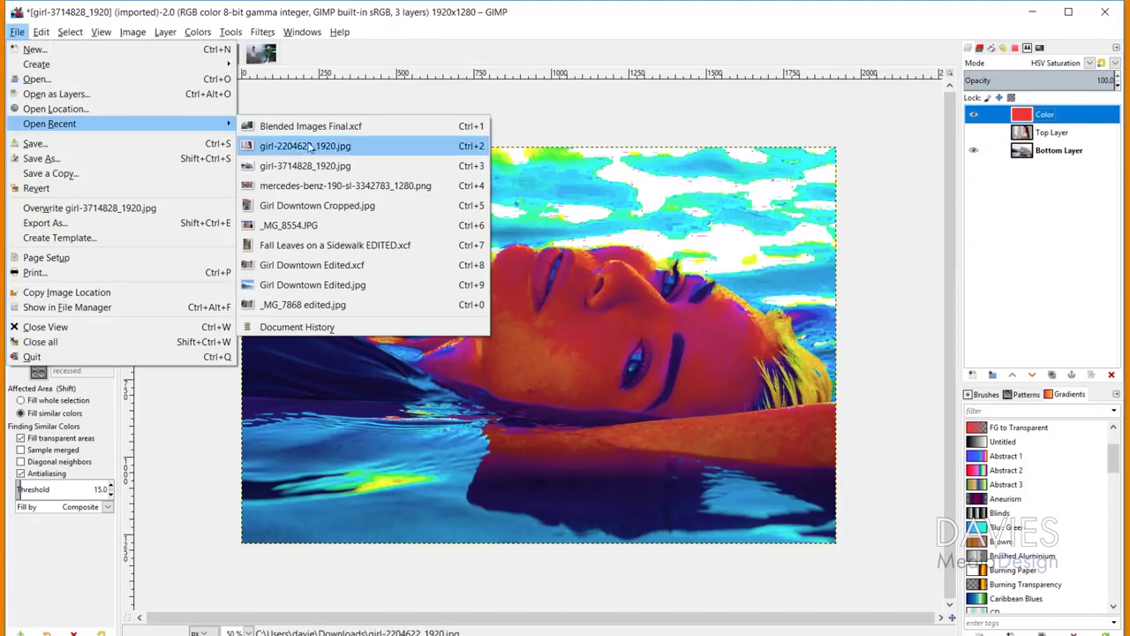
{"action": "left_click", "coordinate": [308, 187]}
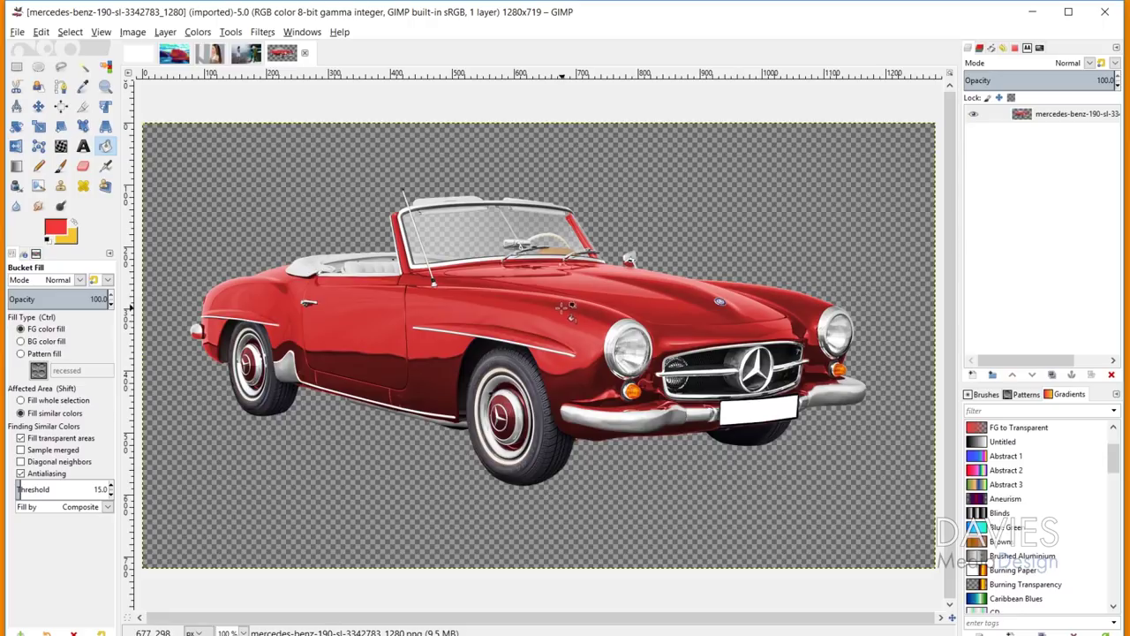
Desaturate the red car image using the Luminance mode
{"action": "left_click", "coordinate": [200, 32]}
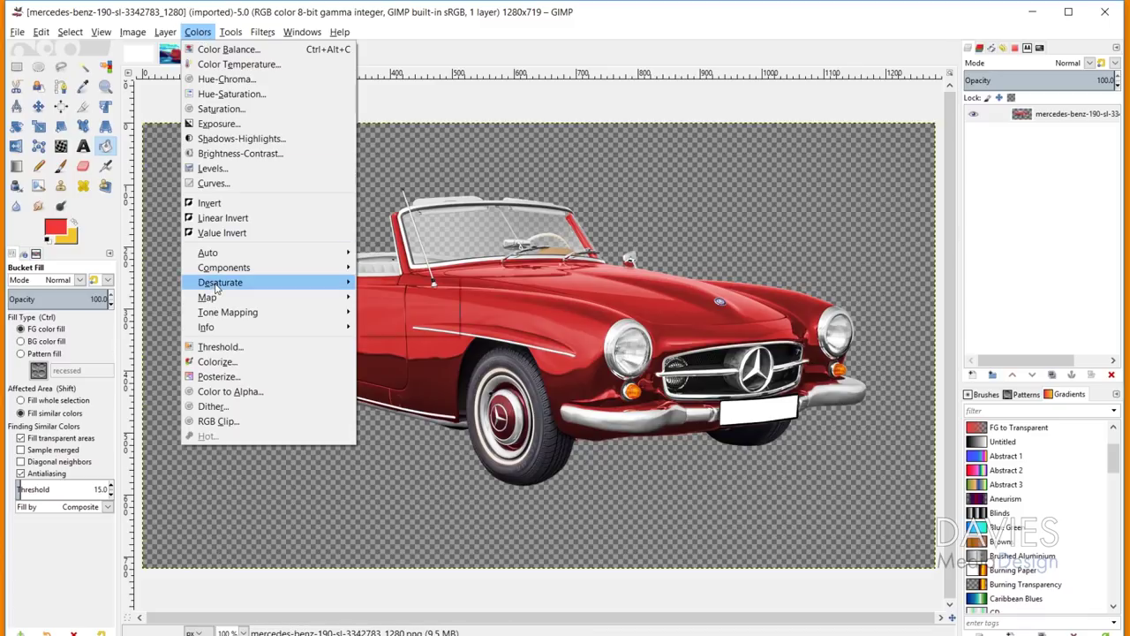
{"action": "mouse_move", "coordinate": [216, 289]}
{"action": "left_click", "coordinate": [396, 298]}
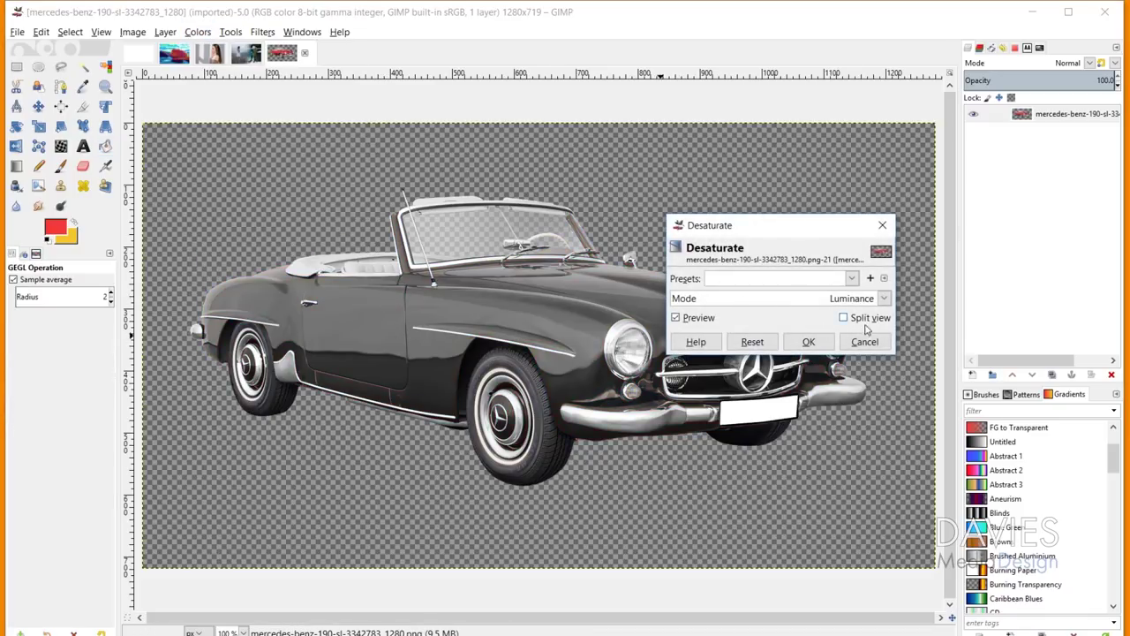
{"action": "left_click", "coordinate": [808, 342]}
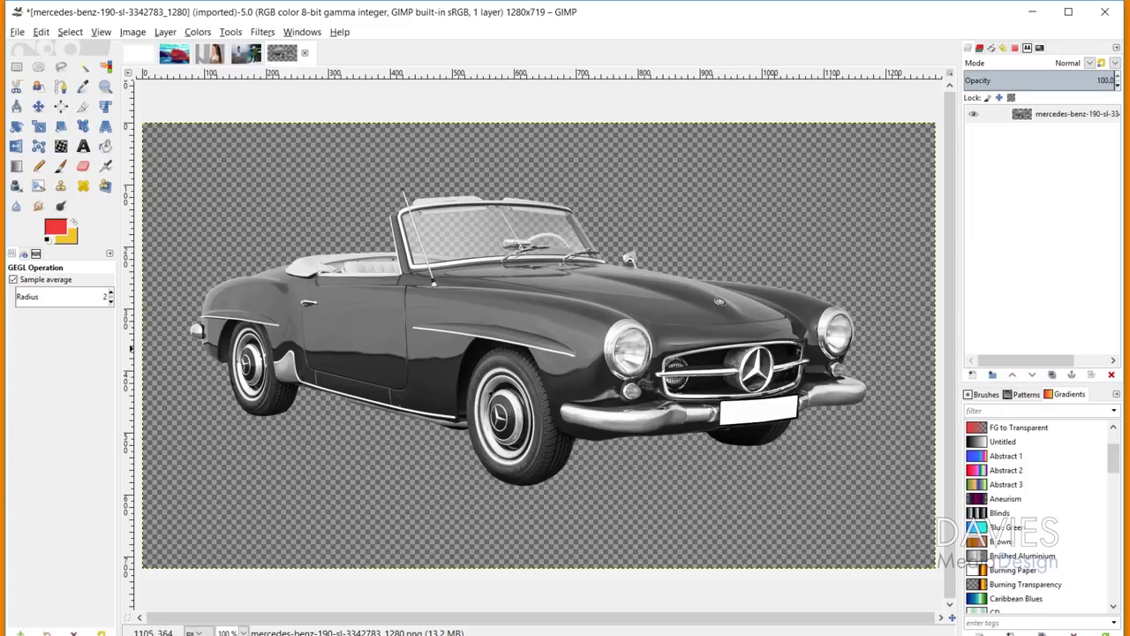
Add a new layer named "Color" in HSL Color mode above the car, filled with the red foreground color
{"action": "left_click", "coordinate": [972, 374]}
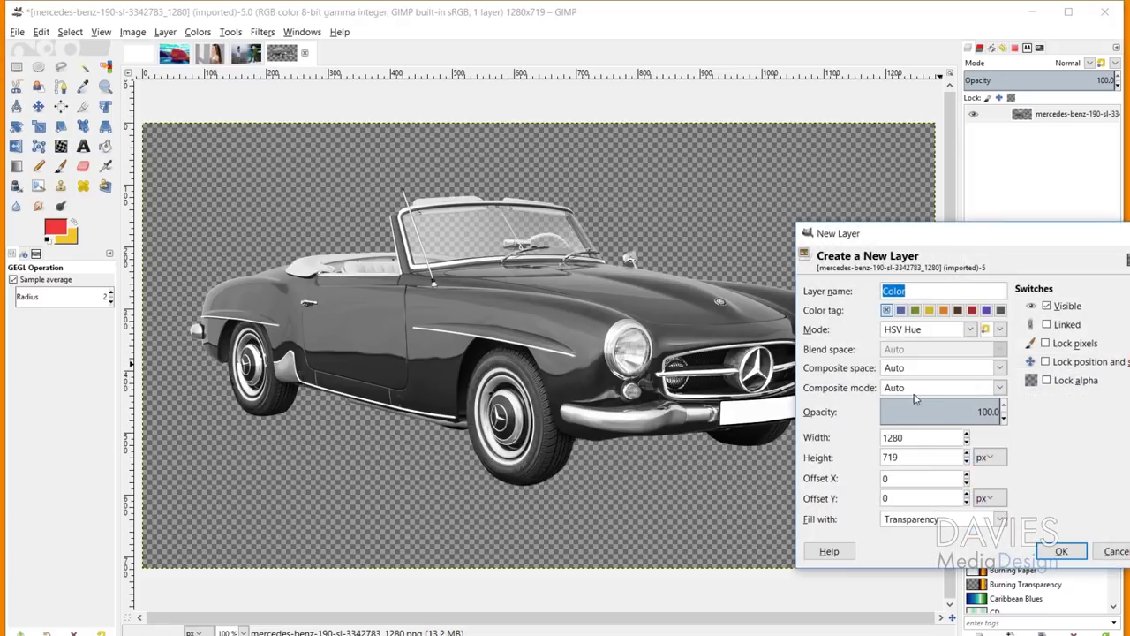
{"action": "left_click", "coordinate": [945, 331]}
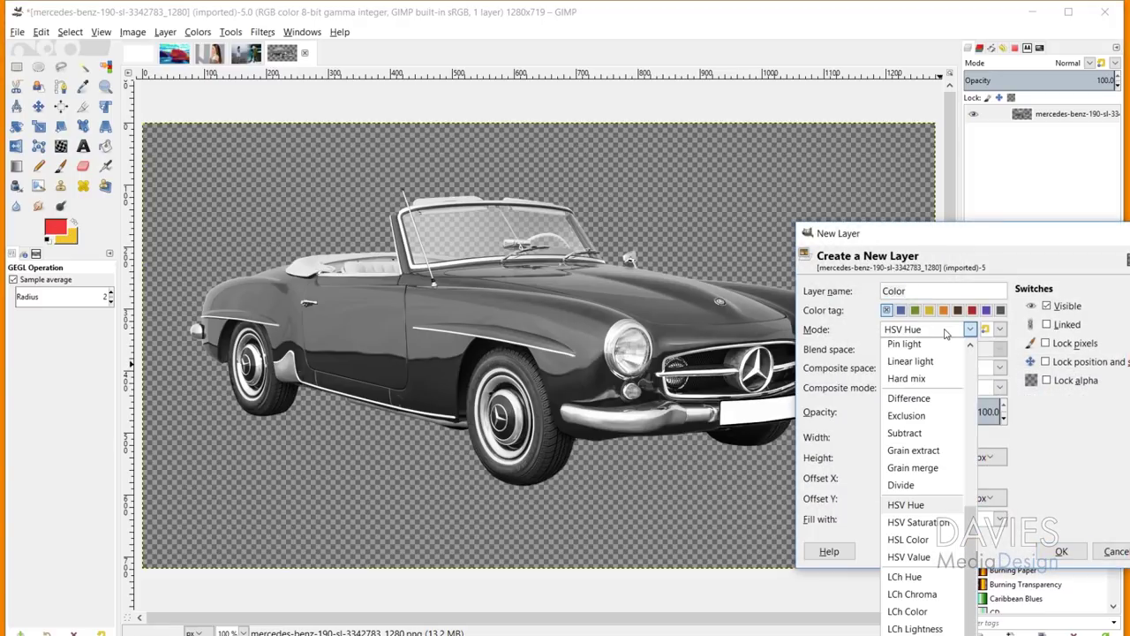
{"action": "left_click", "coordinate": [910, 539]}
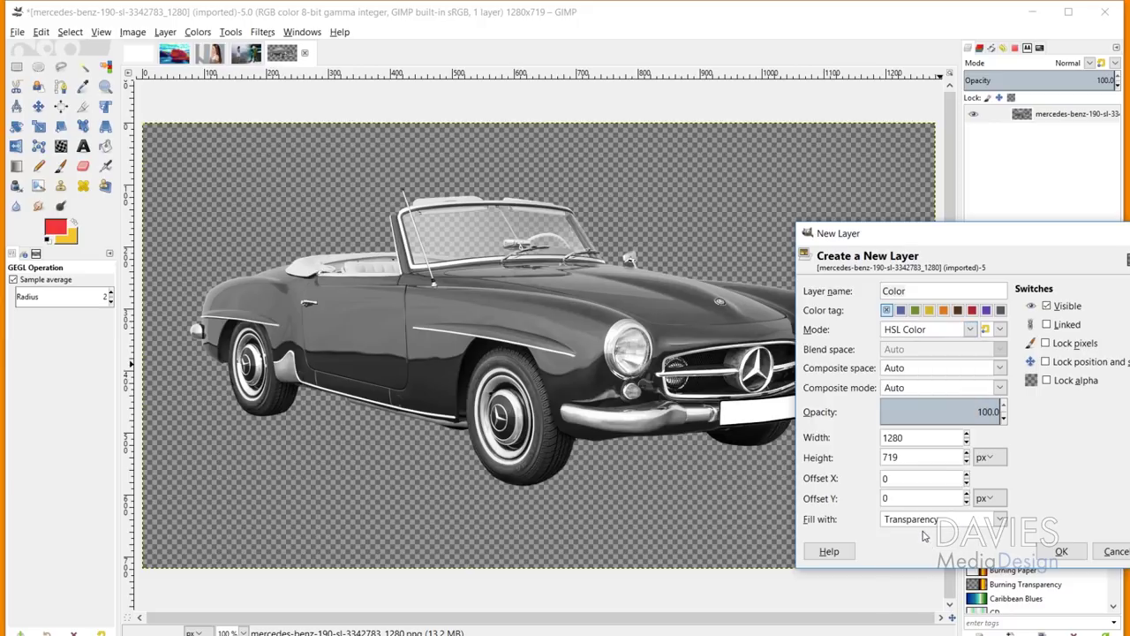
{"action": "left_click", "coordinate": [938, 523]}
{"action": "left_click", "coordinate": [942, 534]}
{"action": "left_click", "coordinate": [1066, 552]}
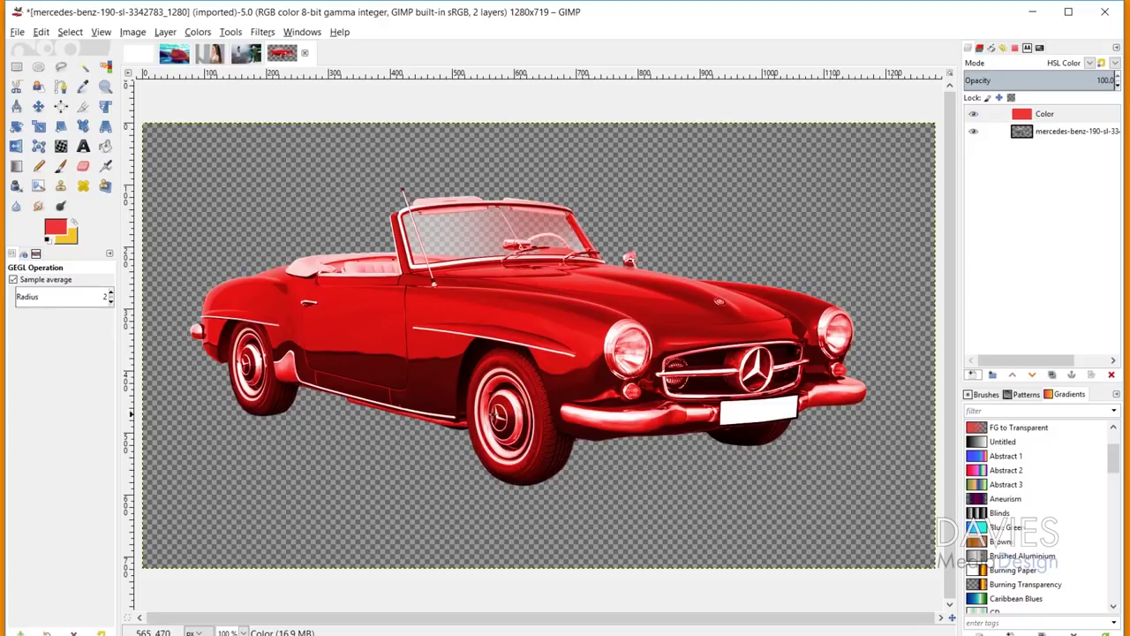
Add a black (full transparency) layer mask to the Color layer with Invert mask turned off
{"action": "right_click", "coordinate": [1025, 121]}
{"action": "left_click", "coordinate": [936, 363]}
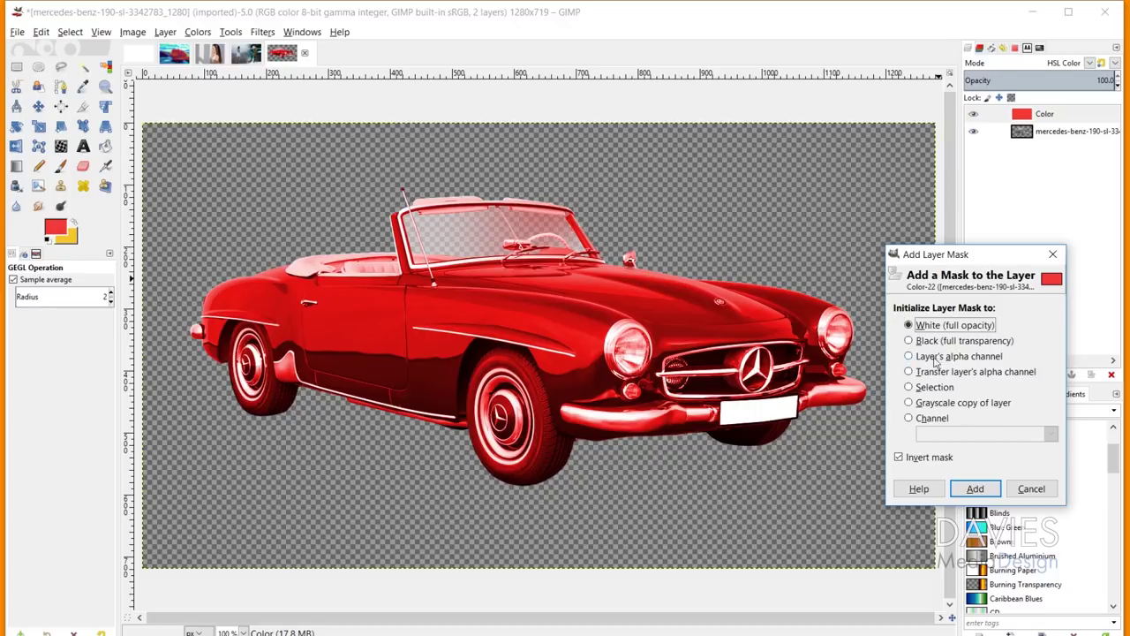
{"action": "left_click", "coordinate": [909, 342]}
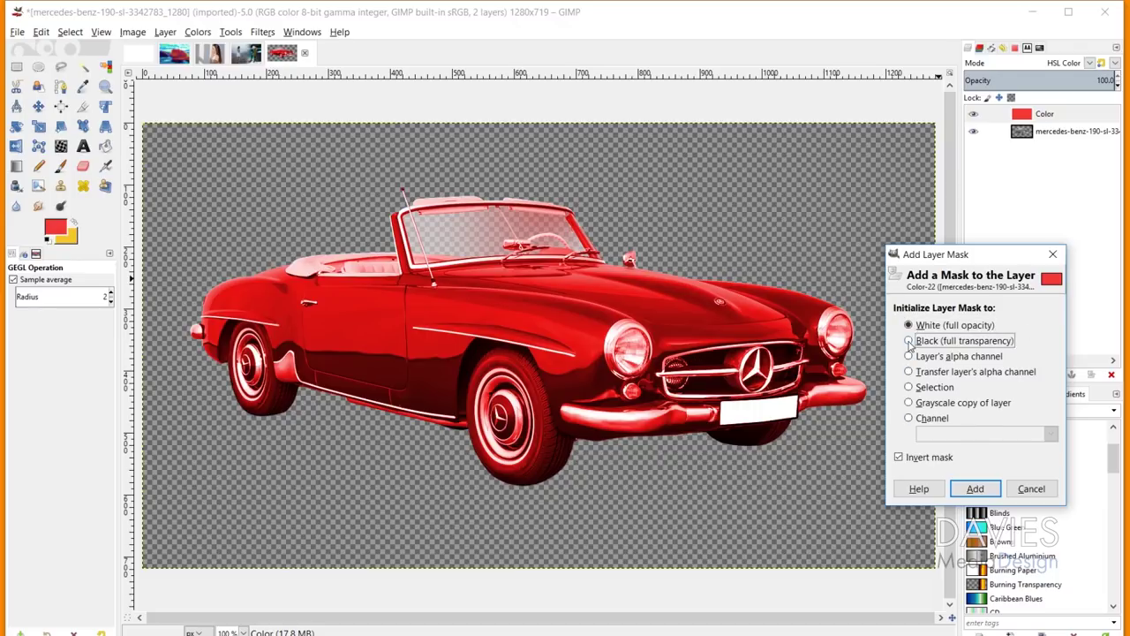
{"action": "left_click", "coordinate": [899, 458]}
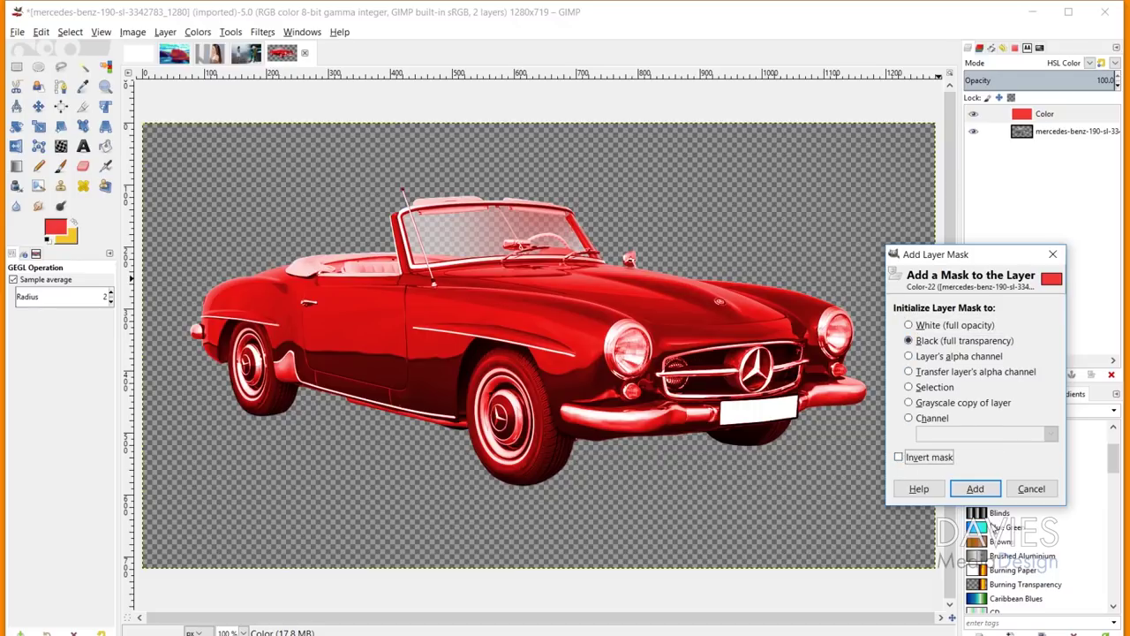
{"action": "left_click", "coordinate": [975, 488]}
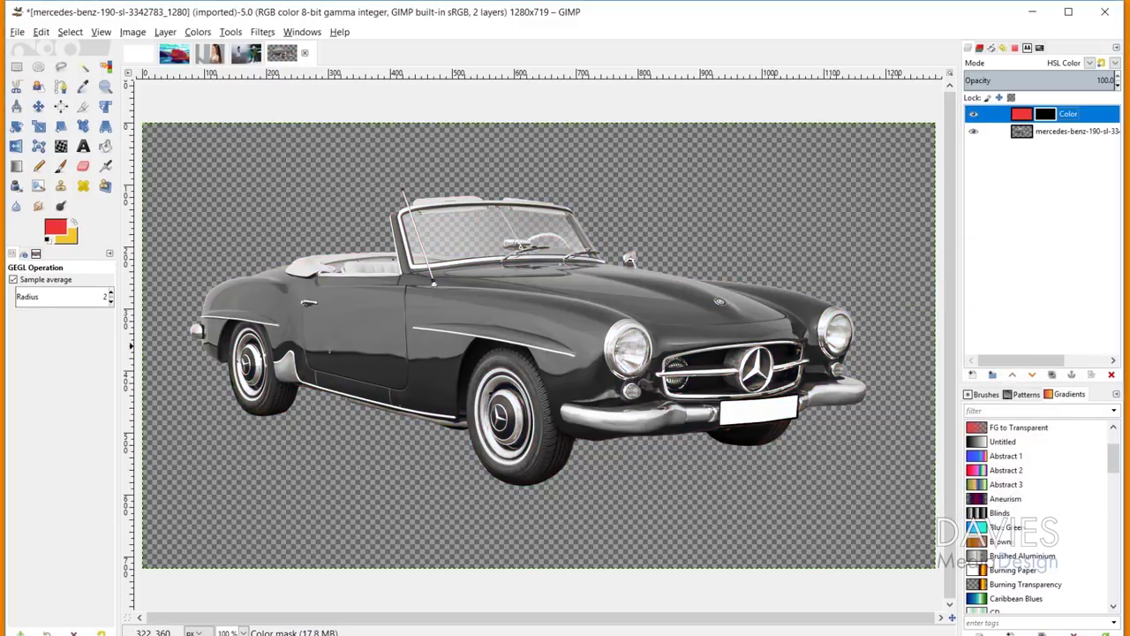
Paint white on the Color layer's mask with the Paintbrush over the car's side panels, door and front fender
{"action": "left_click", "coordinate": [60, 167]}
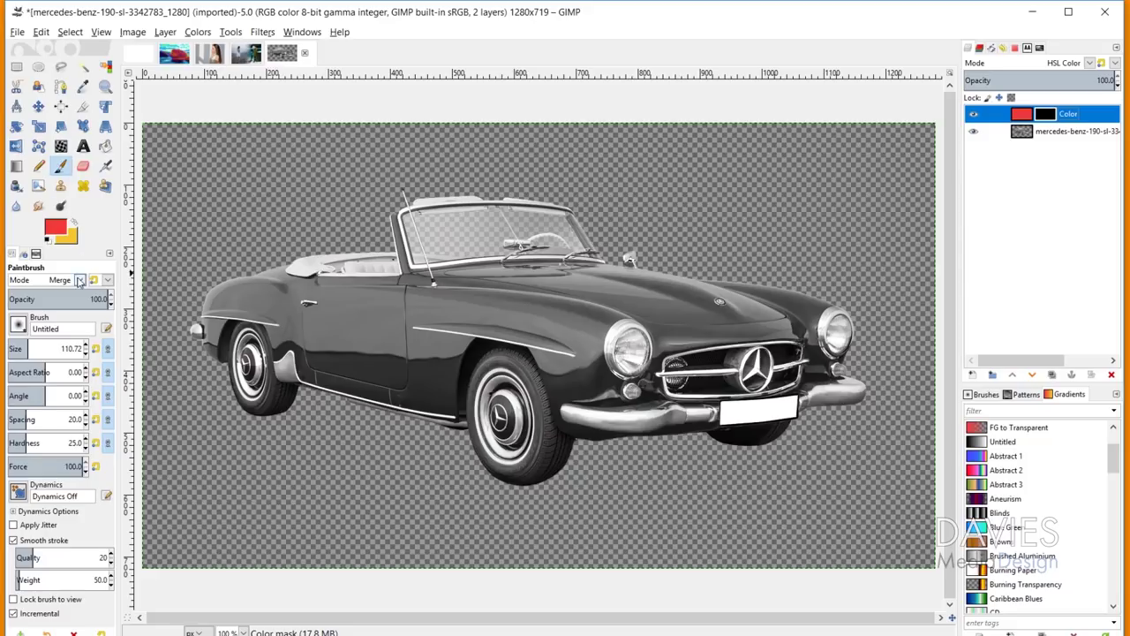
{"action": "left_click", "coordinate": [48, 240]}
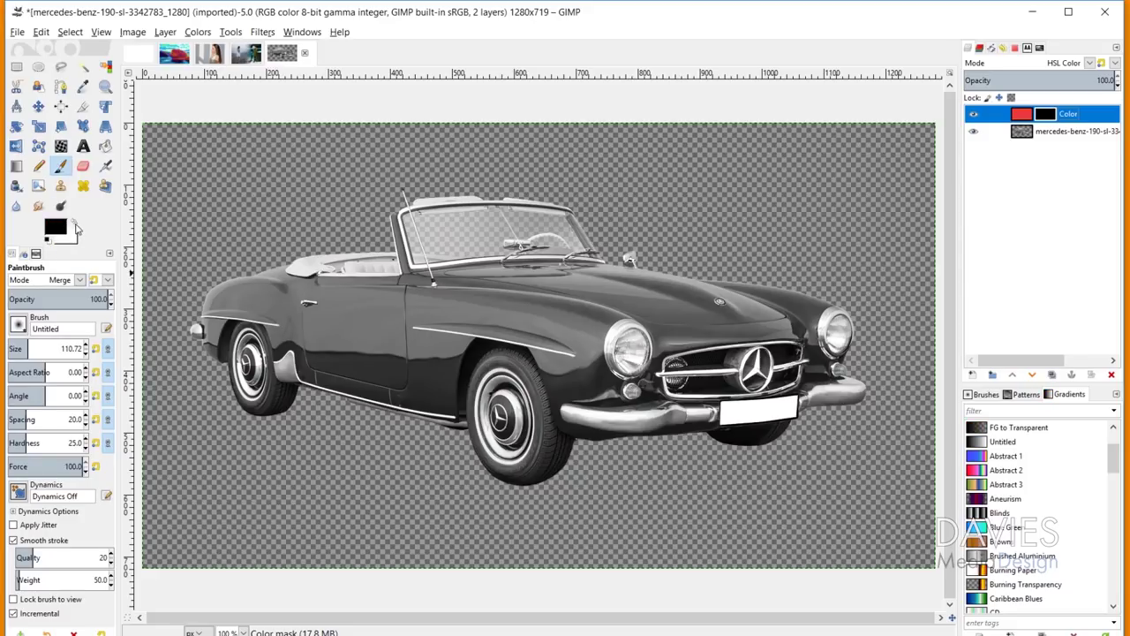
{"action": "left_click", "coordinate": [75, 225]}
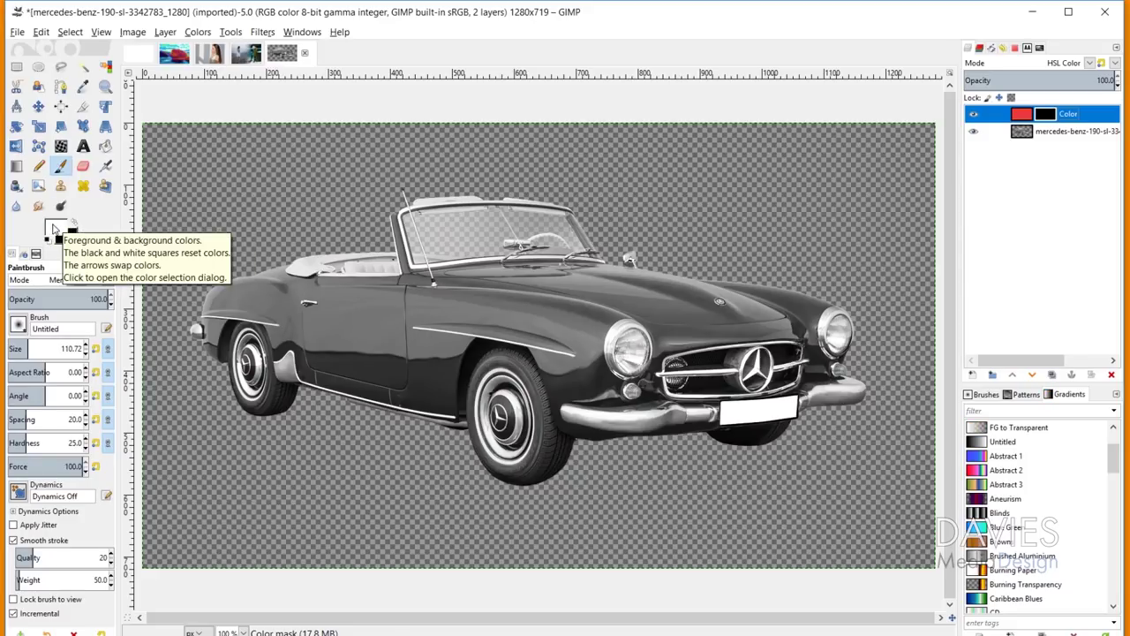
{"action": "mouse_move", "coordinate": [480, 316]}
{"action": "left_mouse_down"}
{"action": "mouse_move", "coordinate": [413, 337]}
{"action": "mouse_move", "coordinate": [474, 305]}
{"action": "mouse_move", "coordinate": [547, 311]}
{"action": "mouse_move", "coordinate": [429, 306]}
{"action": "mouse_move", "coordinate": [500, 300]}
{"action": "mouse_move", "coordinate": [544, 279]}
{"action": "mouse_move", "coordinate": [594, 315]}
{"action": "mouse_move", "coordinate": [448, 359]}
{"action": "mouse_move", "coordinate": [429, 392]}
{"action": "mouse_move", "coordinate": [384, 382]}
{"action": "mouse_move", "coordinate": [391, 343]}
{"action": "mouse_move", "coordinate": [442, 304]}
{"action": "mouse_move", "coordinate": [217, 306]}
{"action": "mouse_move", "coordinate": [385, 376]}
{"action": "left_mouse_up"}
Set the foreground to the light green from the color history and bucket-fill the Color layer itself, not its mask
{"action": "left_click", "coordinate": [64, 231]}
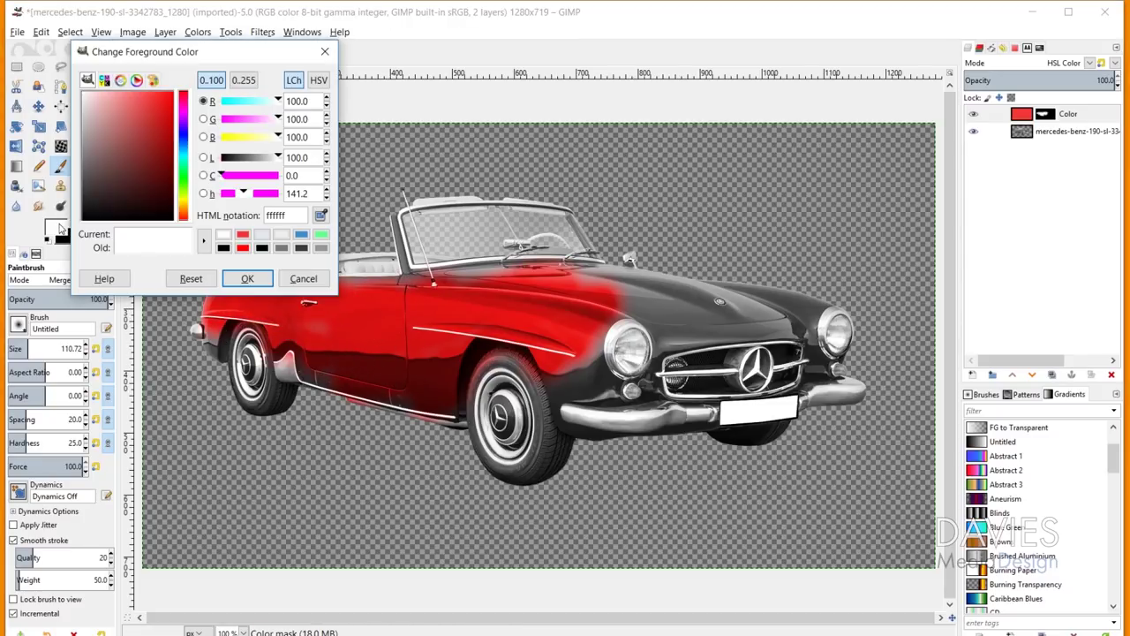
{"action": "left_click", "coordinate": [315, 240]}
{"action": "left_click", "coordinate": [244, 276]}
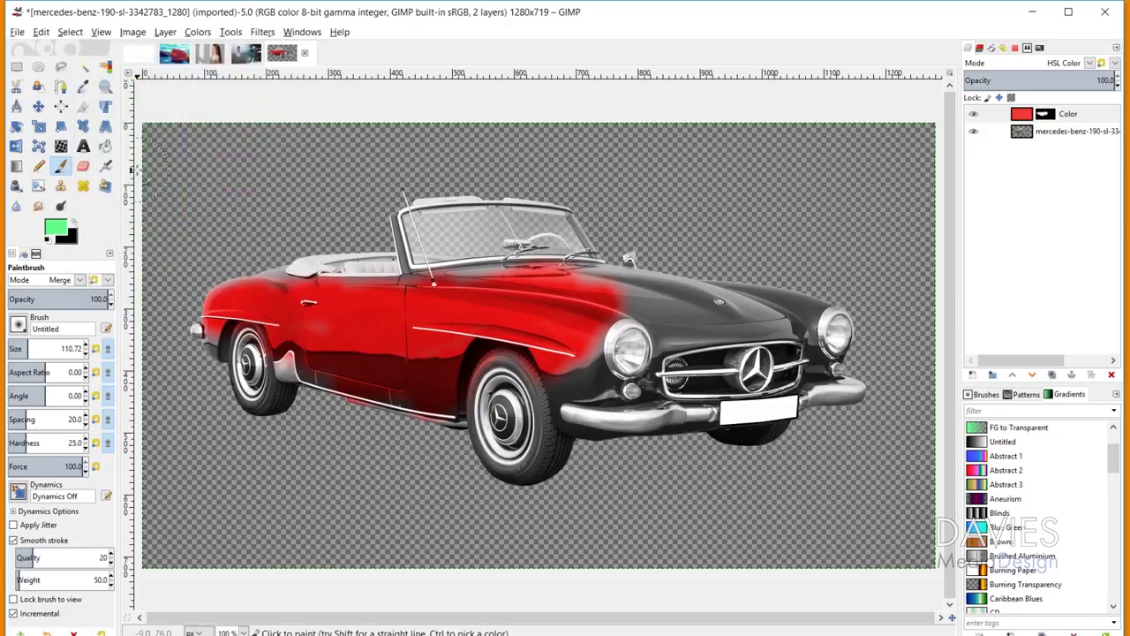
{"action": "left_click", "coordinate": [105, 146]}
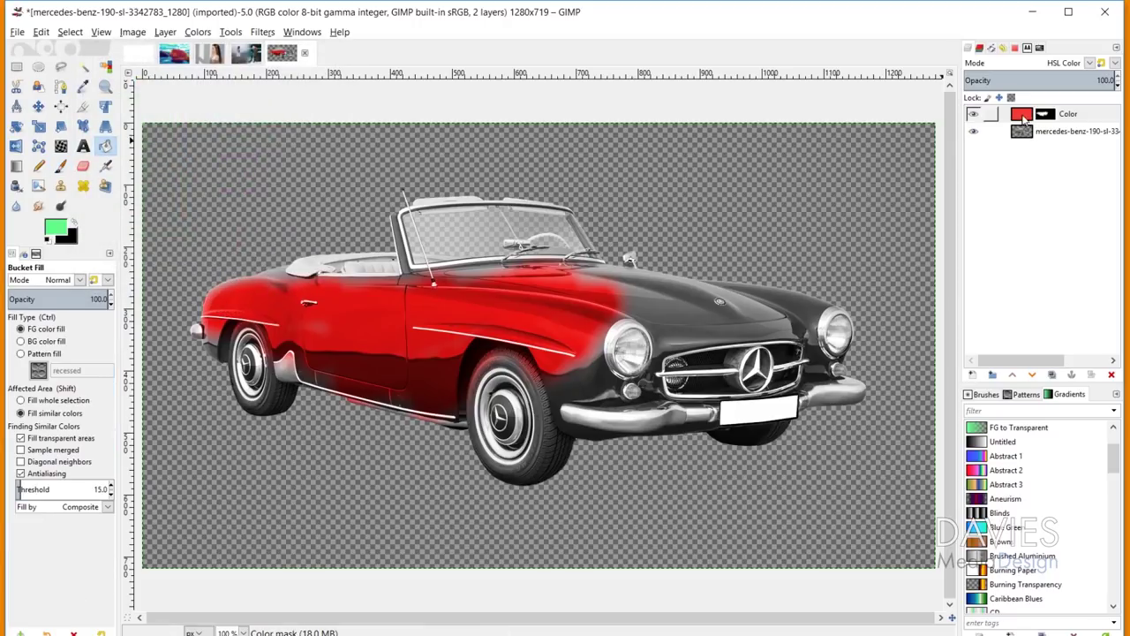
{"action": "left_click", "coordinate": [1021, 116]}
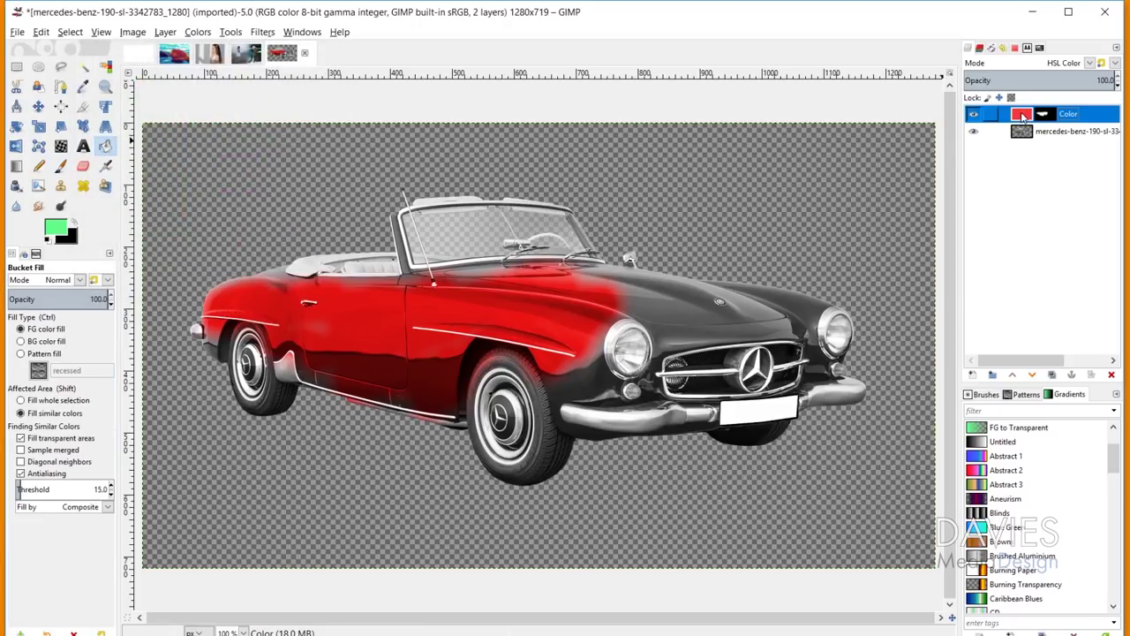
{"action": "left_click", "coordinate": [726, 215]}
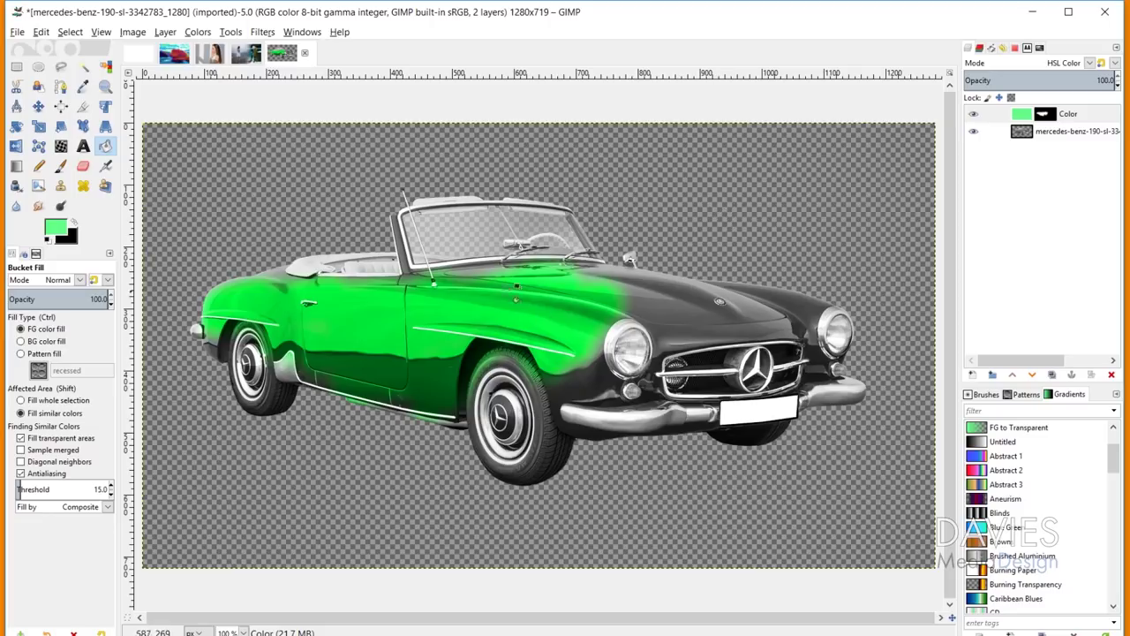
Paint white on the Color layer's mask with the Paintbrush over the car's hood to extend the green recoloring
{"action": "left_click", "coordinate": [1044, 114]}
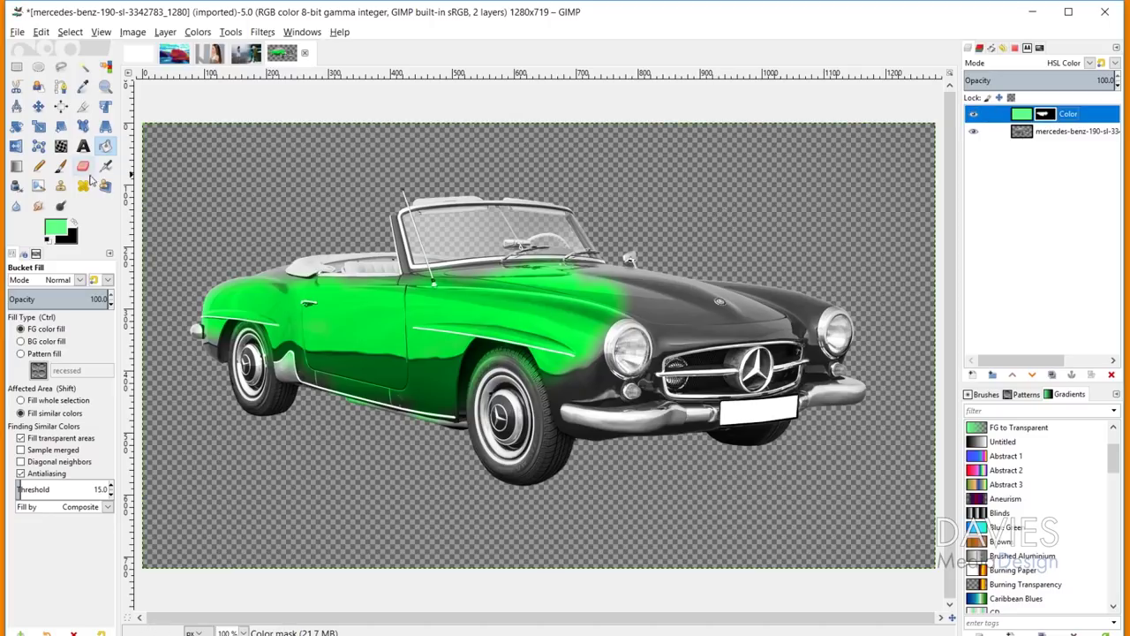
{"action": "left_click", "coordinate": [61, 167]}
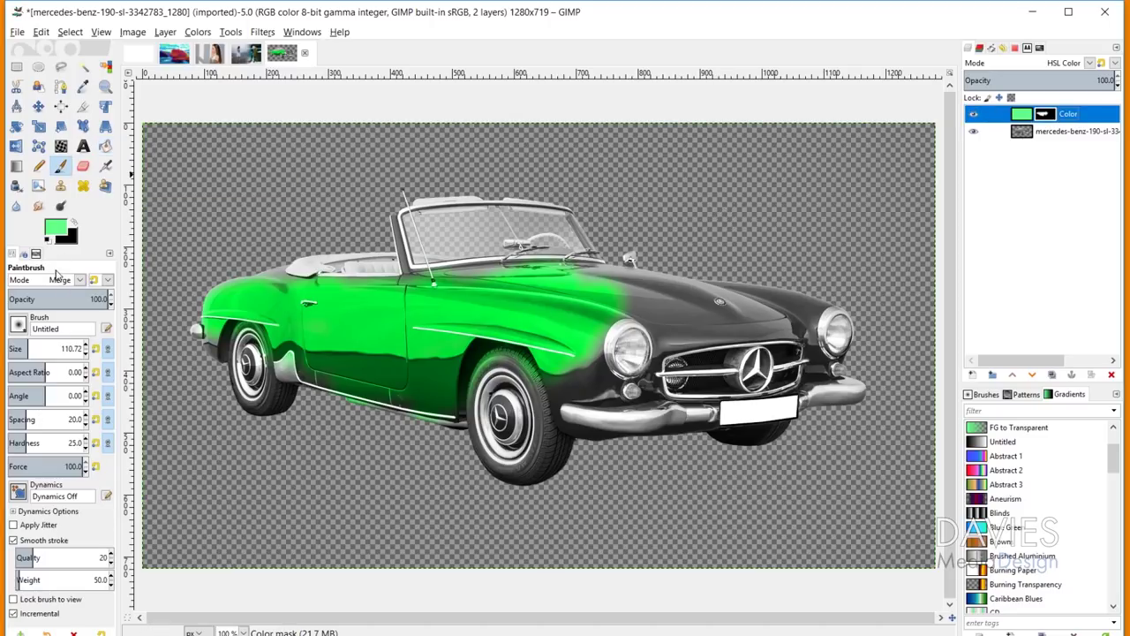
{"action": "left_click", "coordinate": [48, 240]}
{"action": "left_click", "coordinate": [74, 226]}
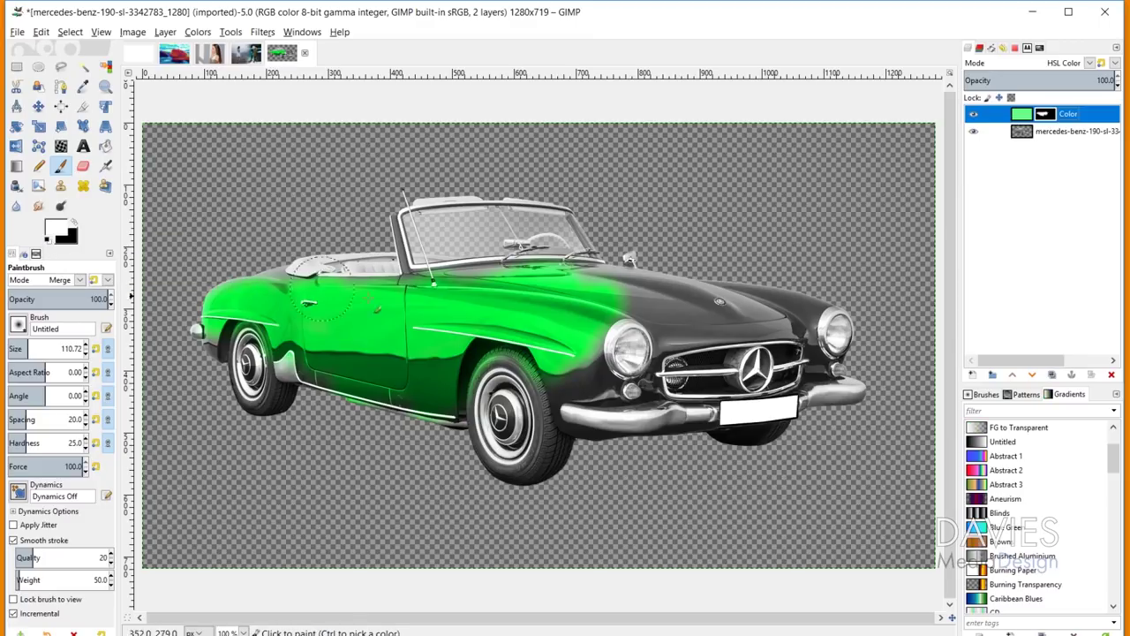
{"action": "left_click", "coordinate": [631, 293]}
{"action": "mouse_move", "coordinate": [629, 293]}
{"action": "left_mouse_down"}
{"action": "mouse_move", "coordinate": [777, 310]}
{"action": "mouse_move", "coordinate": [694, 308]}
{"action": "mouse_move", "coordinate": [583, 375]}
{"action": "left_mouse_up"}
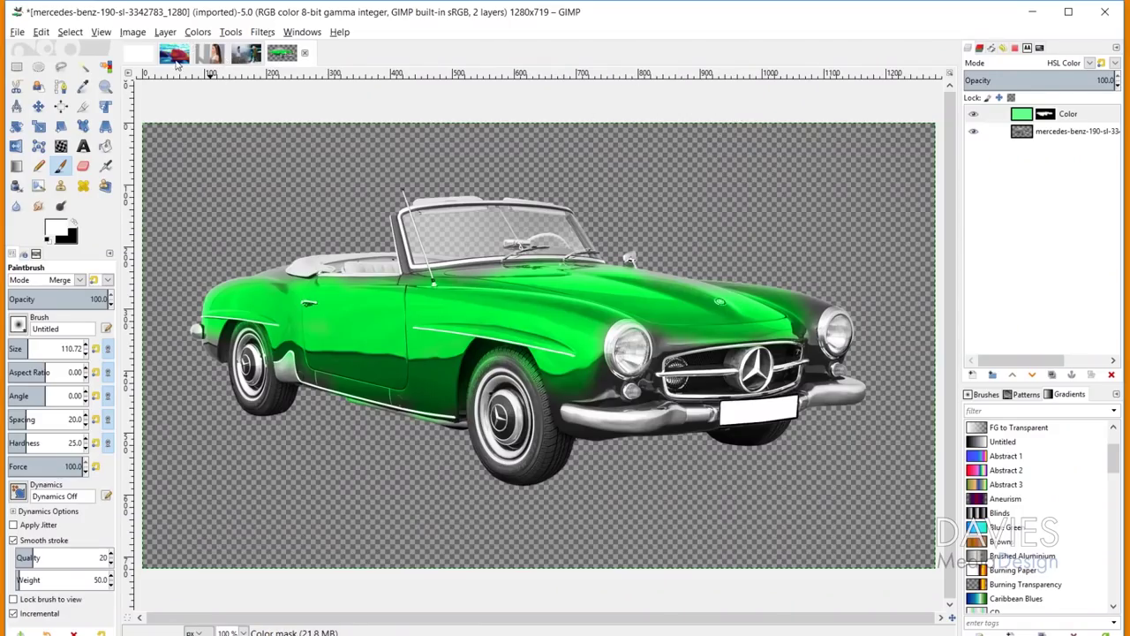
Switch to the girl-3714828_1920 image and set its red Color layer's blending mode to HSV Value
{"action": "left_click", "coordinate": [175, 58]}
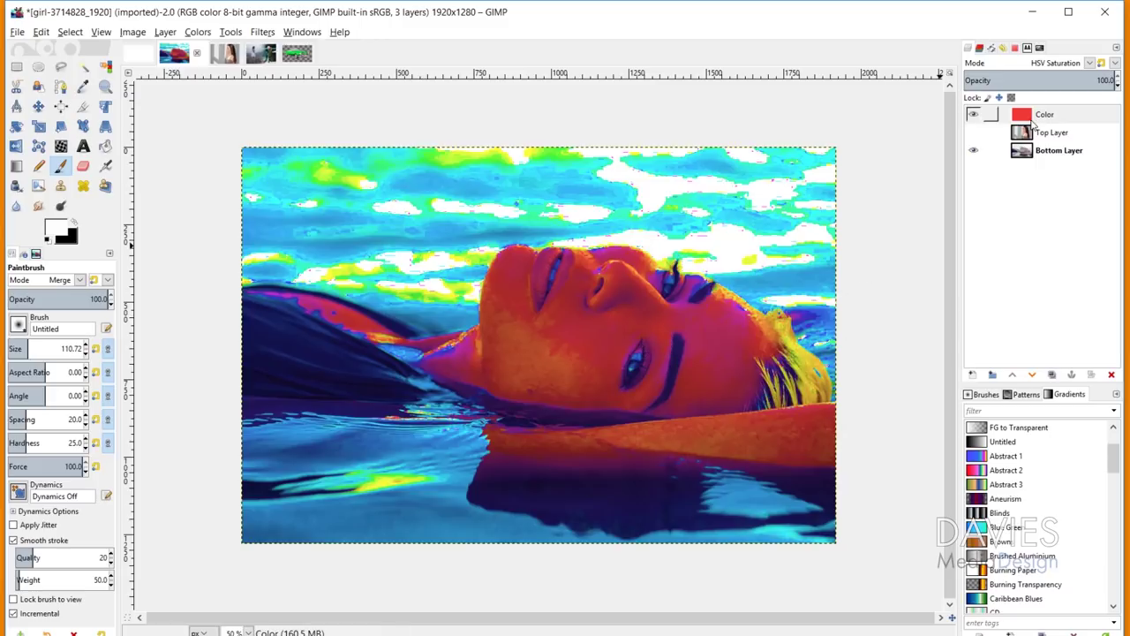
{"action": "left_click", "coordinate": [1060, 114]}
{"action": "left_click", "coordinate": [1090, 62]}
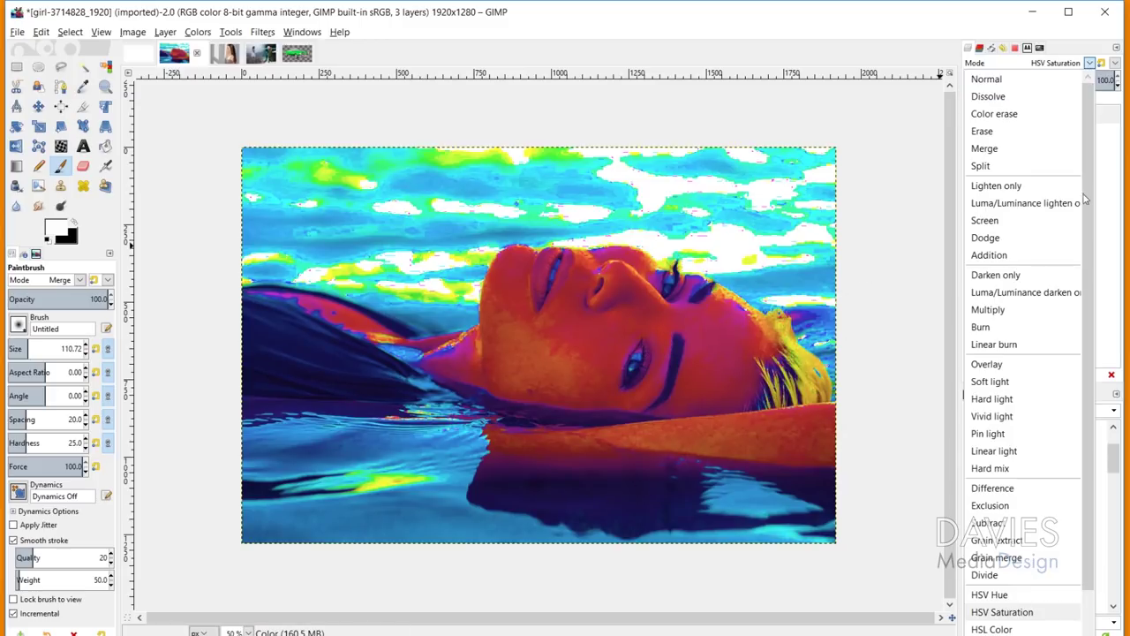
{"action": "scroll", "coordinate": [1024, 442], "scroll_direction": "down", "scroll_amount": 2}
{"action": "left_click", "coordinate": [992, 570]}
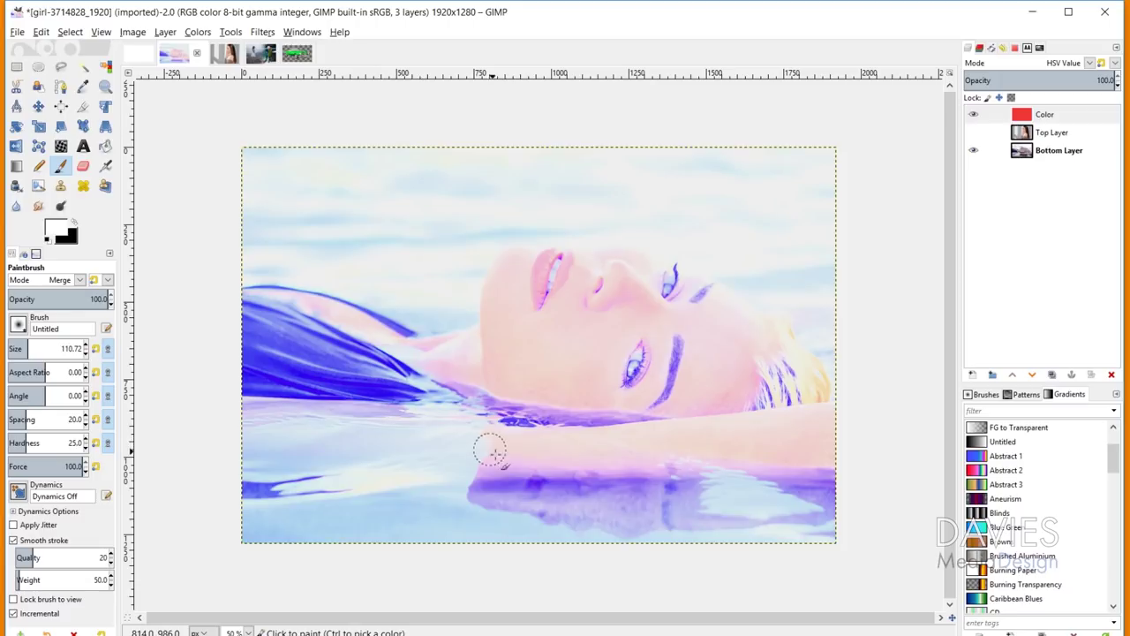
Show the Top Layer and compare the portrait with the Color layer hidden and shown
{"action": "left_click", "coordinate": [974, 132]}
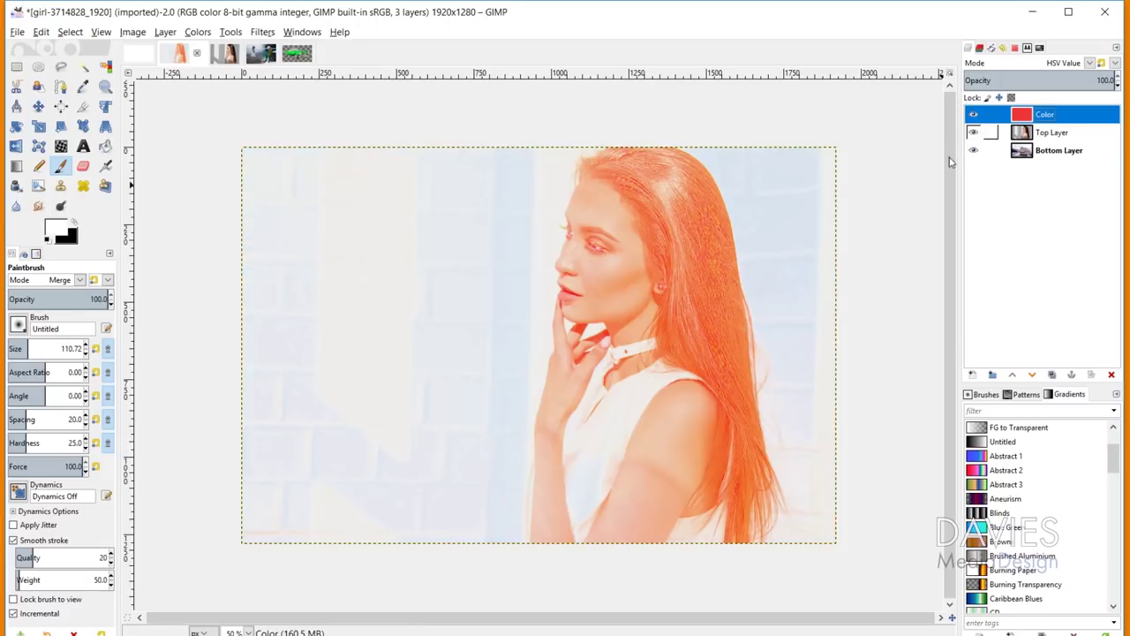
{"action": "left_click", "coordinate": [973, 115]}
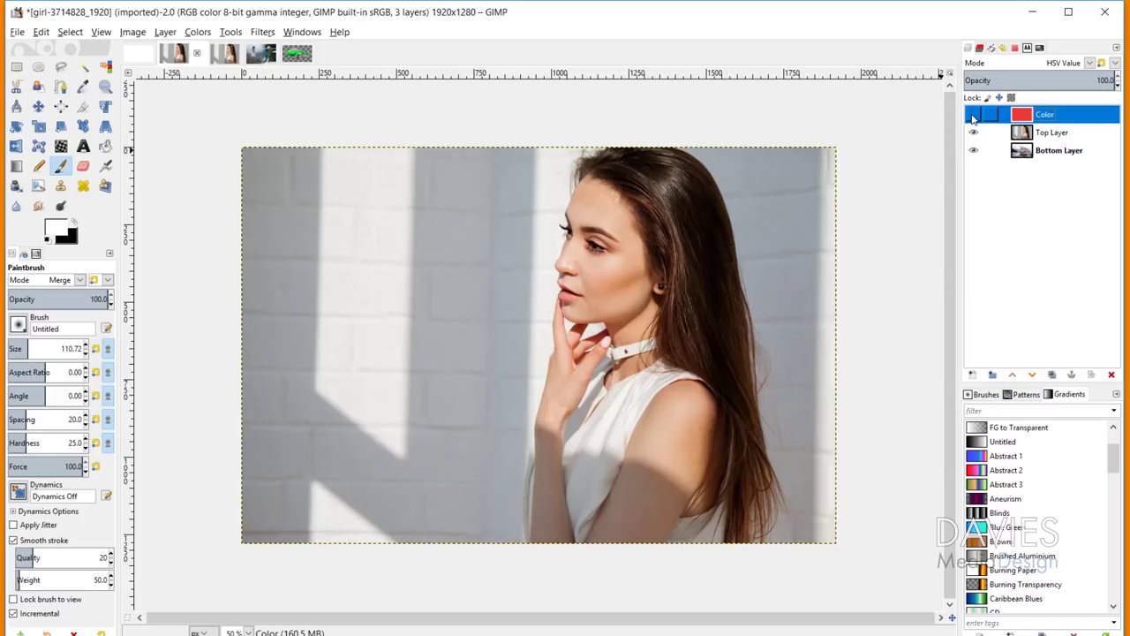
{"action": "left_click", "coordinate": [973, 115]}
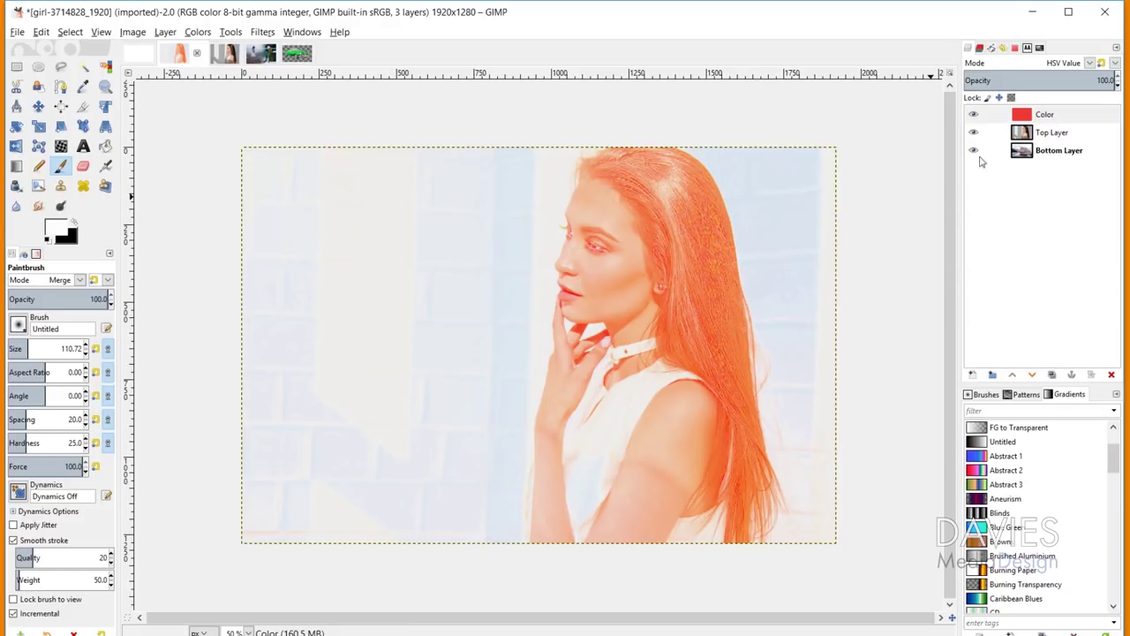
Set the Color layer to LCh Hue, comparing it with HSV Hue and with the original photo
{"action": "left_click", "coordinate": [1037, 62]}
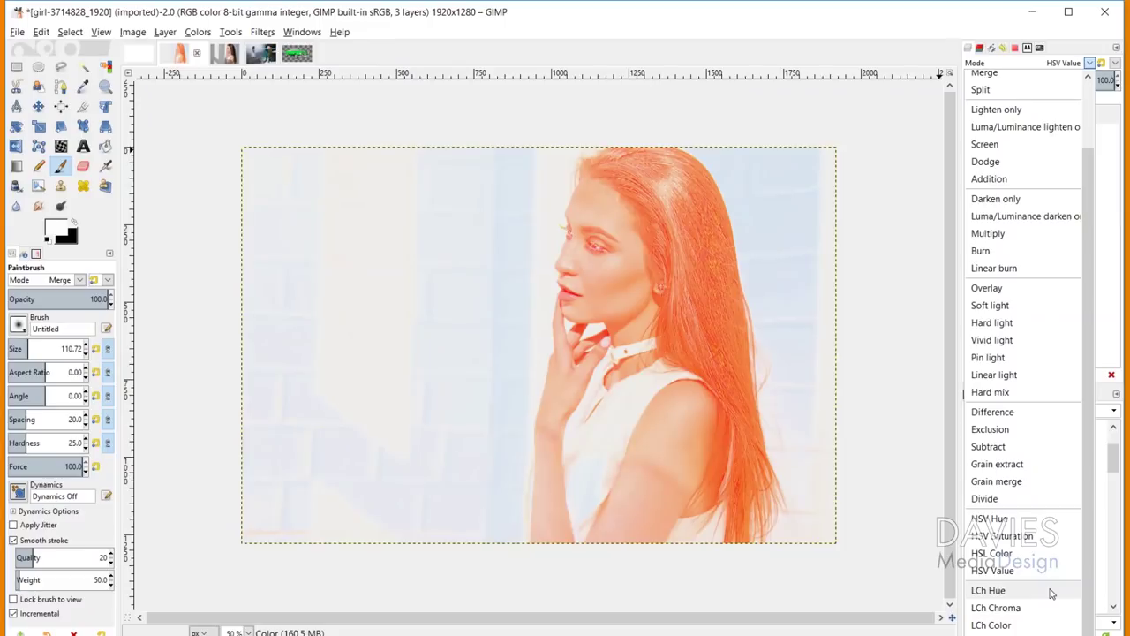
{"action": "left_click", "coordinate": [1051, 592]}
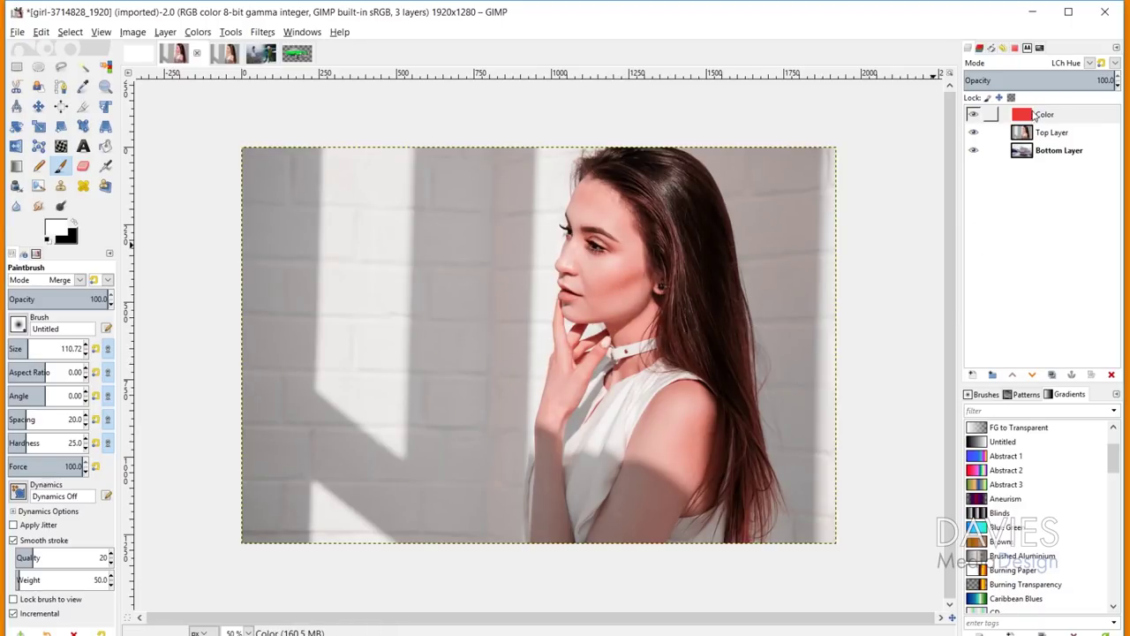
{"action": "left_click", "coordinate": [1090, 64]}
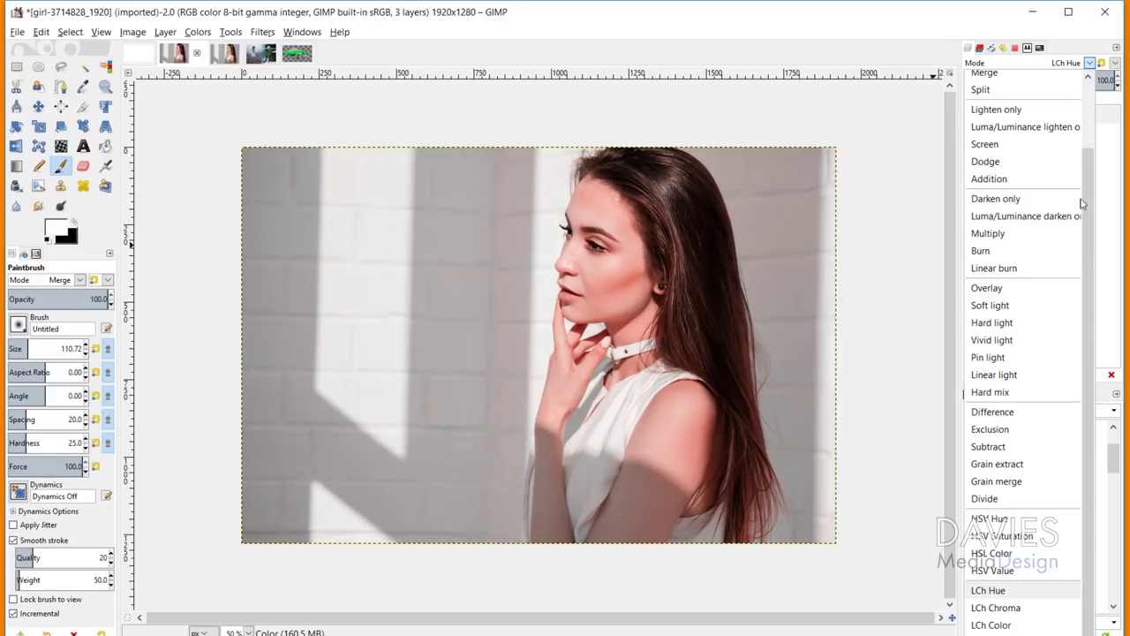
{"action": "left_click", "coordinate": [1007, 519]}
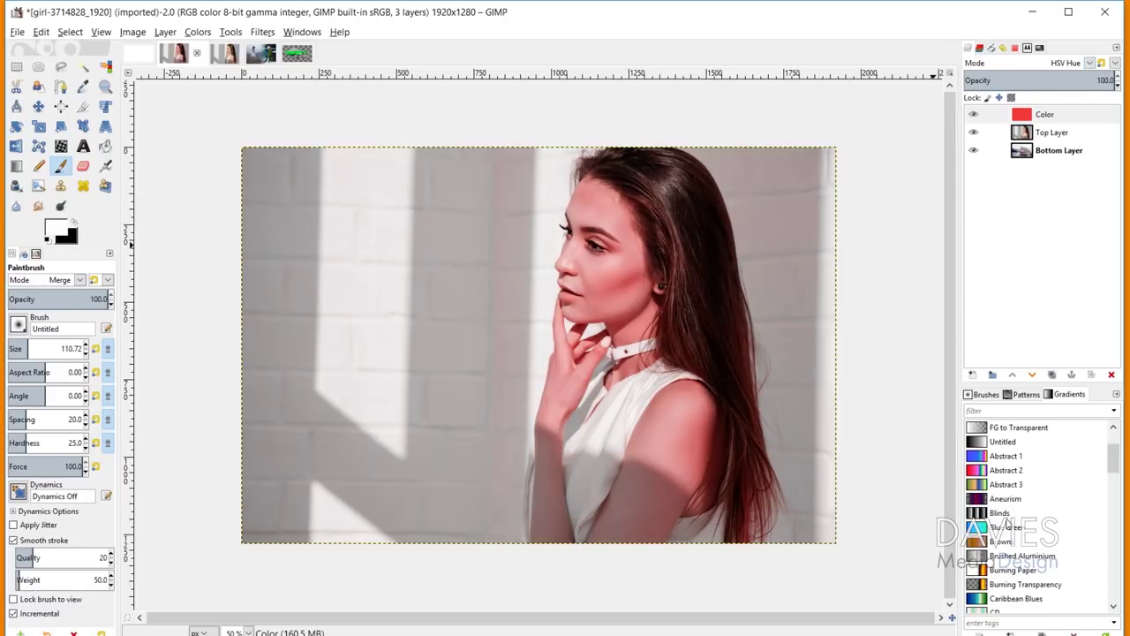
{"action": "left_click", "coordinate": [1091, 63]}
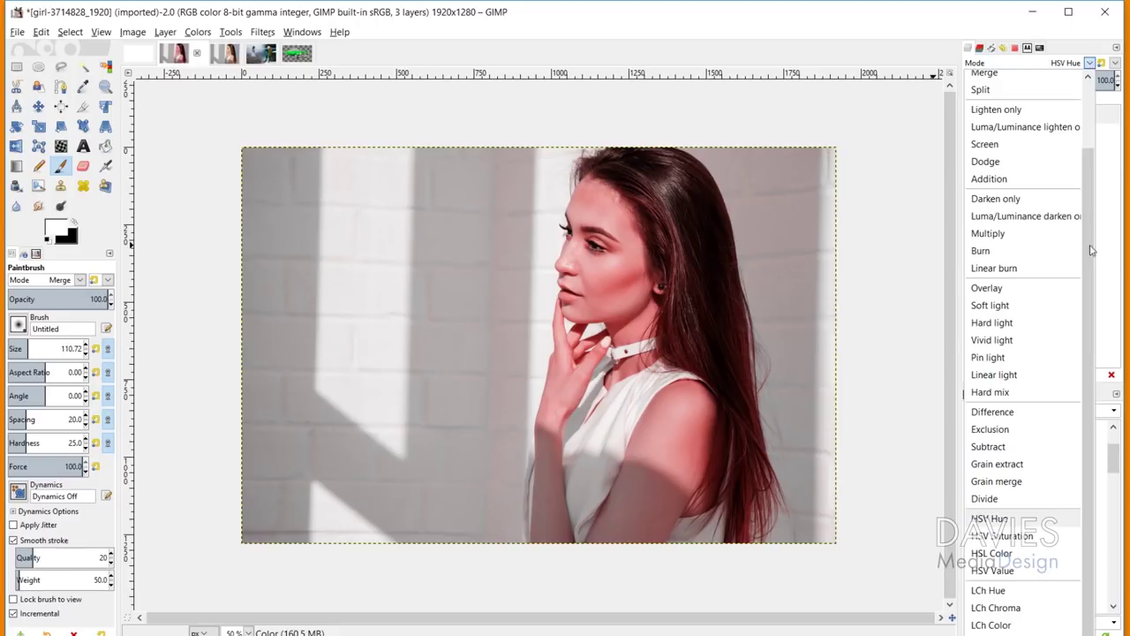
{"action": "left_click", "coordinate": [1019, 599]}
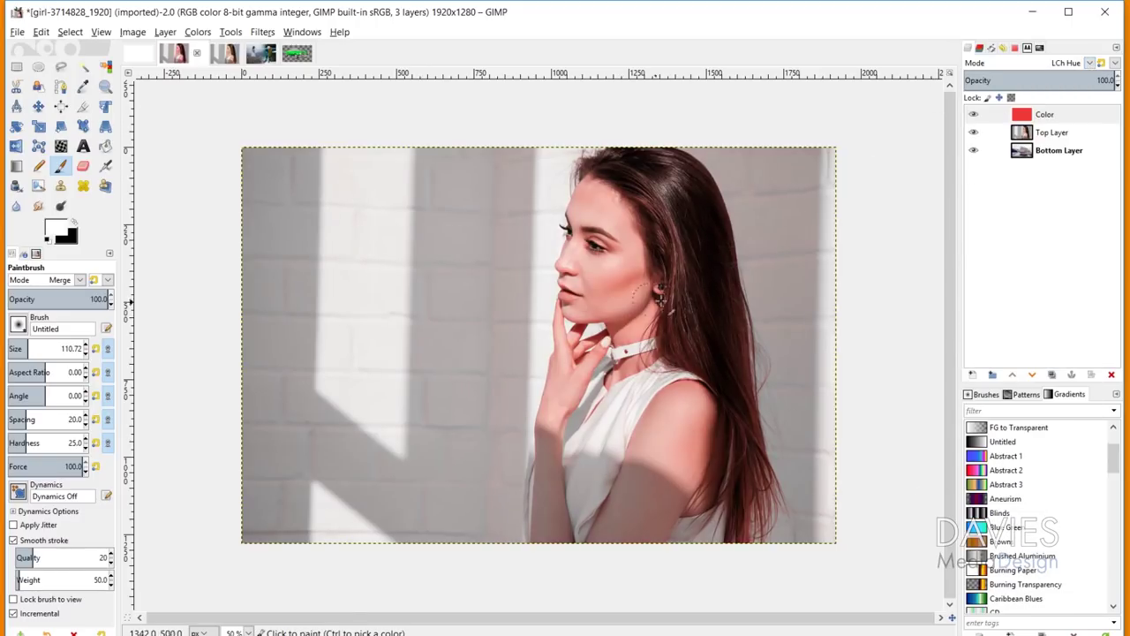
{"action": "left_click", "coordinate": [977, 118]}
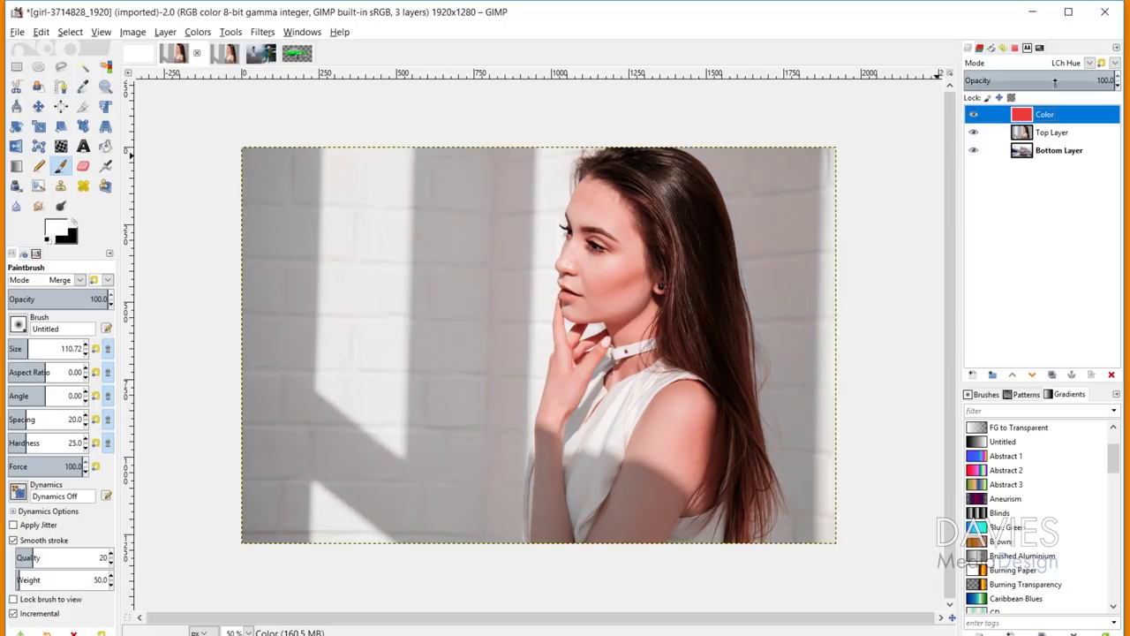
Try LCh Chroma on the Color layer, then set its blending mode to LCh Color
{"action": "left_click", "coordinate": [1081, 63]}
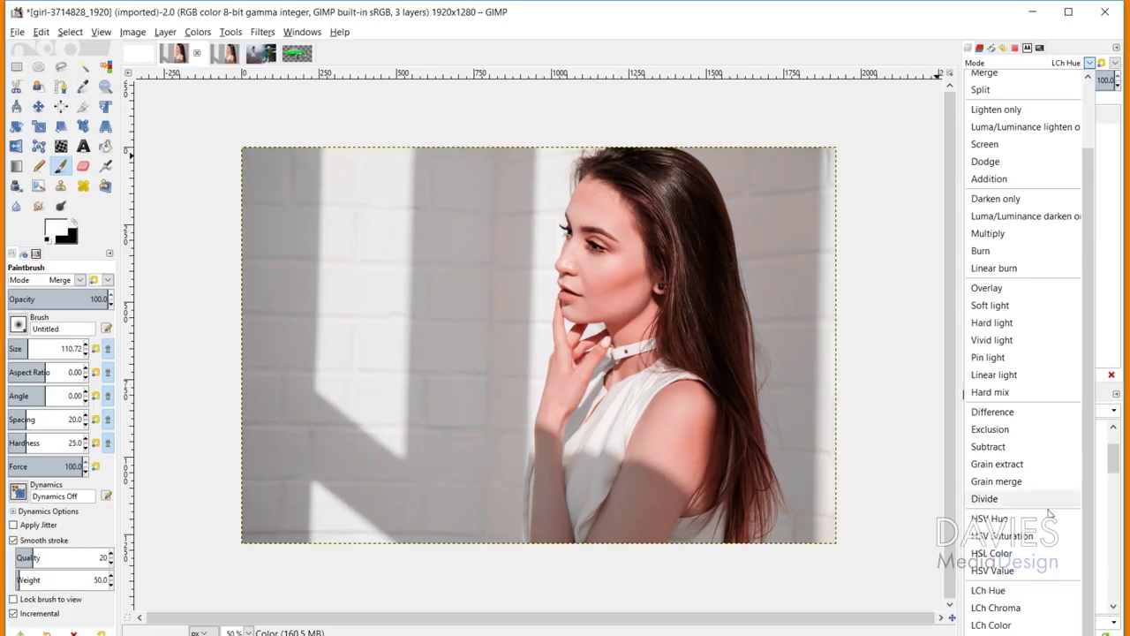
{"action": "left_click", "coordinate": [1015, 608]}
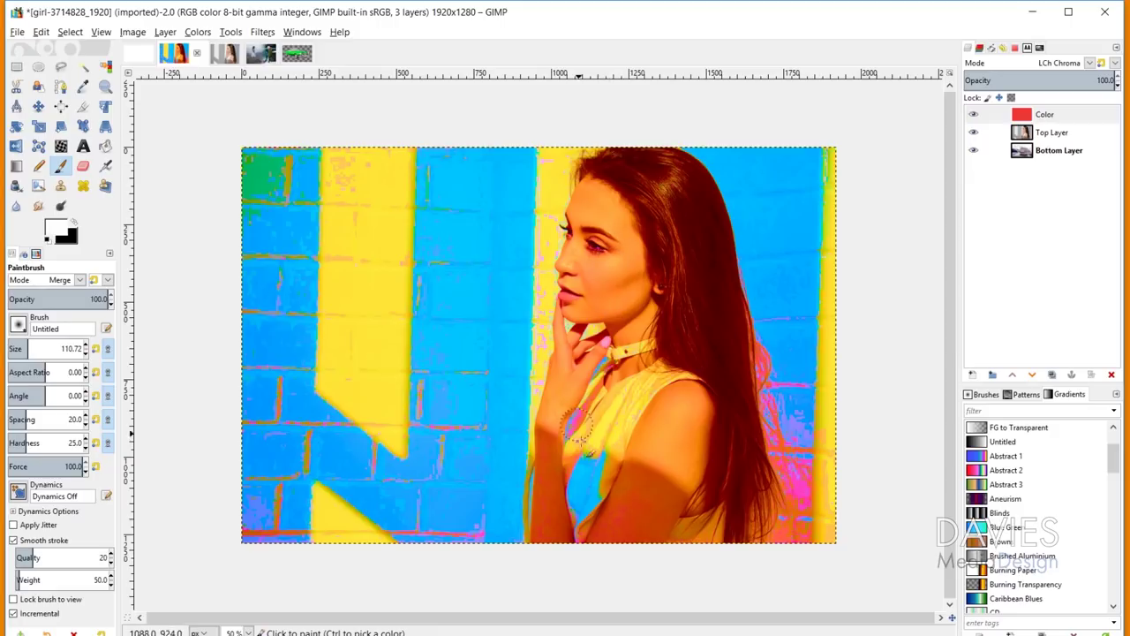
{"action": "left_click", "coordinate": [1091, 63]}
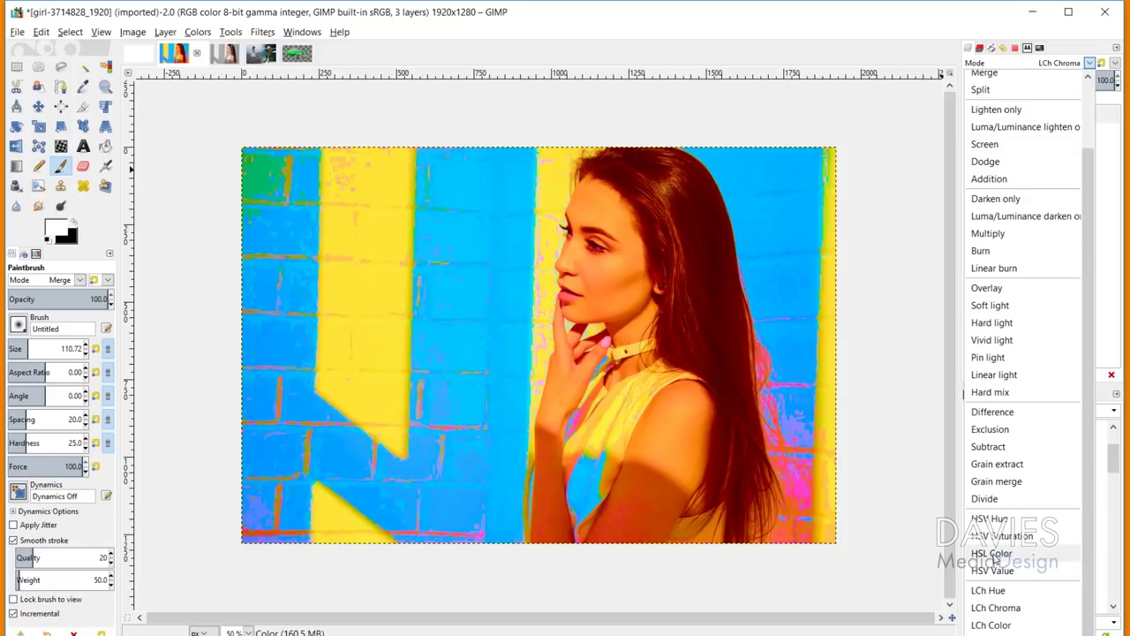
{"action": "left_click", "coordinate": [991, 625]}
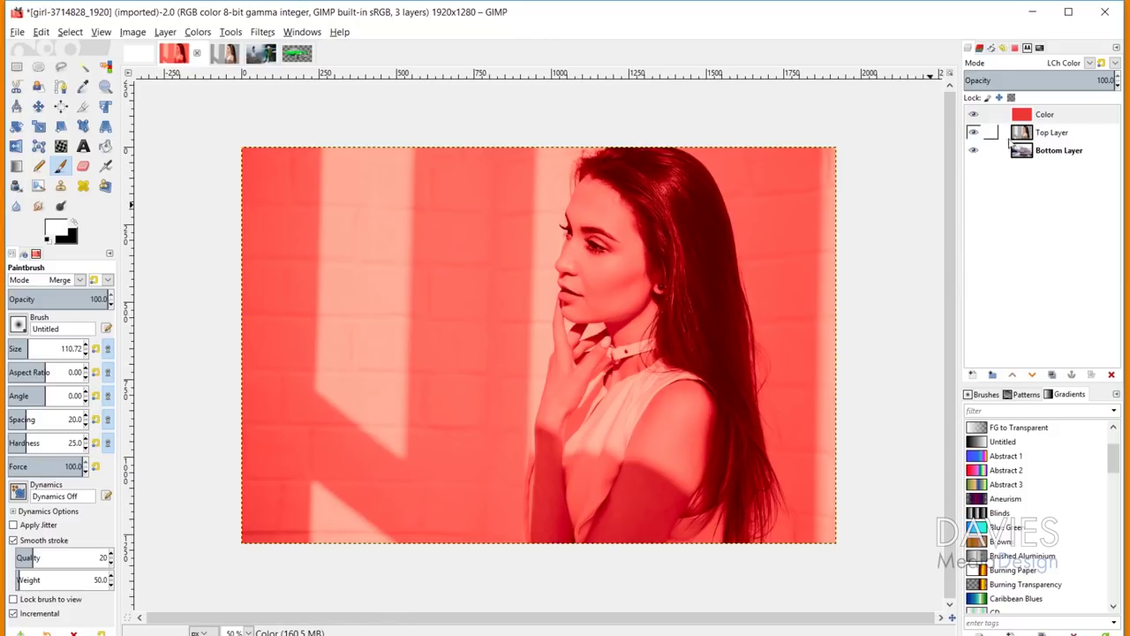
Switch to the car image and set its masked green Color layer to LCh Color
{"action": "left_click", "coordinate": [297, 53]}
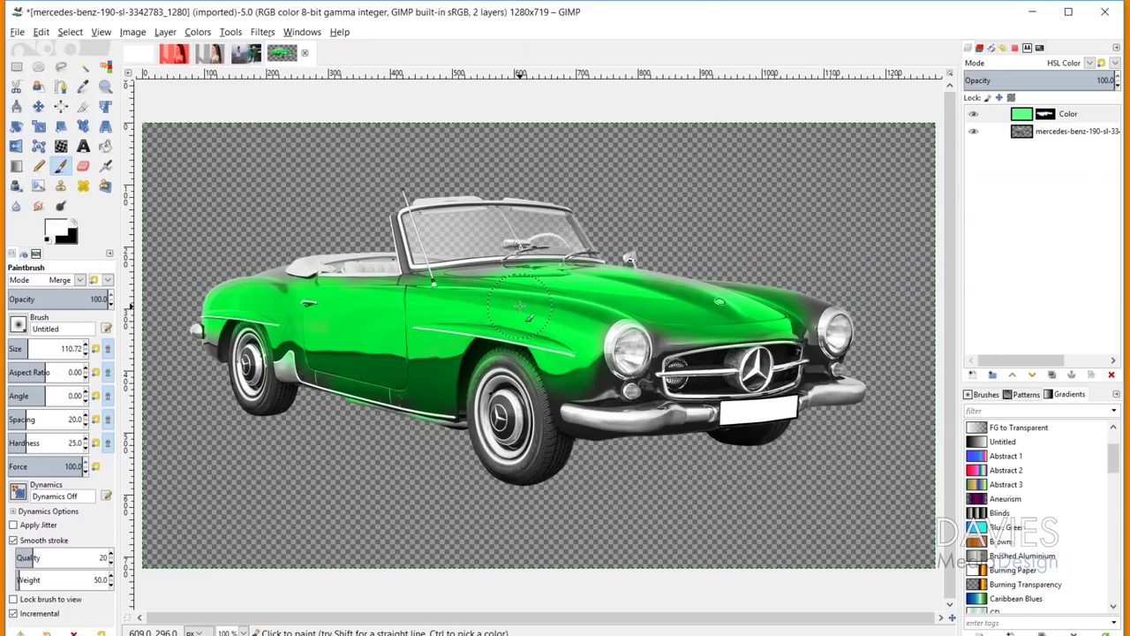
{"action": "left_click", "coordinate": [1089, 67]}
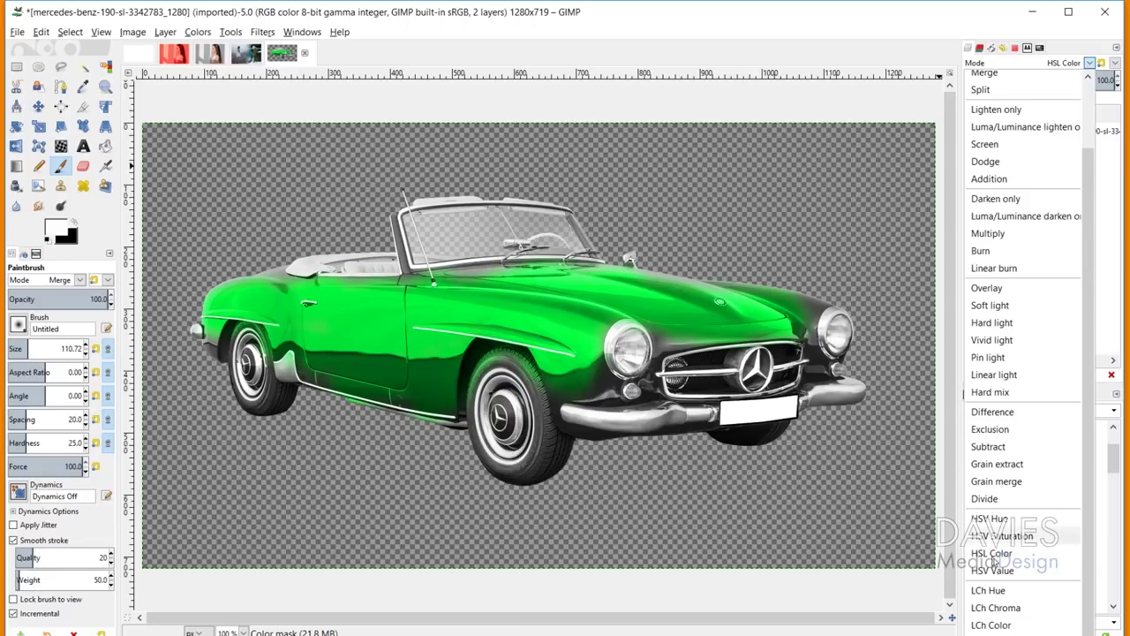
{"action": "left_click", "coordinate": [990, 625]}
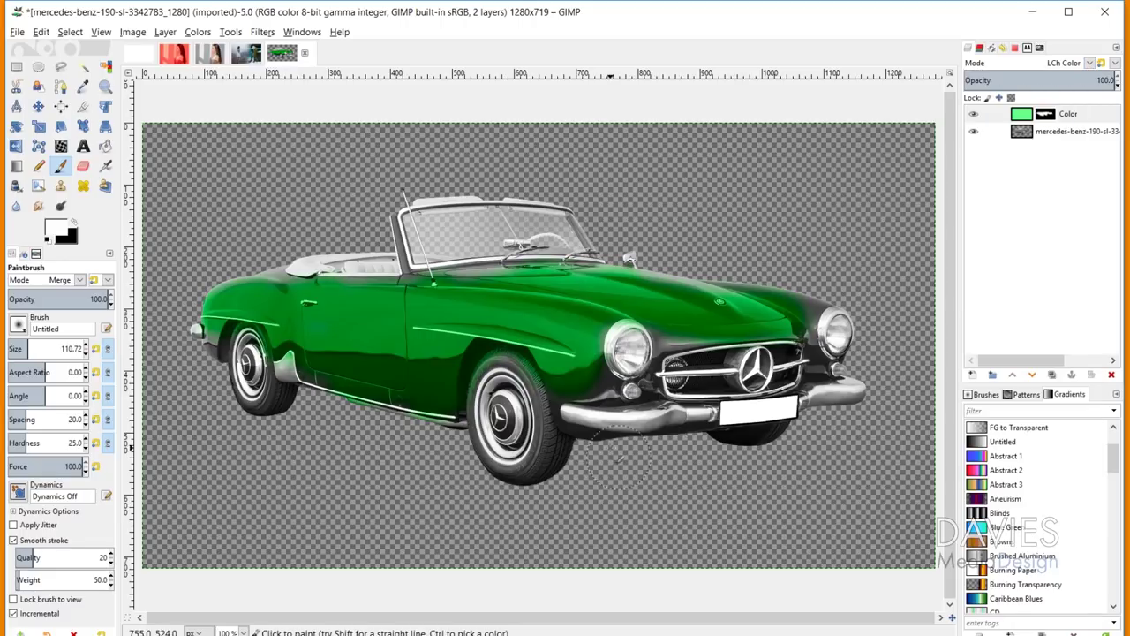
Return to the portrait image, set its Color layer to LCh Lightness and bucket-fill that layer with white
{"action": "left_click", "coordinate": [176, 55]}
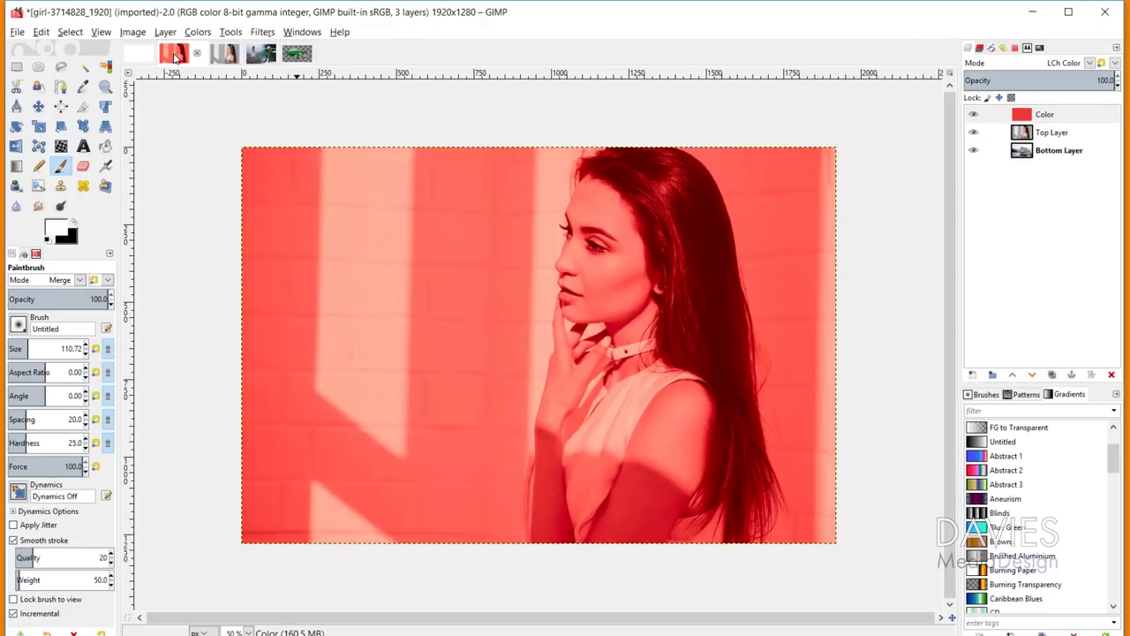
{"action": "left_click", "coordinate": [1092, 63]}
{"action": "left_click", "coordinate": [1006, 624]}
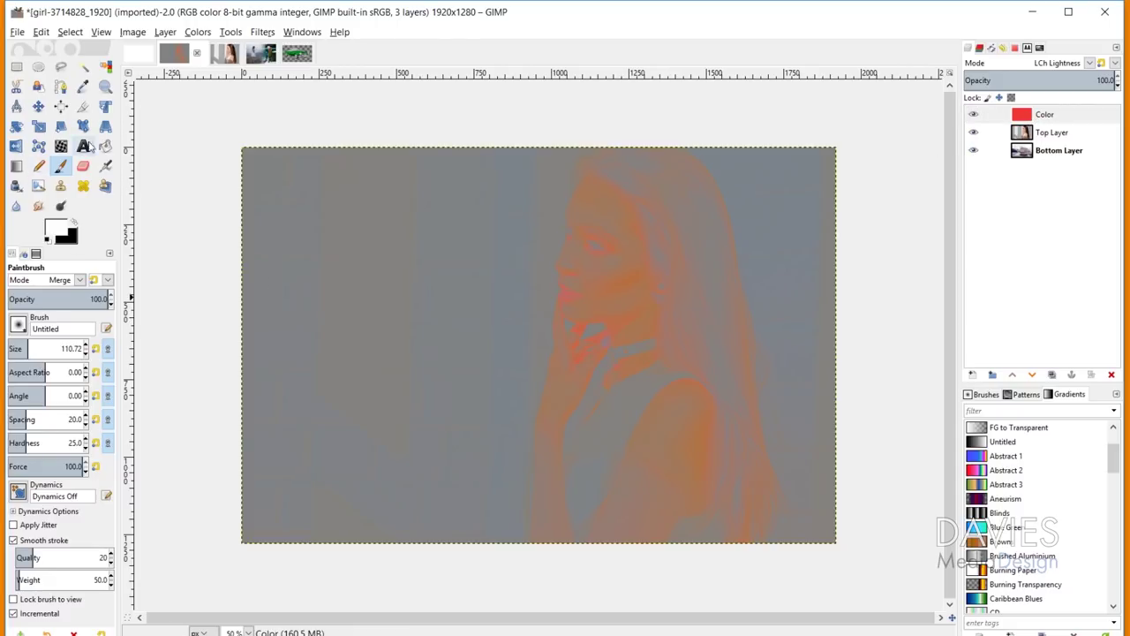
{"action": "key", "text": "shift+b"}
{"action": "left_click", "coordinate": [477, 247]}
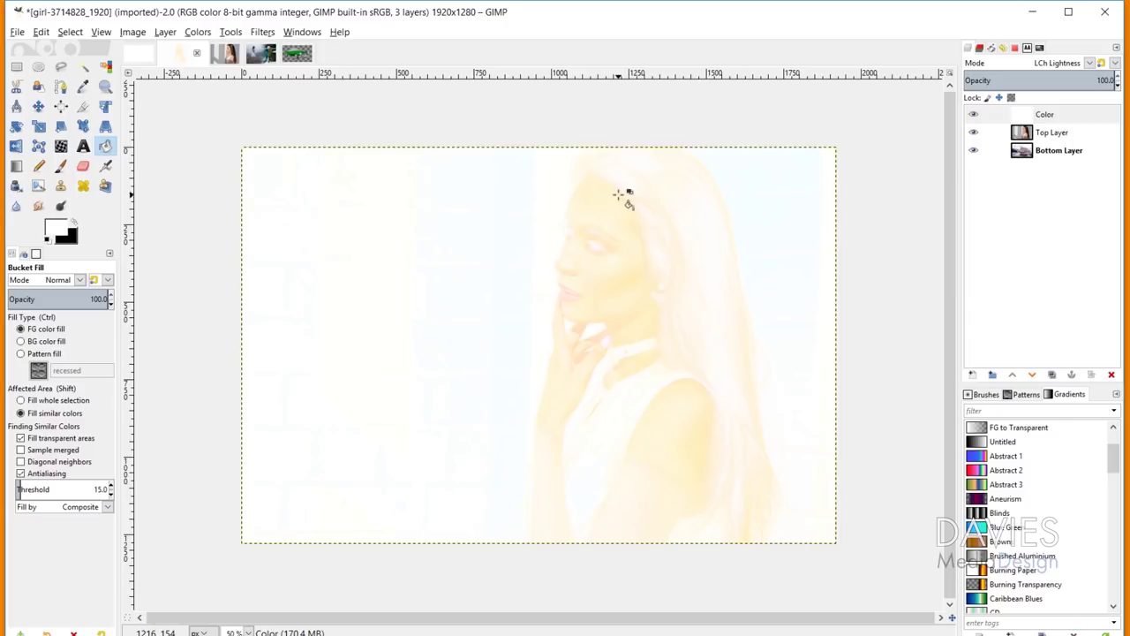
Set the white Color layer's blending mode to Luminance
{"action": "left_click", "coordinate": [1035, 65]}
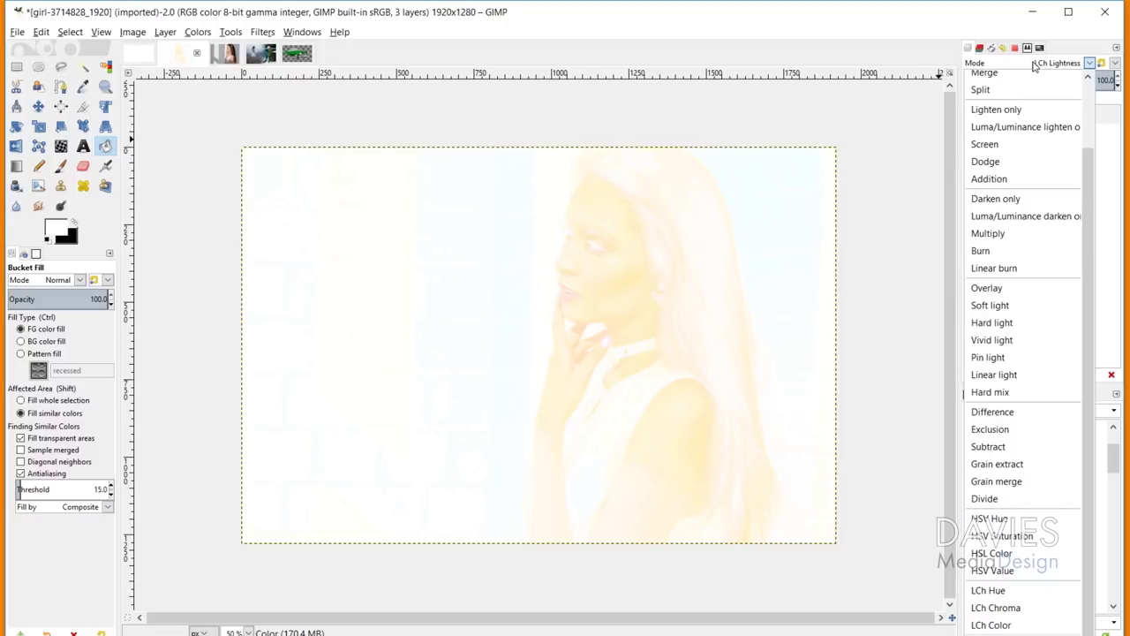
{"action": "left_click", "coordinate": [998, 618]}
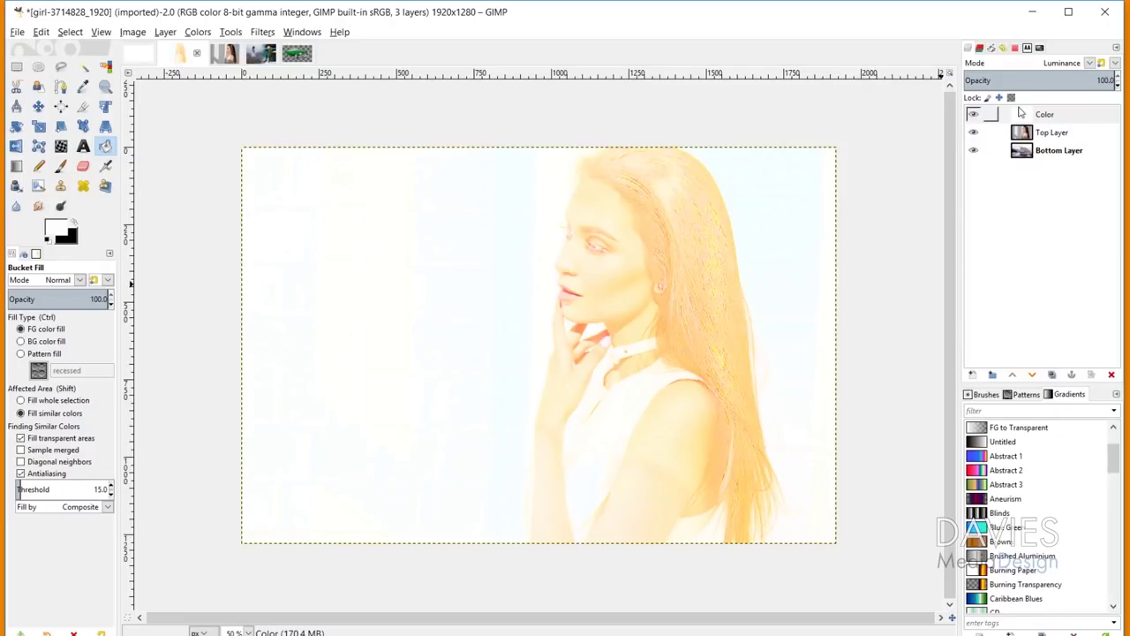
Compare blending modes on the white Color layer by switching to LCh Color, LCh Lightness and back to Luminance
{"action": "left_click", "coordinate": [1026, 116]}
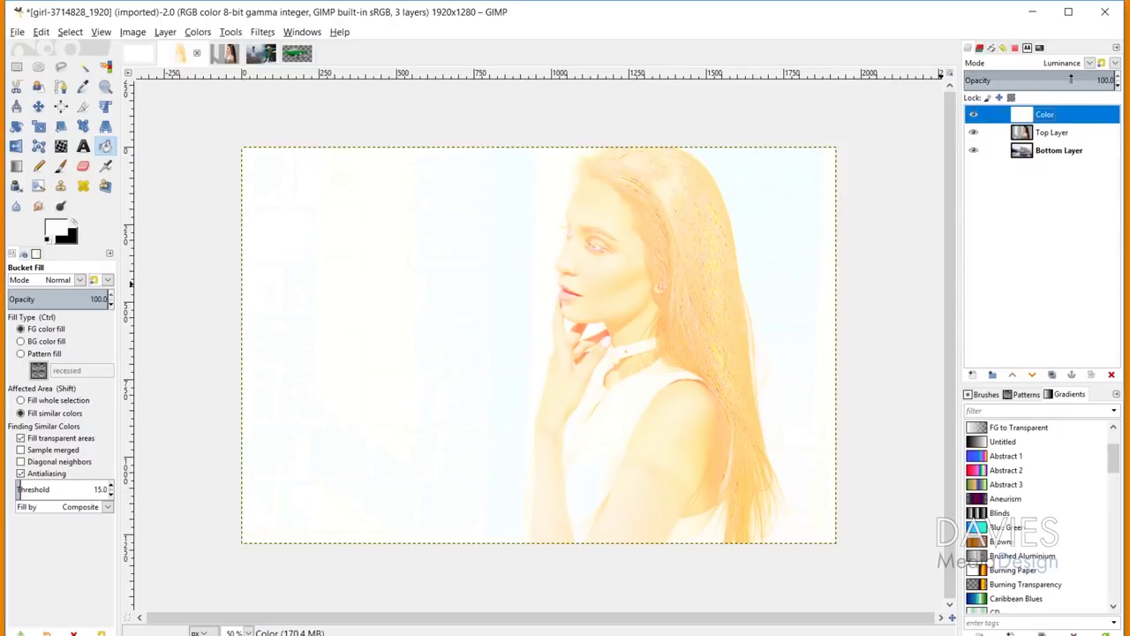
{"action": "left_click", "coordinate": [1090, 62]}
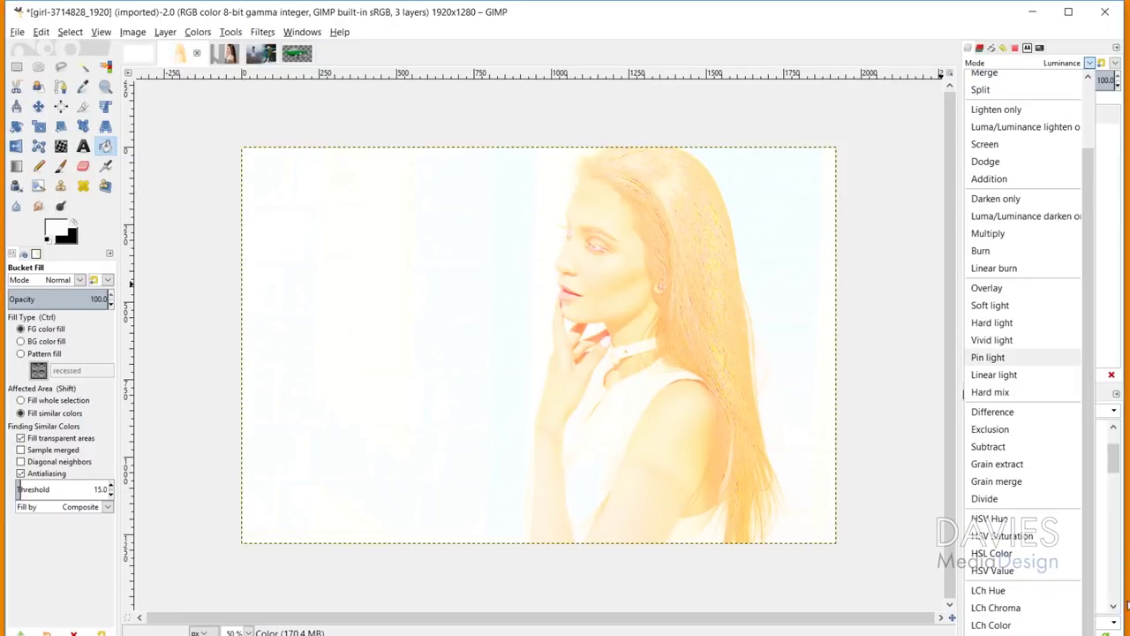
{"action": "left_click", "coordinate": [1026, 629]}
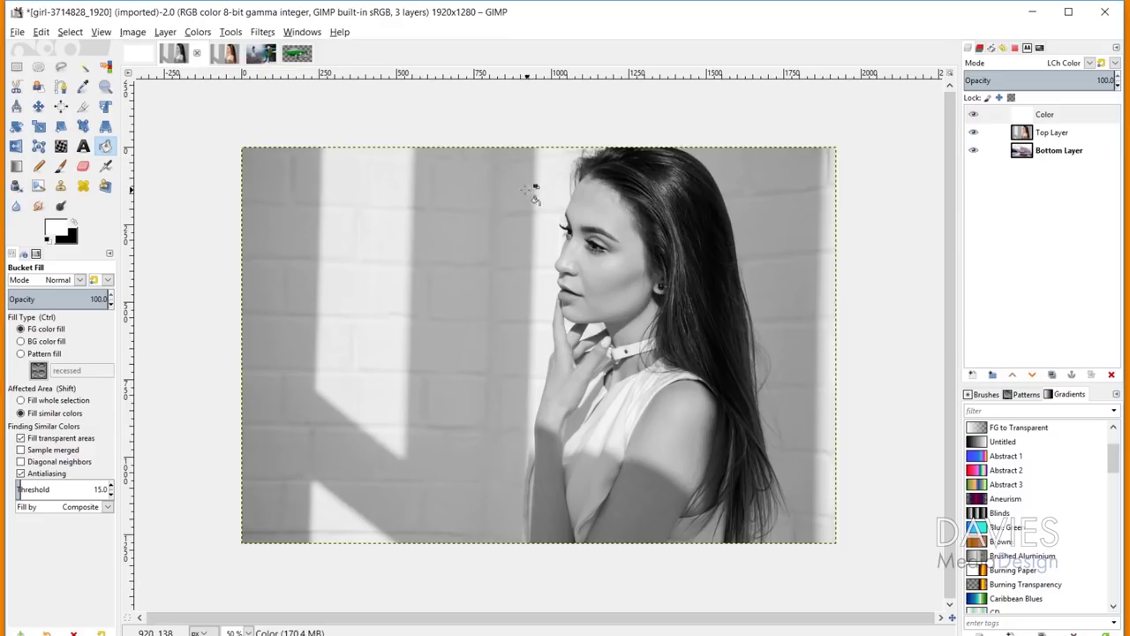
{"action": "left_click", "coordinate": [1028, 63]}
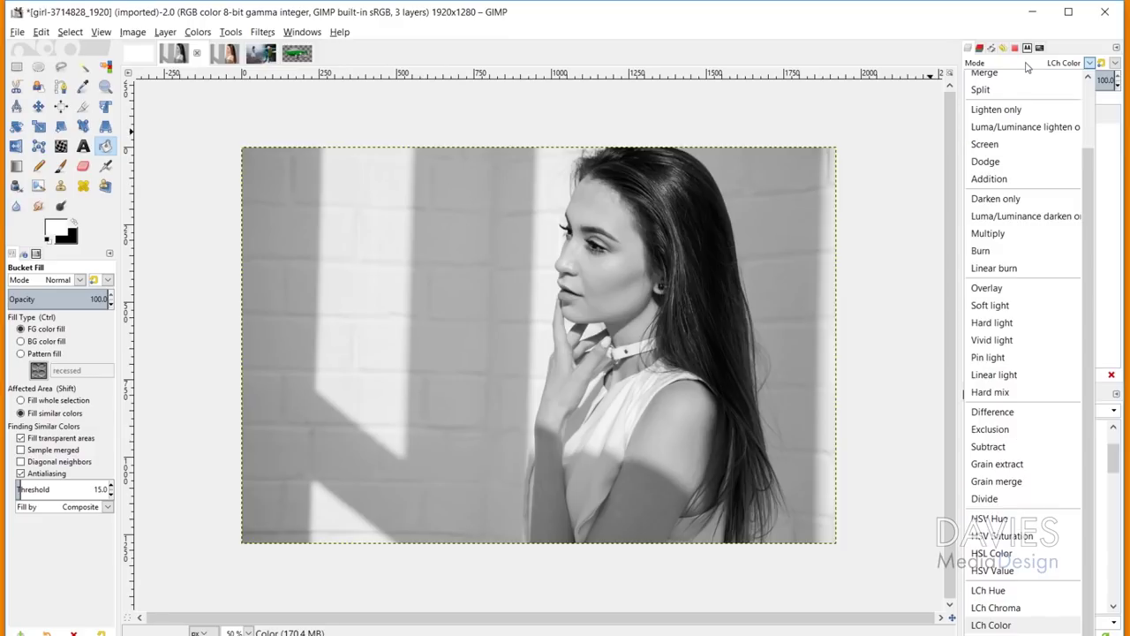
{"action": "left_click", "coordinate": [1013, 623]}
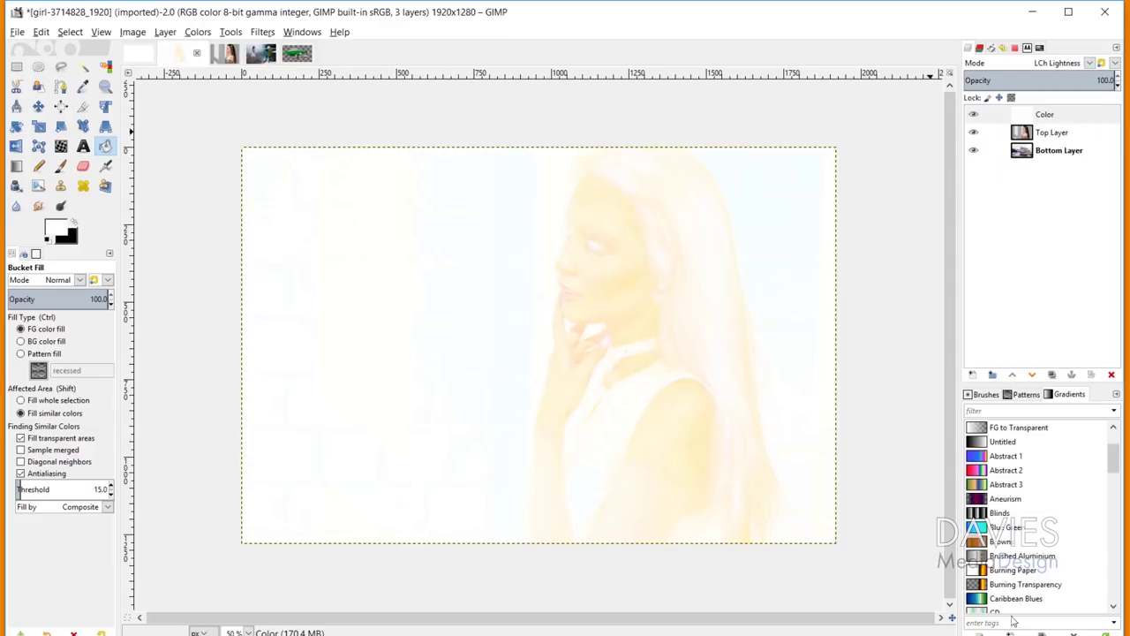
{"action": "left_click", "coordinate": [1058, 63]}
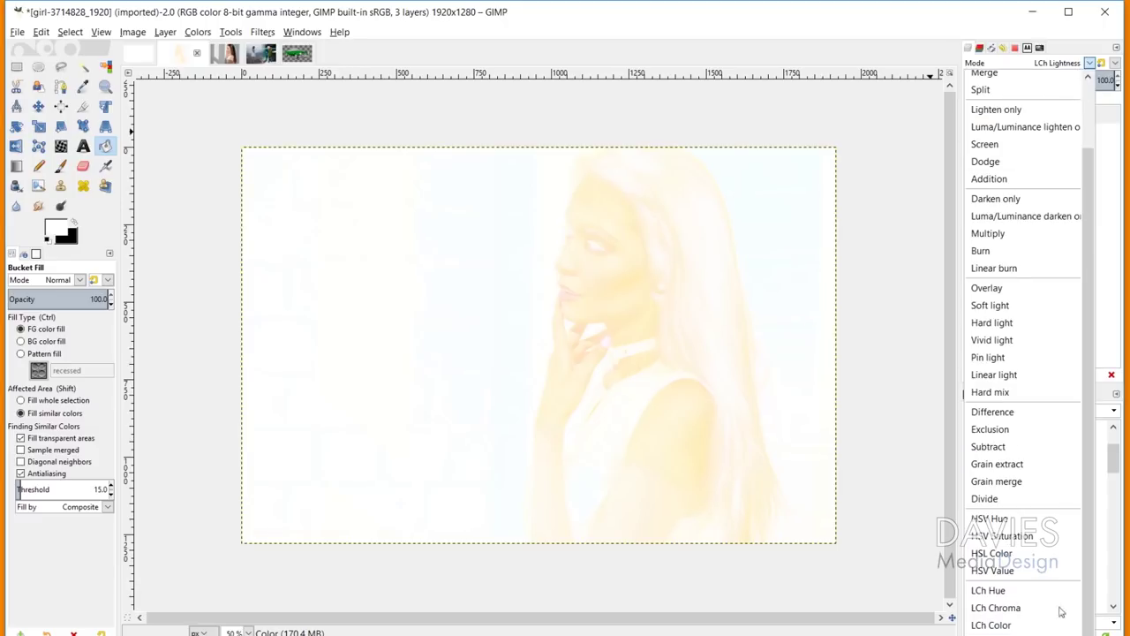
{"action": "left_click", "coordinate": [1013, 622]}
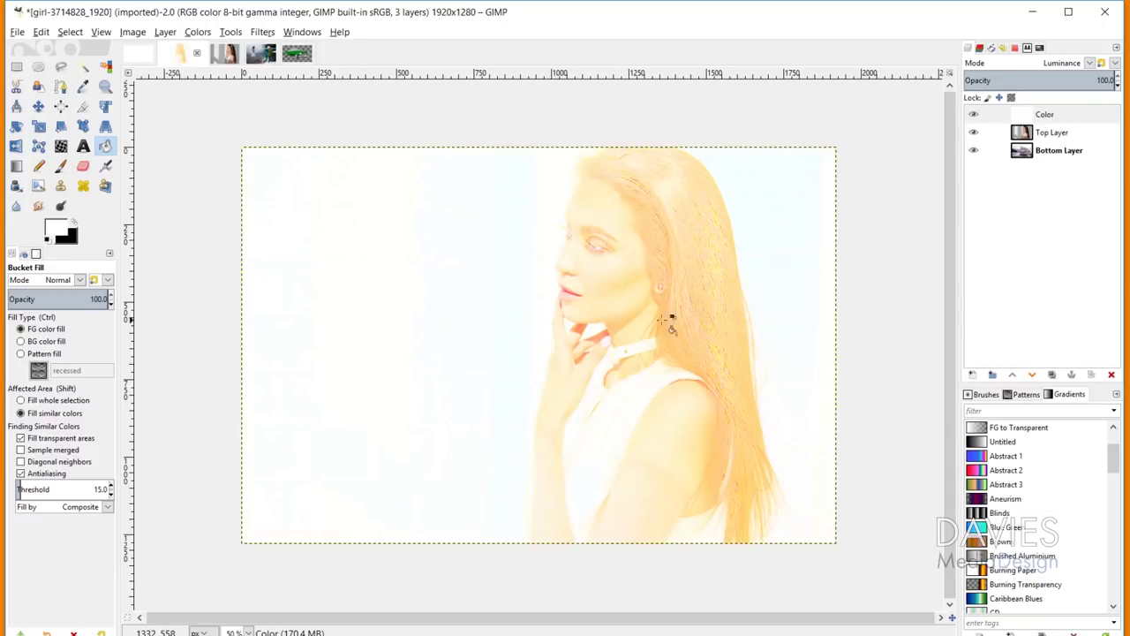